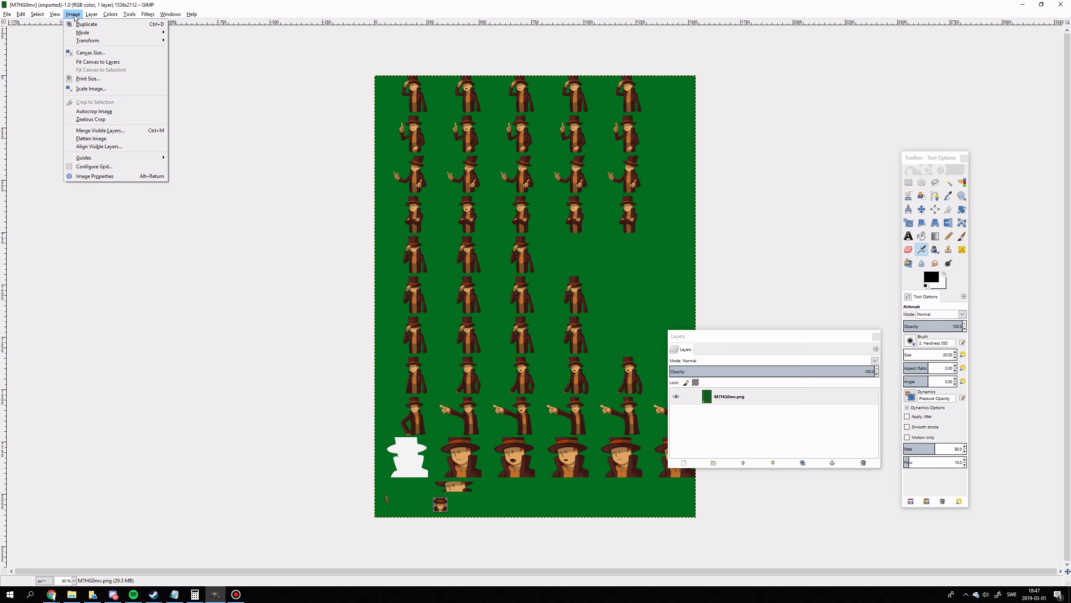
Step: Add a horizontal guide at position 192 below the first row of sprites
click(94, 167)
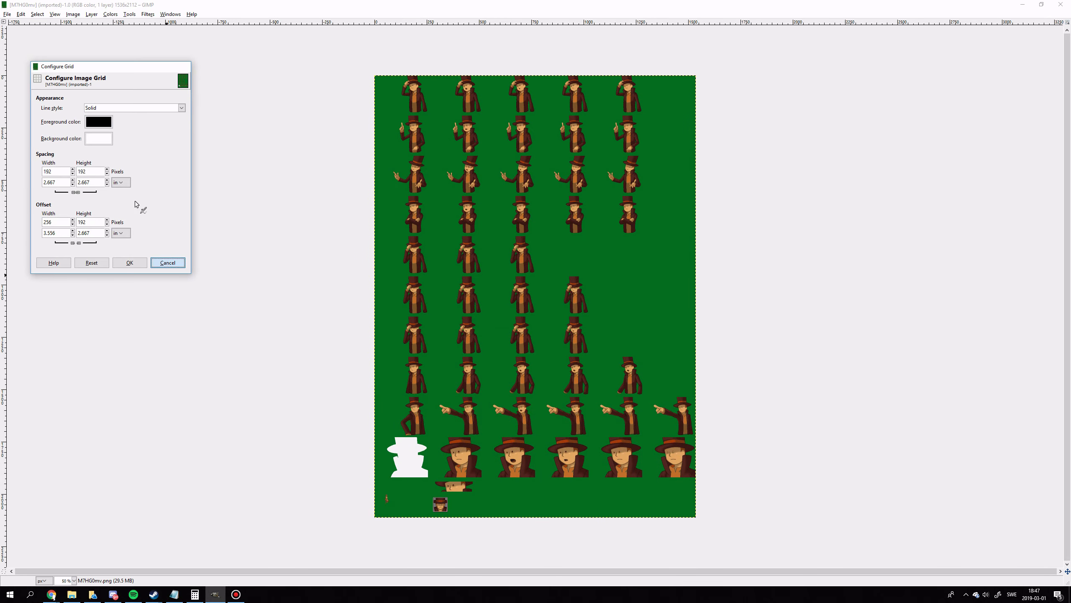
key(Escape)
click(72, 14)
mouse_move(84, 157)
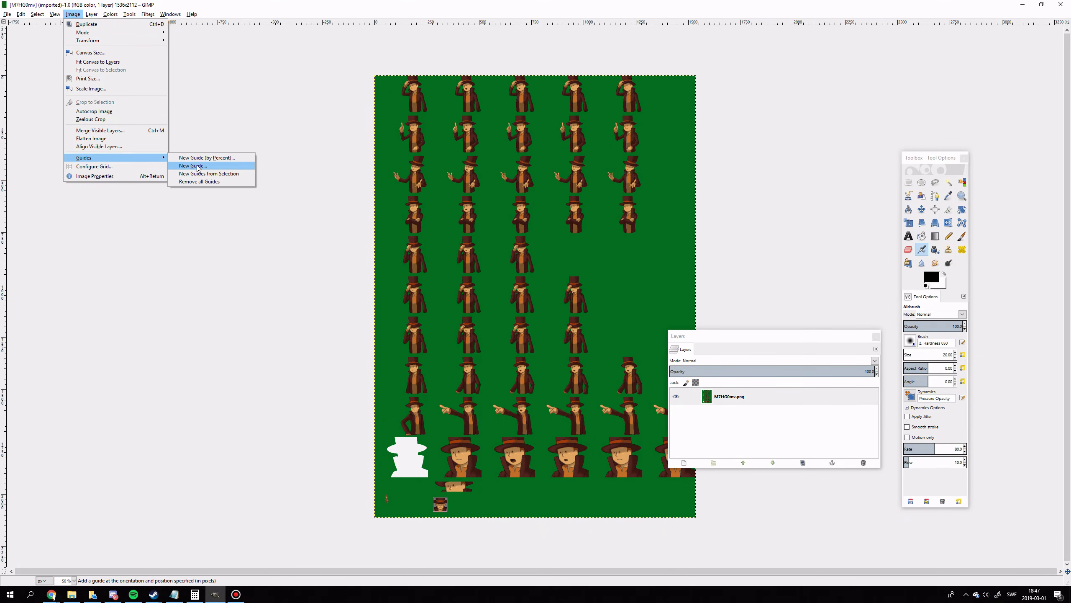
click(195, 165)
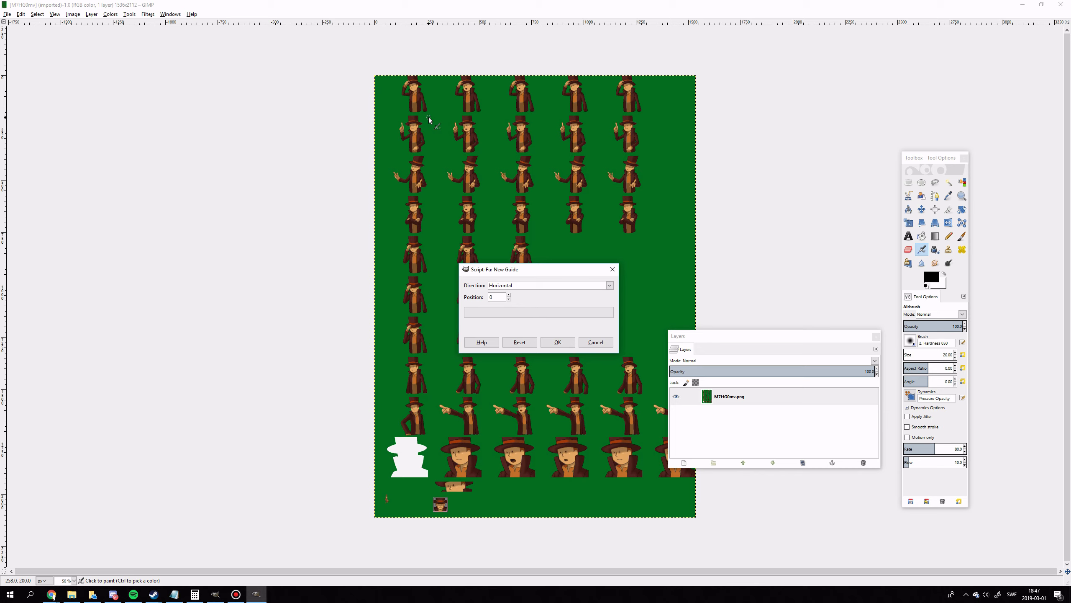
text(192)
key(Return)
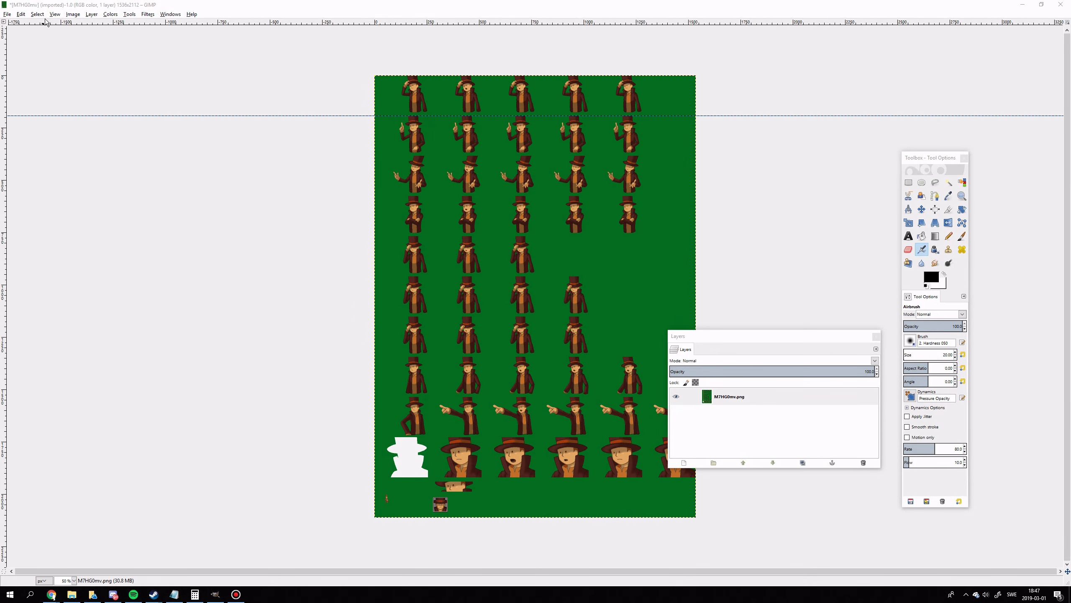
Step: Start another new guide, then switch to Calculator and work out its position as 192 + 192
click(73, 15)
mouse_move(112, 158)
click(201, 165)
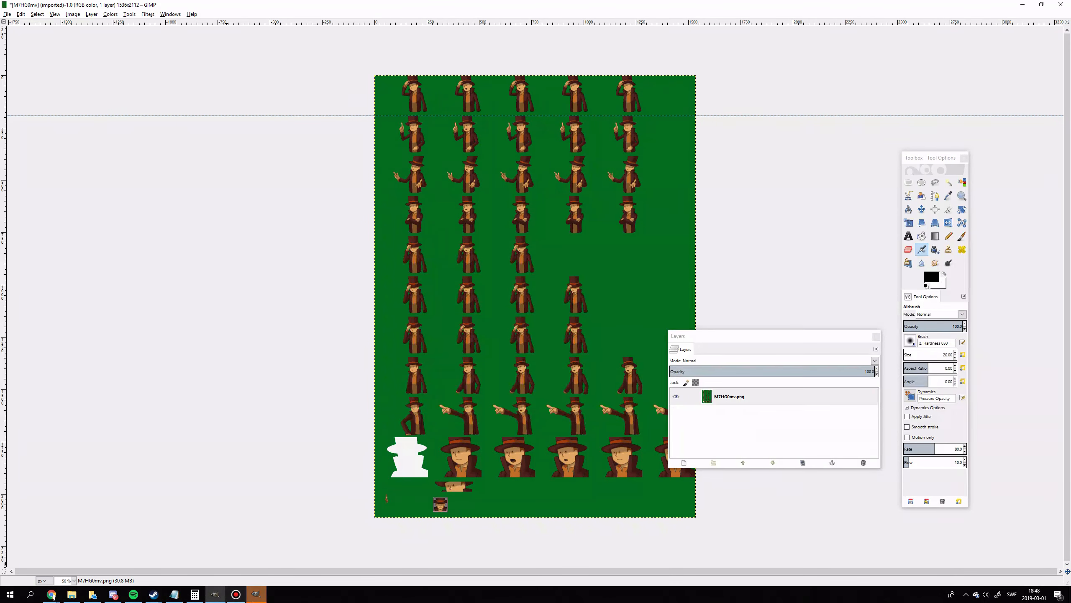
click(496, 299)
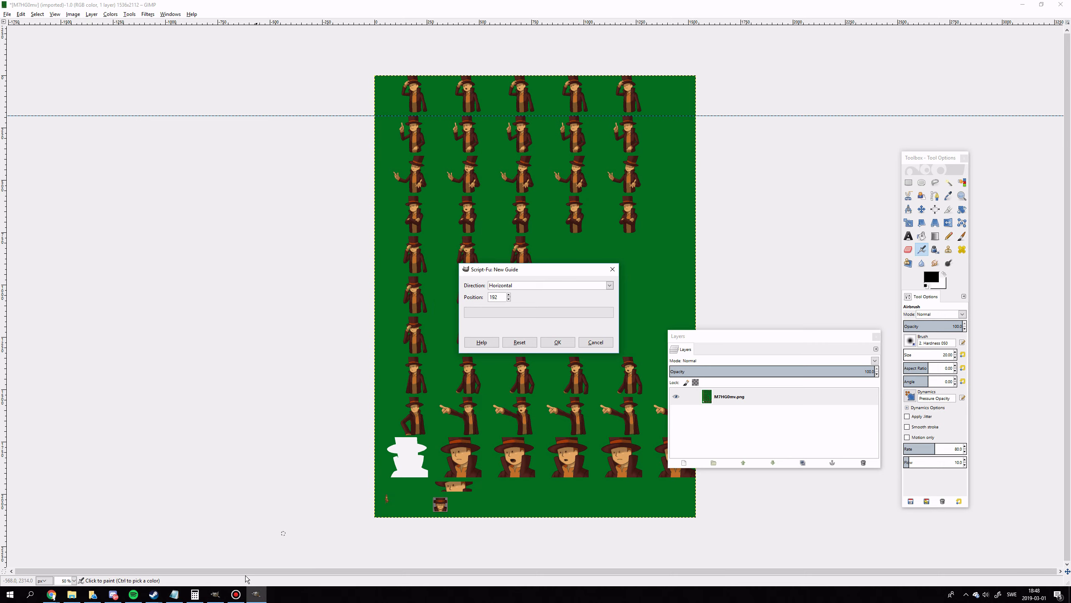
click(197, 594)
click(283, 367)
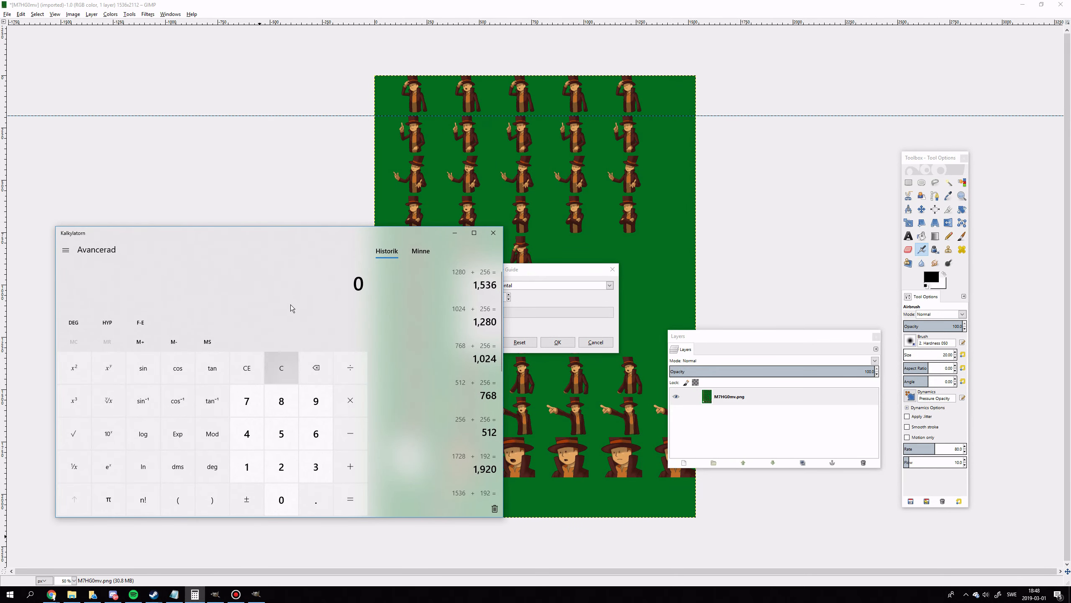
click(216, 591)
click(196, 593)
text(192)
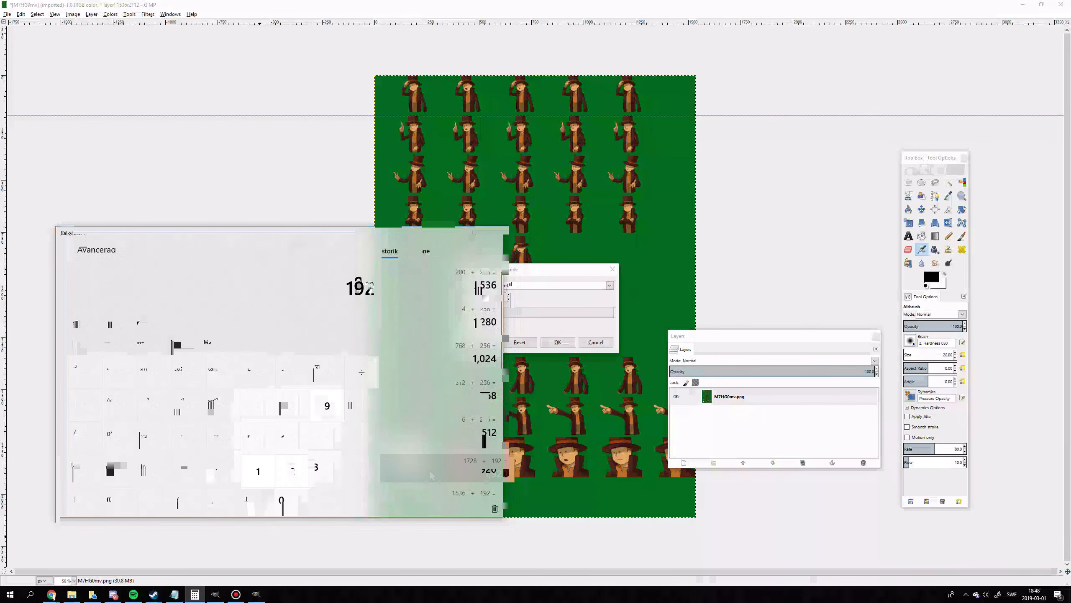
drag(284, 230, 296, 235)
text(+192)
key(Return)
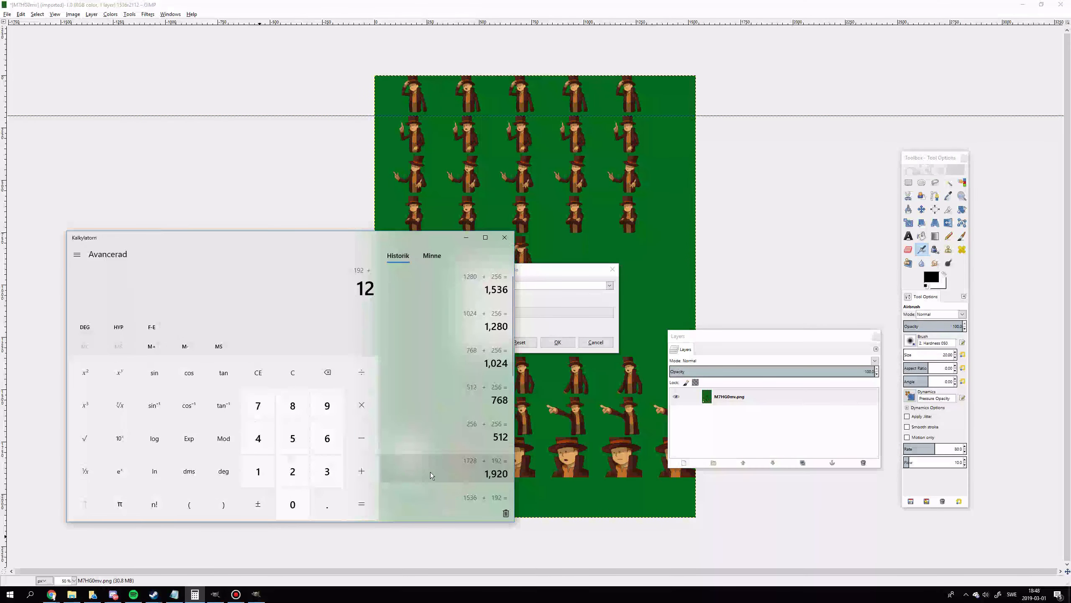
Step: Return to GIMP's new guide settings and place the horizontal guide at position 384
click(526, 287)
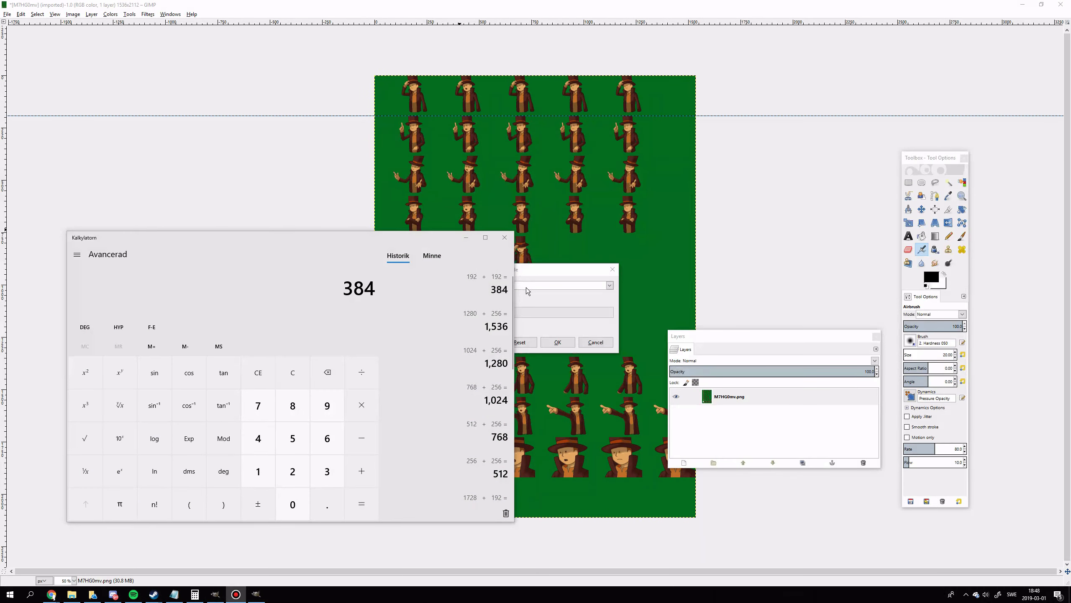
click(523, 286)
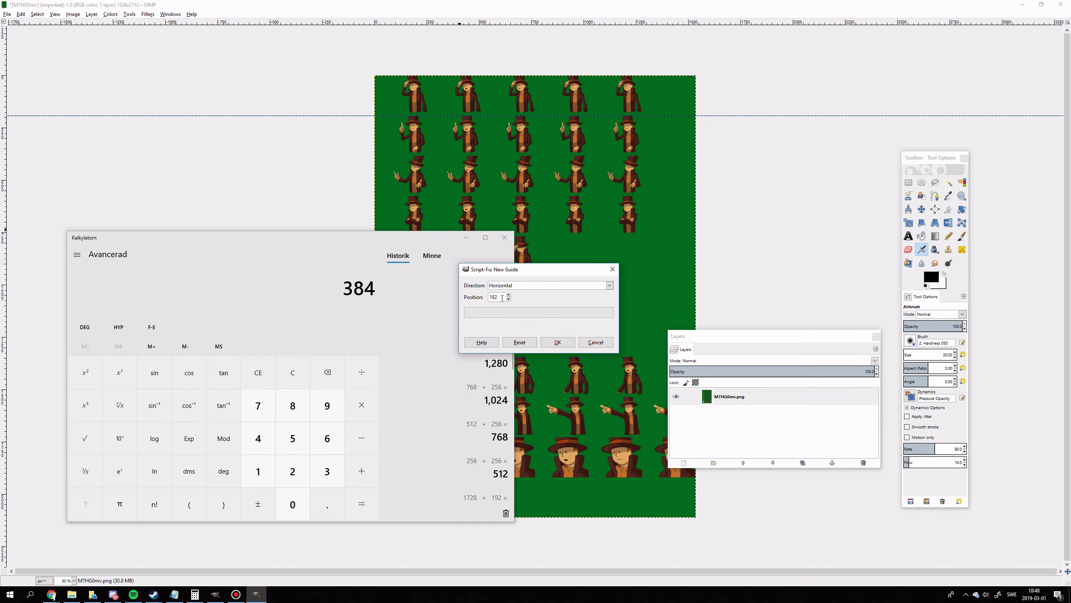
key(Tab)
text(384)
key(Return)
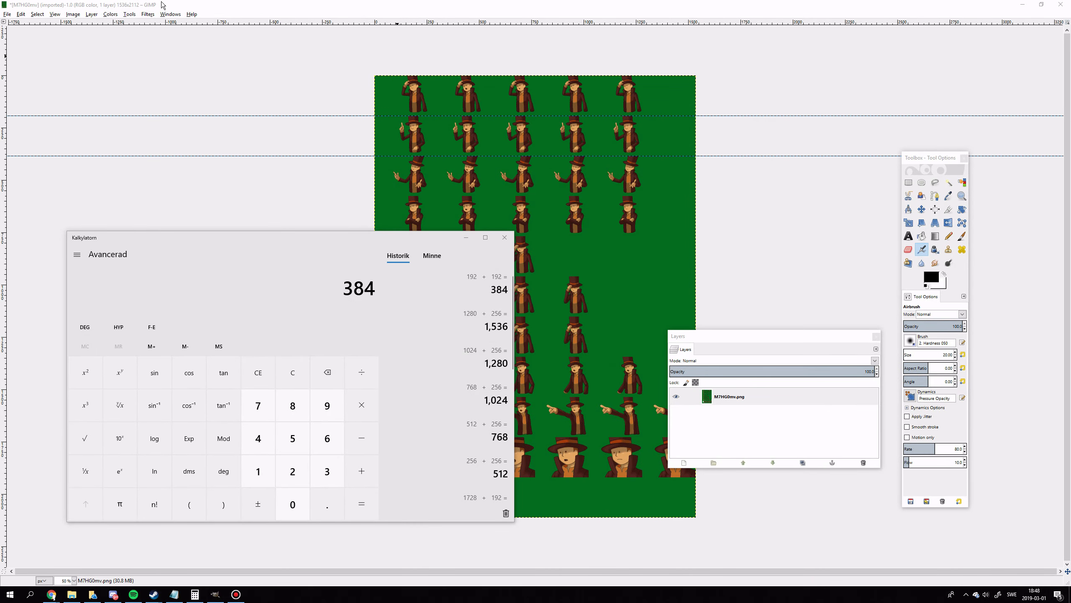
Step: Start another guide, add 192 to the last result in Calculator, and place the horizontal guide at position 576
click(72, 14)
mouse_move(106, 166)
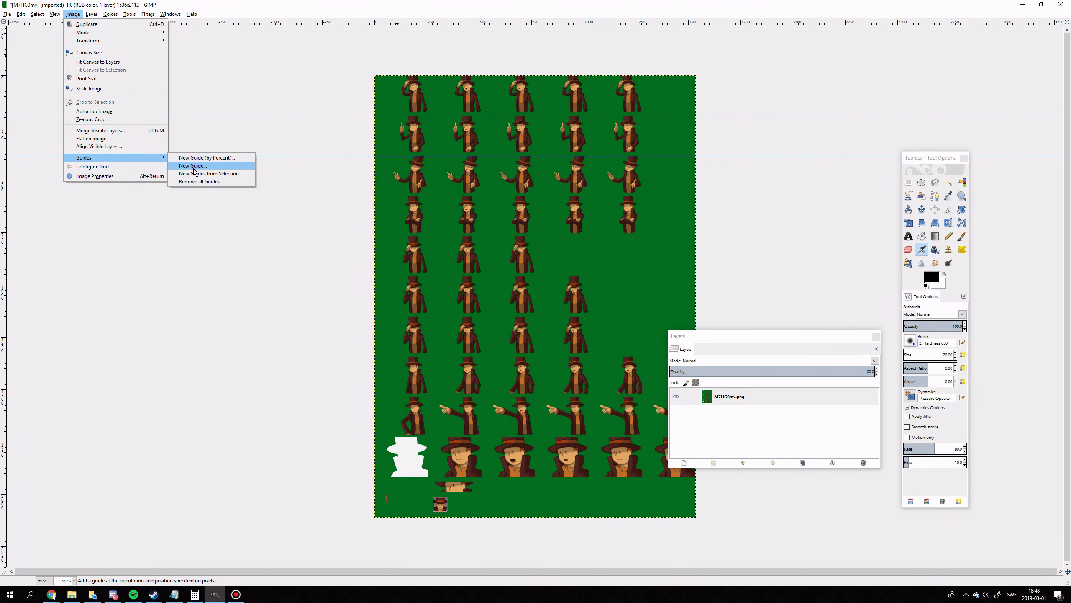
click(199, 181)
click(199, 596)
click(203, 597)
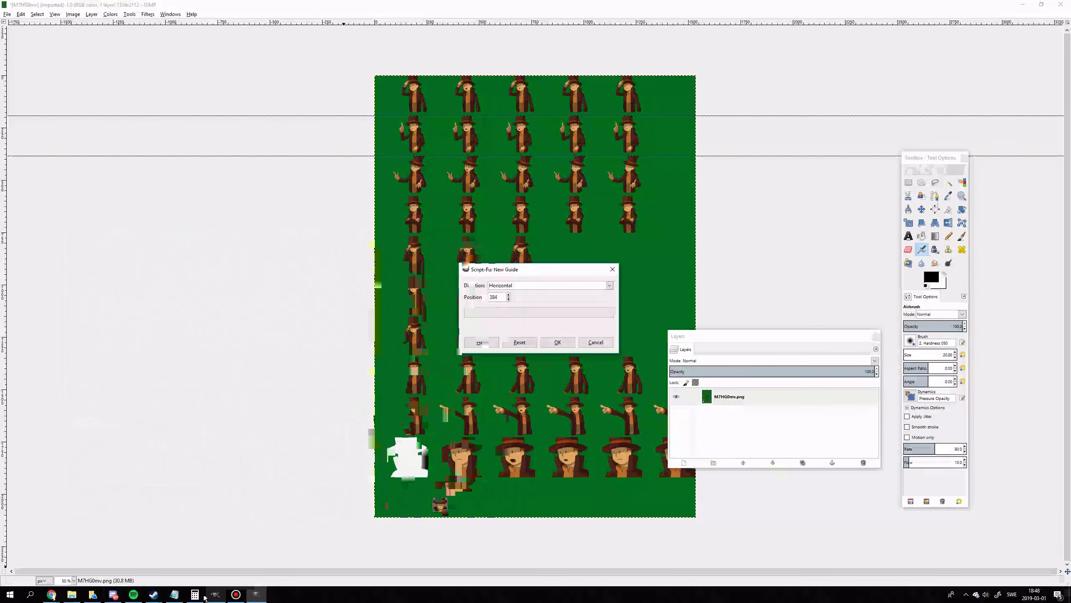
text(+ 192)
key(Return)
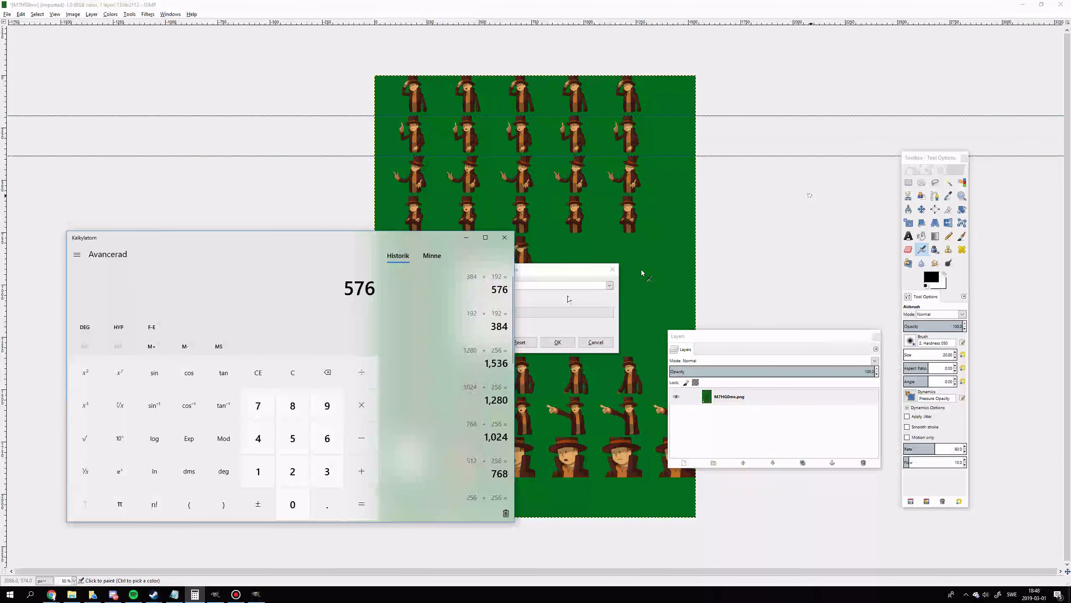
drag(502, 298, 447, 304)
text(576)
key(Return)
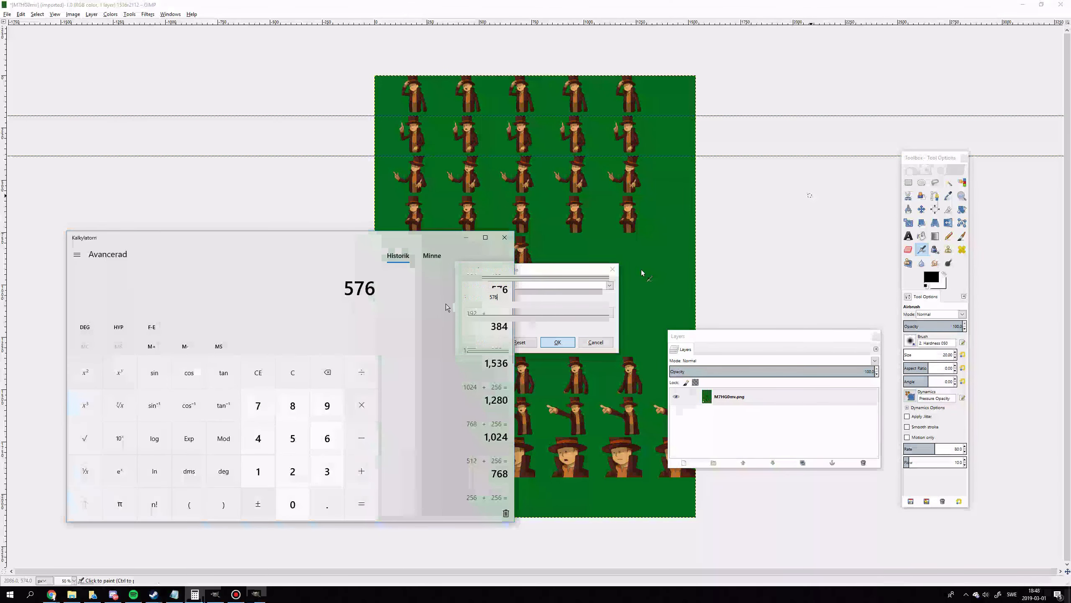
Step: Add 192 to 576 in Calculator and create a horizontal guide at position 768 in GIMP
click(73, 14)
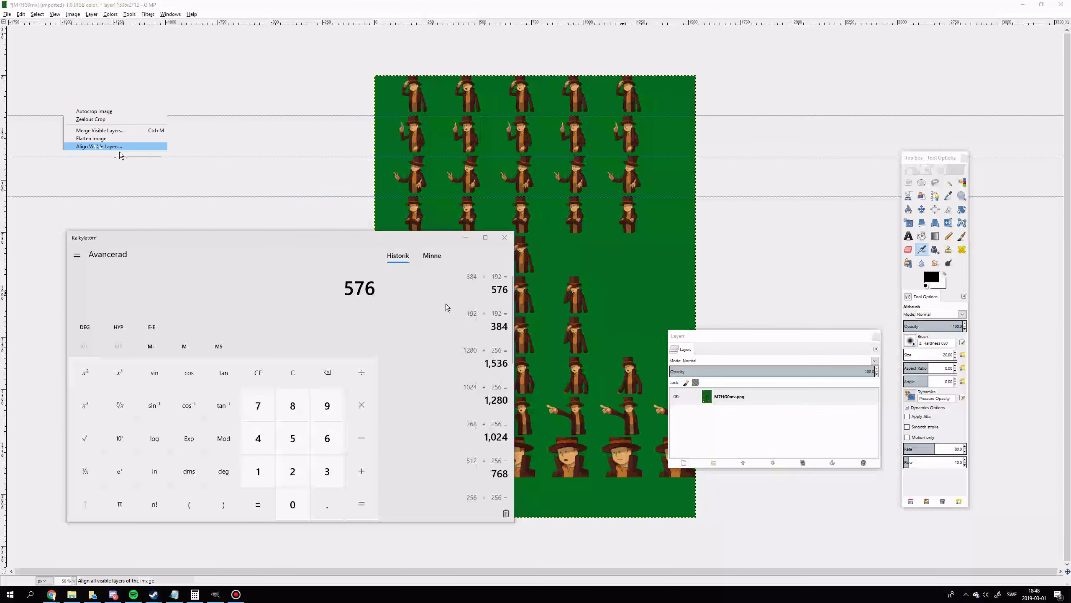
mouse_move(106, 148)
click(199, 159)
click(195, 594)
click(501, 297)
key(BackSpace)
key(BackSpace)
key(BackSpace)
text(76)
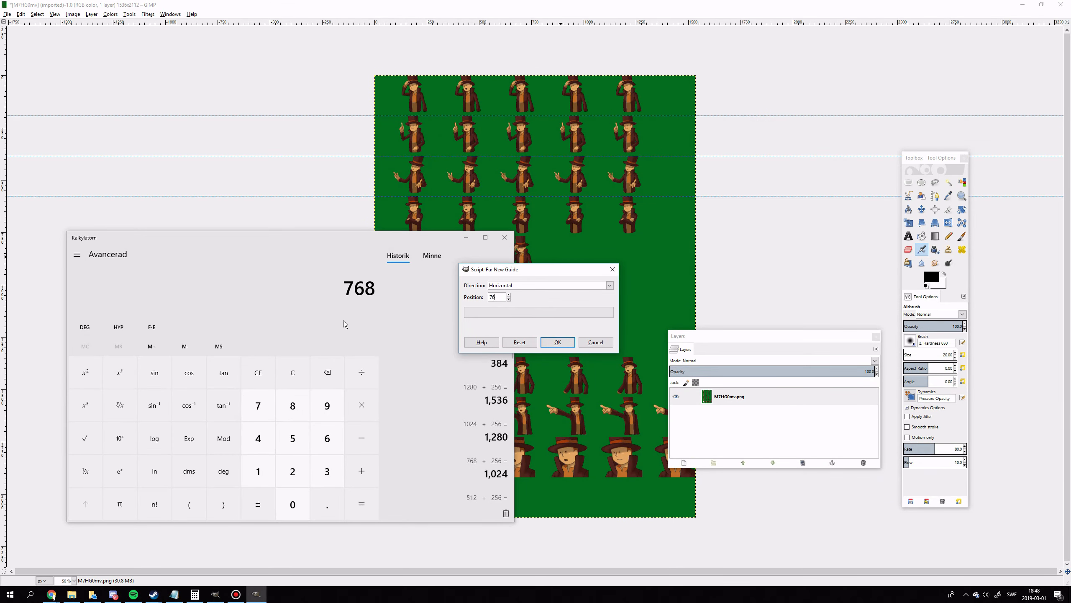
text(8)
key(Return)
Step: Add 192 to 768 in Calculator and create the next horizontal guide at position 960 in GIMP
click(73, 14)
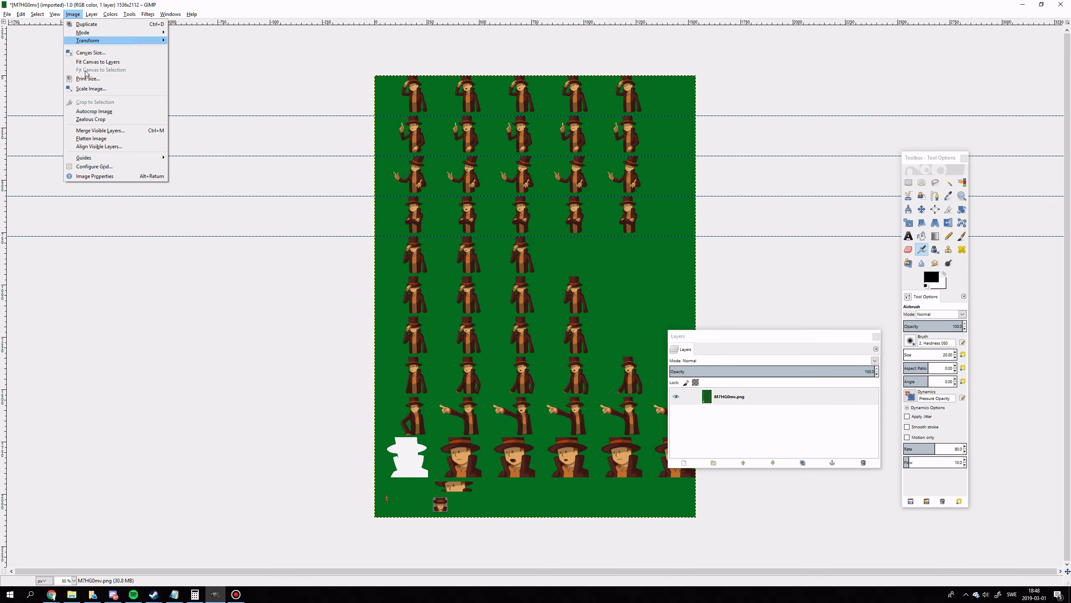
mouse_move(126, 157)
click(192, 166)
click(195, 594)
key(Return)
click(566, 291)
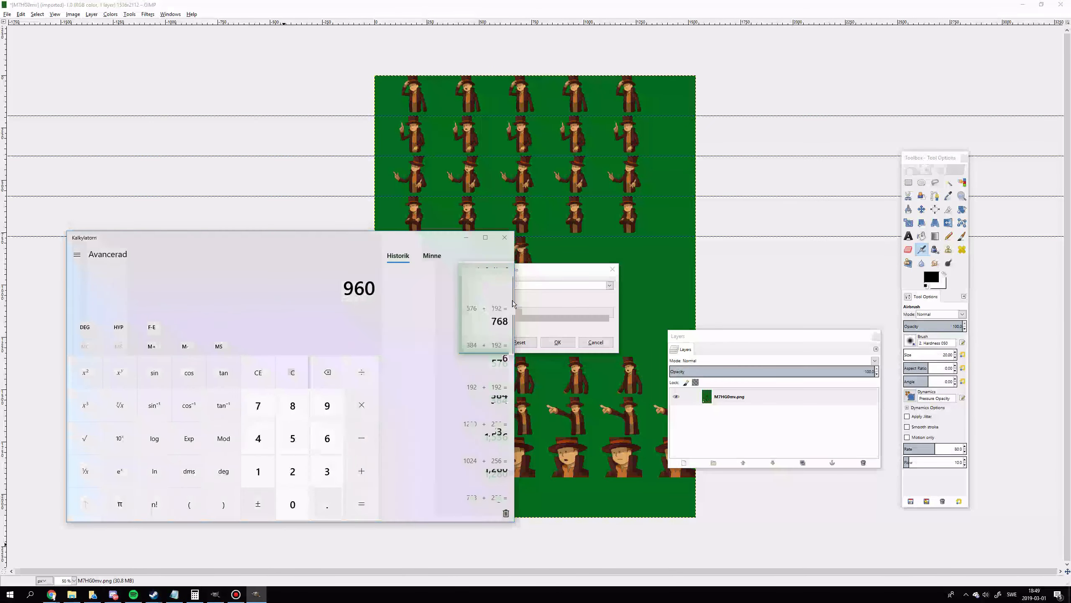
text(960)
key(Return)
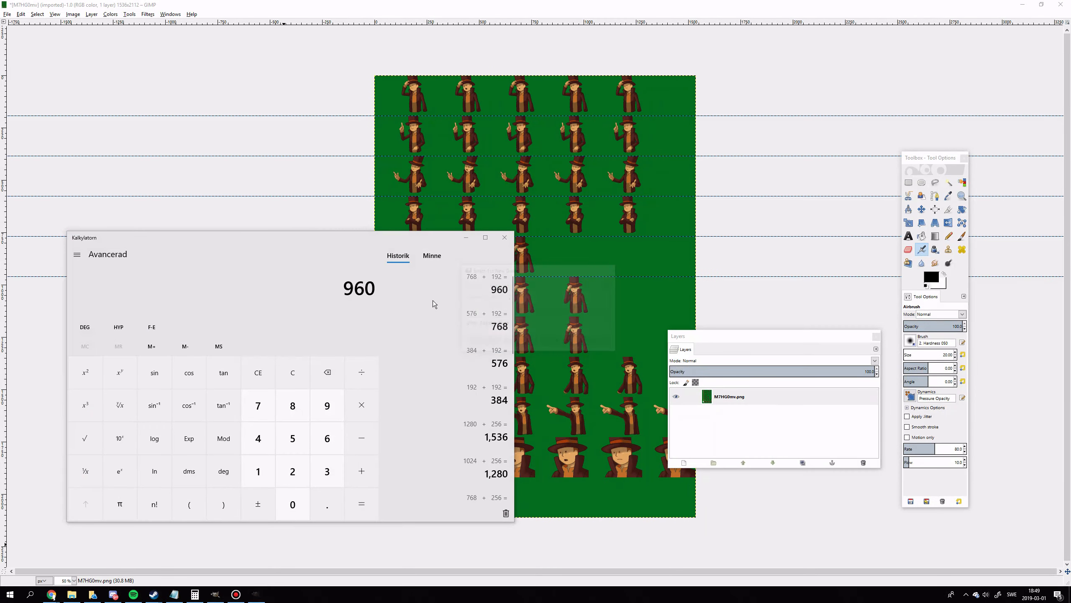
Step: Add 192 to 960 in Calculator and create the next horizontal guide at position 1152 in GIMP
click(72, 14)
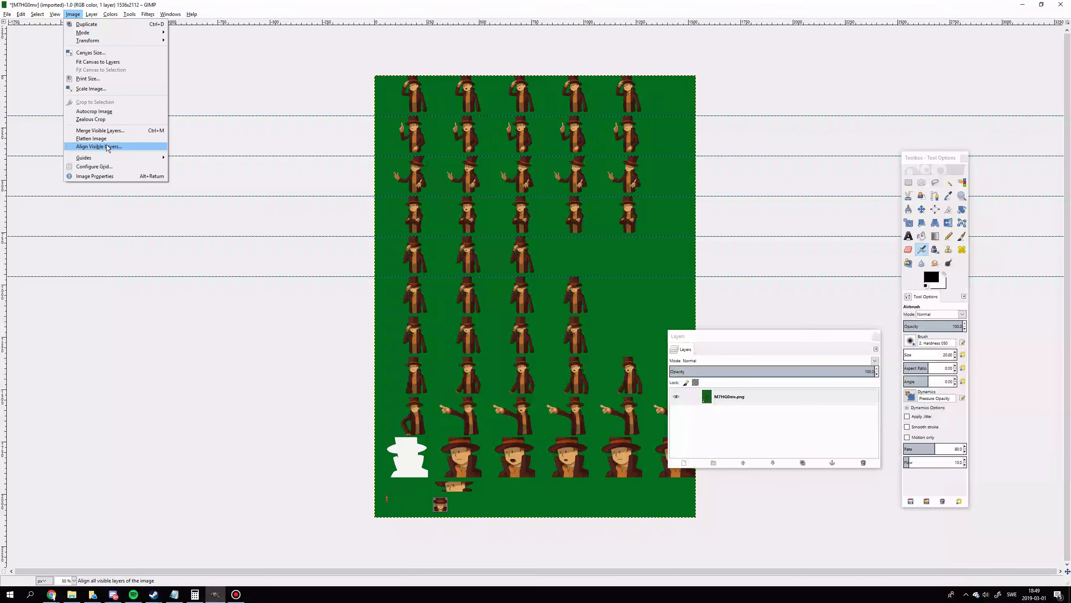
mouse_move(106, 157)
click(192, 166)
key(Escape)
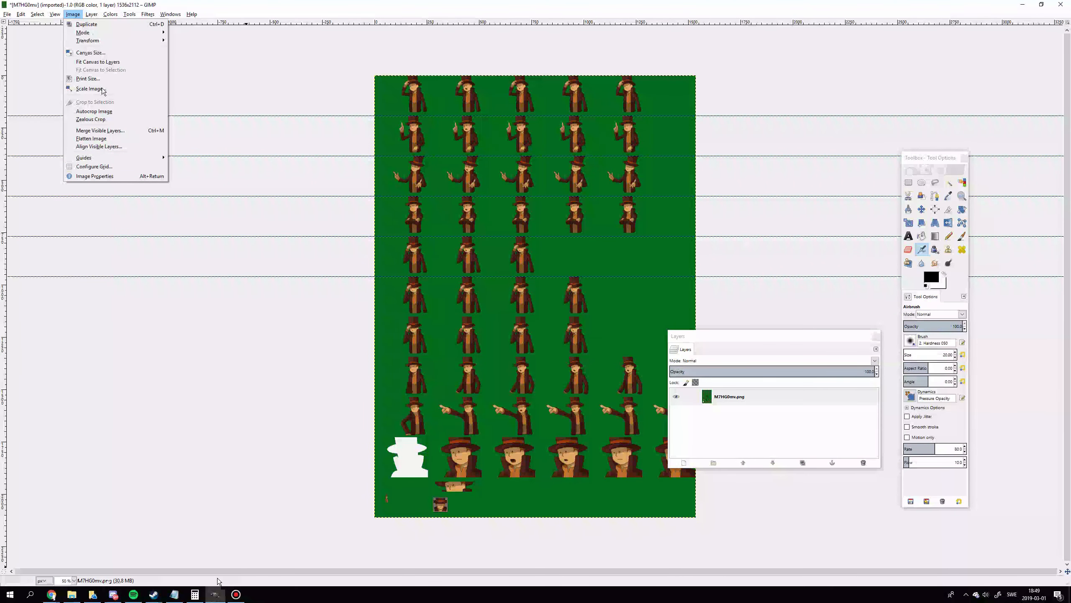
key(alt+Tab)
key(alt+Tab)
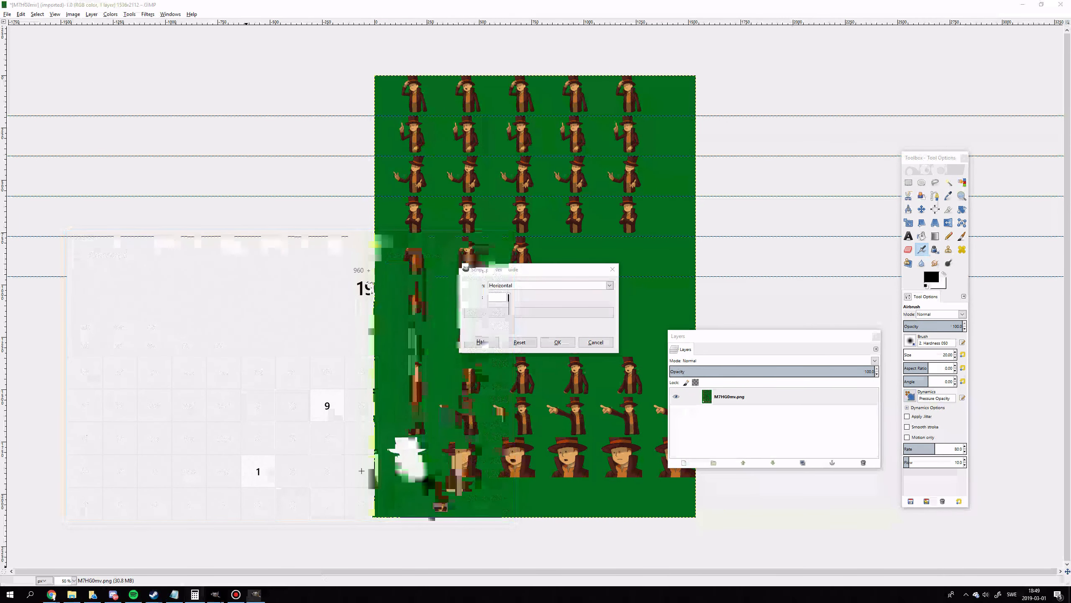
key(alt+Tab)
key(alt+Tab)
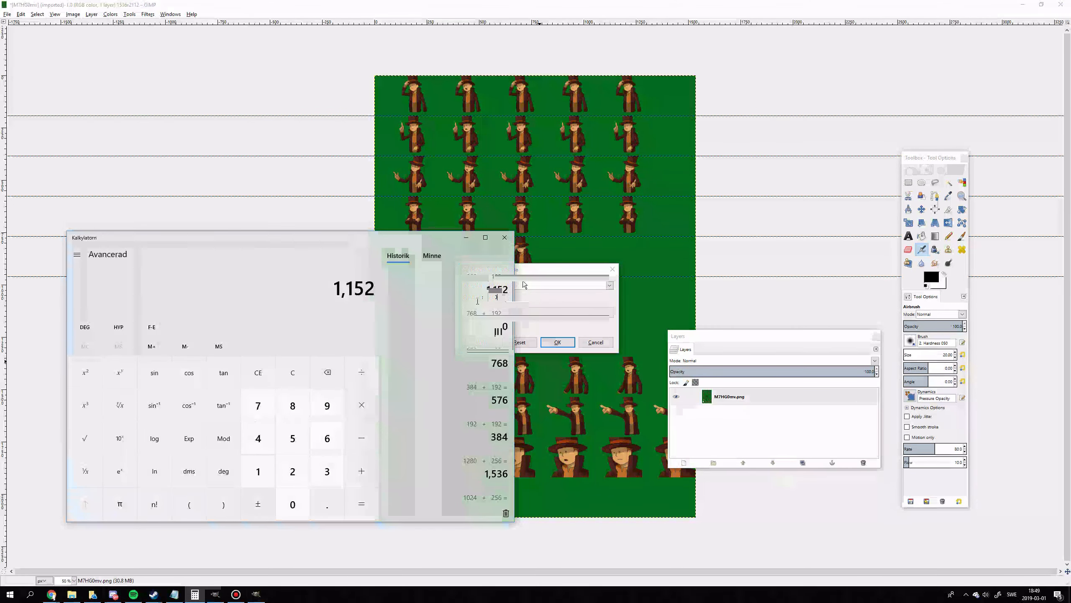
text(1152)
key(Return)
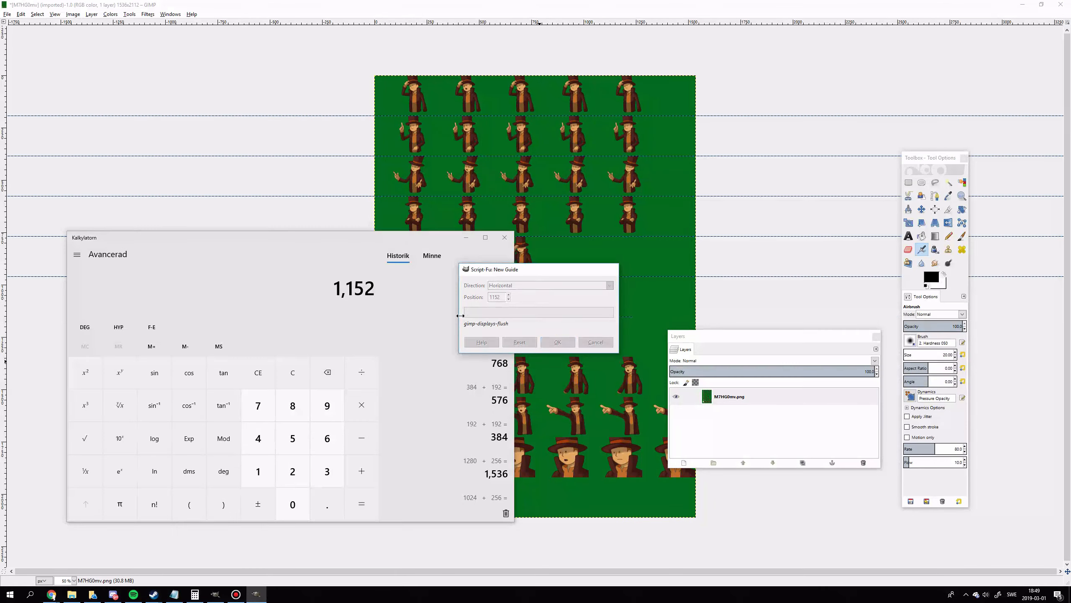
Step: Add 192 to 1152 in Calculator and try to create a horizontal guide at position 1344
click(78, 15)
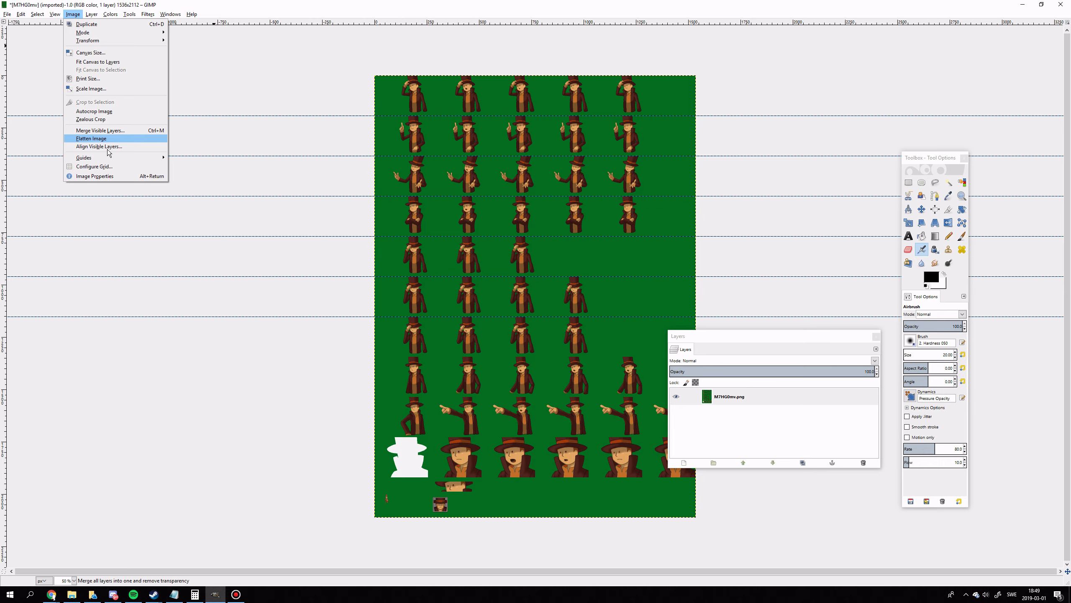
mouse_move(126, 158)
click(193, 166)
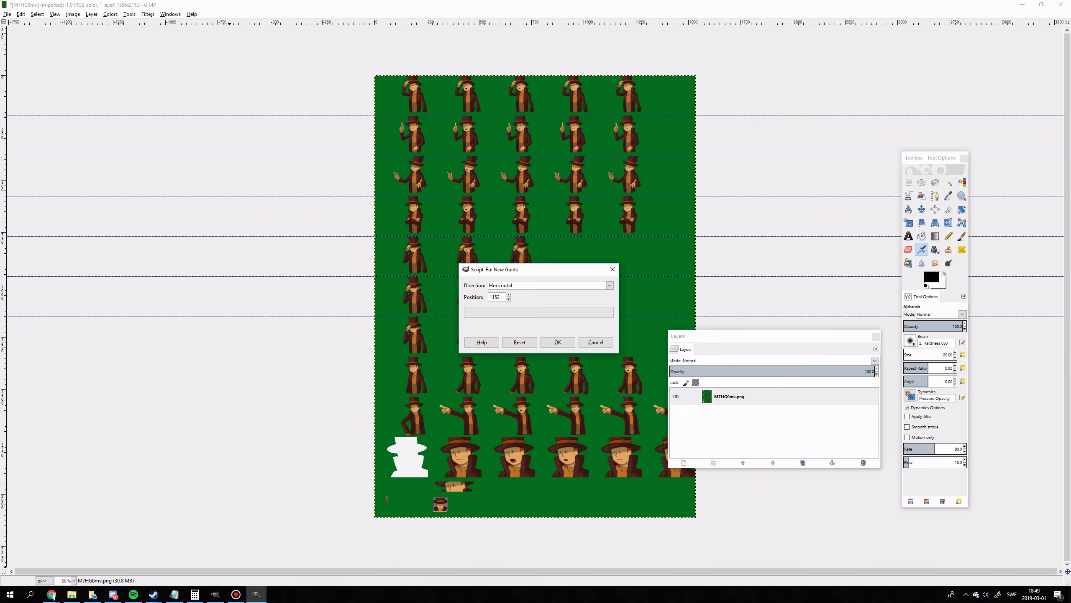
click(195, 595)
mouse_move(214, 596)
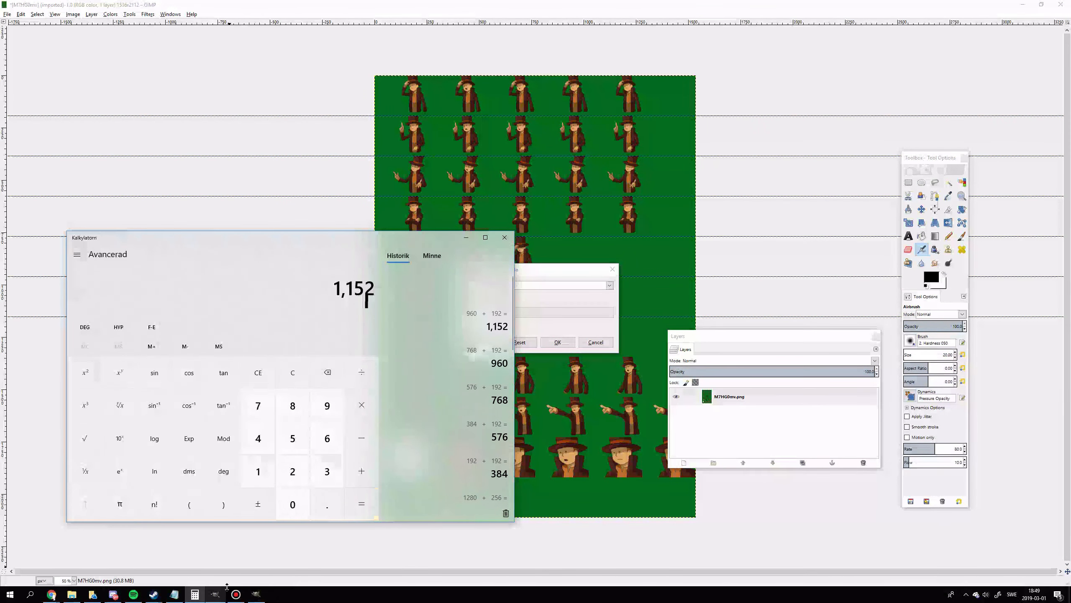
drag(504, 298, 445, 309)
text(1344)
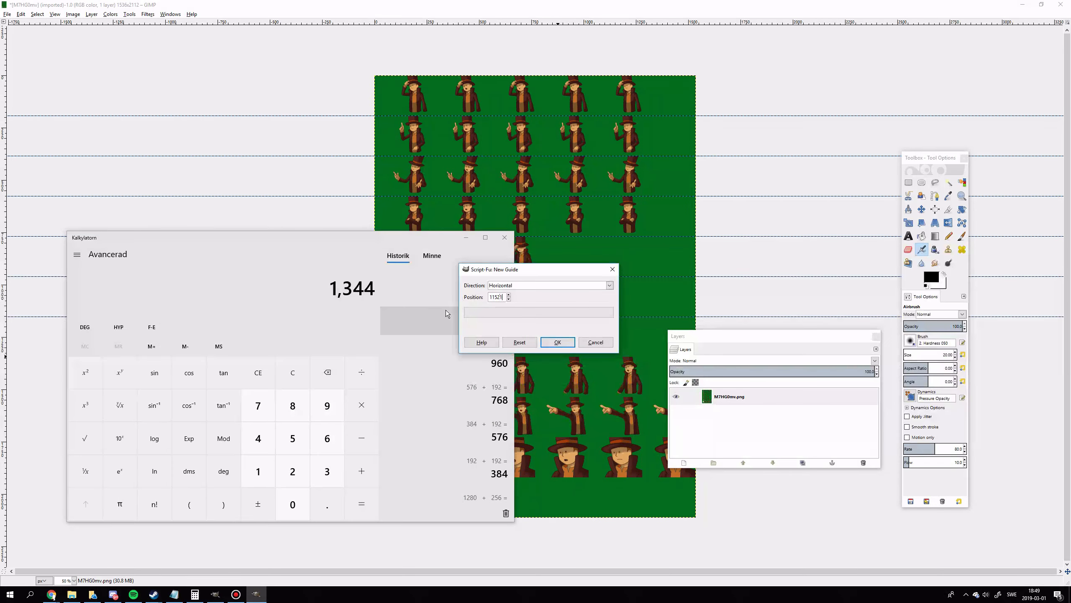
key(Return)
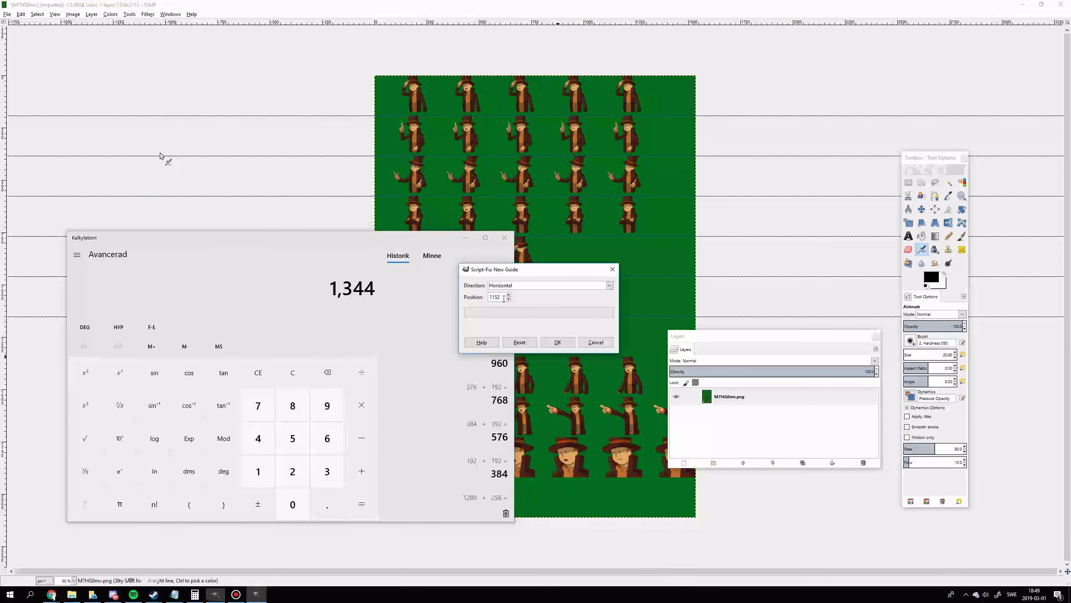
Step: Create a new horizontal guide, replacing the prefilled position with 1344
click(73, 13)
mouse_move(111, 158)
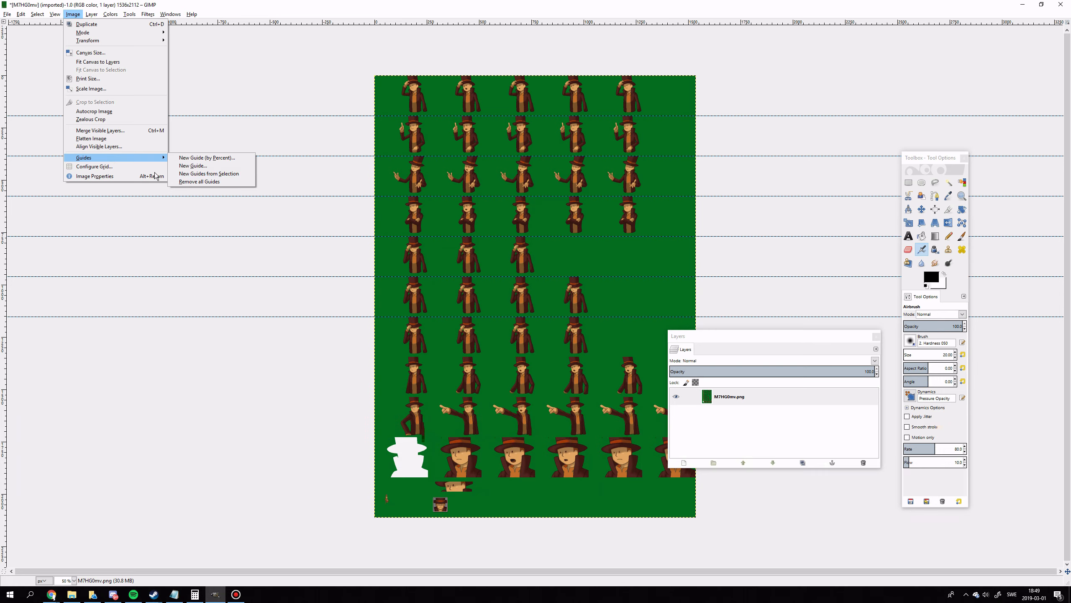
click(190, 166)
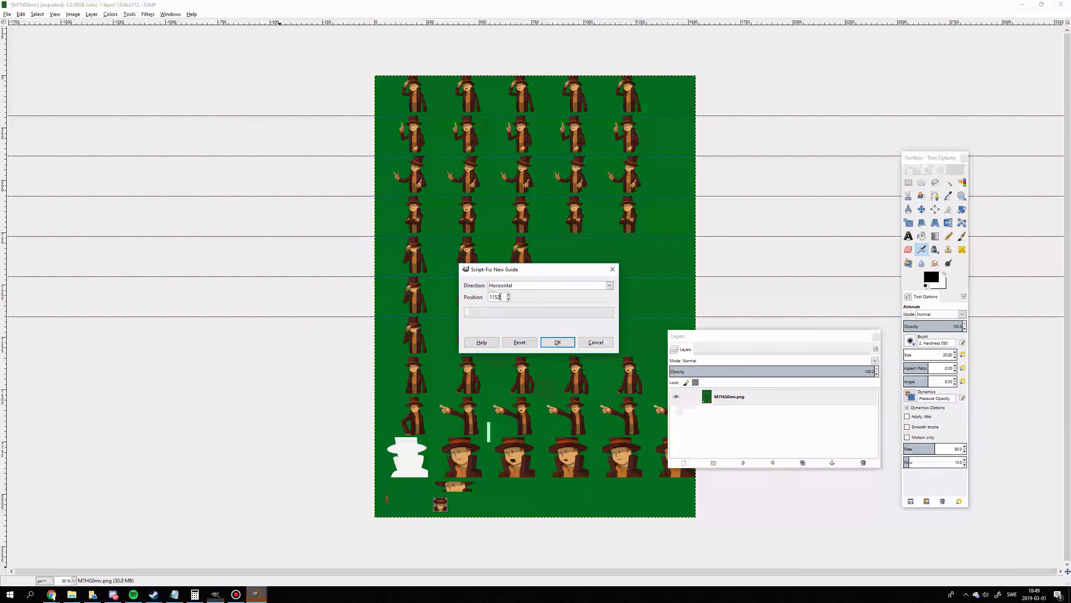
double_click(496, 297)
text(1344)
click(553, 345)
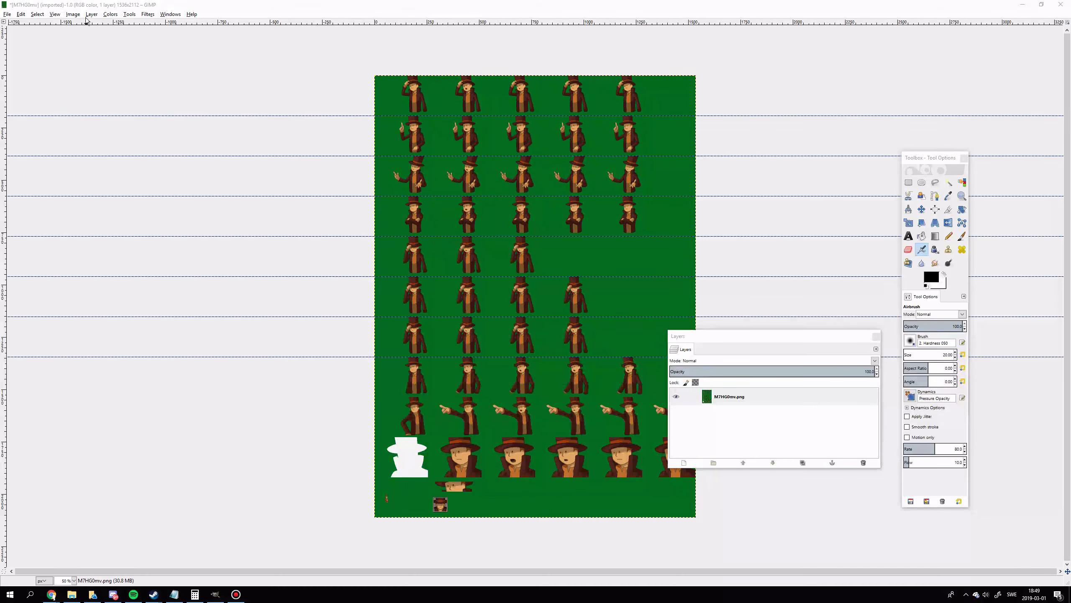
Step: Add 192 to 1344 in Calculator and create the next horizontal guide at position 1536 in GIMP
click(73, 14)
mouse_move(108, 158)
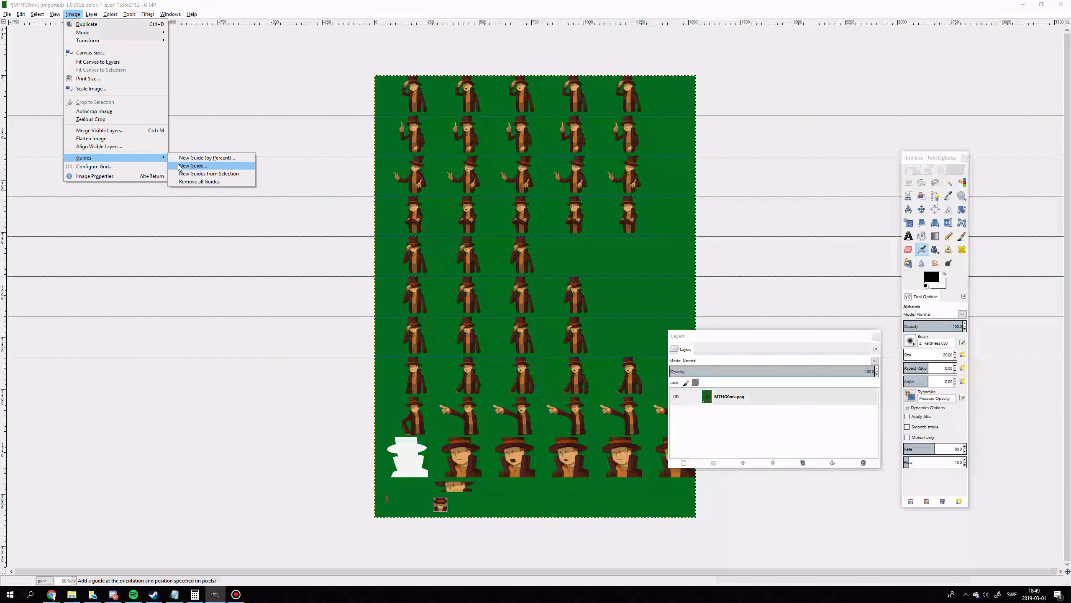
click(203, 167)
click(197, 592)
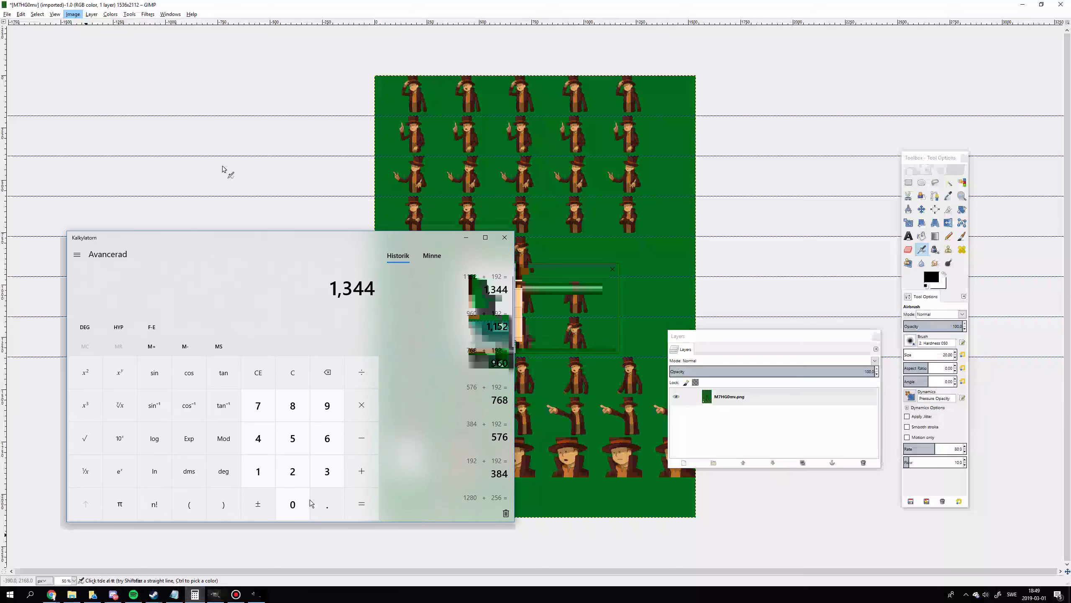
click(197, 592)
text(+ 192)
key(Return)
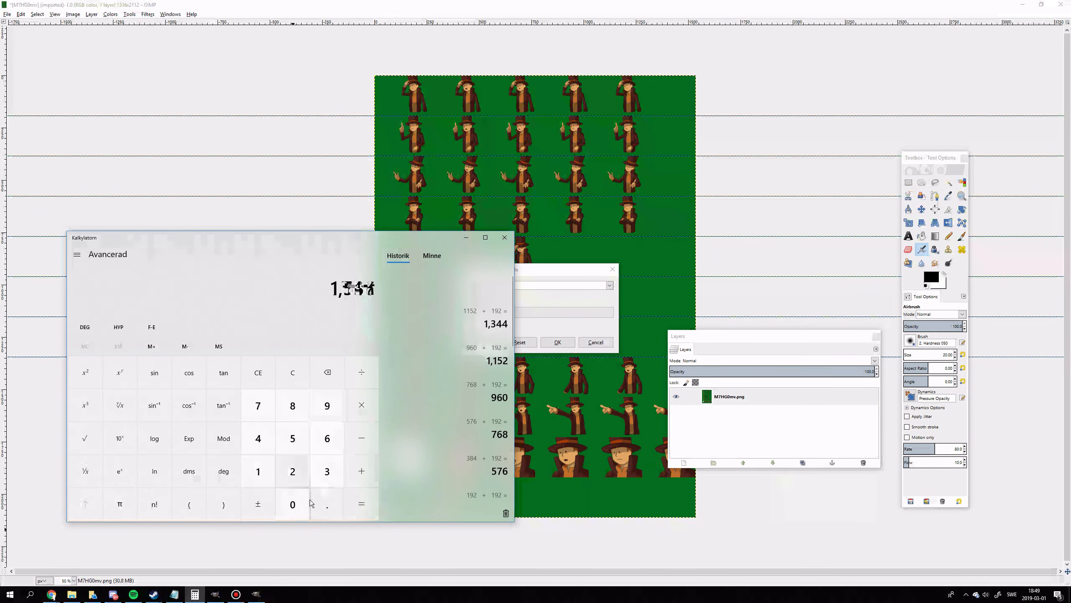
click(612, 292)
drag(501, 297, 458, 301)
text(1)
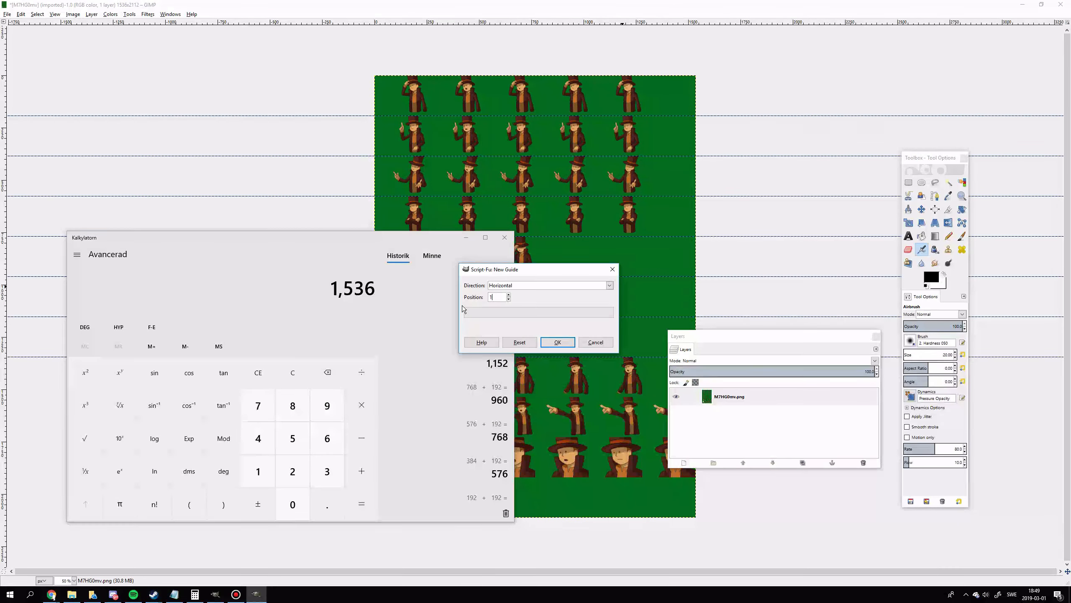
text(536)
key(Return)
Step: Add 192 to 1536 in Calculator and create the next horizontal guide at position 1728 in GIMP
click(73, 14)
click(190, 179)
click(204, 592)
text(+192)
key(Return)
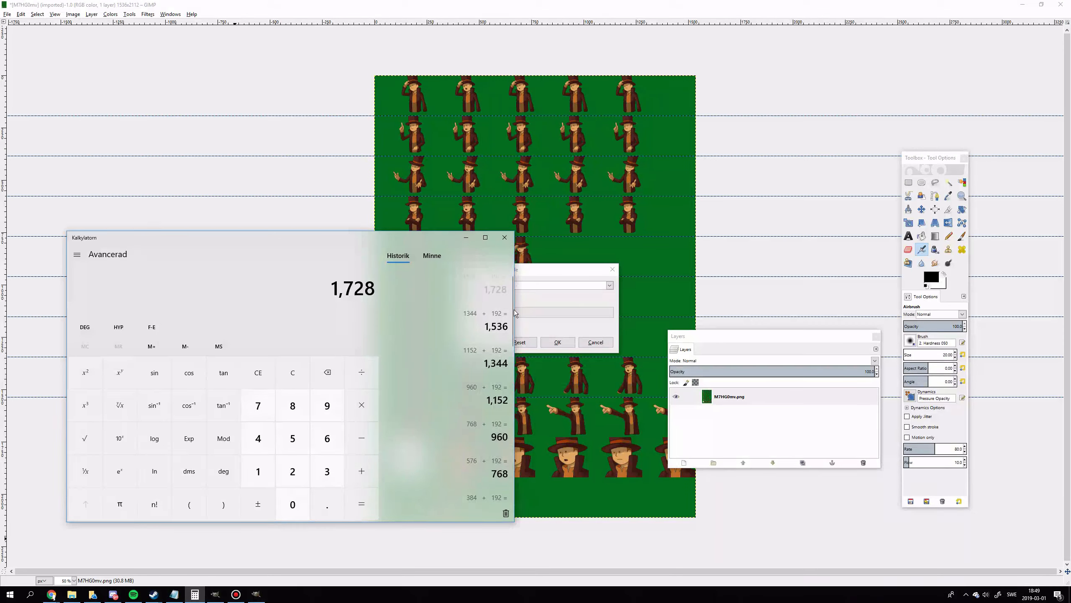
drag(501, 297, 412, 314)
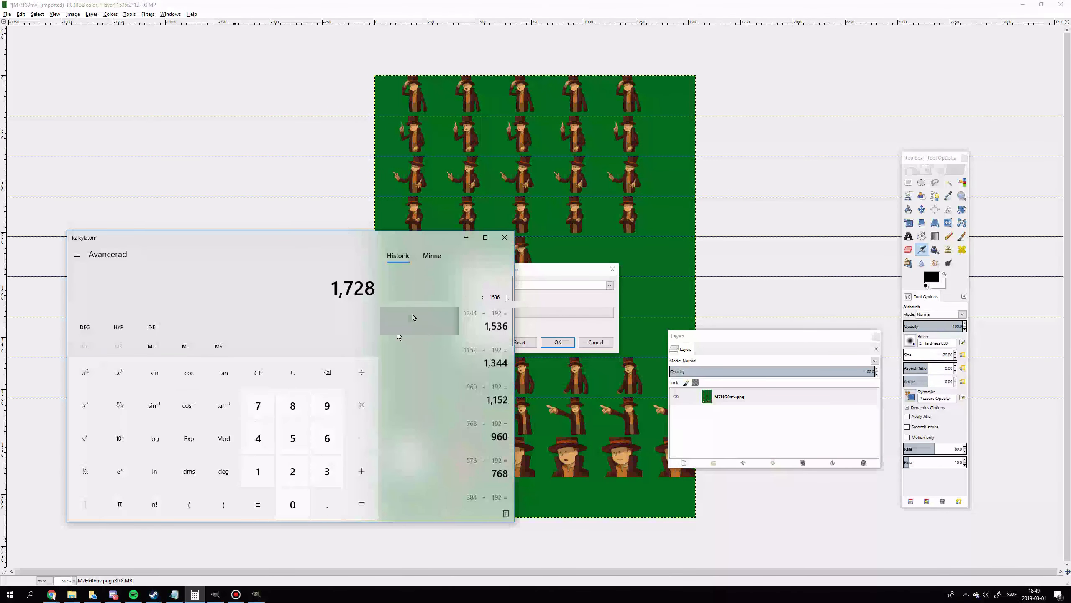
key(alt+Tab)
text(1728)
key(Return)
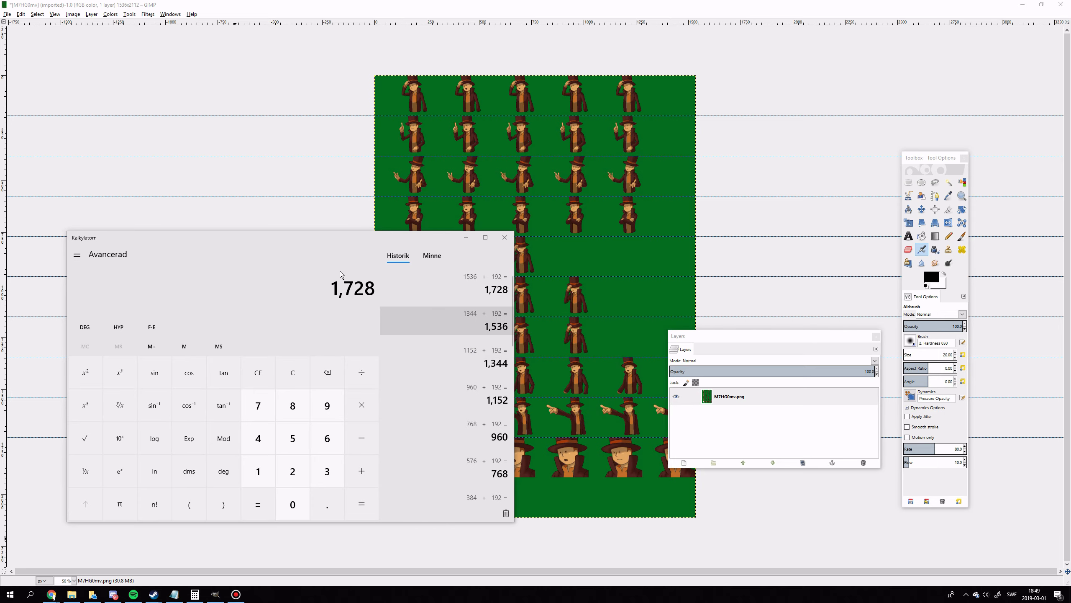
Step: Add 192 to 1728 in Calculator and create the next horizontal guide at position 1920 in GIMP
click(200, 142)
click(72, 14)
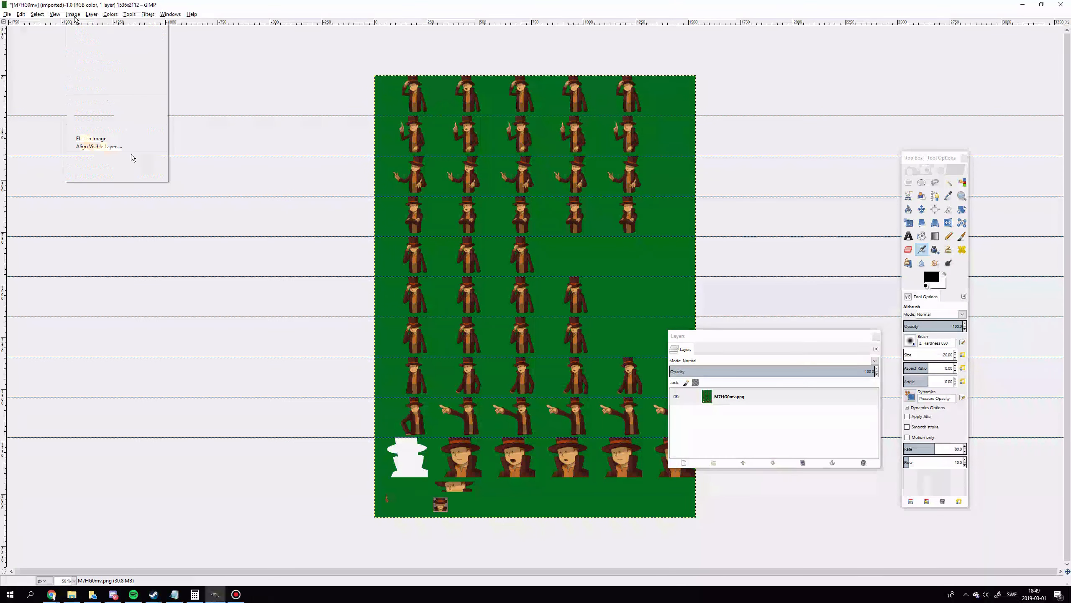
mouse_move(141, 158)
click(193, 166)
click(195, 594)
text(+192)
key(Return)
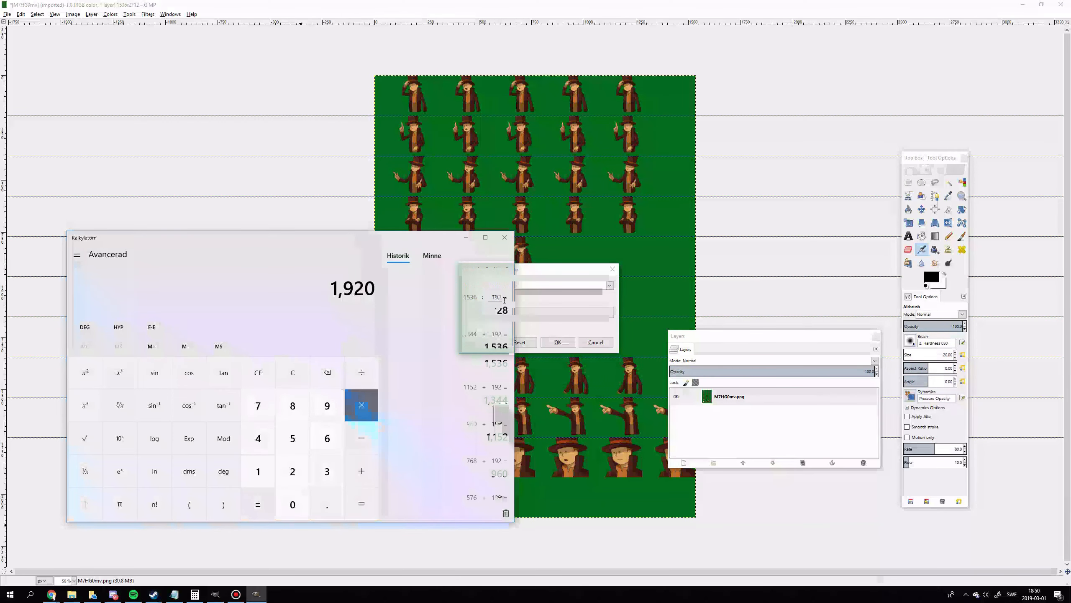
key(alt+Tab)
key(BackSpace)
key(BackSpace)
key(BackSpace)
key(BackSpace)
text(1920)
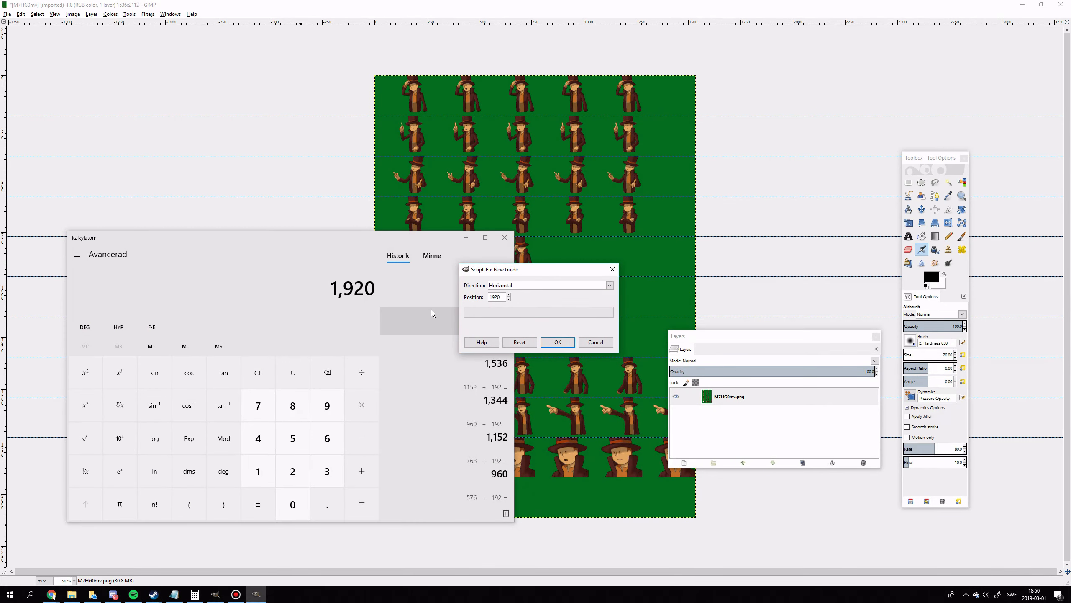
key(Return)
Step: Create a new guide in GIMP with its direction set to Vertical and its position set to 256
click(285, 137)
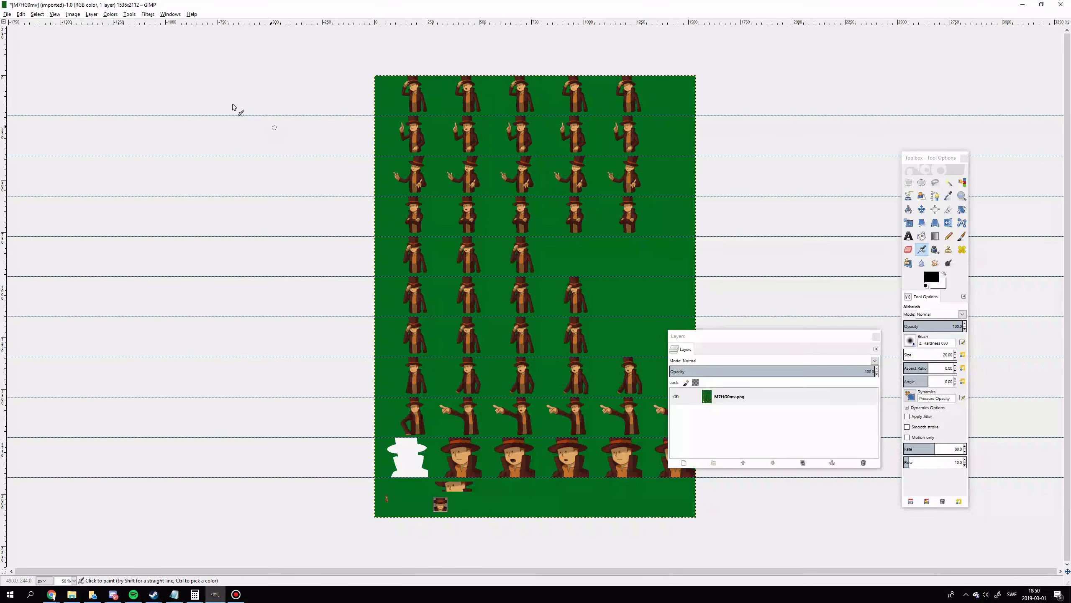
click(87, 14)
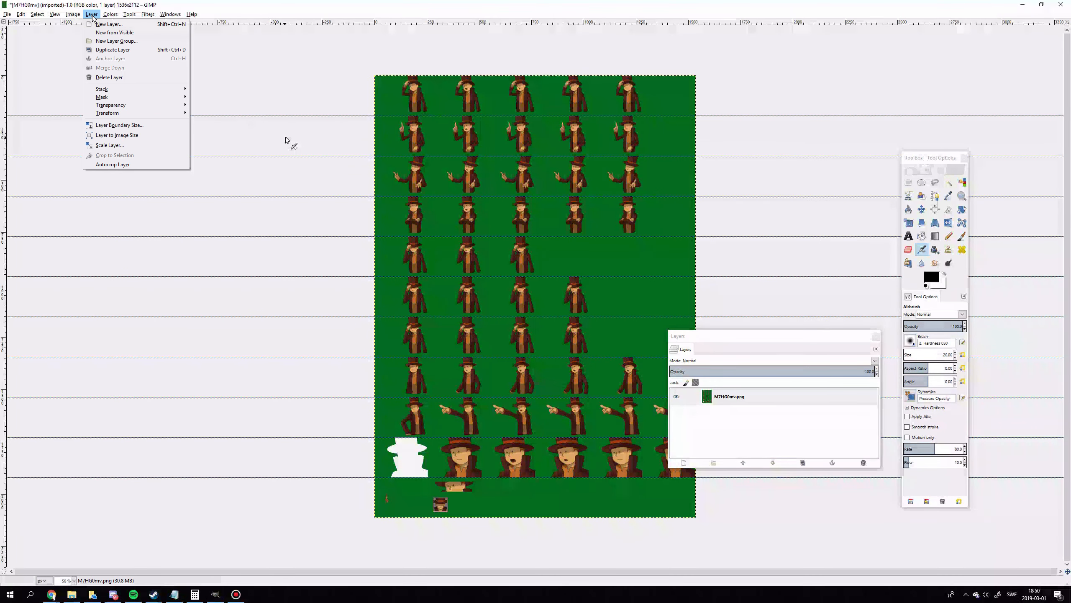
mouse_move(126, 152)
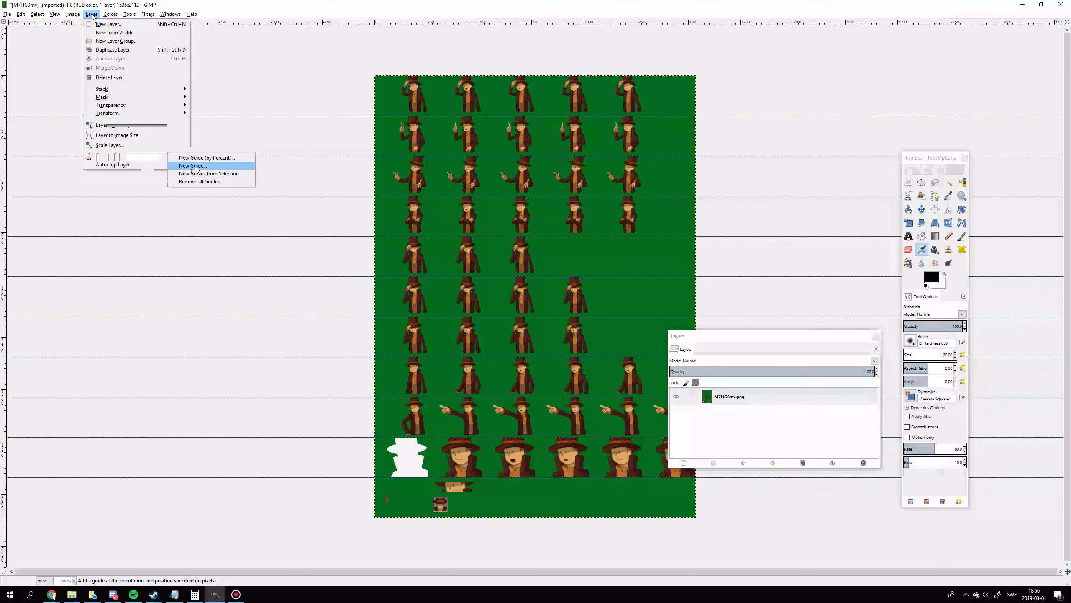
click(199, 165)
click(493, 286)
click(500, 303)
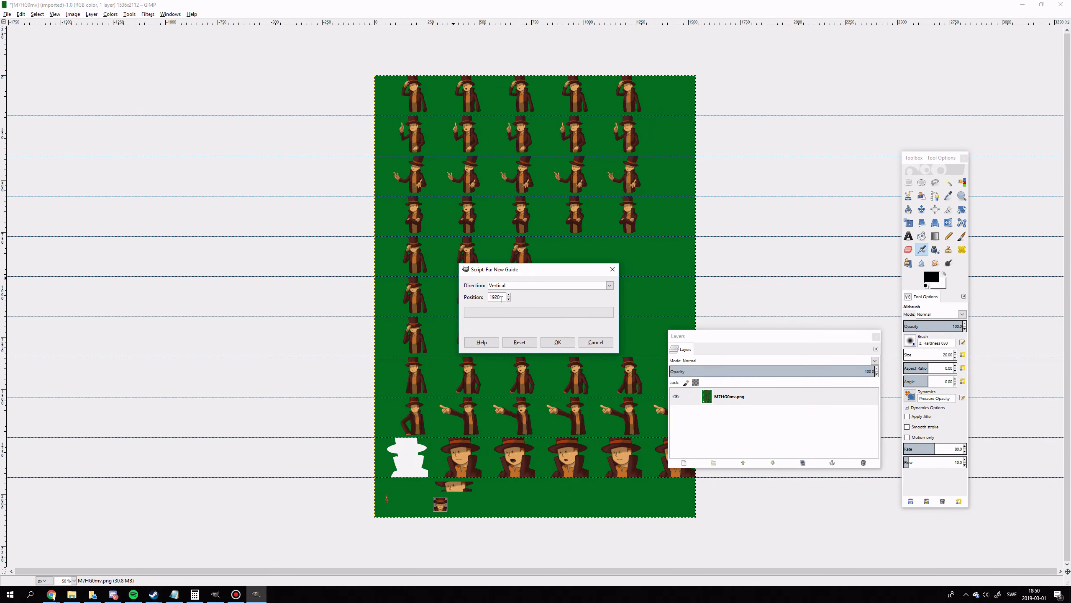
key(BackSpace)
key(BackSpace)
key(BackSpace)
key(BackSpace)
text(256)
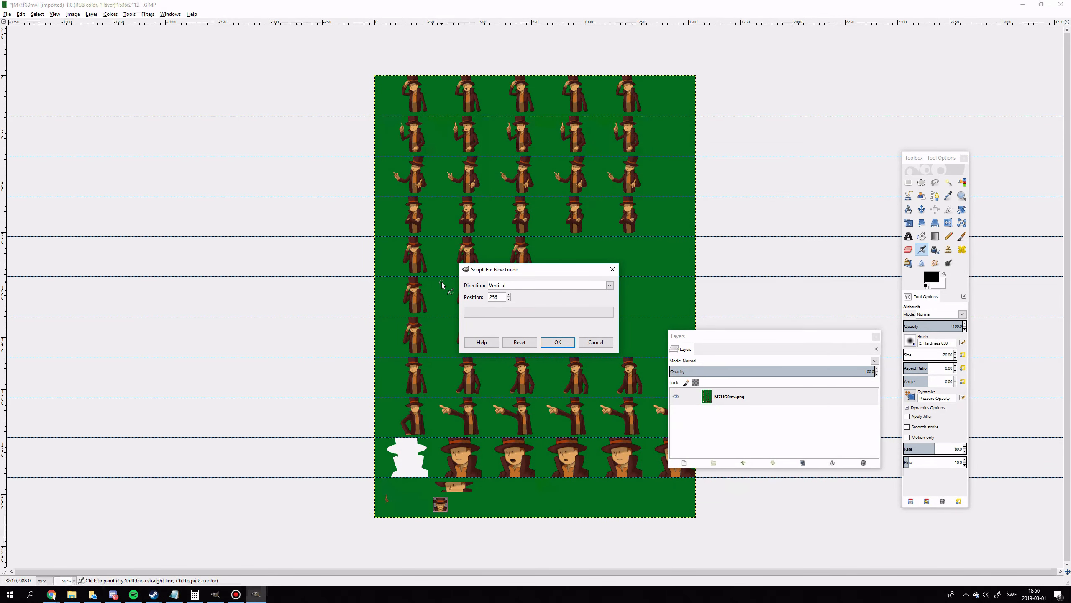
key(Return)
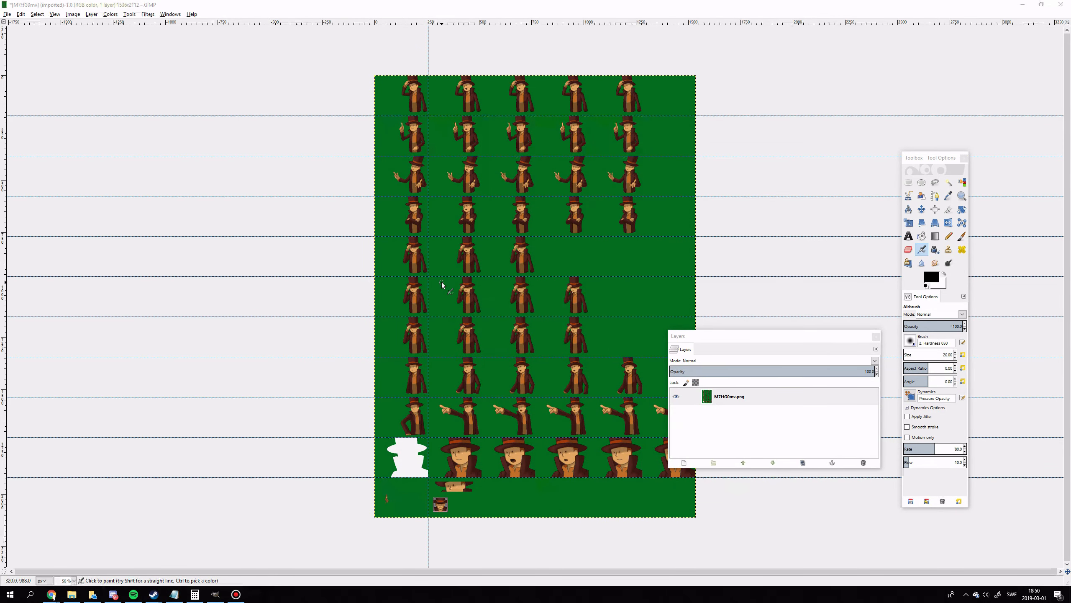
Step: Add 256 to 256 in Calculator and create the next vertical guide at position 512 in GIMP
click(73, 13)
click(194, 164)
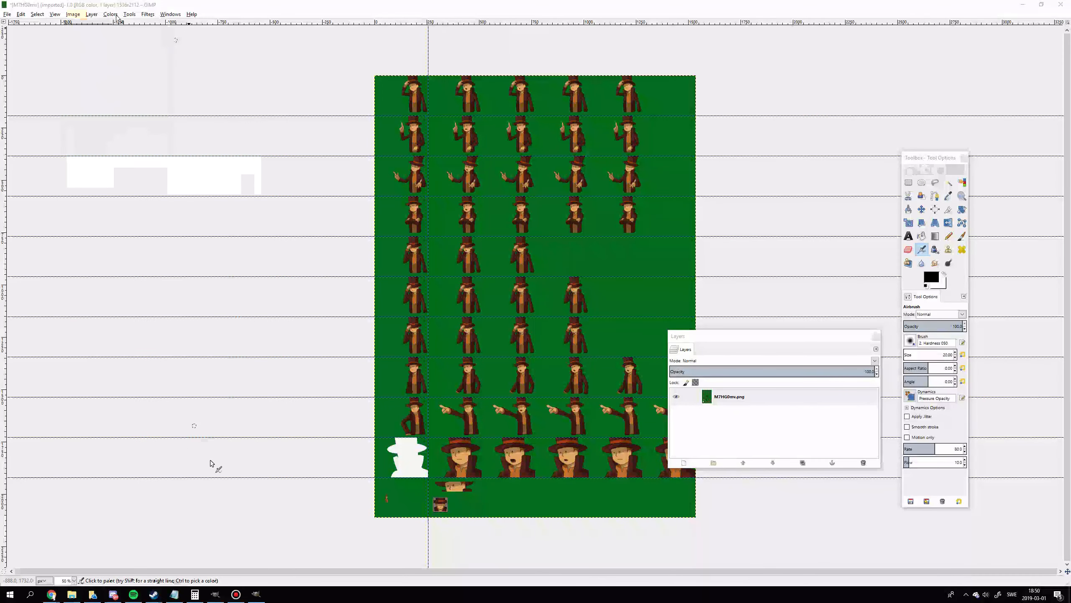
click(194, 594)
click(215, 595)
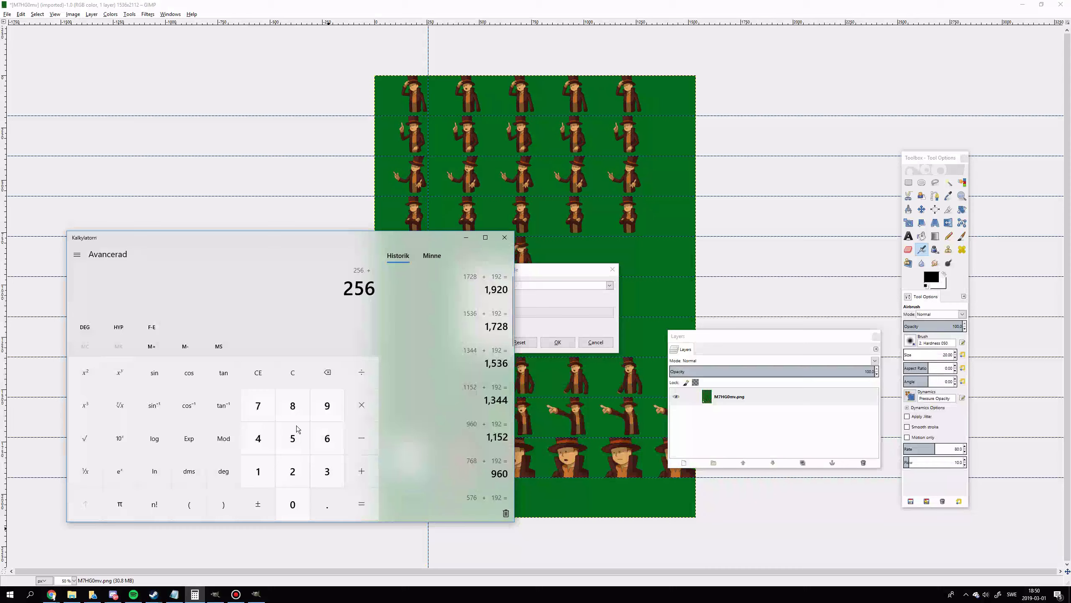
text(256 +)
key(Return)
click(506, 298)
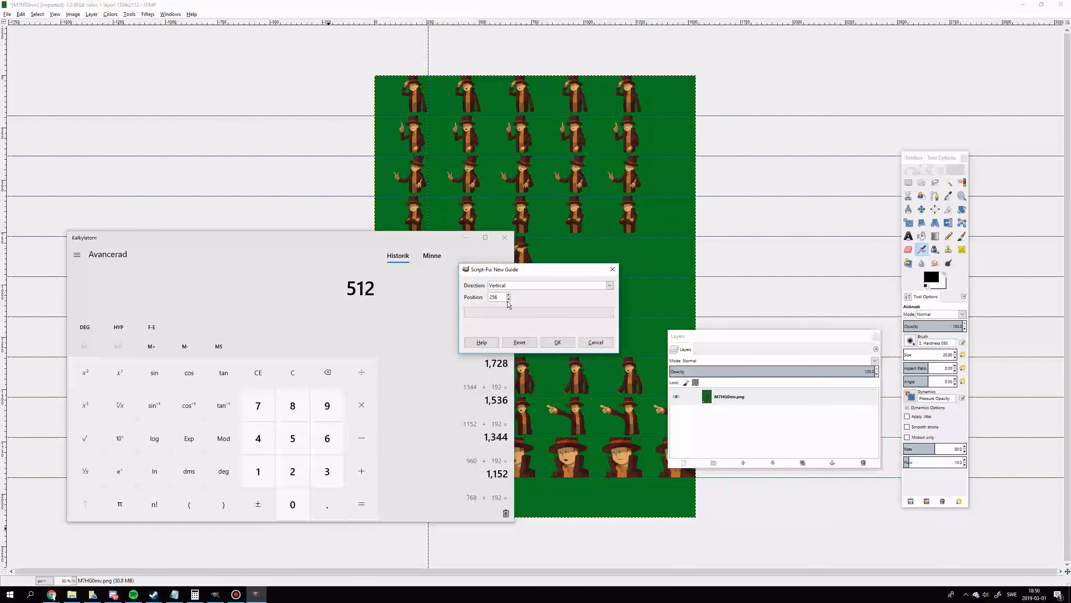
text(5)
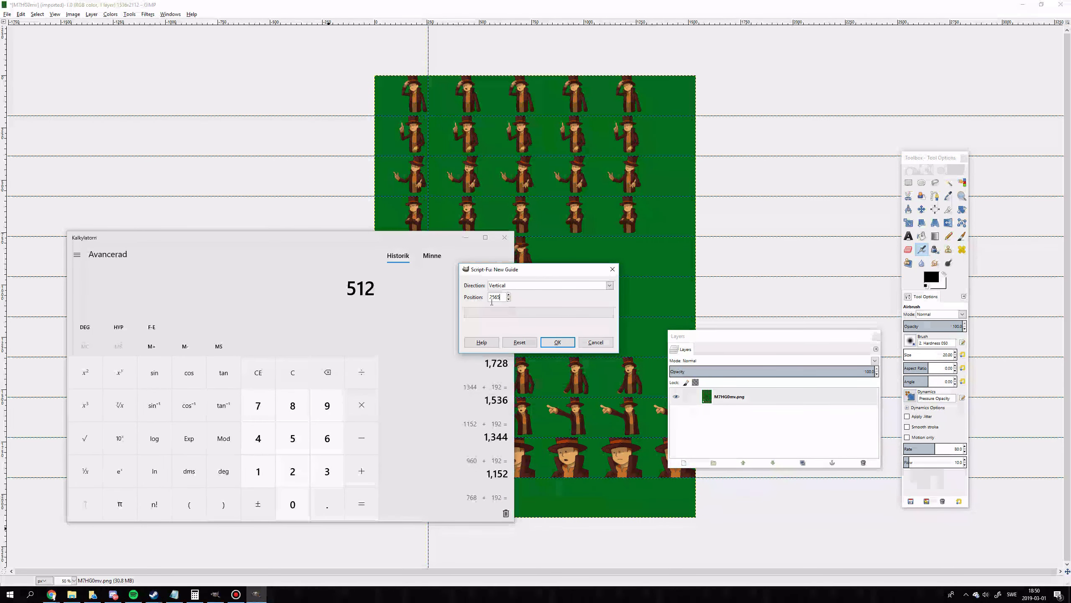
key(BackSpace)
key(BackSpace)
key(BackSpace)
key(BackSpace)
text(512)
click(558, 343)
Step: Add 256 to 512 in Calculator and create the next vertical guide at position 768 in GIMP
key(ctrl+shift+f)
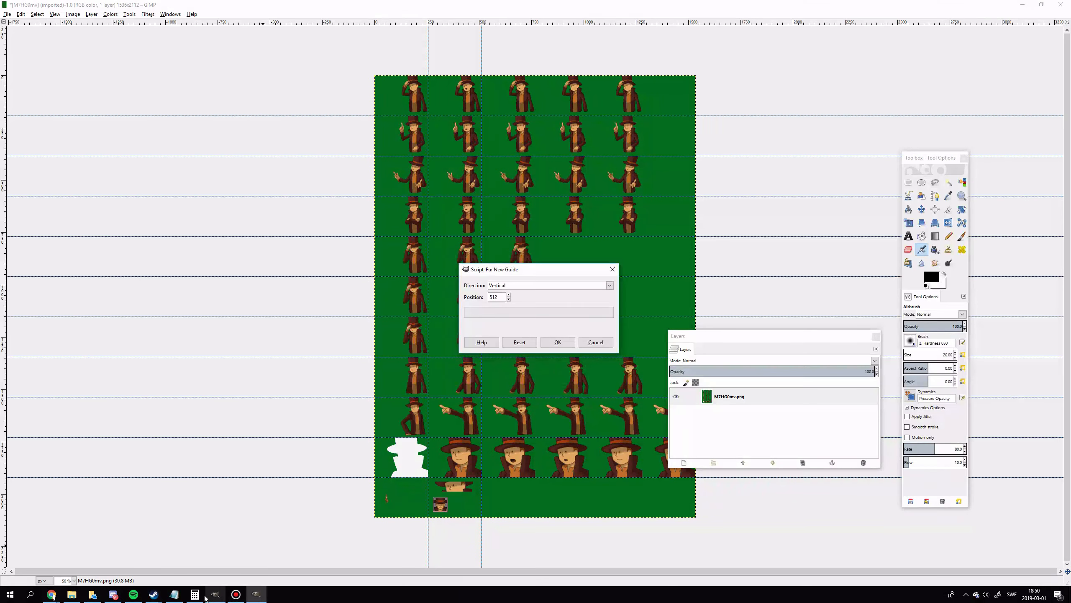
click(195, 594)
text(+ 256)
key(Return)
click(580, 295)
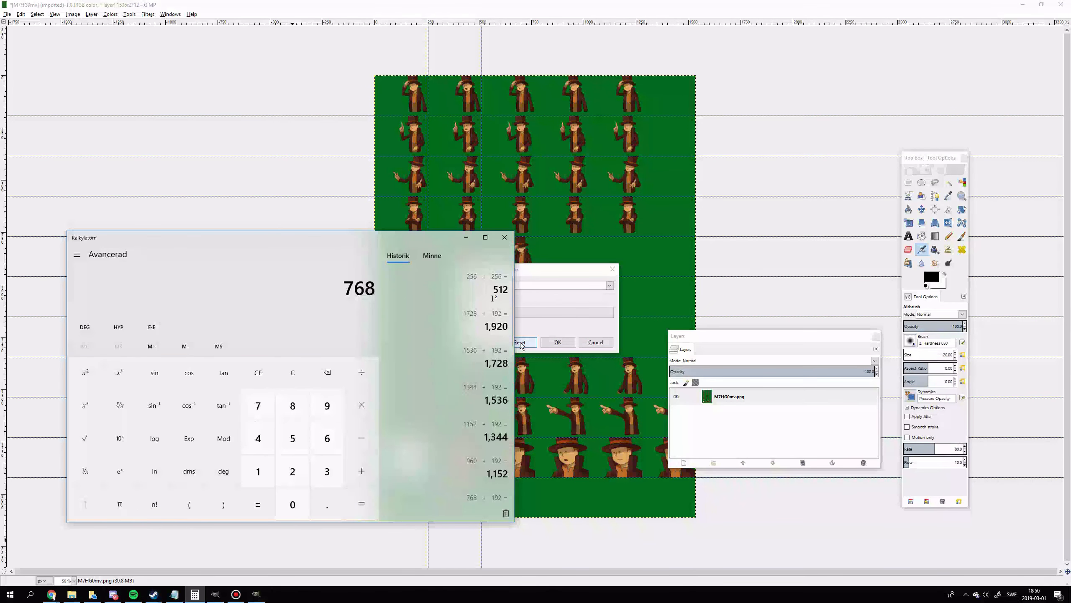
double_click(488, 299)
text(768)
click(557, 342)
Step: Add 256 to 768 in Calculator and create the next vertical guide at position 1024 in GIMP
key(ctrl+shift+f)
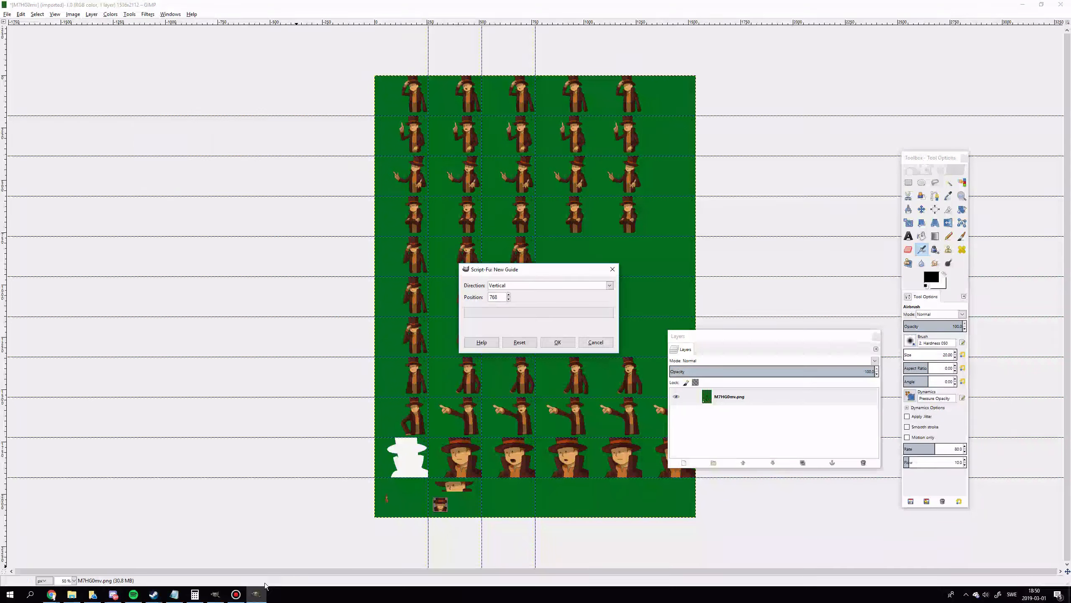
click(194, 595)
text(+256)
key(Return)
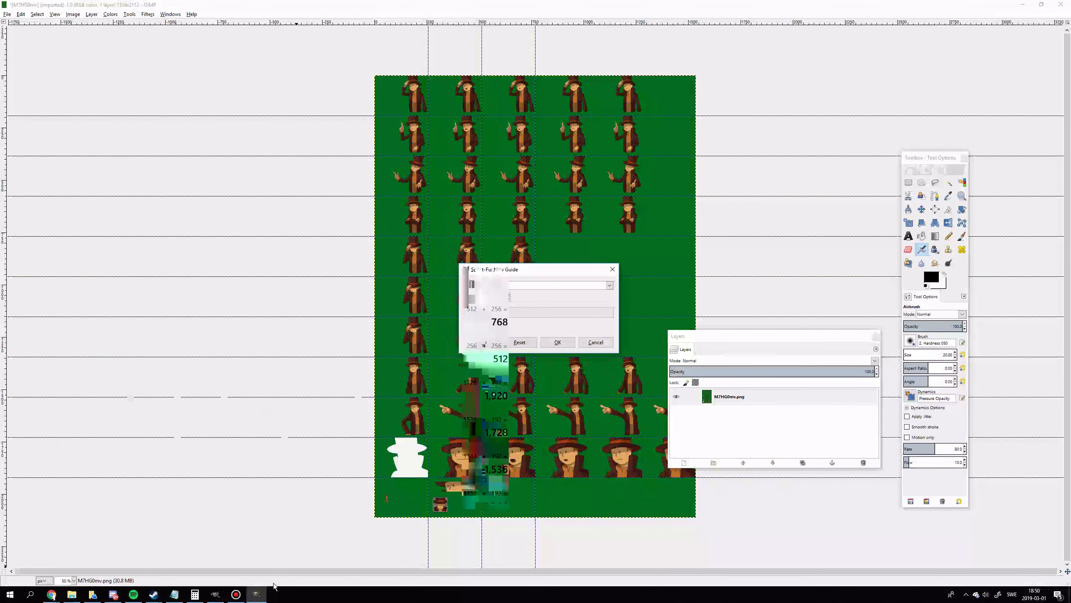
click(545, 299)
drag(502, 298, 475, 298)
text(1)
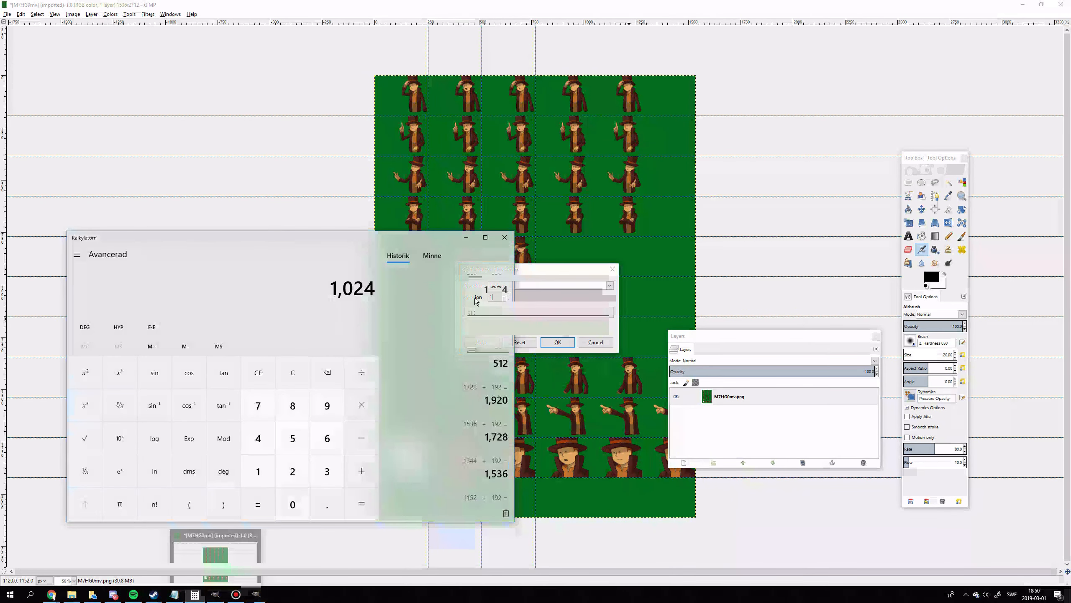
key(Return)
Step: Add 256 to 1024 in Calculator and create the next vertical guide at position 1280 in GIMP
click(72, 14)
mouse_move(84, 181)
click(186, 189)
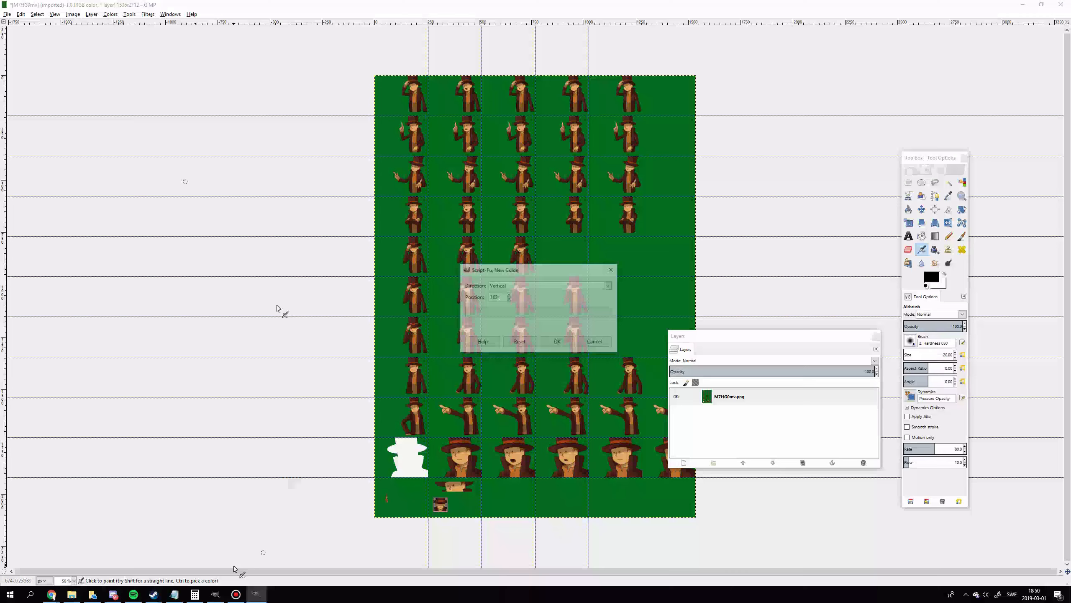
click(190, 600)
text(+256)
key(Return)
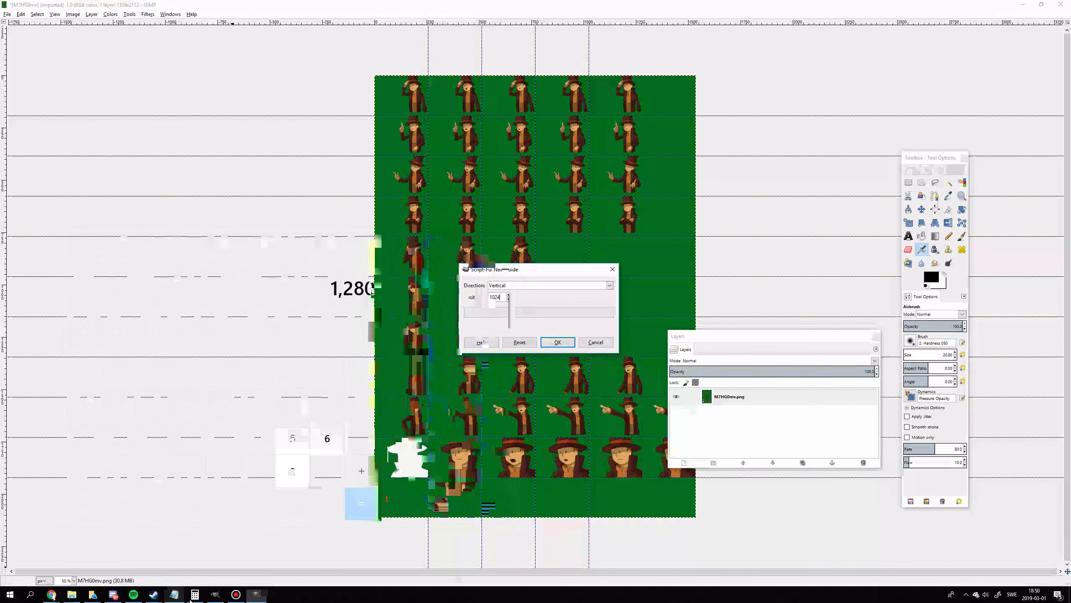
click(578, 269)
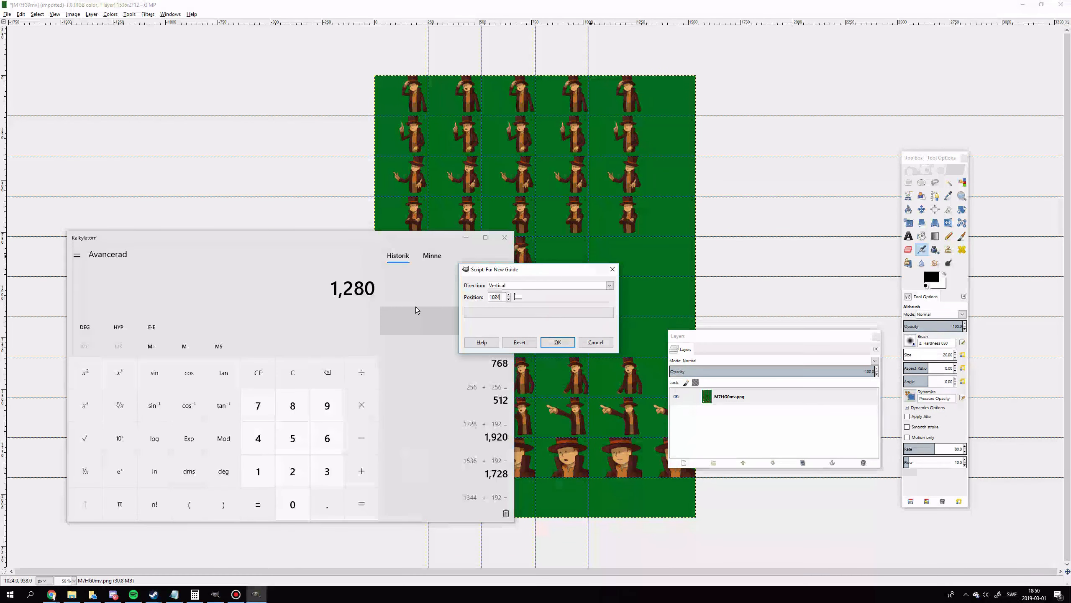
key(BackSpace)
key(BackSpace)
key(BackSpace)
key(BackSpace)
text(1280)
key(Return)
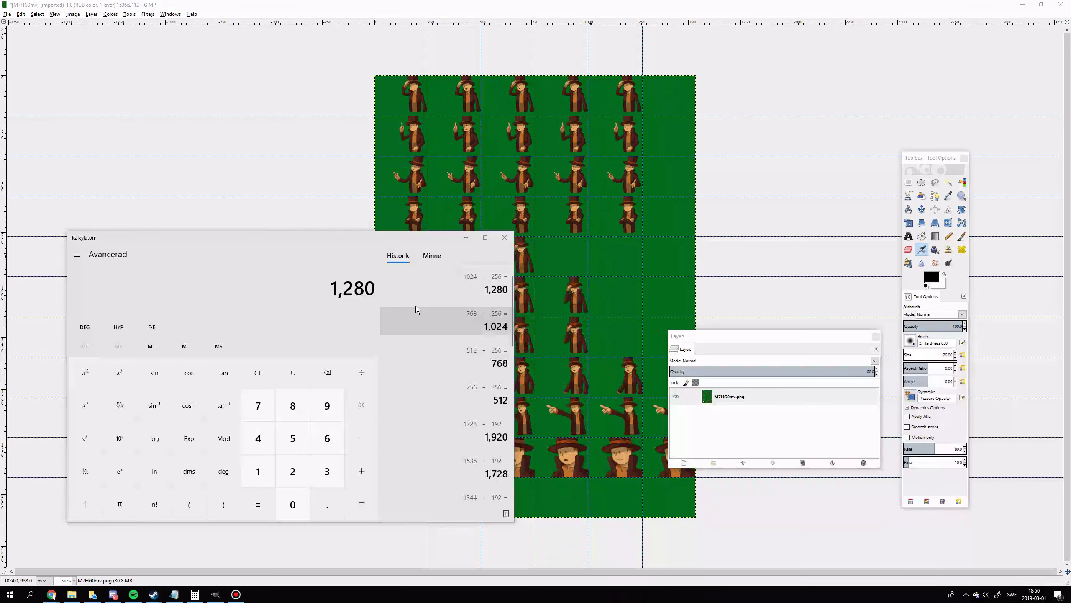
Step: Add 256 to 1280 in Calculator and create the last vertical guide at position 1536 in GIMP
click(73, 14)
mouse_move(85, 157)
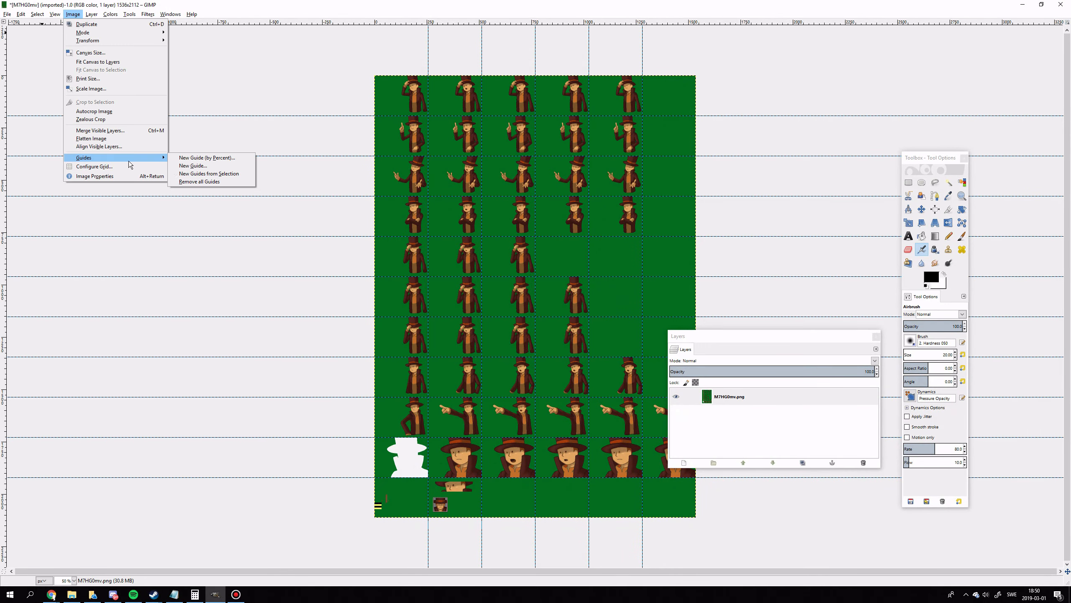
click(198, 166)
click(194, 594)
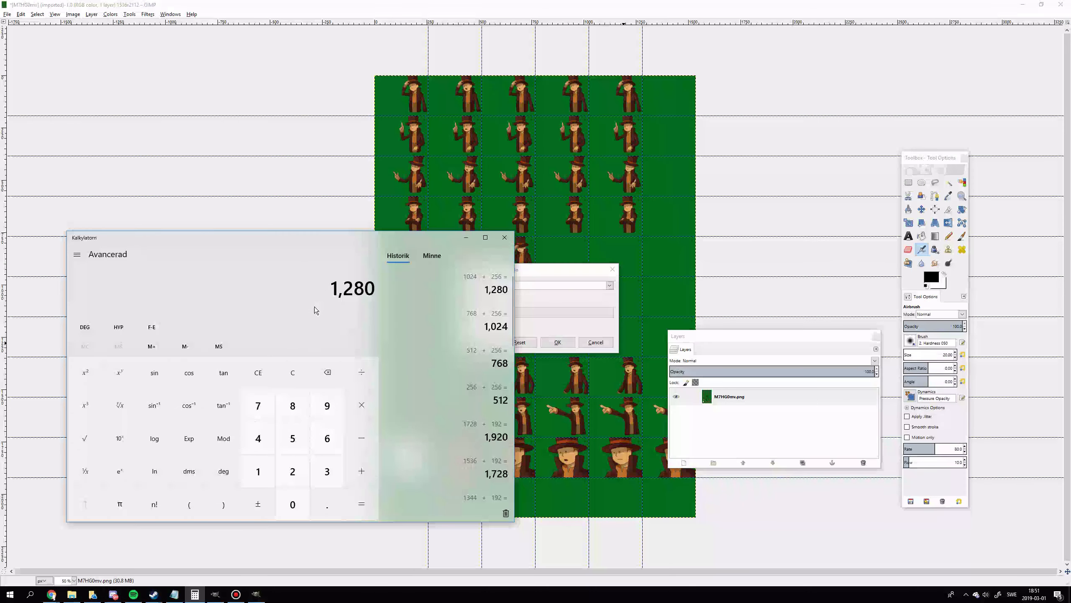
key(plus)
key(Return)
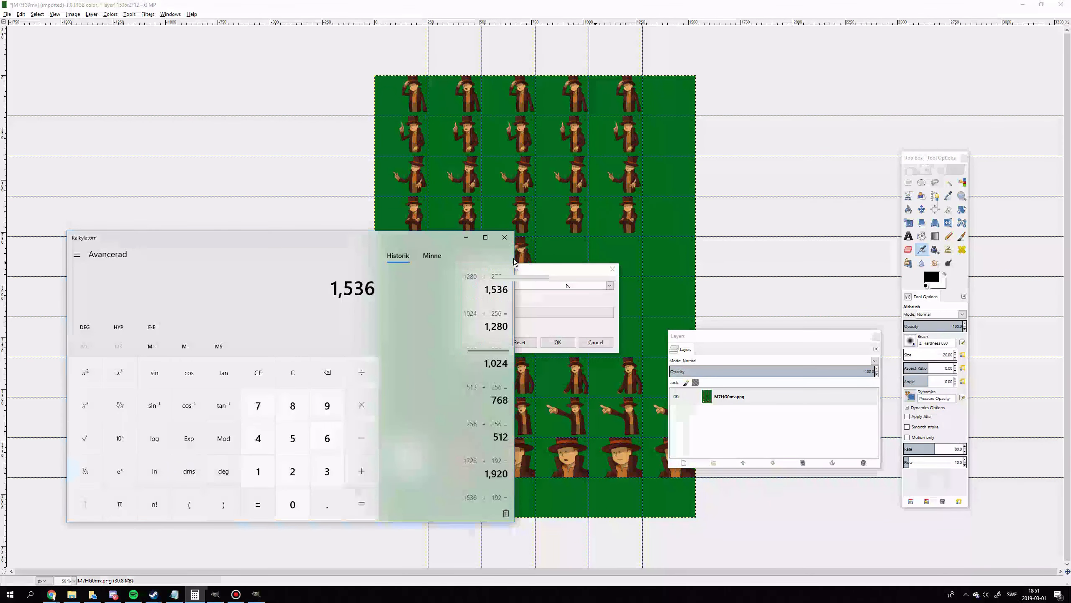
click(560, 297)
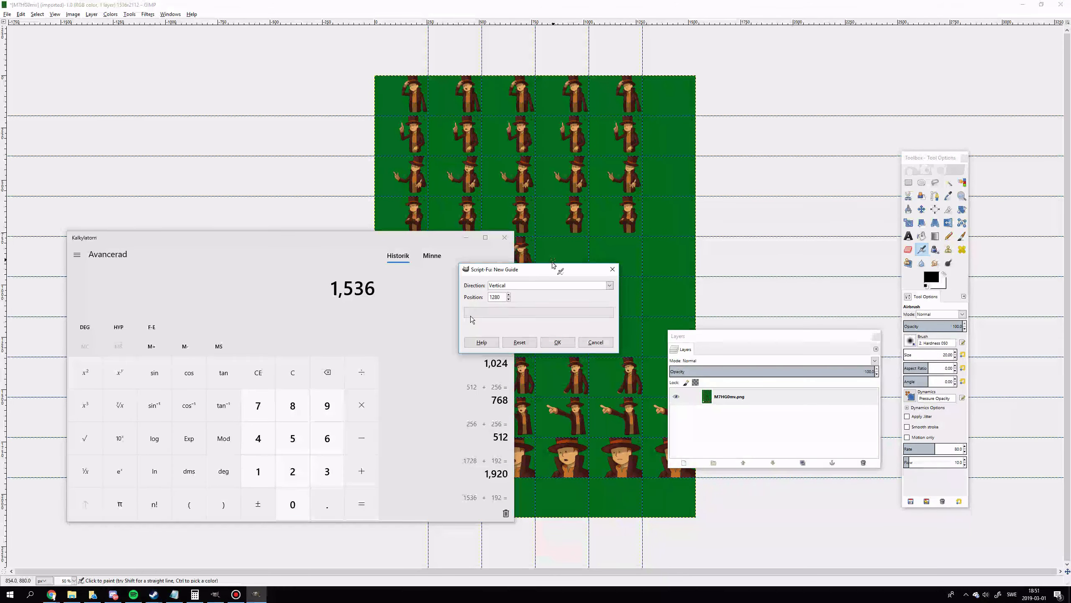
drag(502, 298, 475, 300)
text(1,536)
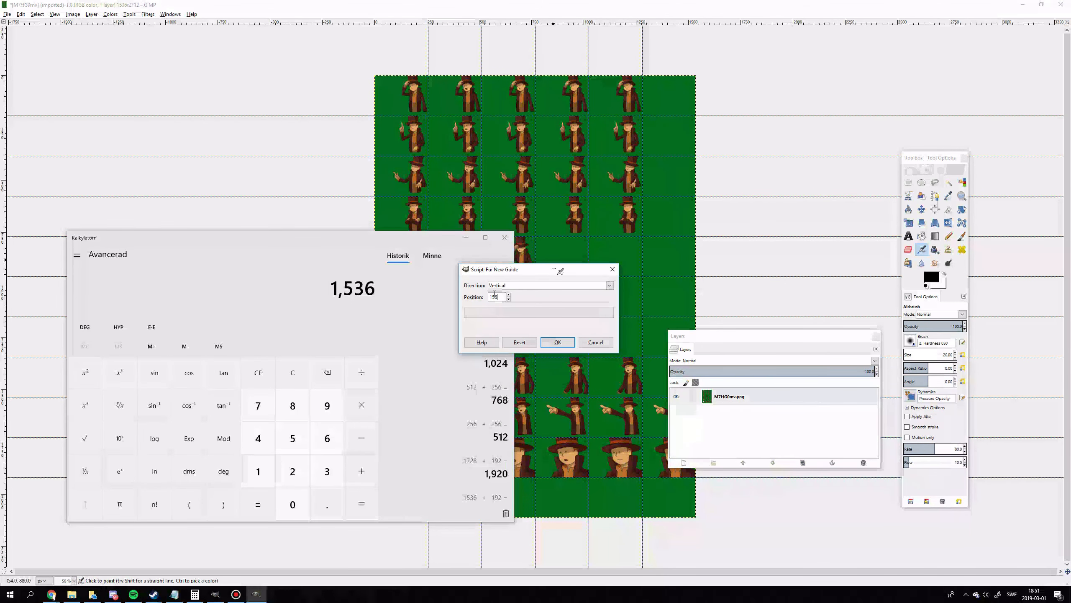
key(Return)
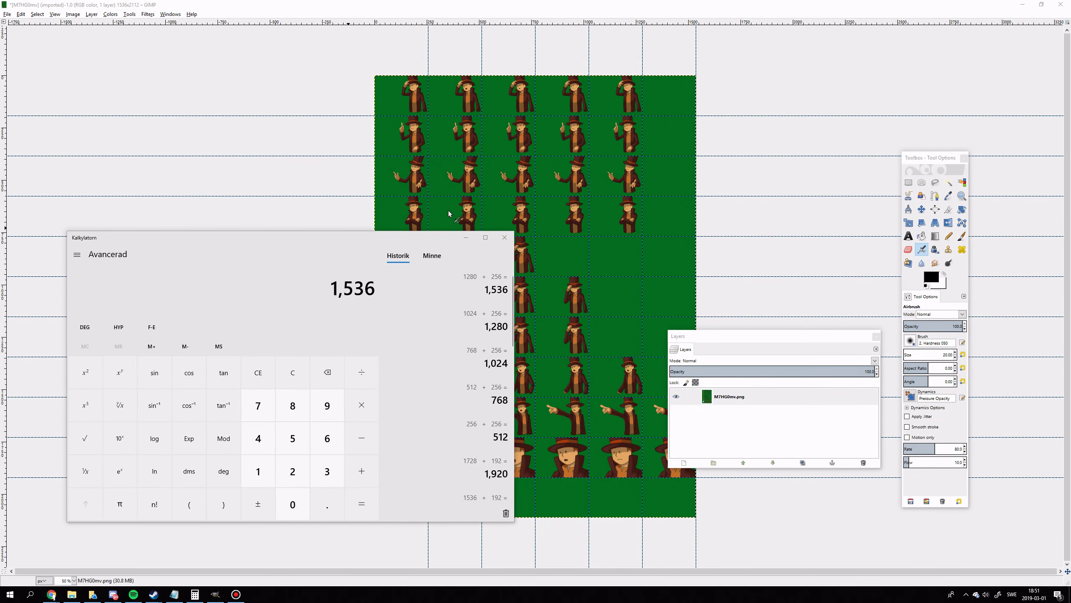
Step: Minimize Calculator and slice the sprite sheet into separate cell images along the guides with Guillotine
click(466, 237)
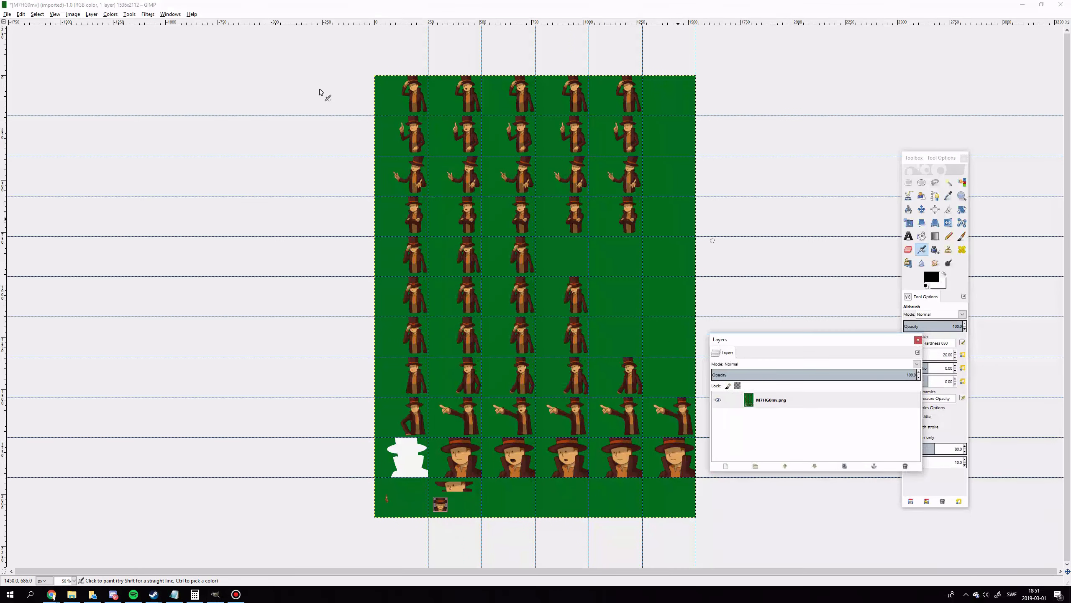
click(73, 14)
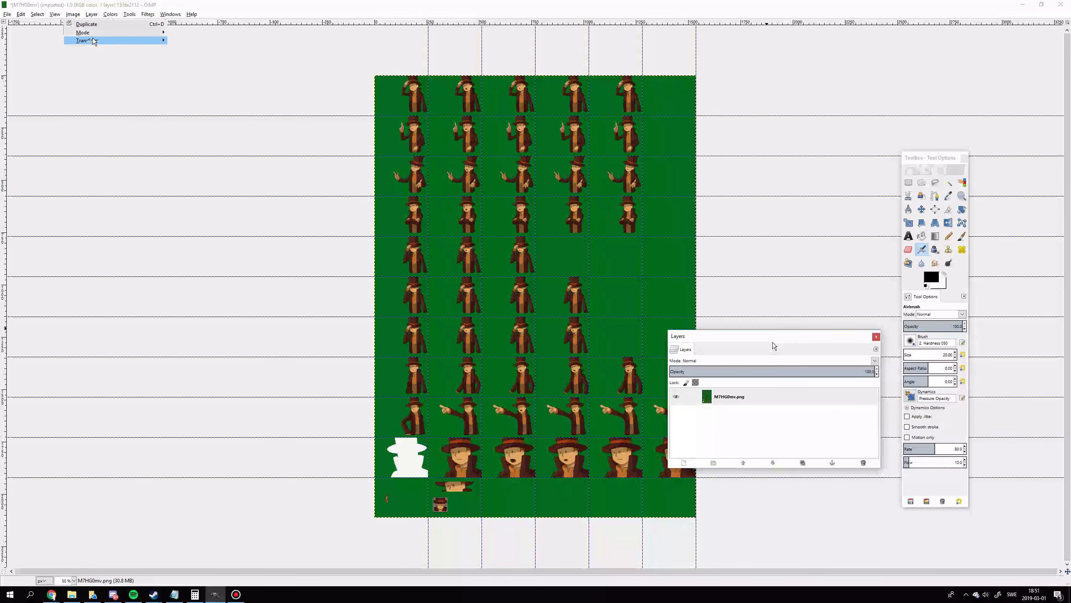
mouse_move(92, 41)
click(192, 97)
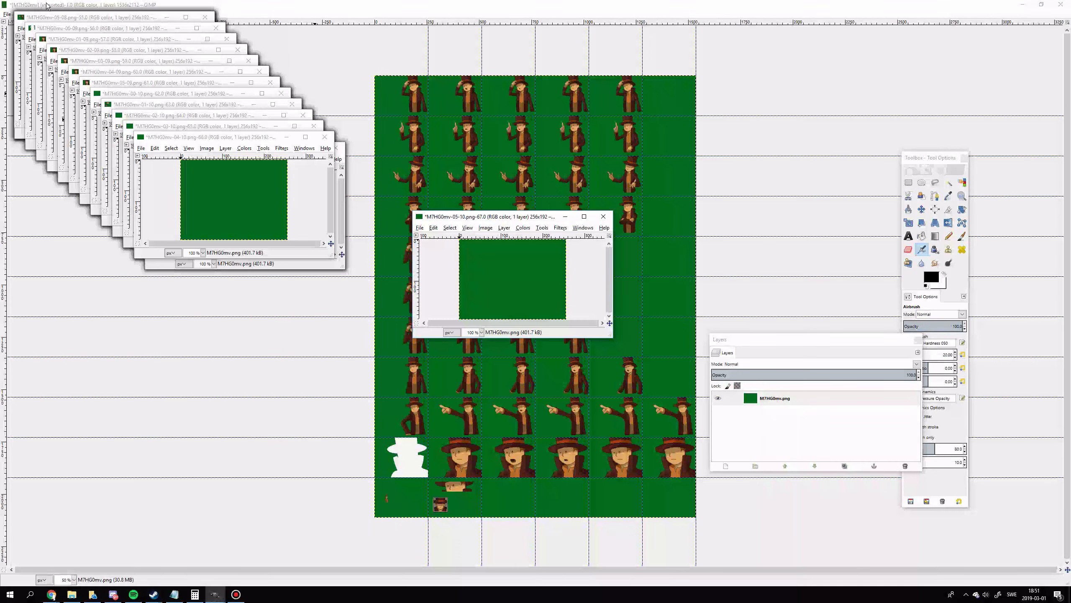
Step: Minimize the sliced cell windows from M7HG0mv-05-10 back to M7HG0mv-04-08
click(566, 216)
click(286, 137)
click(275, 126)
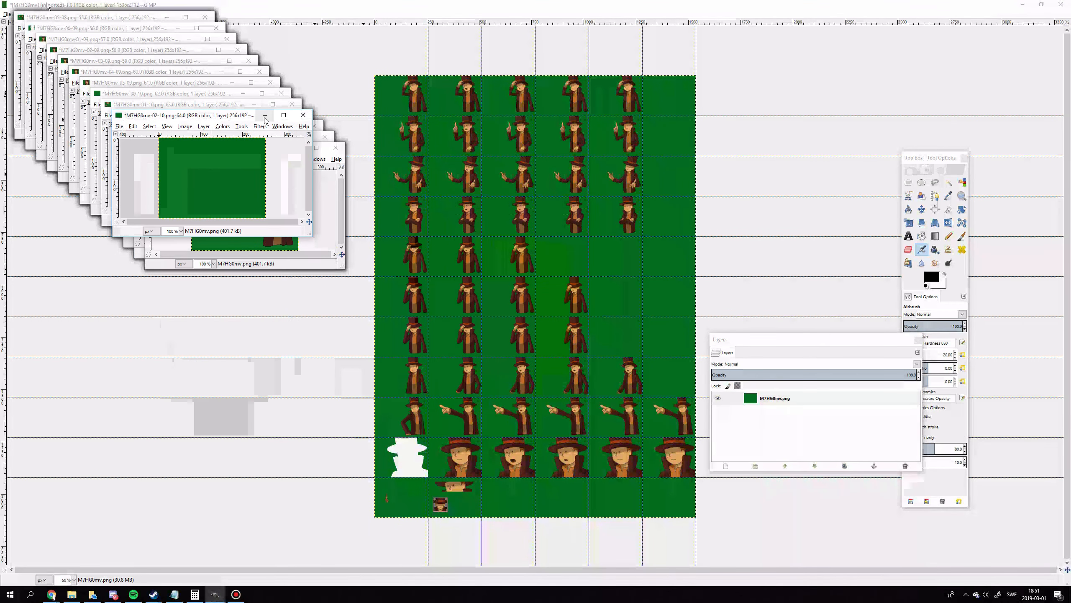
click(264, 115)
click(253, 104)
click(243, 93)
click(231, 83)
click(221, 71)
click(210, 60)
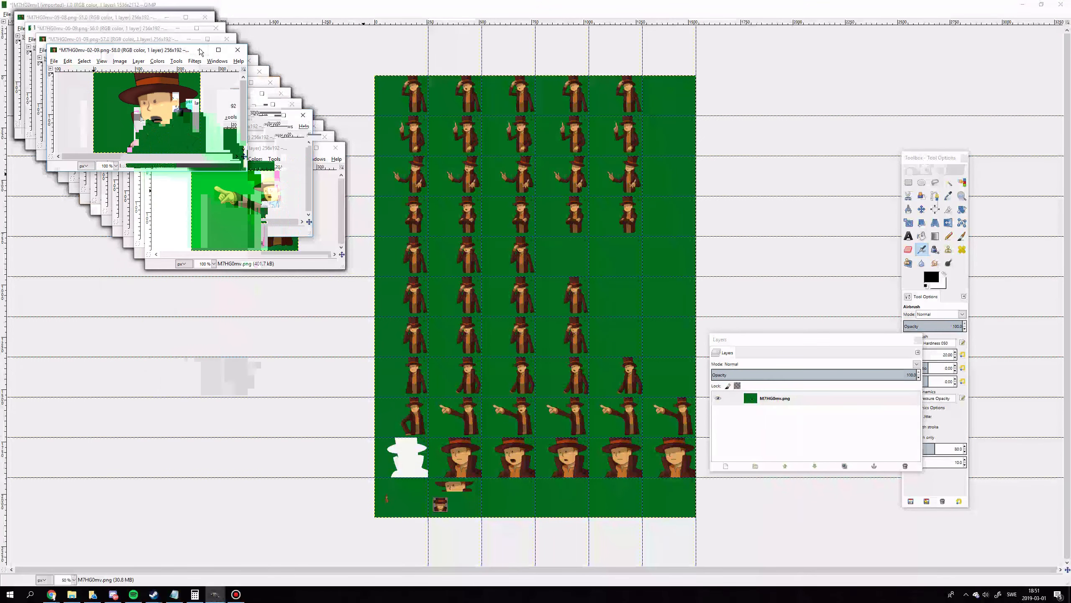
click(200, 49)
click(189, 39)
click(177, 28)
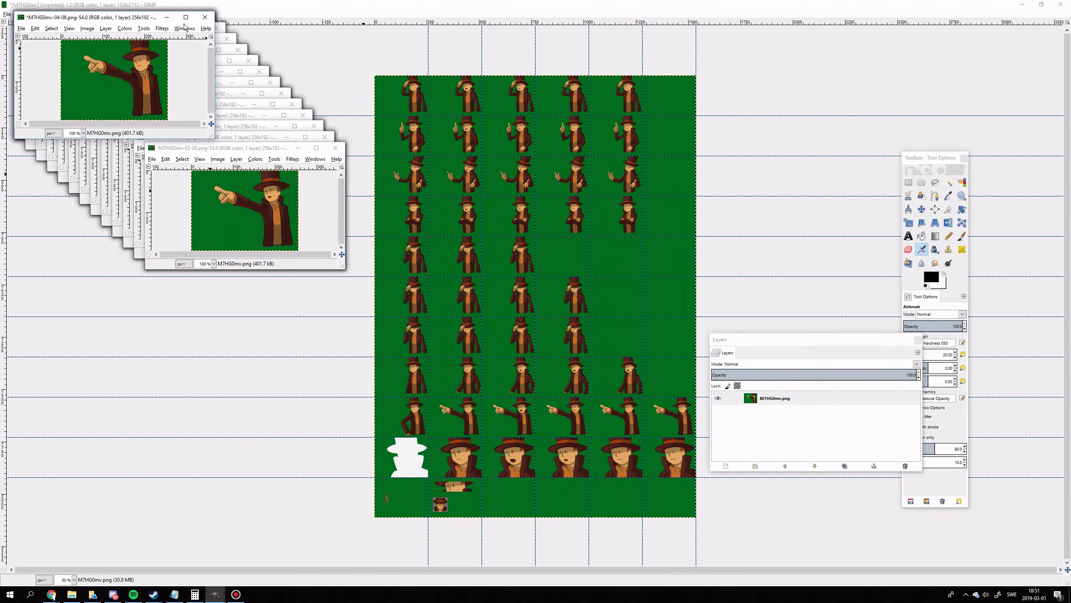
click(168, 19)
Step: Minimize the sliced cell windows from M7HG0mv-03-08 back to M7HG0mv-03-06
click(299, 148)
click(286, 137)
click(276, 126)
click(265, 115)
click(253, 105)
click(243, 93)
click(231, 82)
click(221, 71)
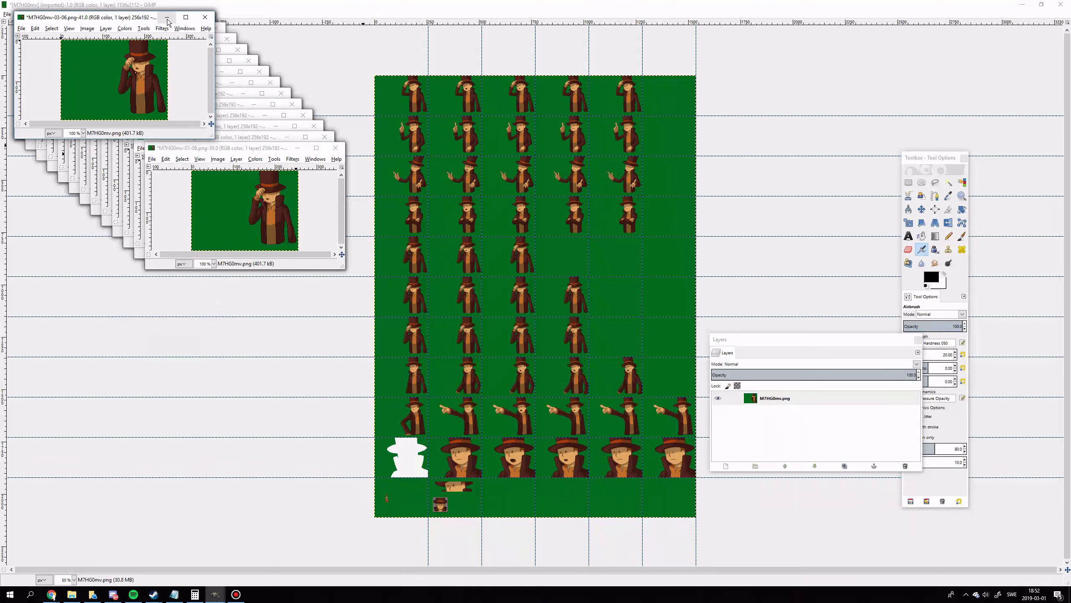
click(167, 17)
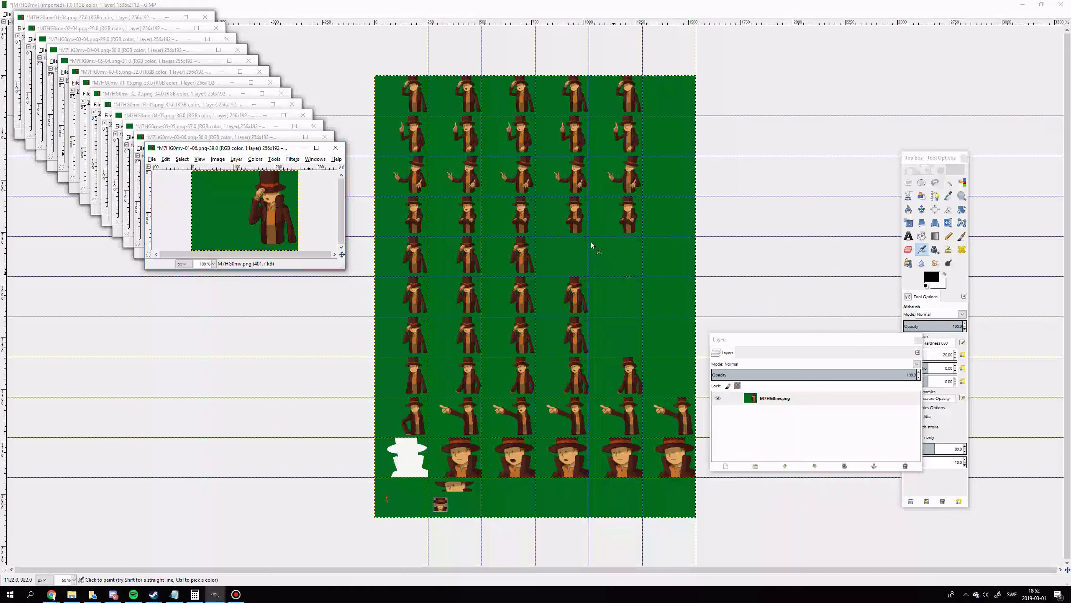
Step: Minimize the sliced cell windows from M7HG0mv-01-06 back to M7HG0mv-01-04
click(297, 148)
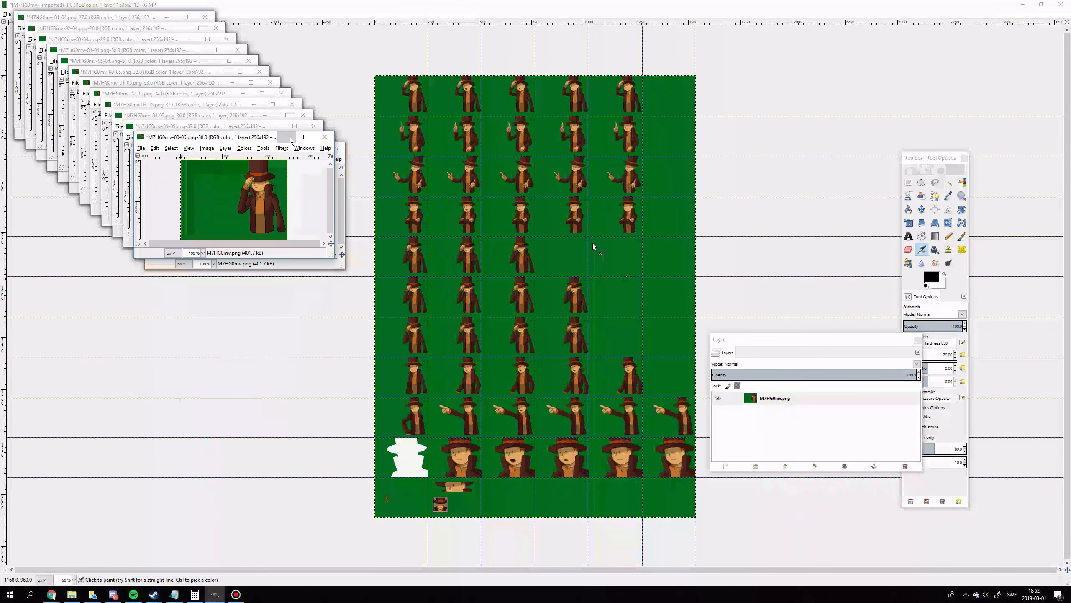
click(286, 137)
click(275, 127)
click(264, 115)
click(254, 104)
click(243, 93)
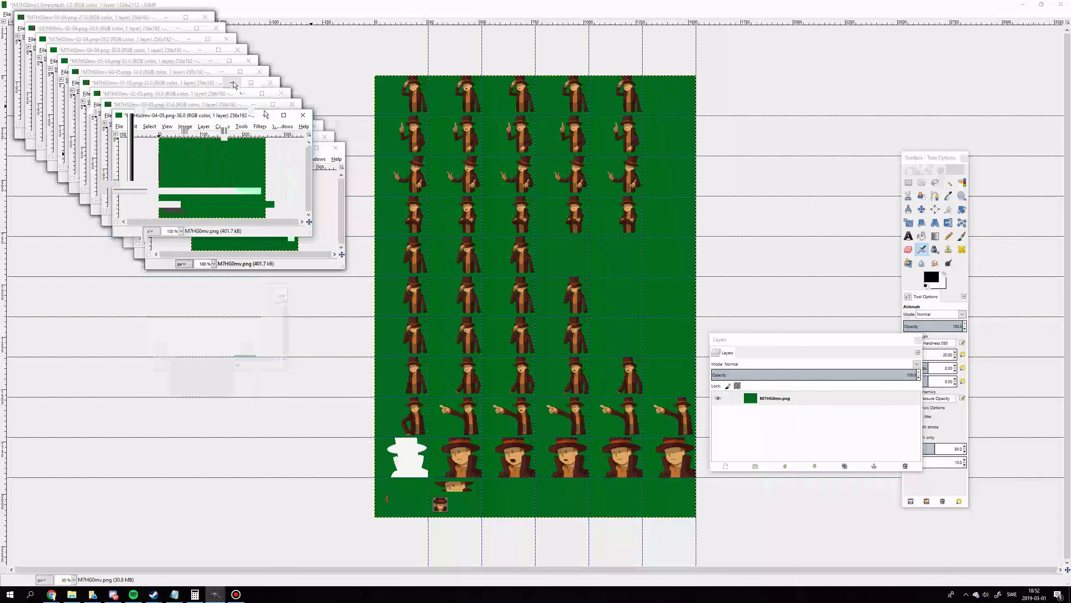
click(232, 82)
click(221, 72)
click(210, 61)
click(200, 50)
click(189, 39)
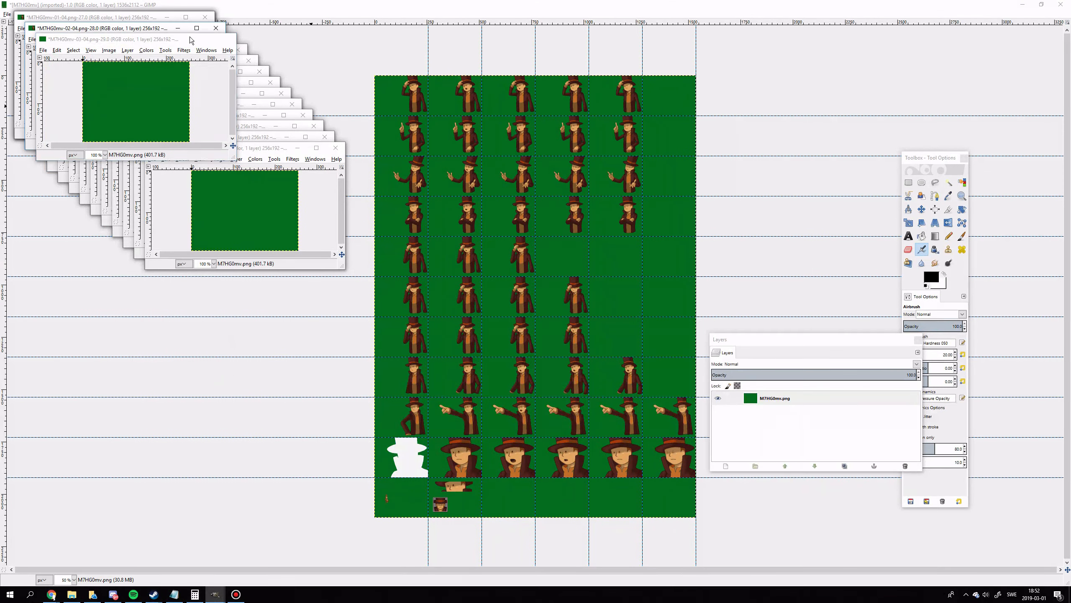
click(177, 28)
click(167, 17)
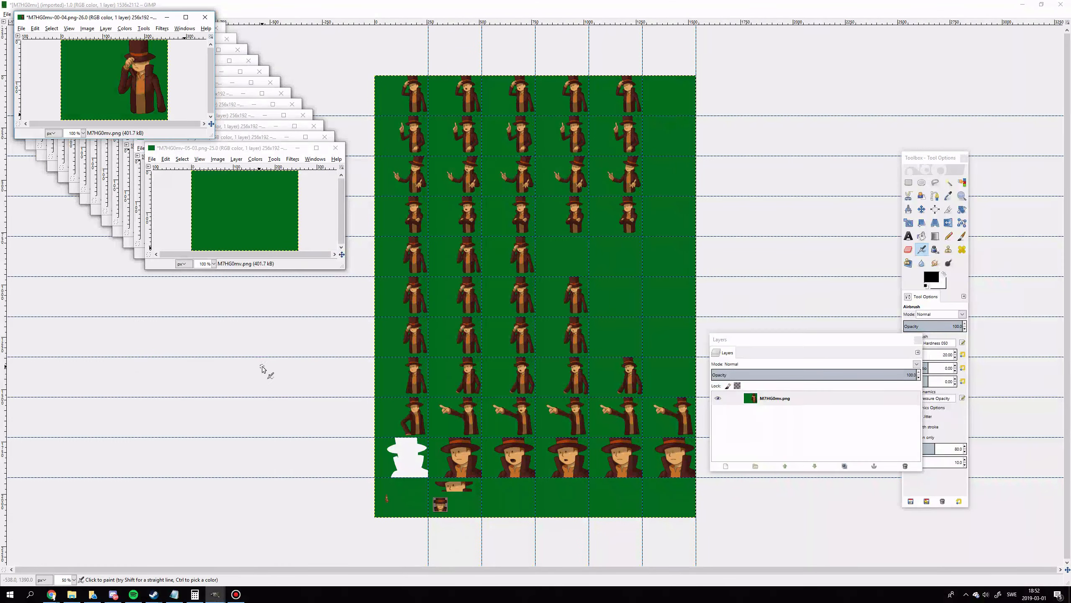
Step: Minimize M7HG0mv-00-04 and the sliced cell windows whose names end in -03 and -02
click(215, 595)
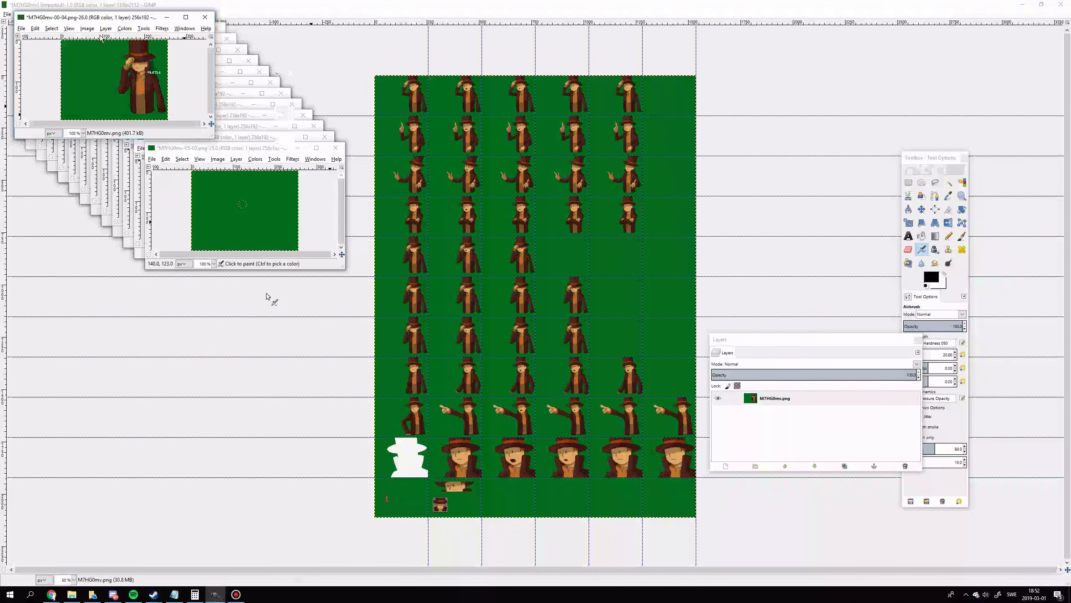
mouse_move(215, 594)
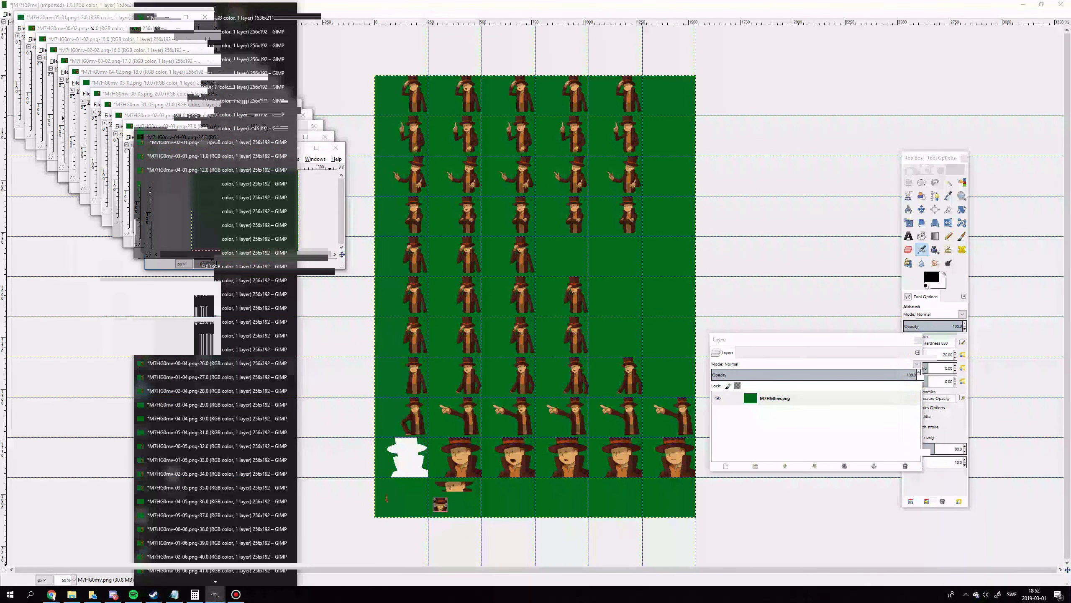
click(217, 363)
click(275, 126)
click(265, 115)
click(254, 104)
click(242, 93)
click(232, 82)
click(221, 71)
click(199, 50)
click(166, 16)
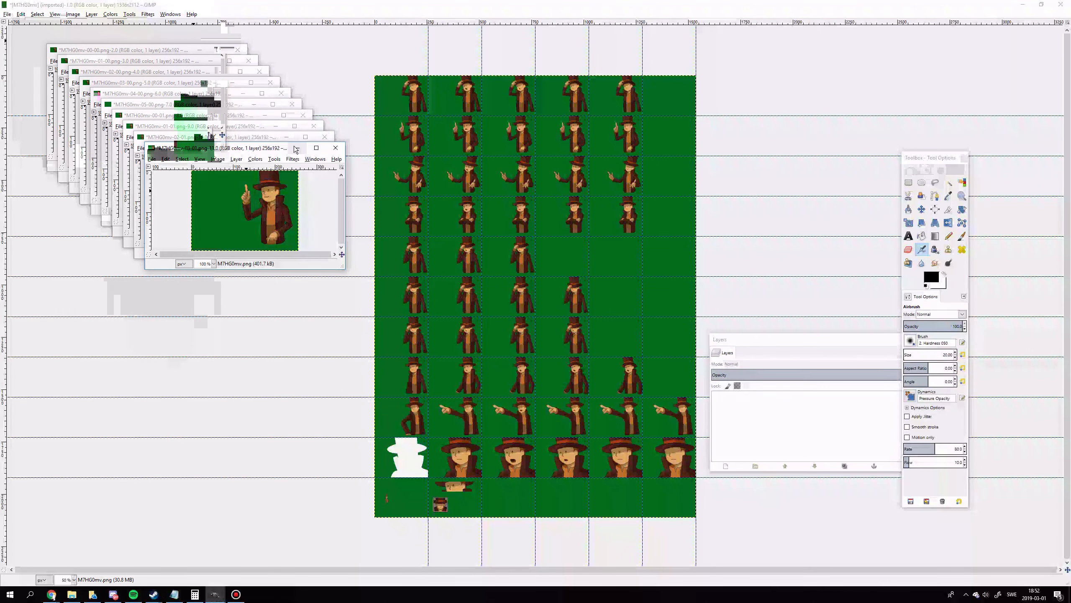
Step: Minimize the sliced cell windows from M7HG0mv-03-01 back to M7HG0mv-05-00, keeping the first five top-row cells open
click(296, 149)
click(286, 137)
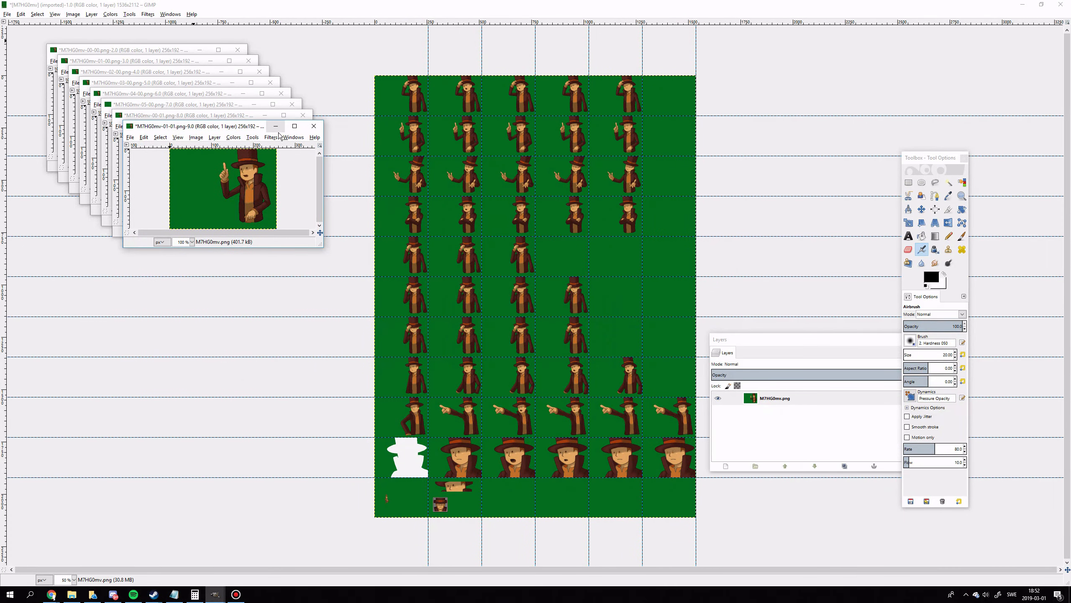
click(276, 126)
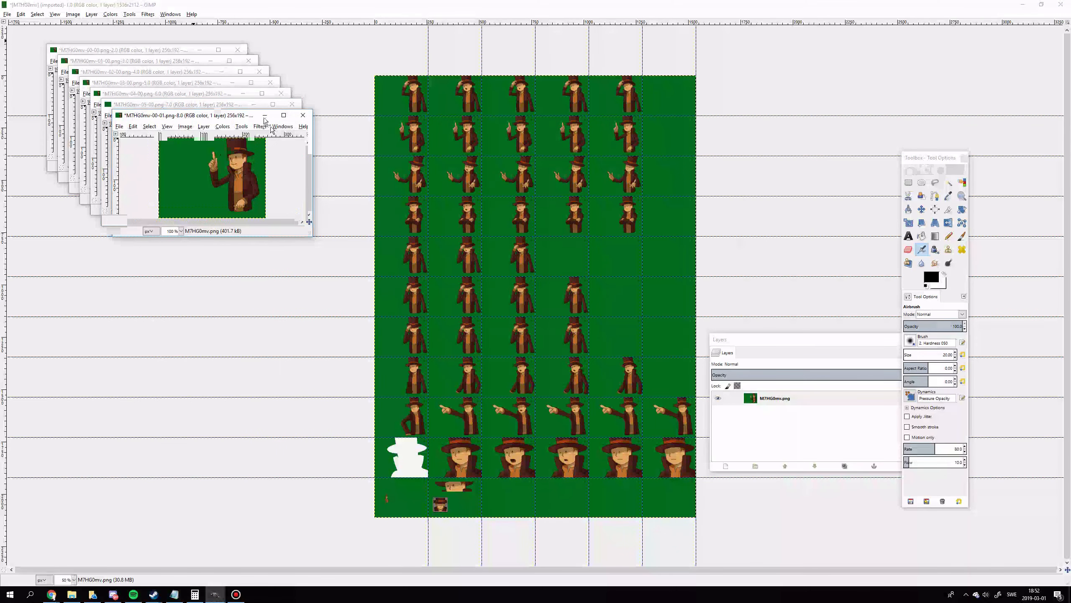
click(264, 115)
click(254, 104)
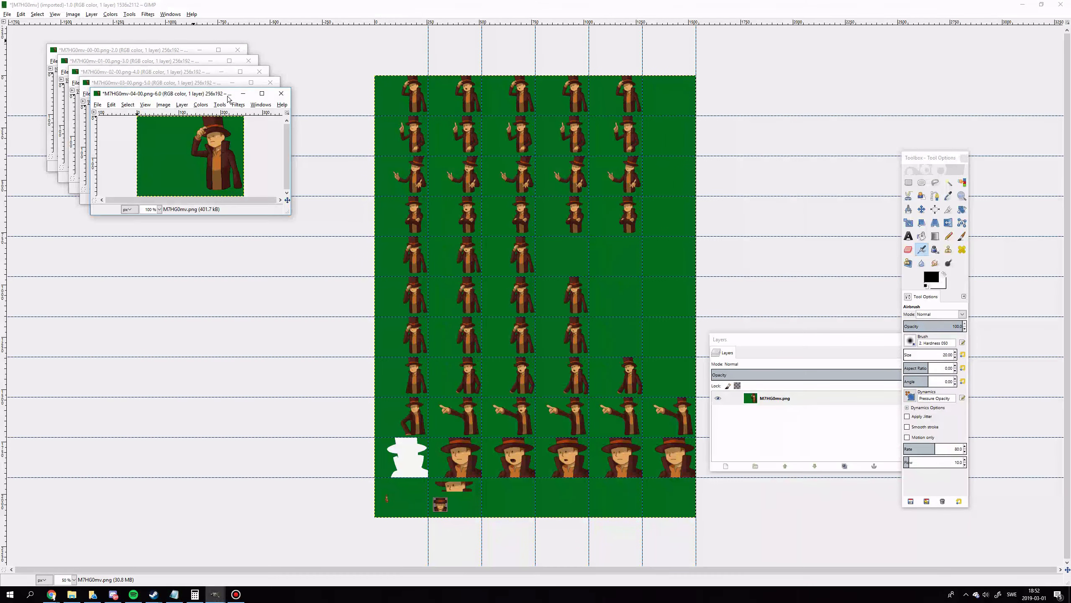
Step: Spread the five open cell windows, M7HG0mv-00-00 to M7HG0mv-04-00, apart so each sprite is fully visible
drag(191, 95, 472, 186)
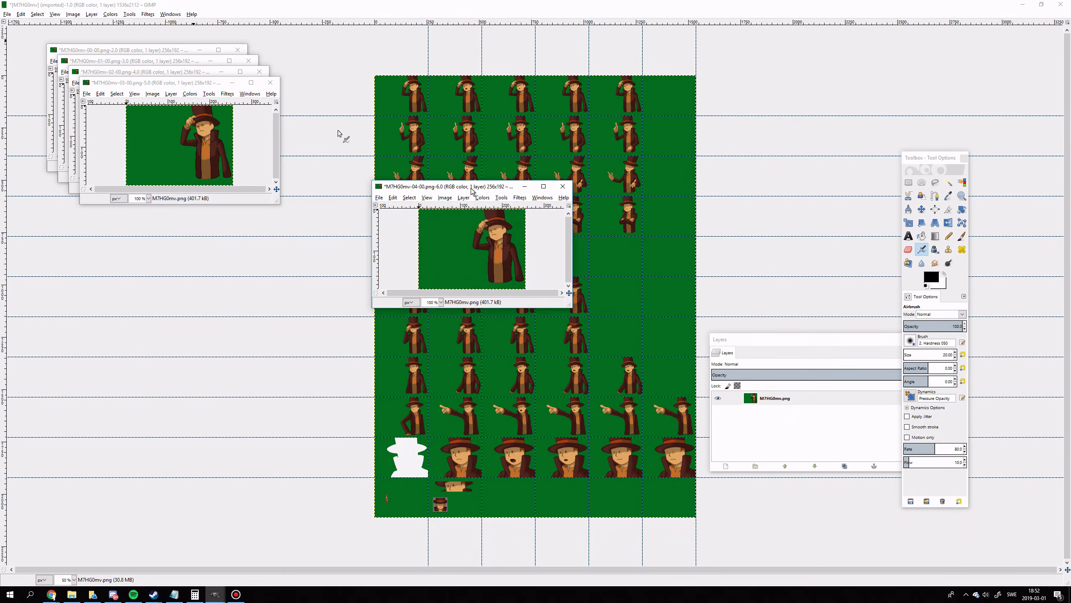
drag(215, 87, 224, 255)
drag(179, 72, 753, 235)
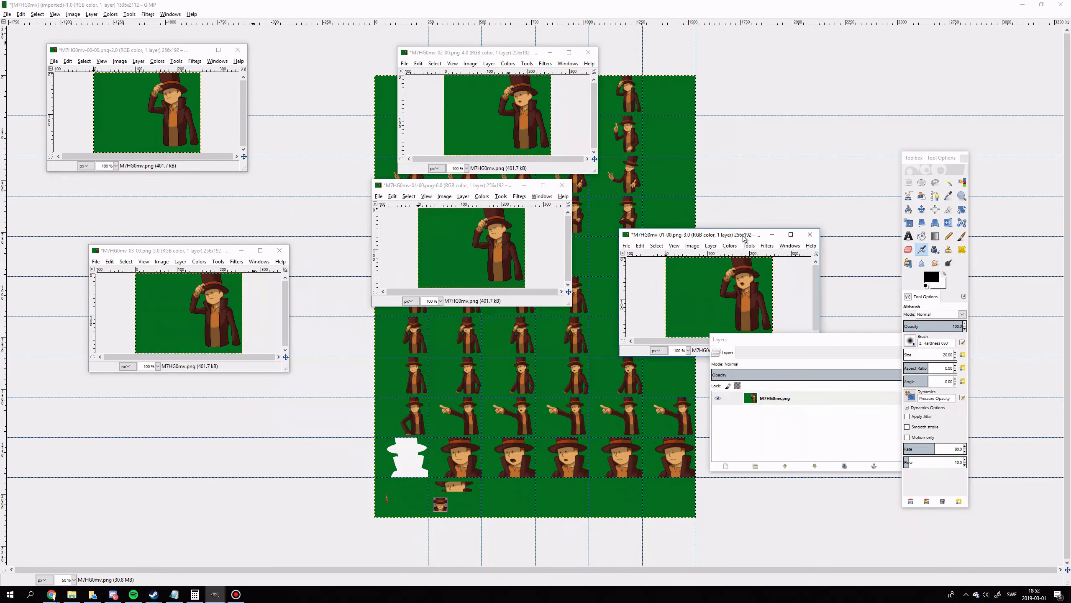
drag(691, 248, 665, 180)
drag(147, 50, 141, 37)
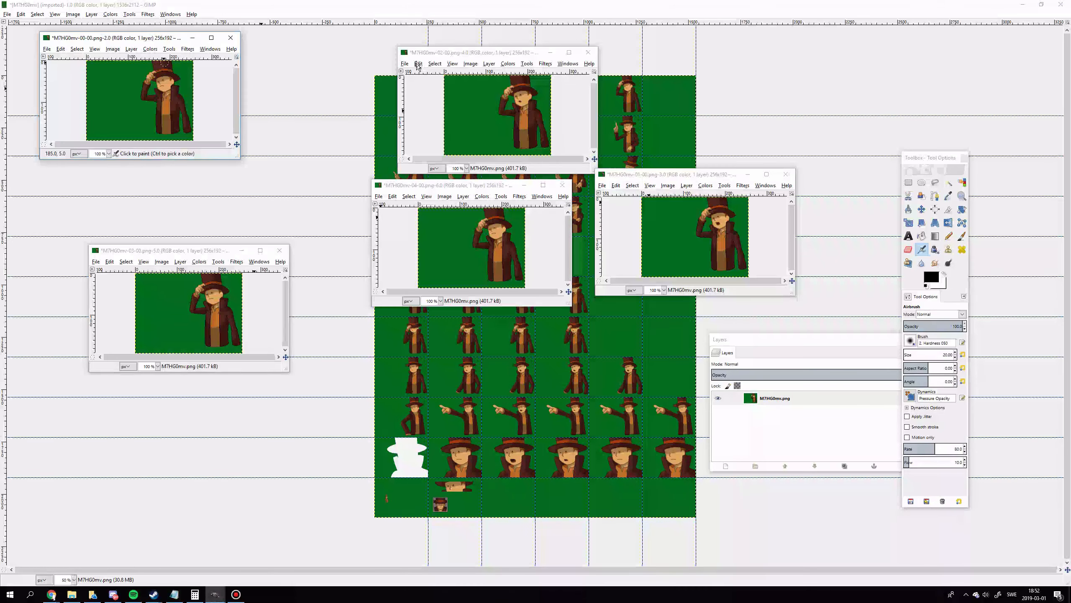
click(405, 63)
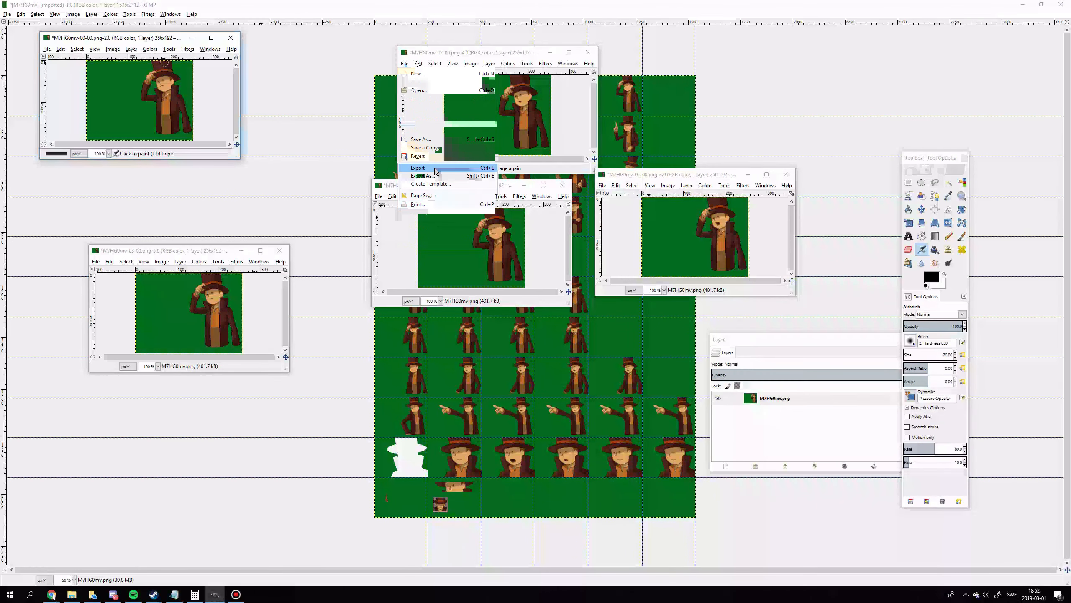
click(484, 175)
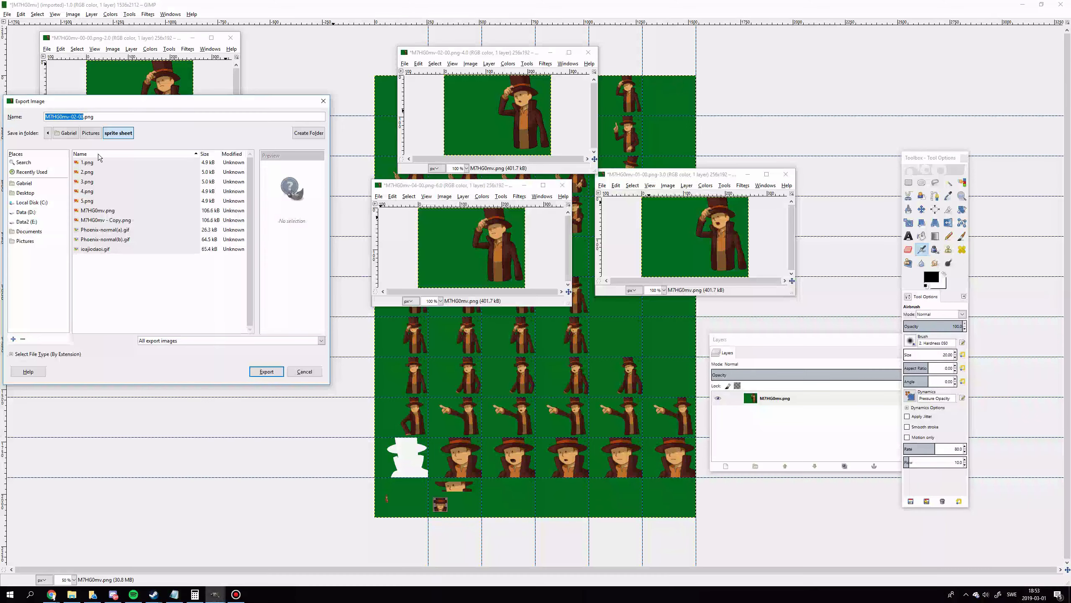
click(304, 372)
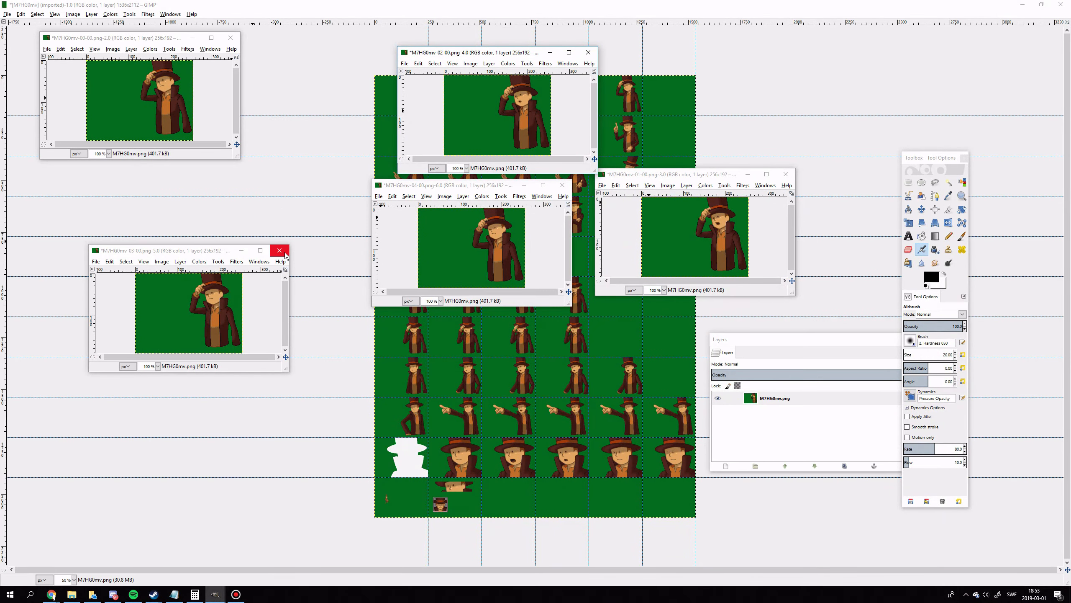
Step: Close the five open cell images without saving their changes, and close the sprite sheet
click(279, 251)
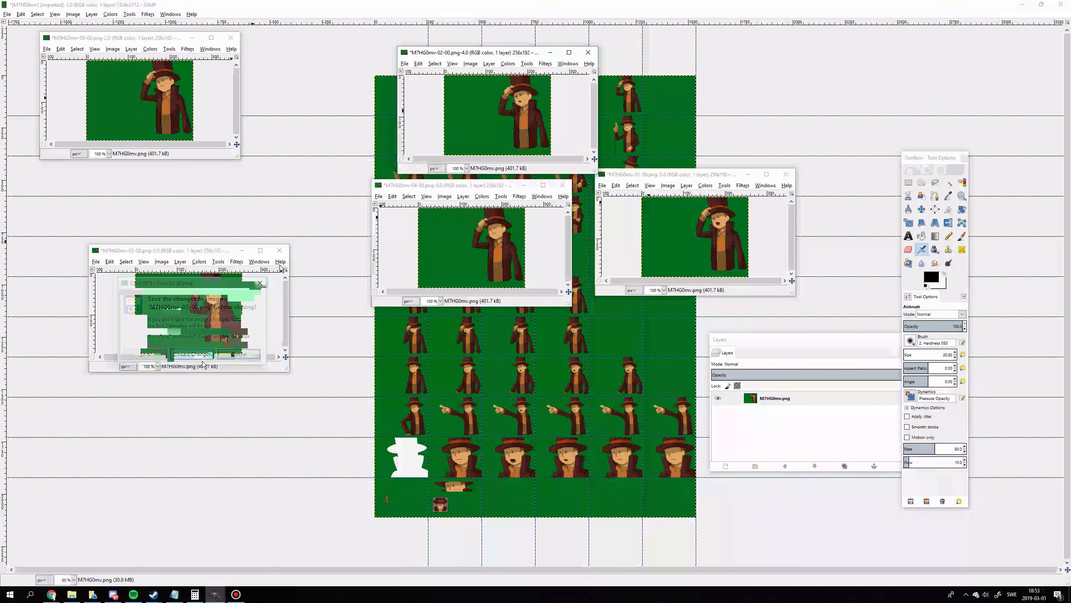
click(192, 354)
click(562, 185)
click(484, 286)
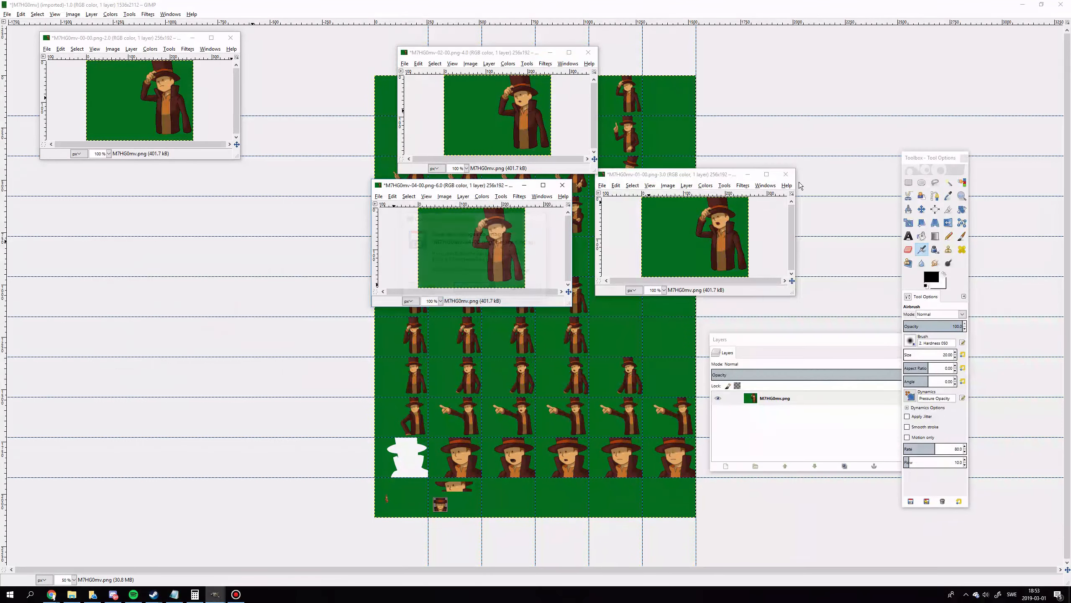
click(786, 174)
click(699, 279)
click(588, 52)
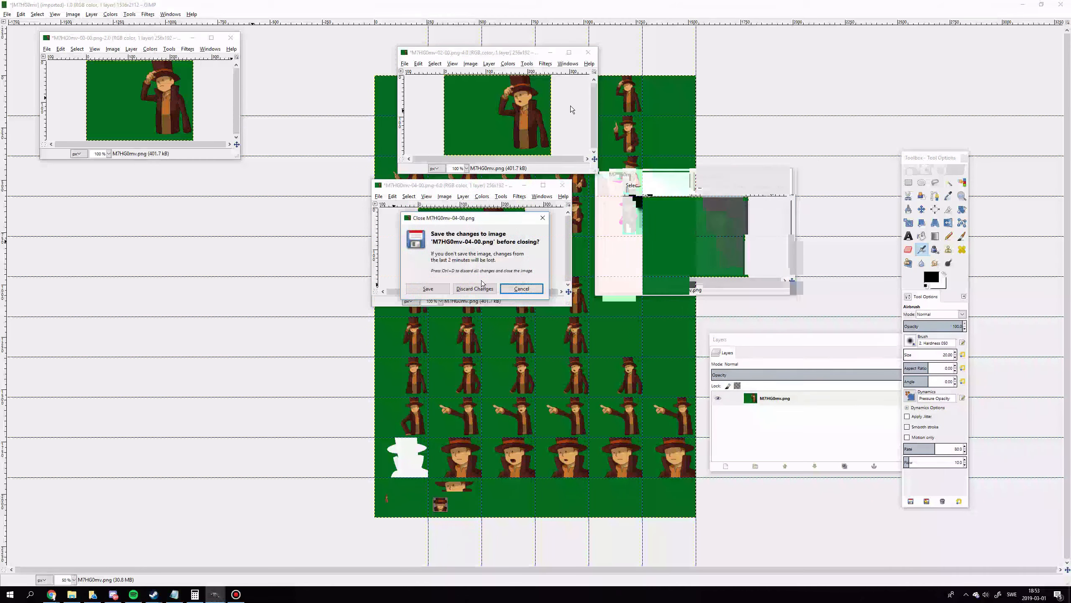
click(510, 155)
click(230, 38)
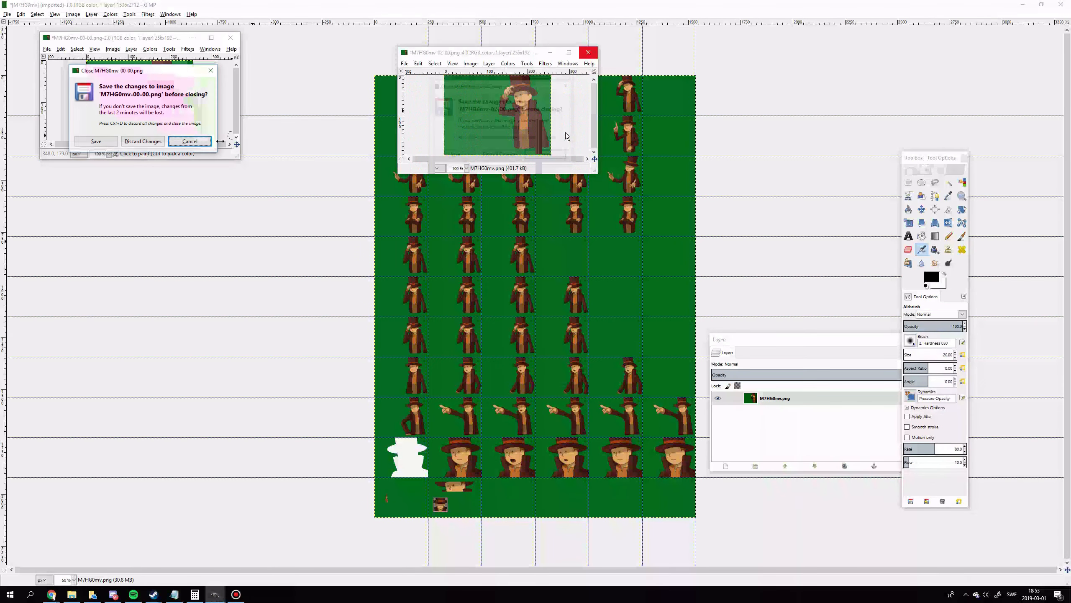
click(143, 141)
key(ctrl+w)
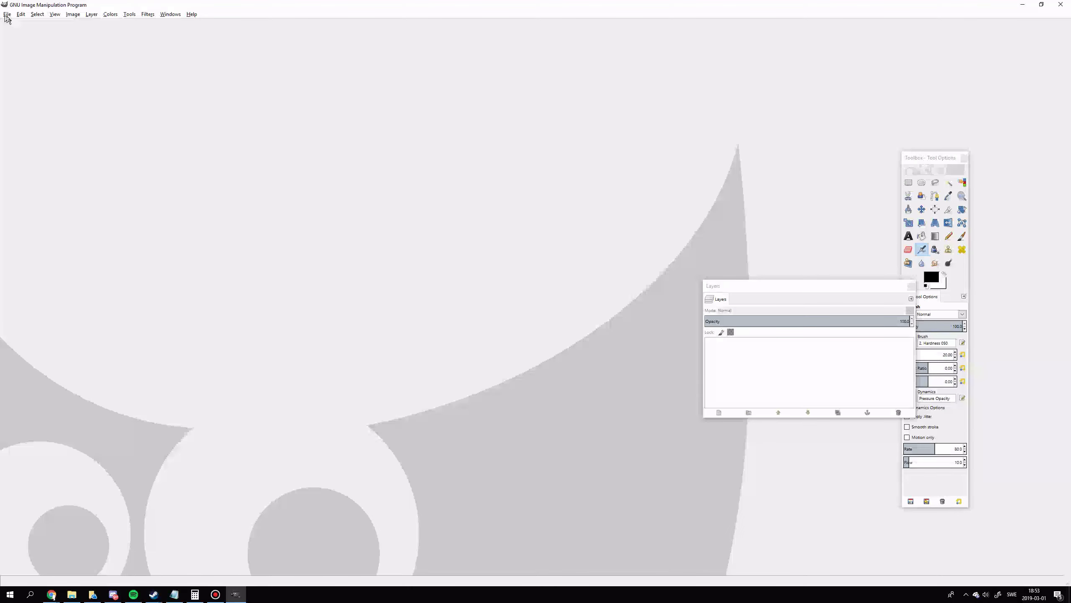
Step: Open the files 1.png to 5.png together as layers of one new image
click(6, 15)
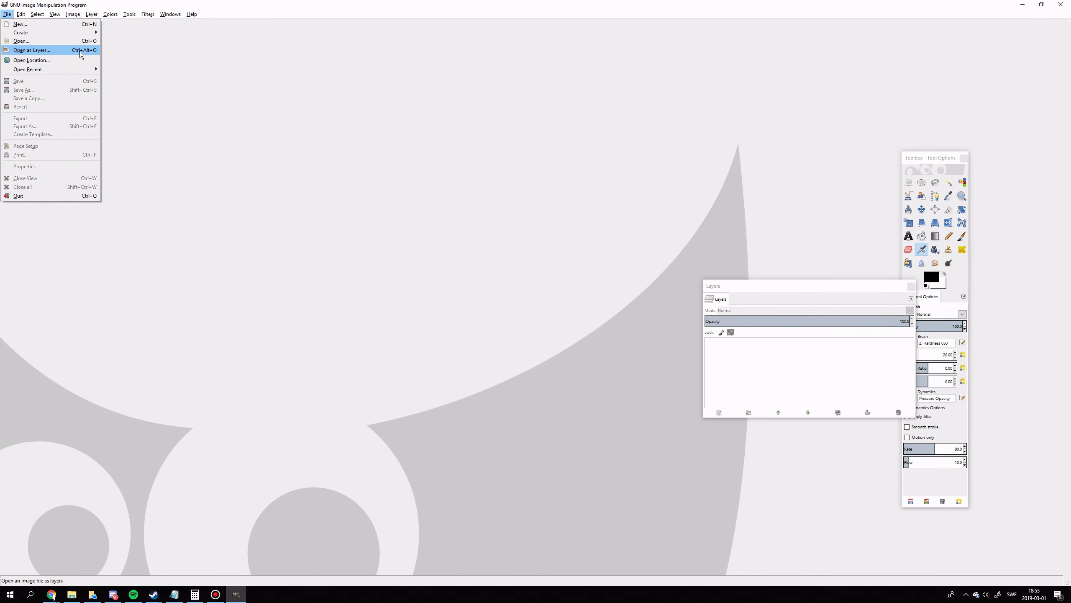
click(44, 50)
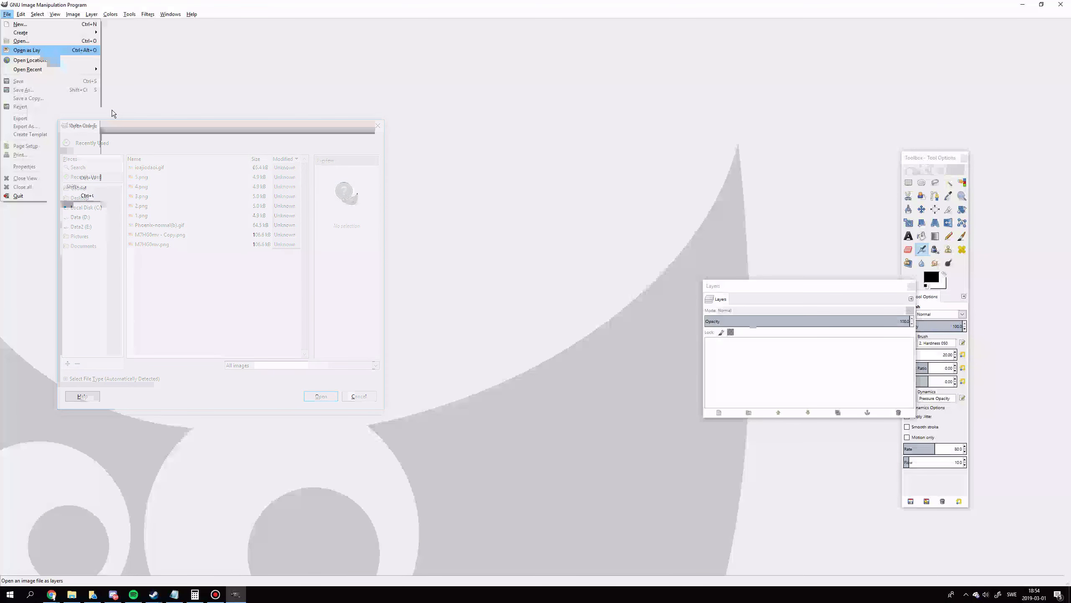
drag(141, 215, 141, 177)
click(326, 396)
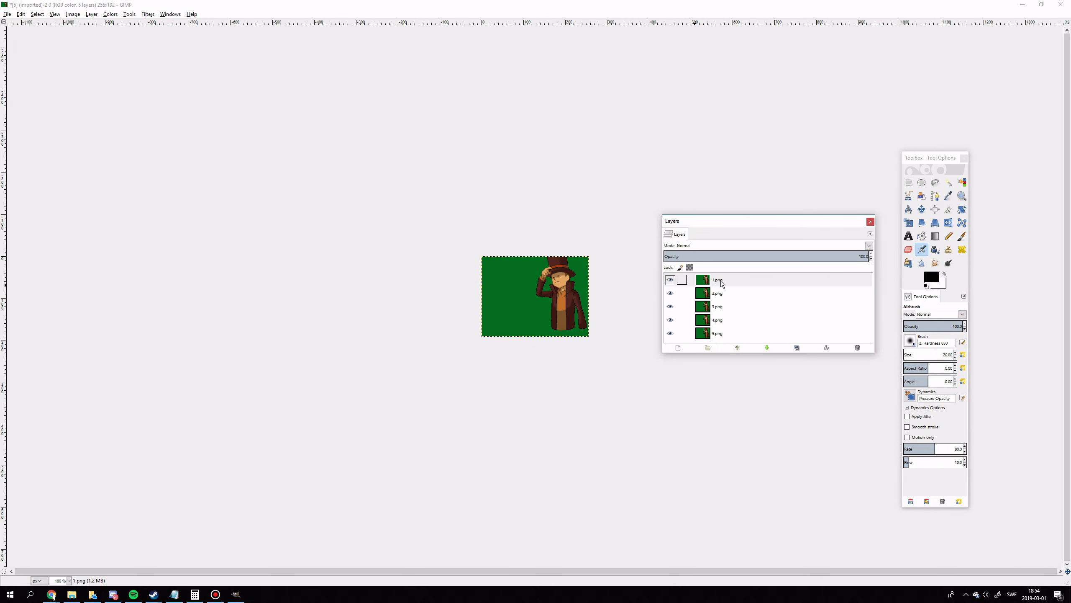
Step: Check the order of the layers 1.png to 5.png and select the layer 1.png
click(721, 280)
click(719, 293)
click(725, 311)
click(726, 331)
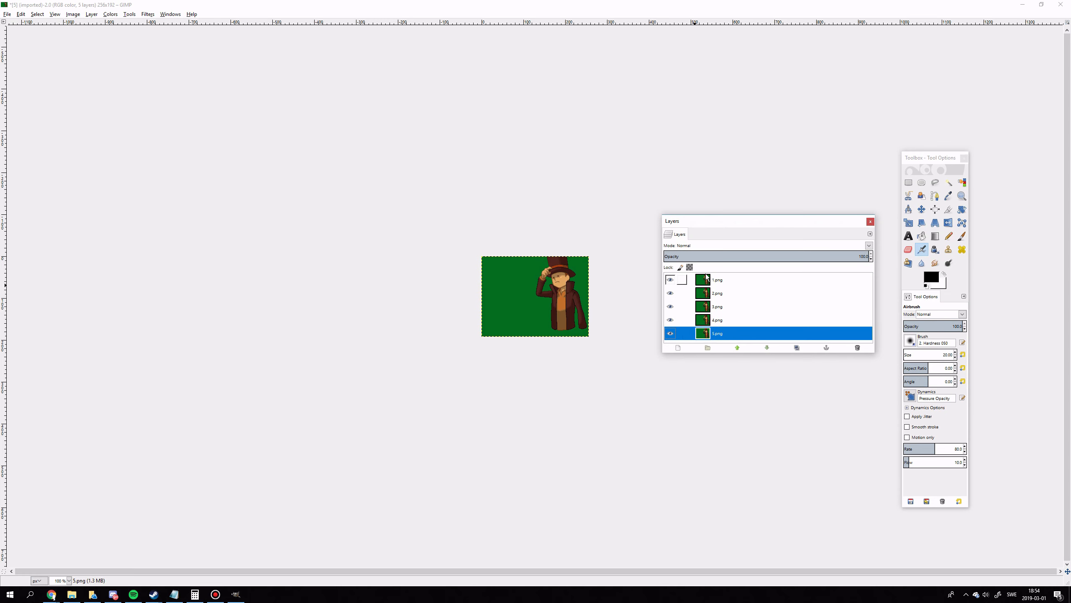
click(708, 279)
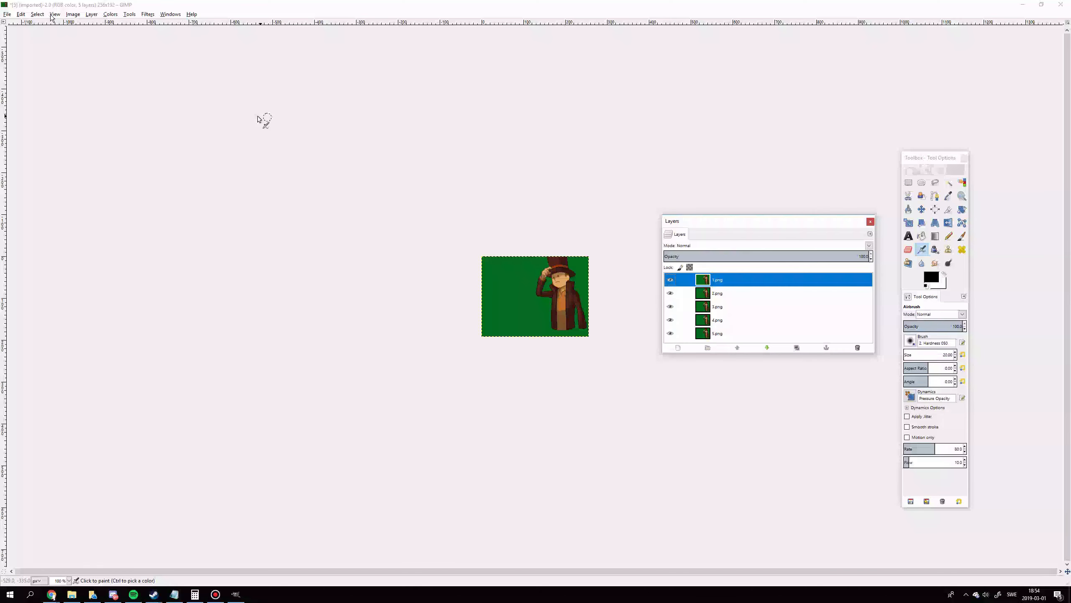
Step: Open the animated sprite Phoenix-normal(b).gif as its own image
click(7, 14)
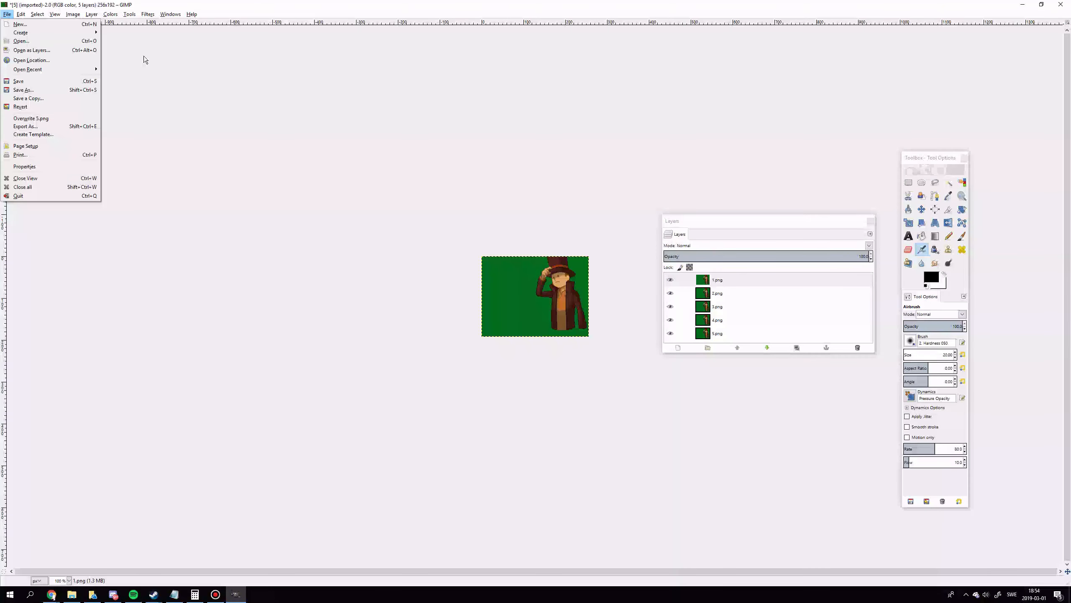
click(93, 42)
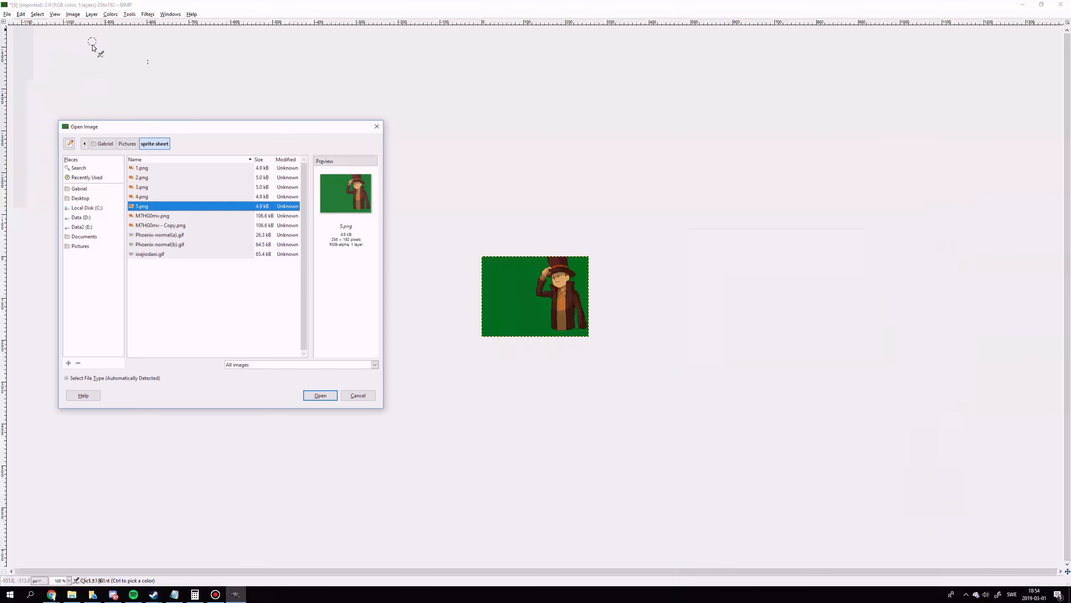
click(167, 245)
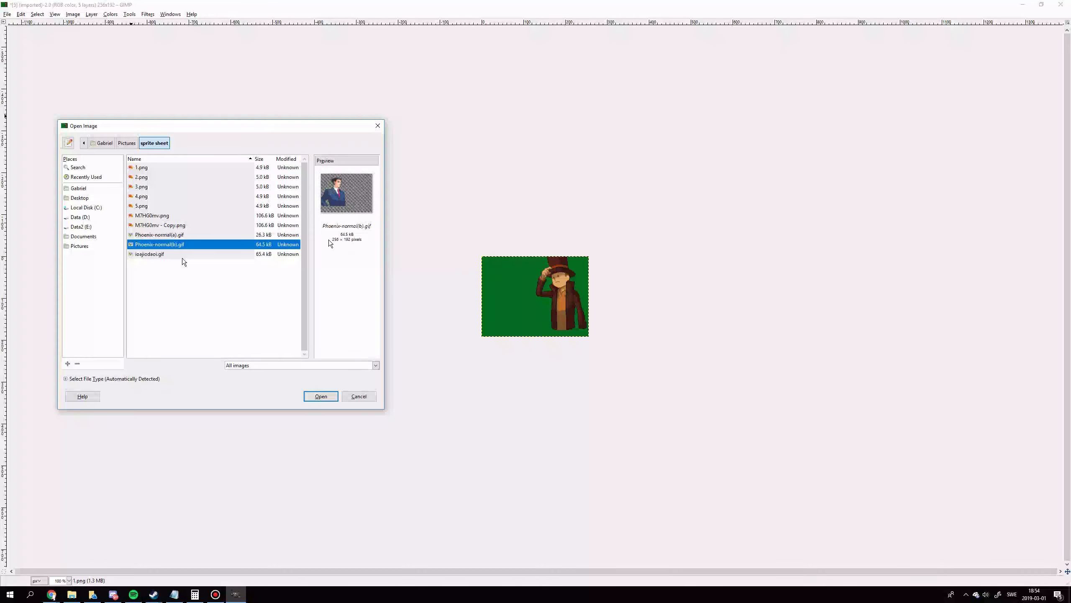
click(321, 396)
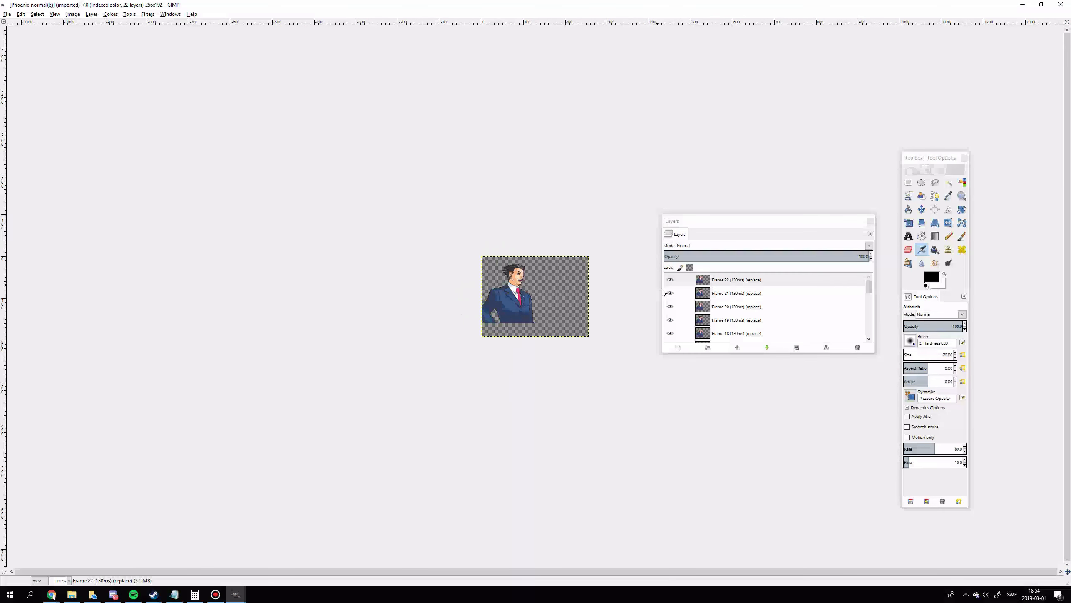
scroll(644, 272, up, 2)
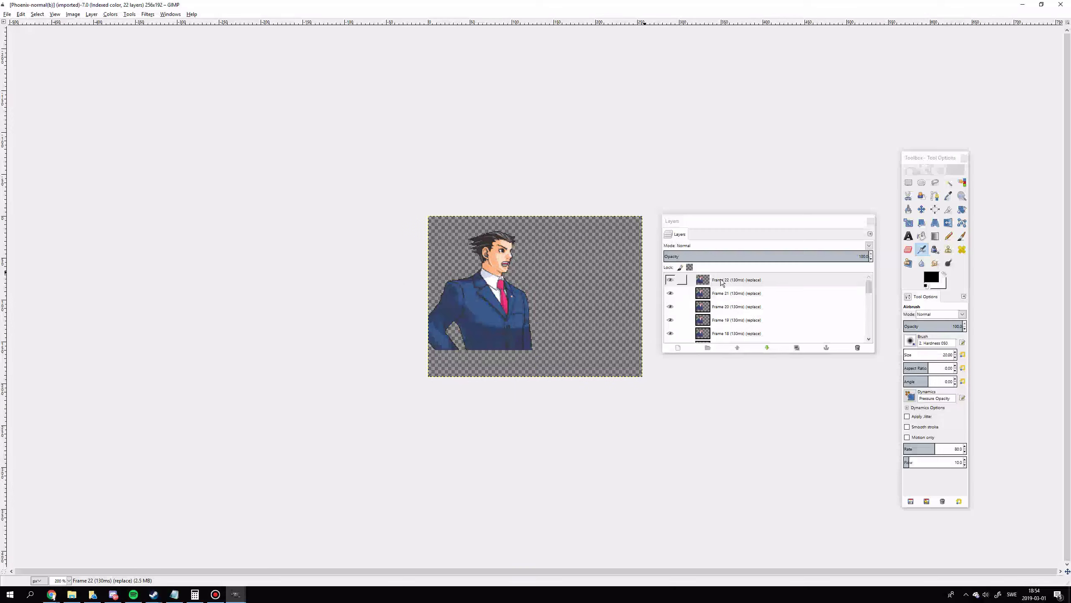
Step: Examine the frame layers of the Phoenix animation from Frame 22 to Background, including the delay in milliseconds and the mode in each name
scroll(721, 280, down, 15)
scroll(720, 280, up, 15)
scroll(721, 281, down, 15)
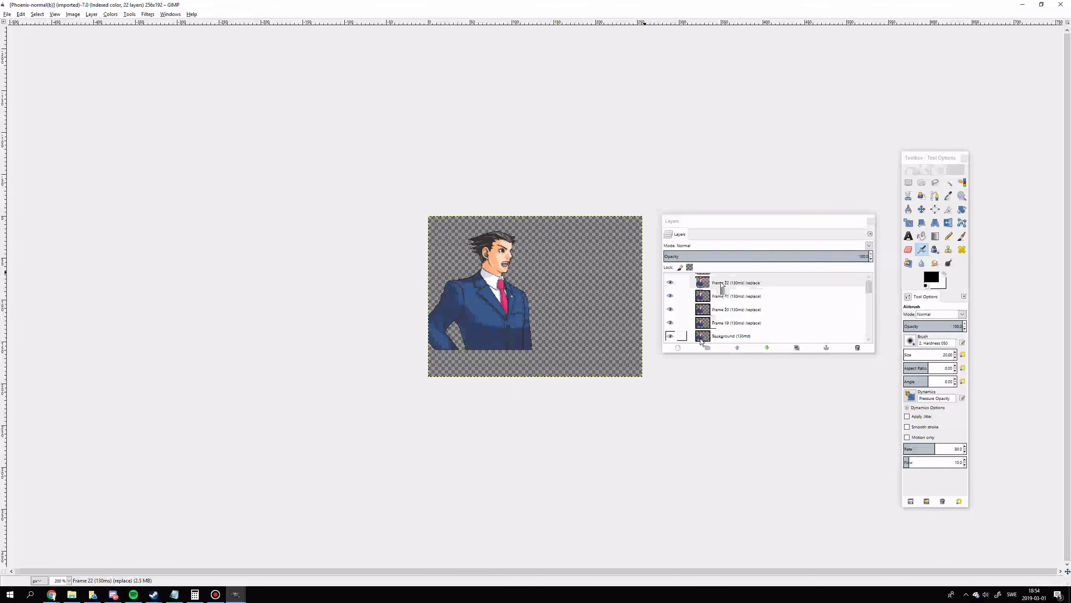
scroll(736, 319, up, 8)
scroll(736, 321, down, 8)
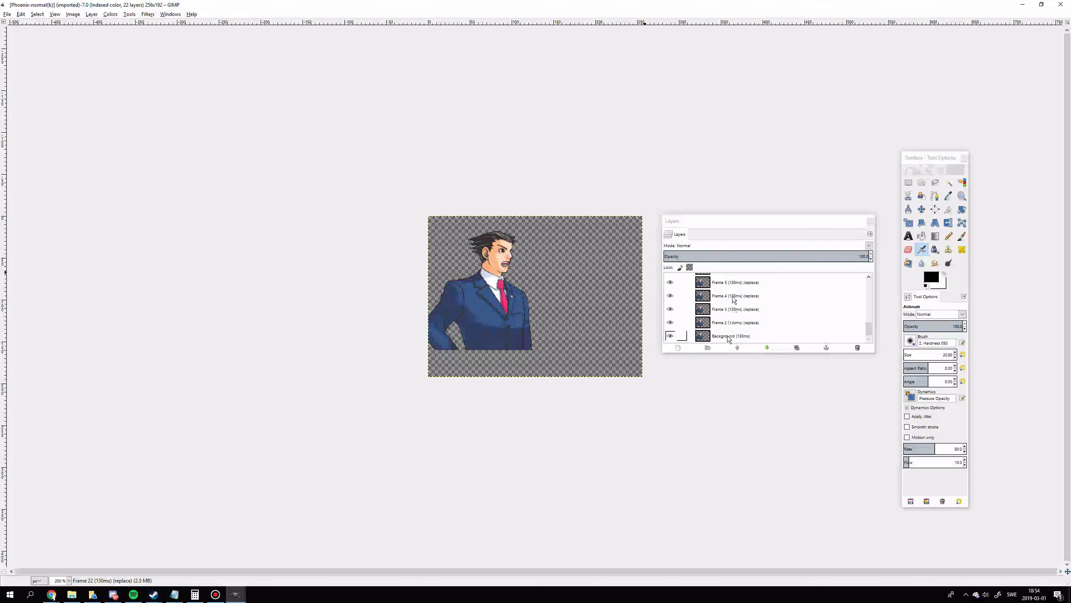
scroll(733, 296, up, 15)
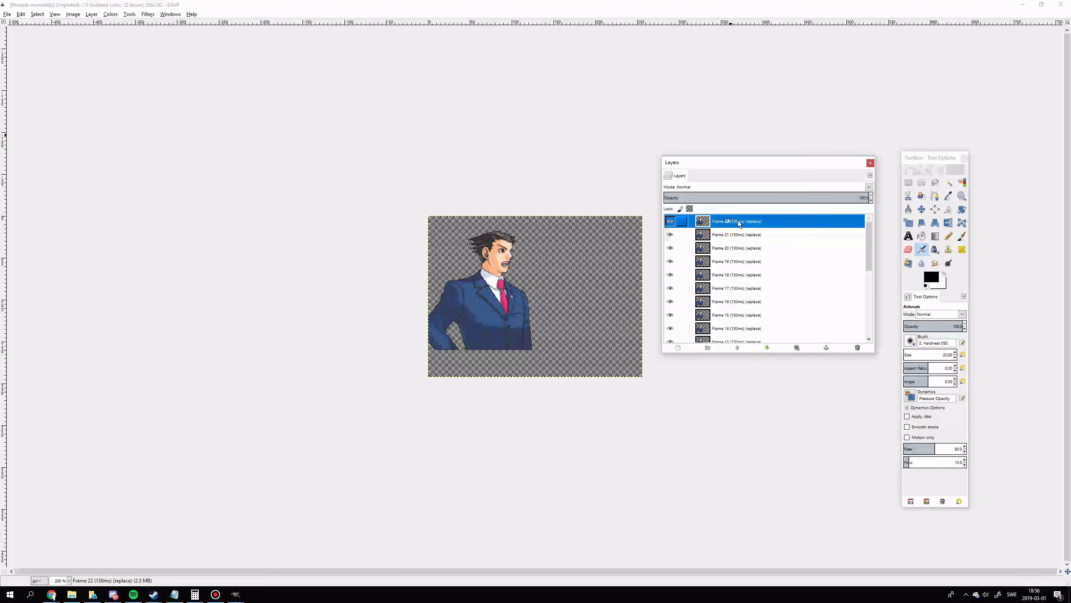
scroll(742, 224, down, 5)
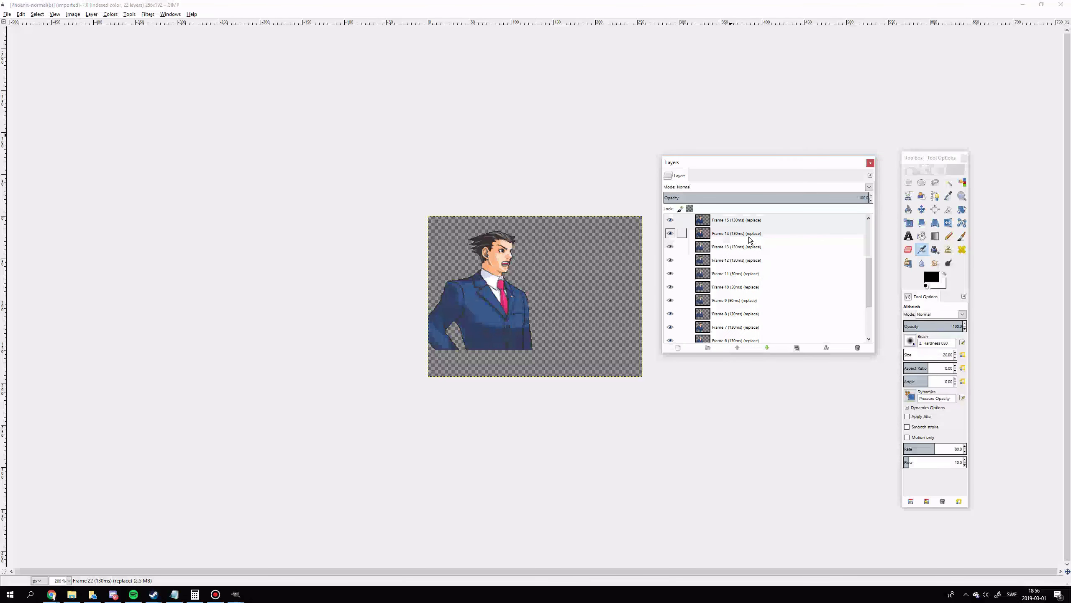
scroll(748, 242, down, 4)
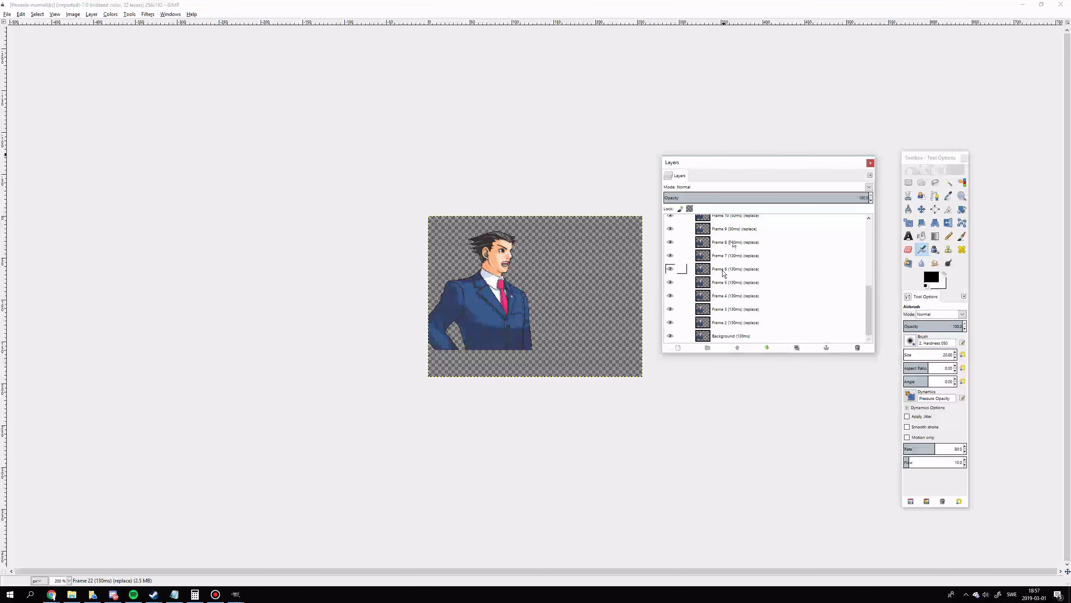
scroll(723, 270, up, 1)
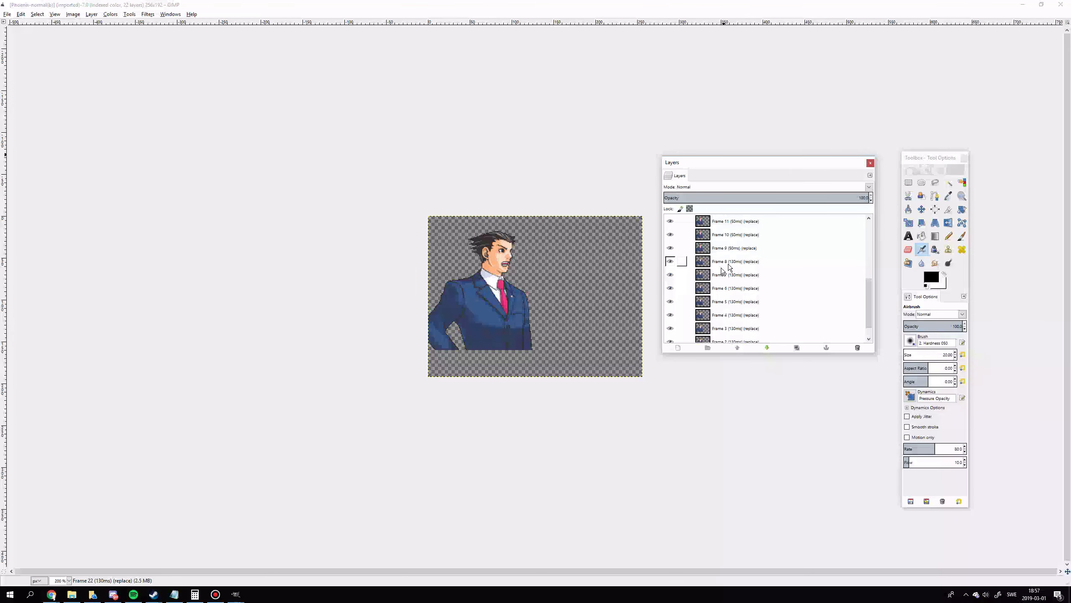
scroll(724, 263, up, 3)
scroll(725, 260, up, 3)
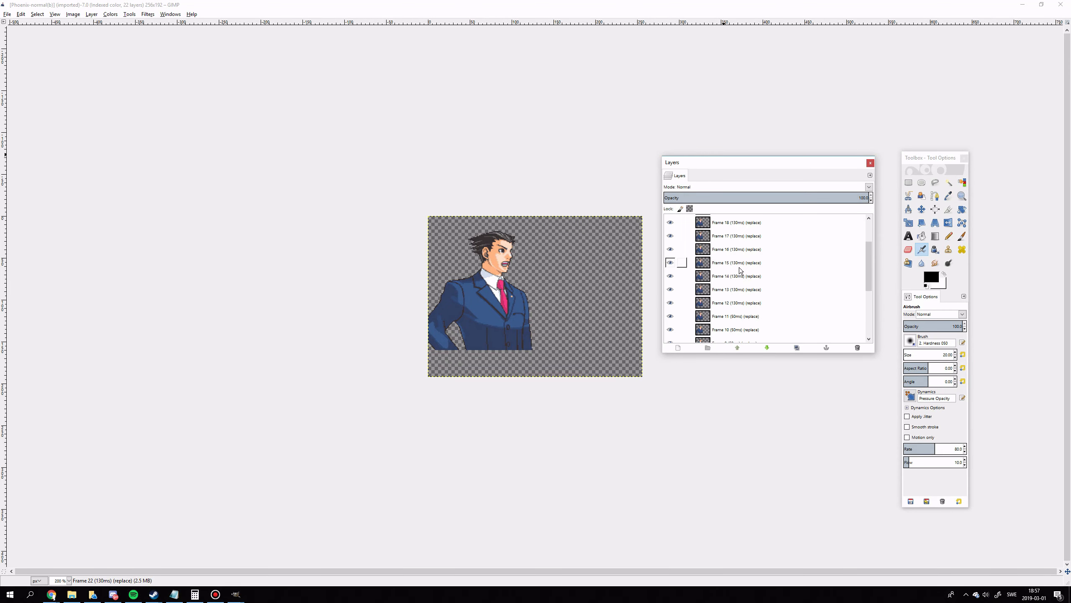
scroll(745, 268, down, 3)
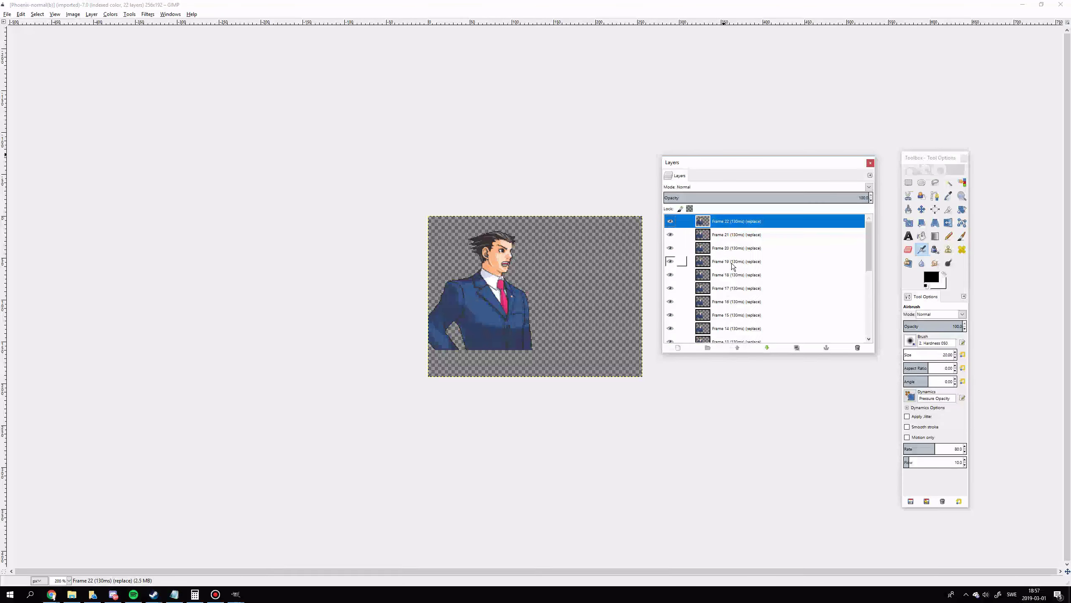
scroll(737, 276, down, 5)
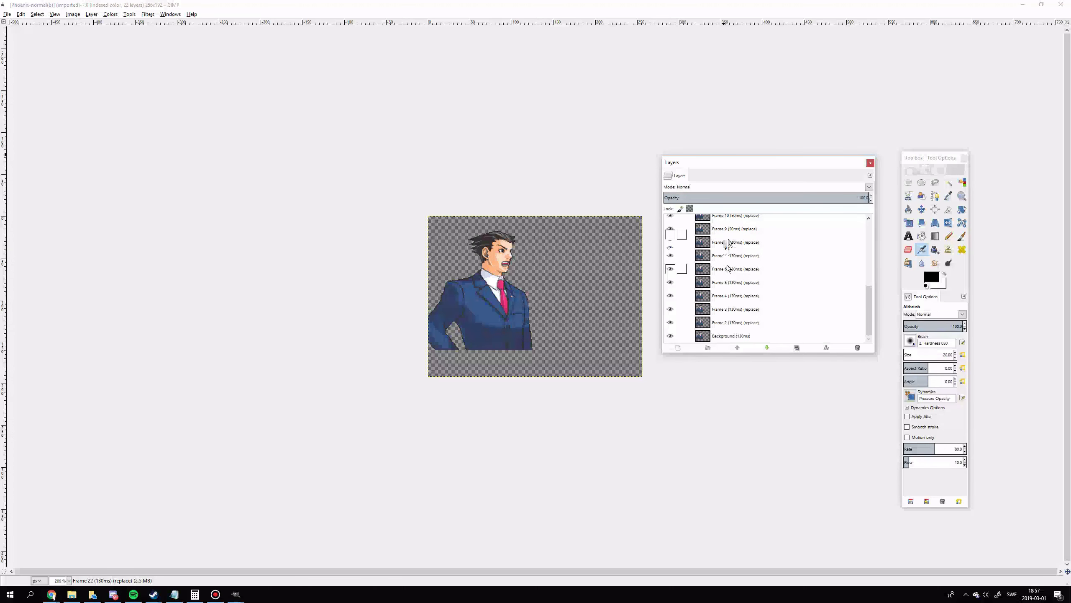
scroll(733, 235, up, 2)
scroll(733, 236, up, 2)
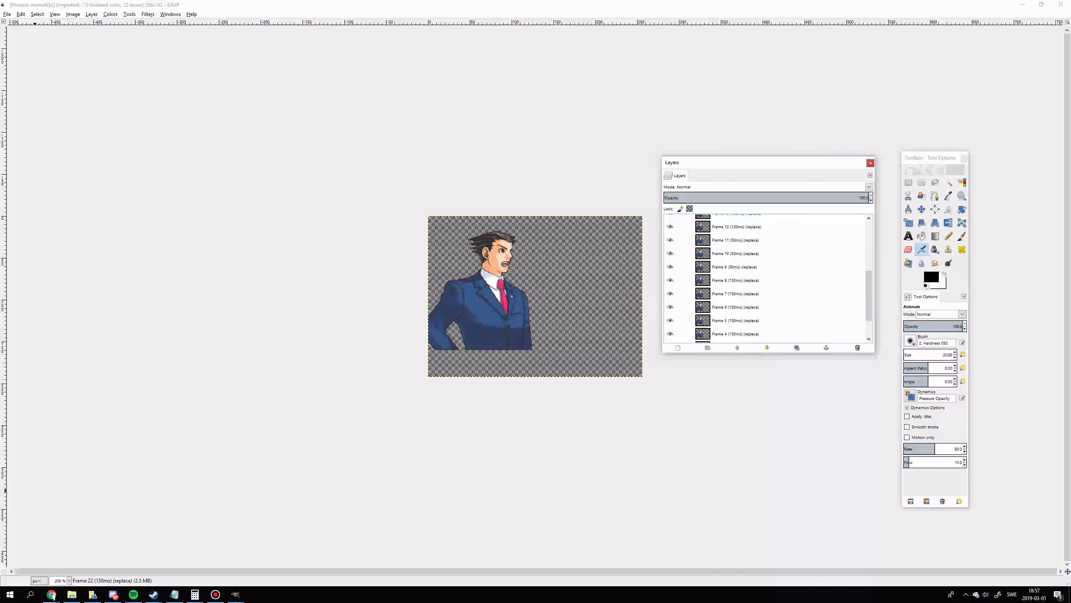
click(54, 455)
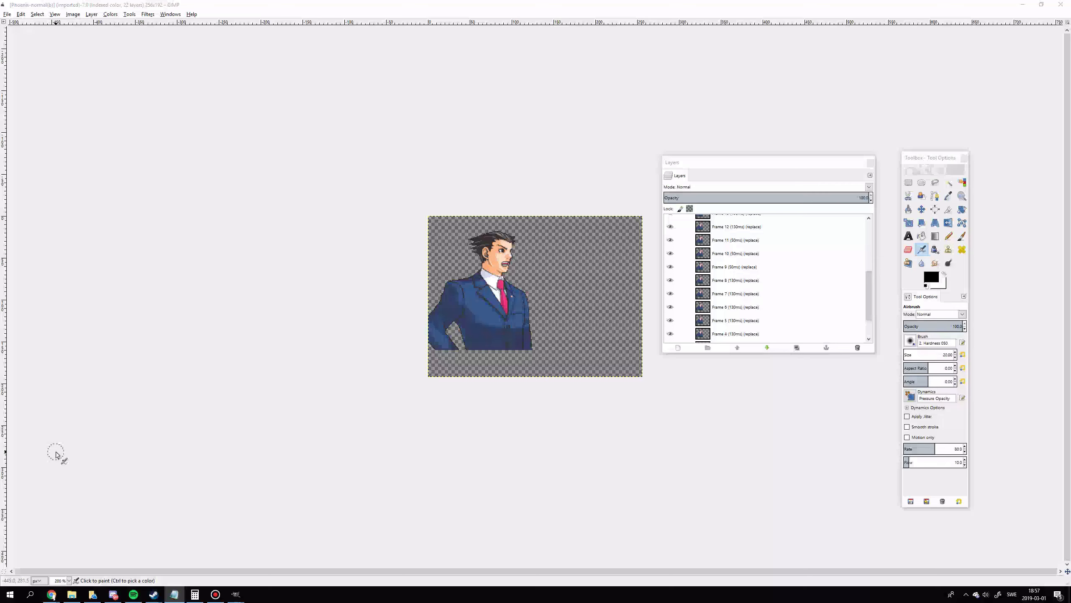
scroll(776, 304, down, 3)
scroll(672, 237, up, 9)
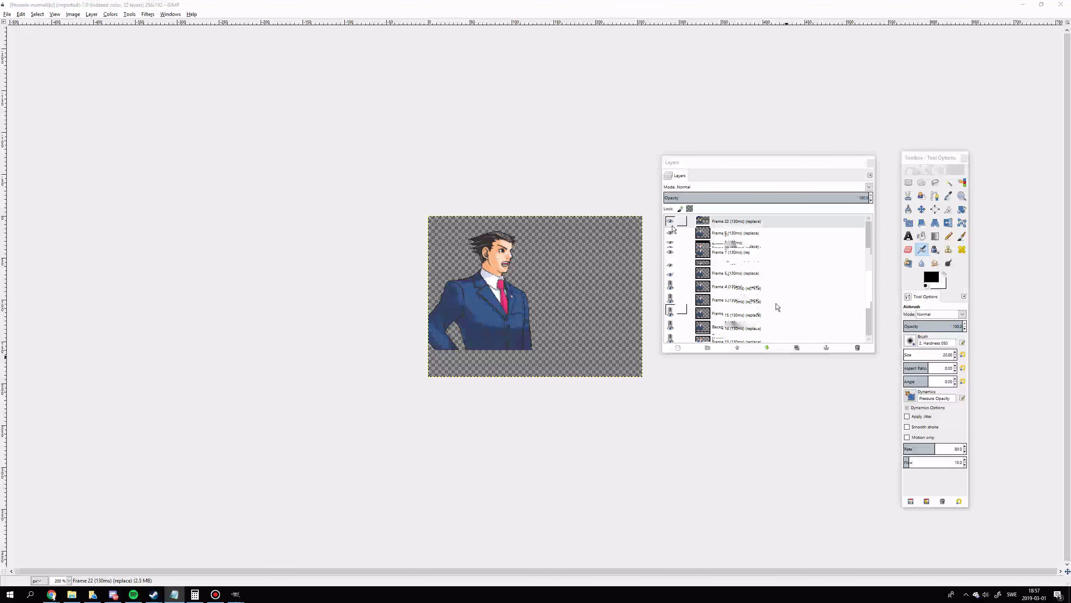
Step: Hide the layers Frame 22 to Frame 2 so that only the Background layer stays visible
click(671, 221)
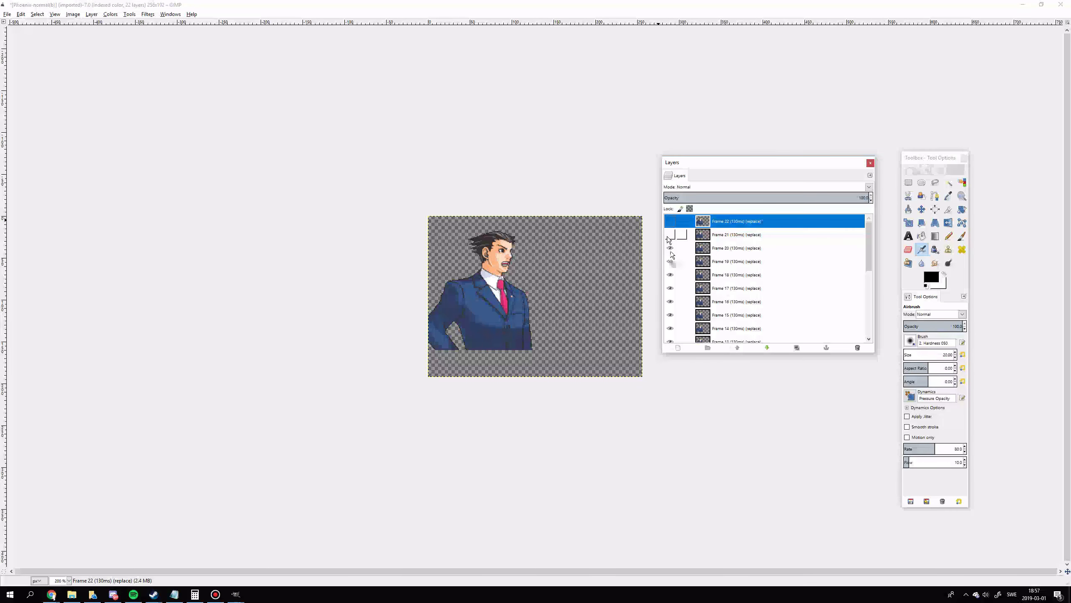
click(671, 252)
click(670, 261)
click(670, 275)
click(671, 288)
click(671, 301)
scroll(674, 292, down, 2)
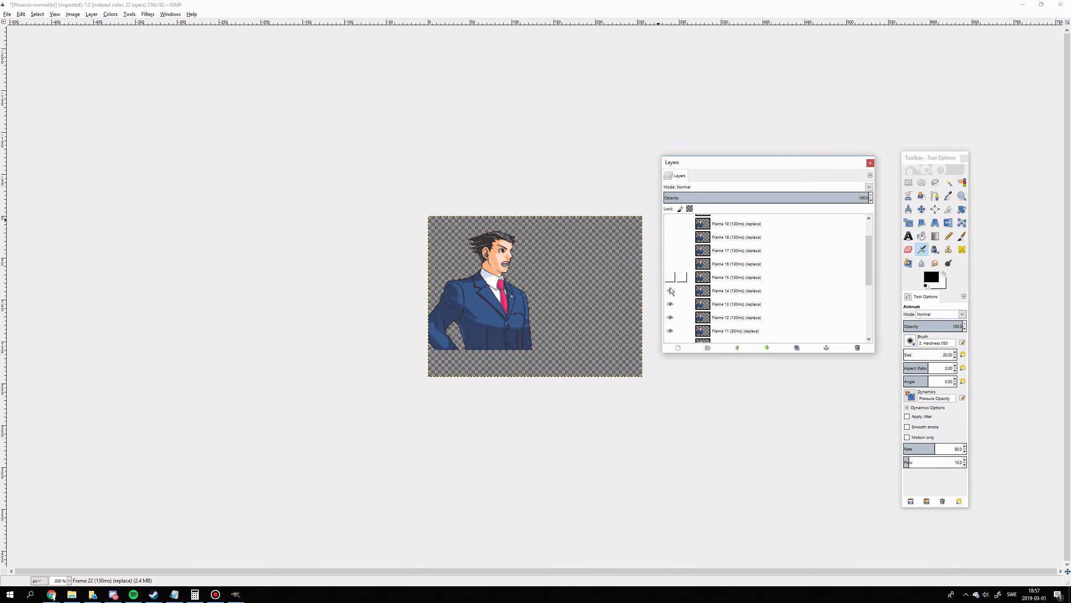
click(670, 290)
scroll(672, 297, down, 2)
click(672, 303)
scroll(671, 301, up, 2)
click(671, 302)
click(671, 315)
scroll(671, 295, down, 2)
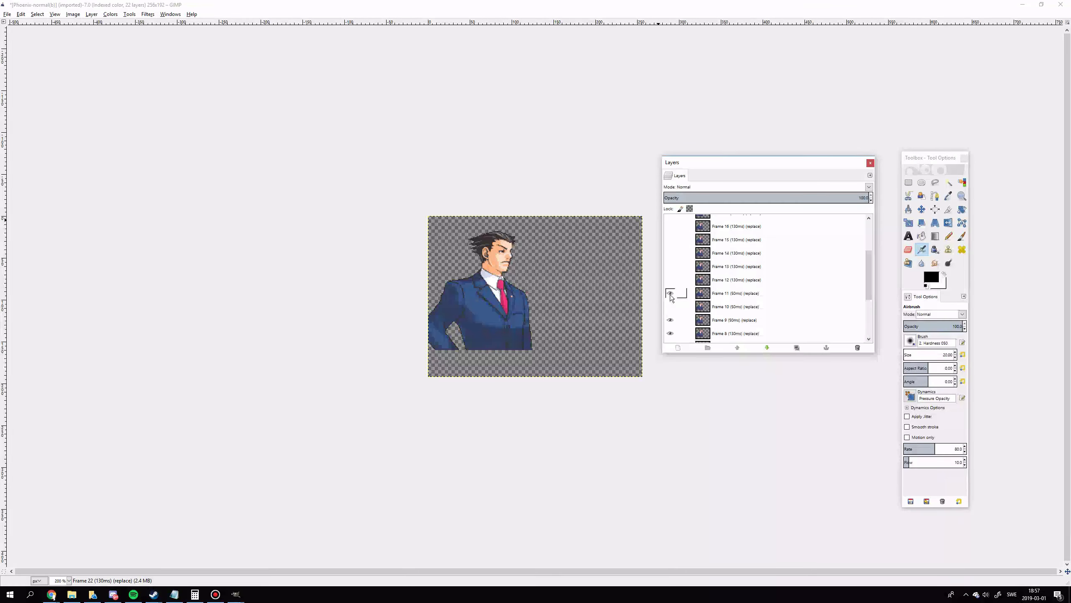
click(671, 294)
scroll(672, 299, down, 1)
scroll(673, 313, down, 1)
click(671, 295)
click(671, 308)
scroll(673, 311, down, 1)
click(670, 304)
scroll(671, 308, down, 1)
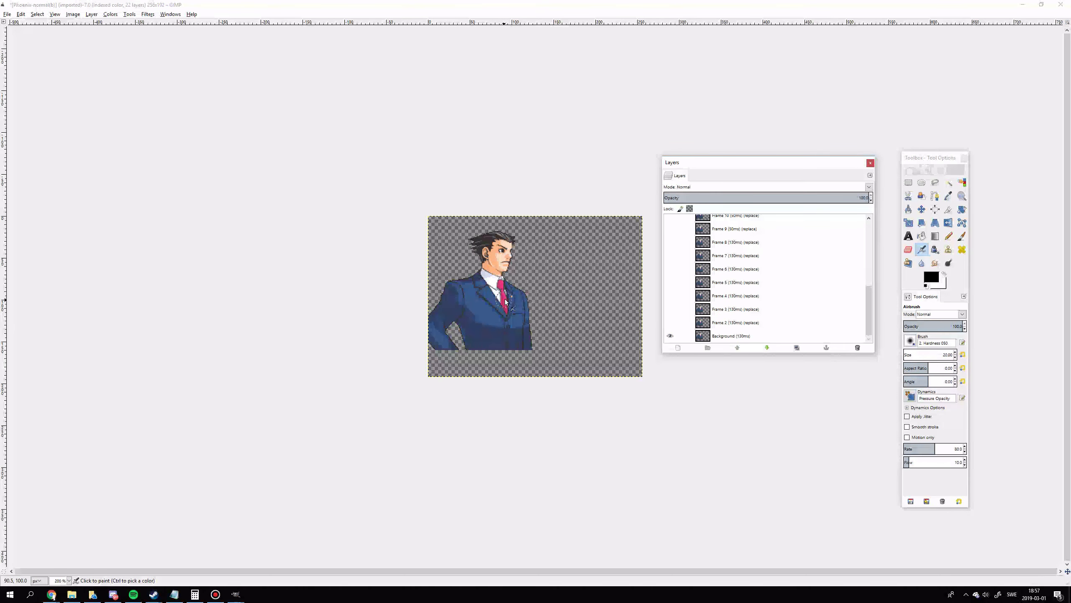
Step: Select the Background layer, switch to a new blank Notepad document and place its window beside the sprite
click(745, 337)
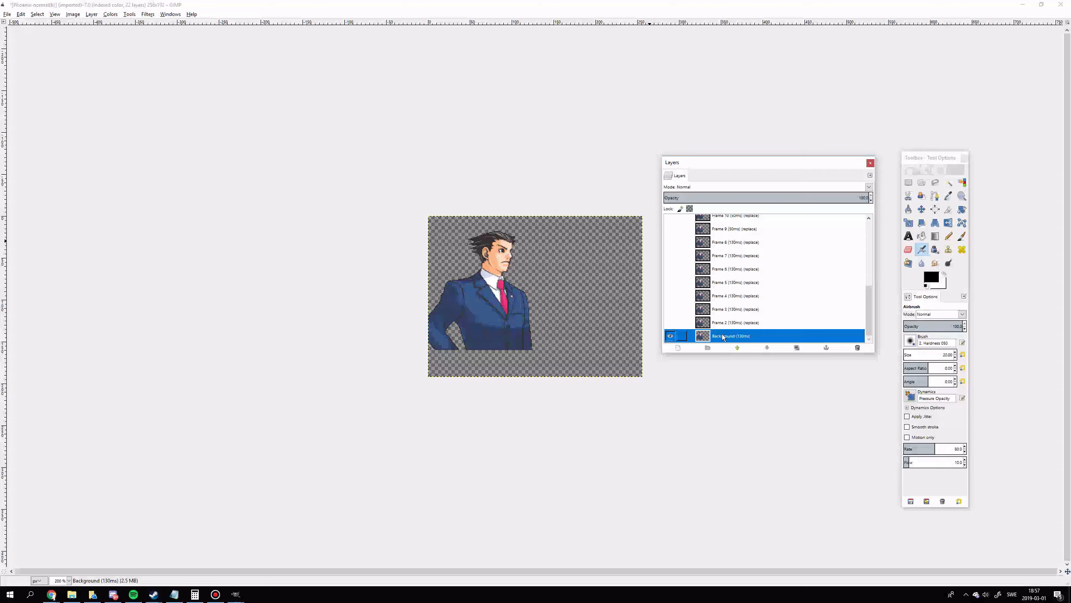
key(super)
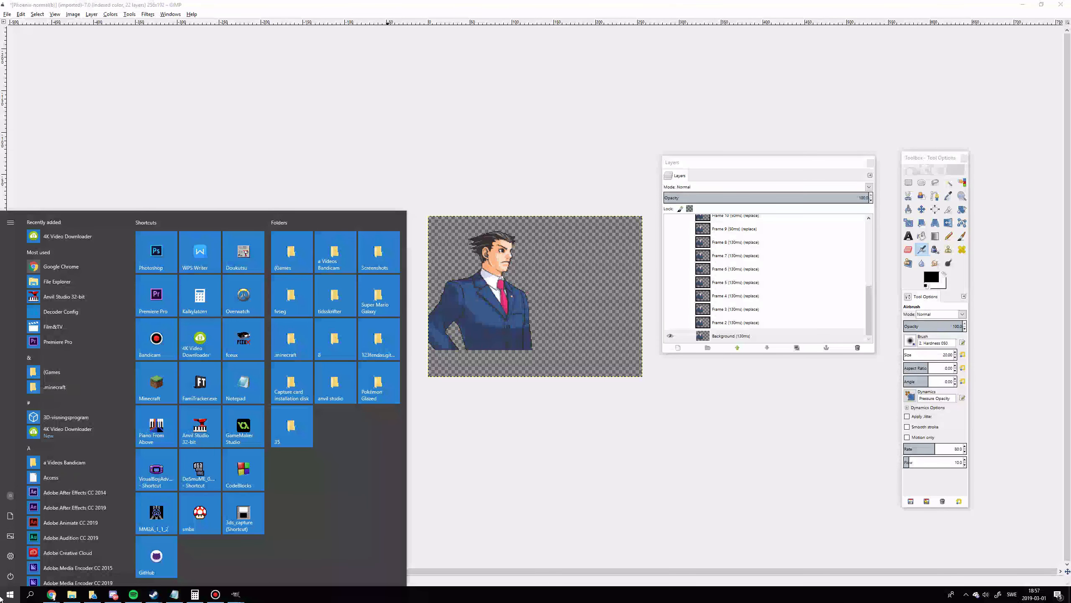
click(243, 382)
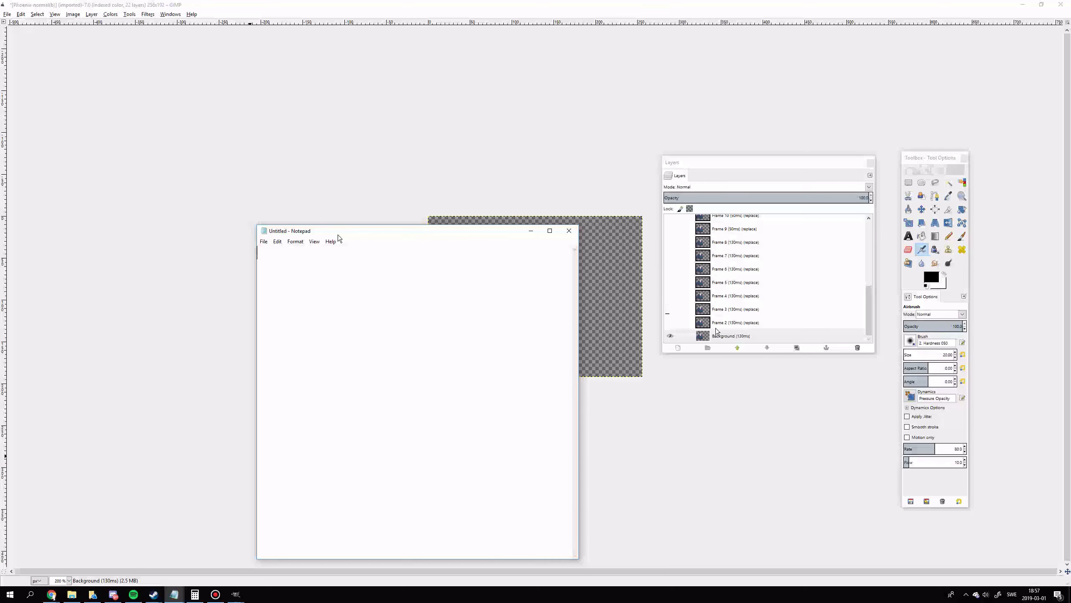
drag(338, 235, 196, 172)
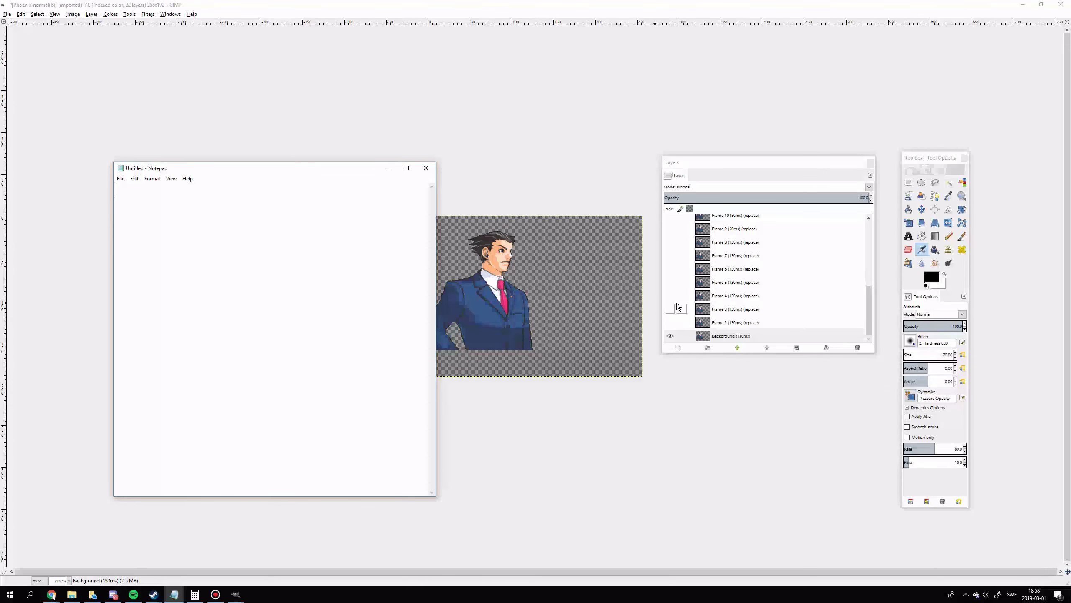
Step: Note the Background frame's mouth state and delay as "closed 130" on the first line of the Notepad document
drag(717, 336, 747, 341)
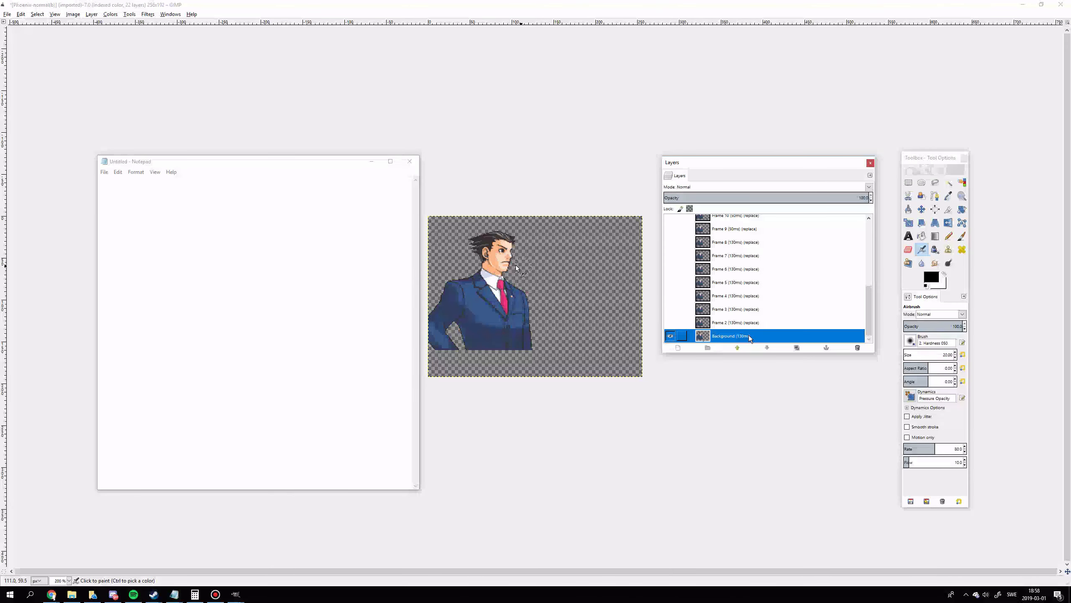
click(129, 240)
click(130, 241)
text(c)
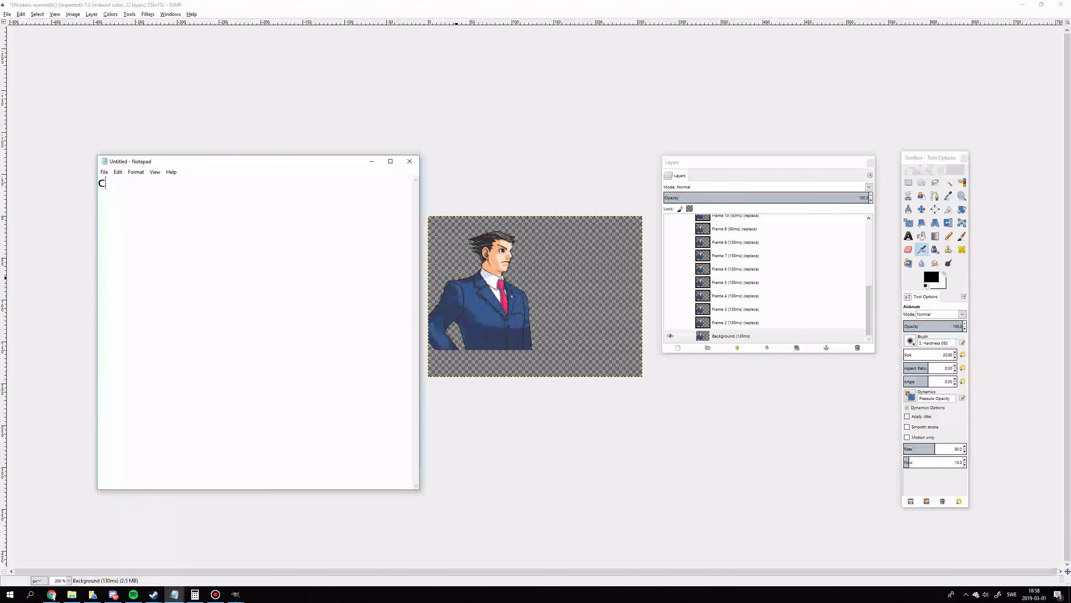
text(loud 130losed 130)
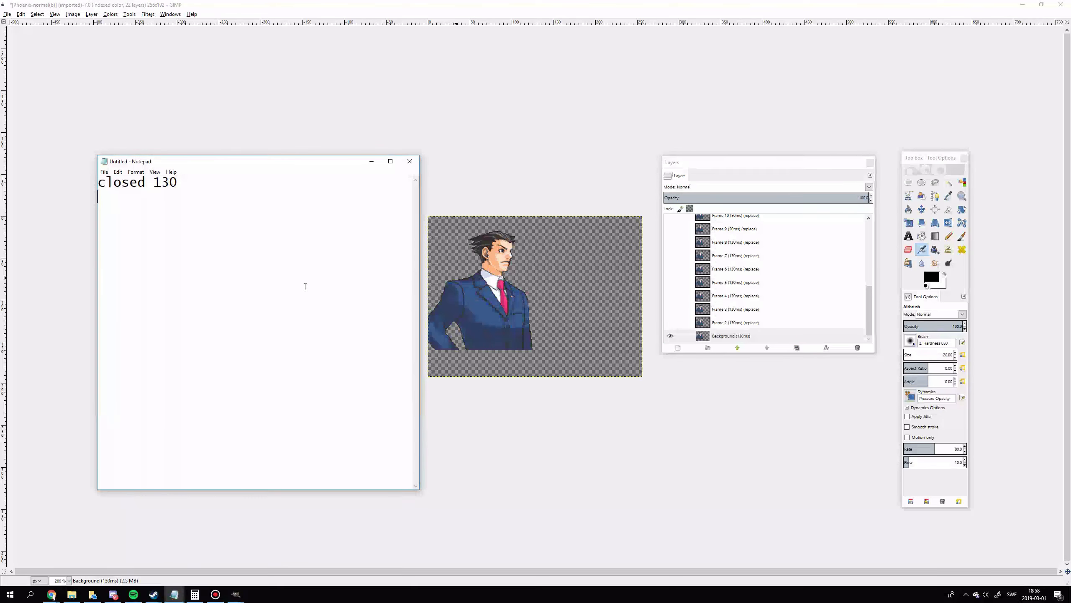
key(End)
key(Return)
Step: Show the layer Frame 2 and note its mouth state and delay as "open130" on the second line
click(671, 323)
click(203, 346)
text(open 130)
key(Return)
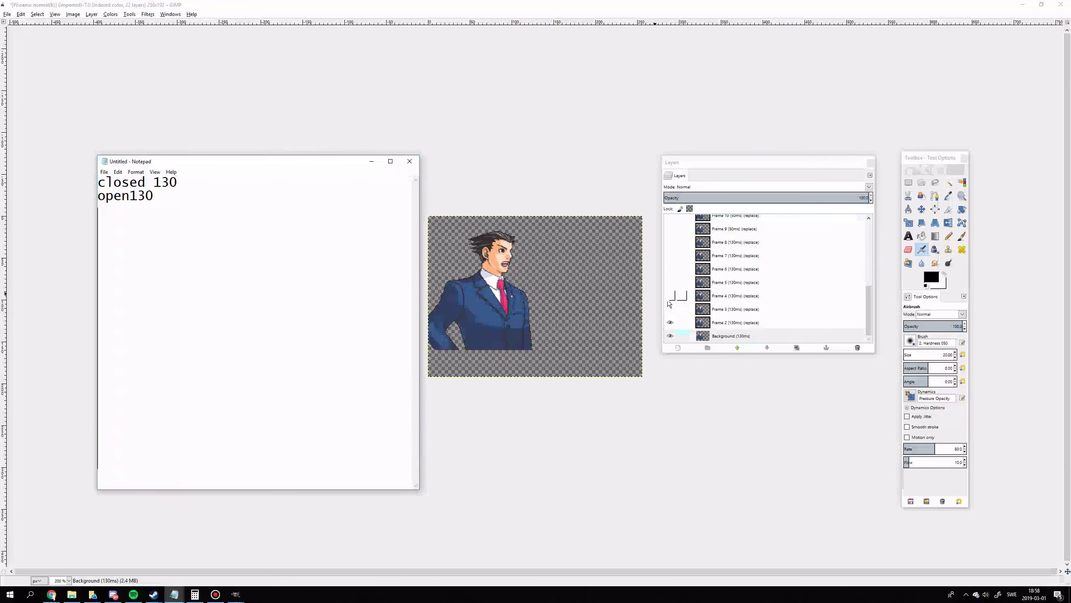
Step: Show the layers Frame 3 and Frame 4 in turn and note them as "halfopen130" and "open130" on separate lines
click(670, 309)
click(174, 594)
click(191, 568)
text(halfopen130)
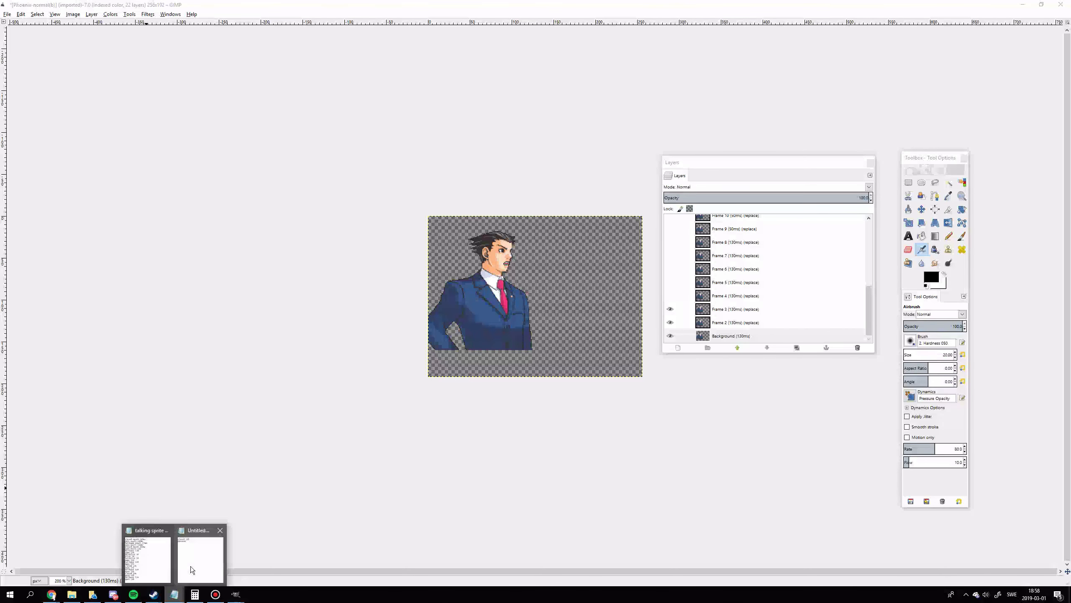
key(BackSpace)
key(BackSpace)
key(BackSpace)
key(BackSpace)
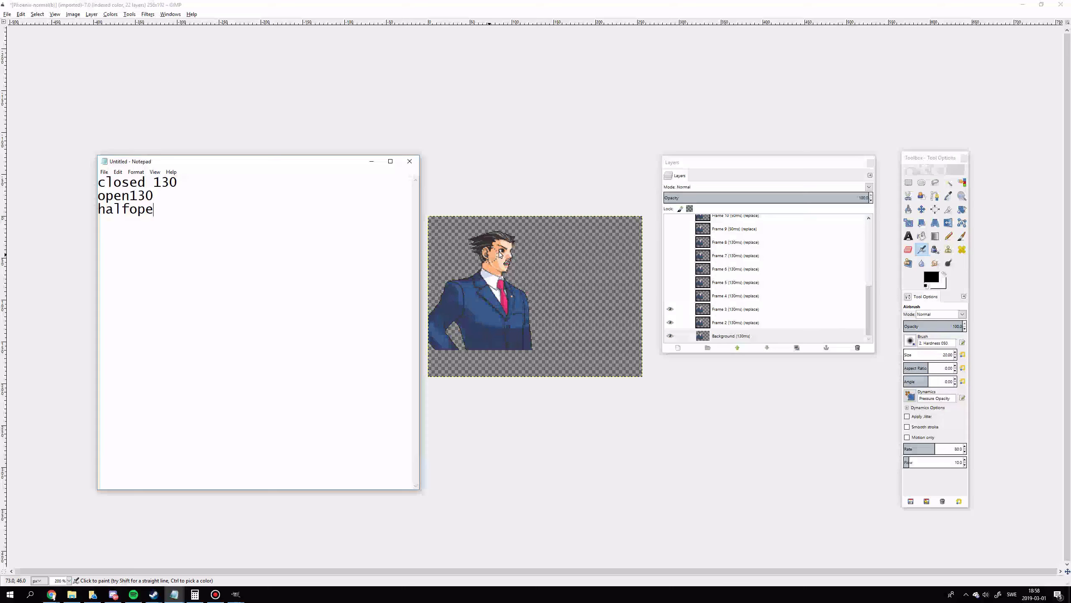
click(670, 296)
click(256, 316)
text(n130)
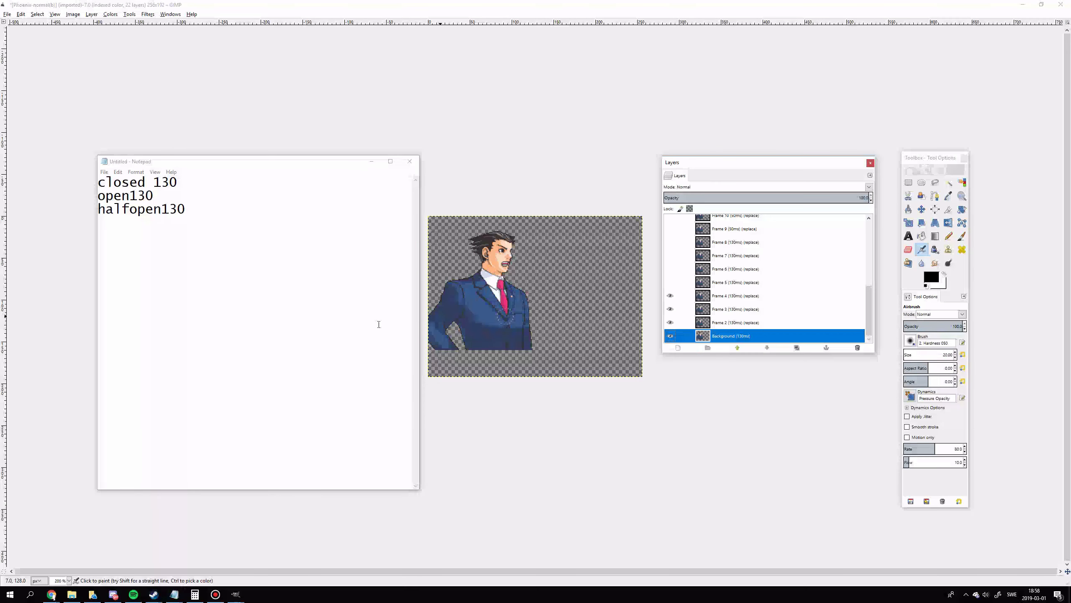
text( open130)
key(Return)
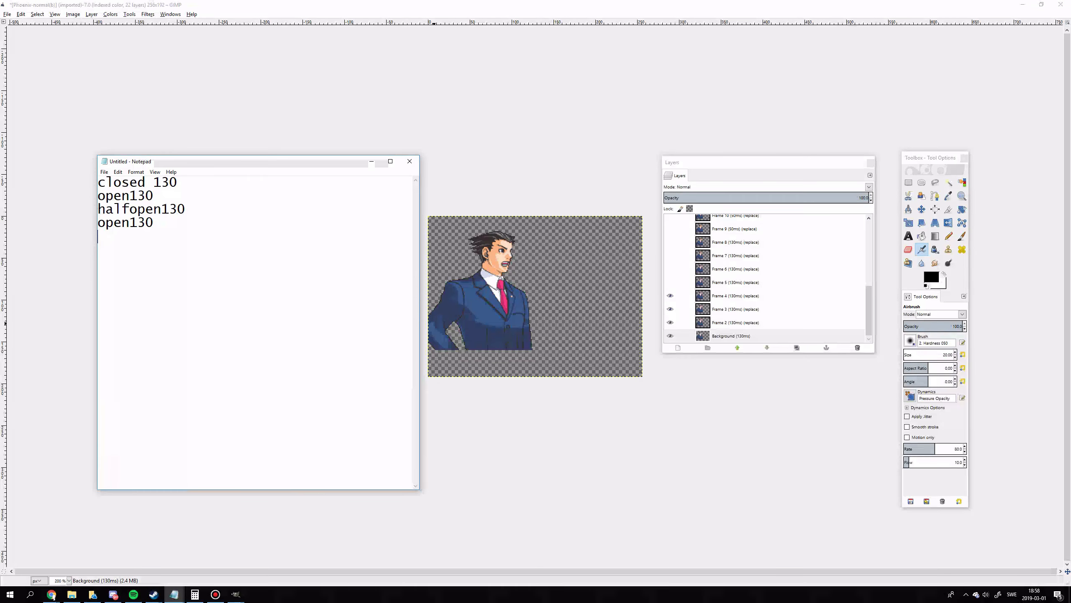
Step: Show the layers Frame 5 and Frame 6 in turn and note them as "closed130" and "open130" on separate lines
click(670, 282)
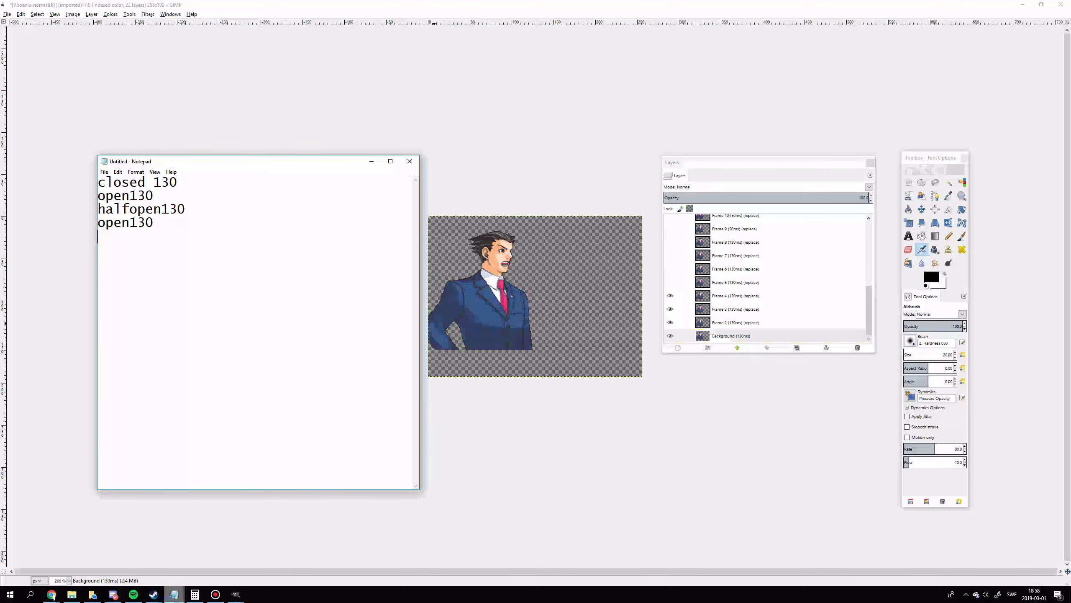
click(297, 310)
text(c)
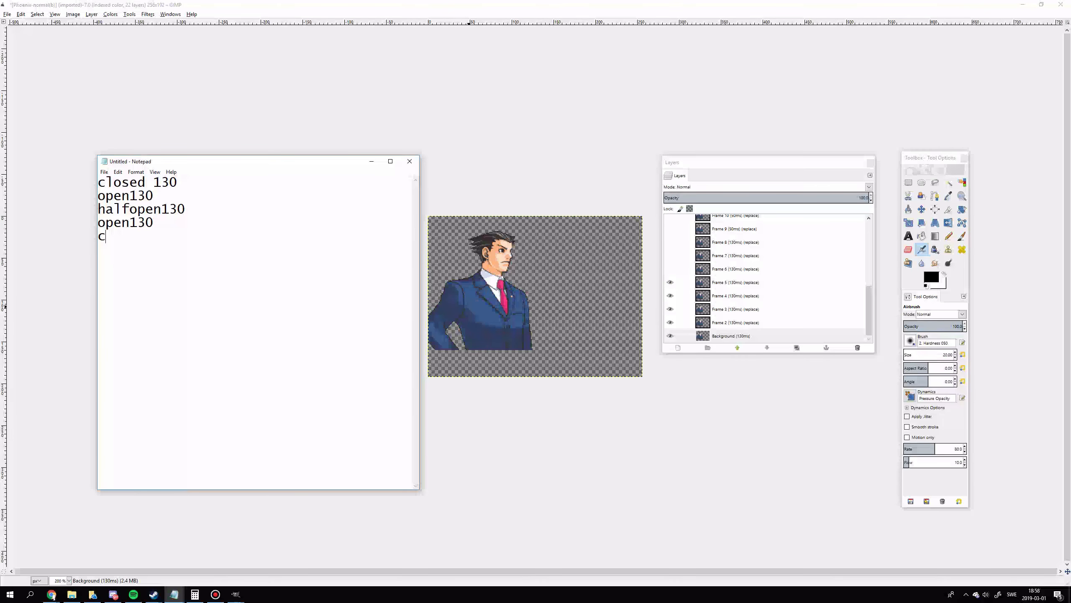
text(losed130)
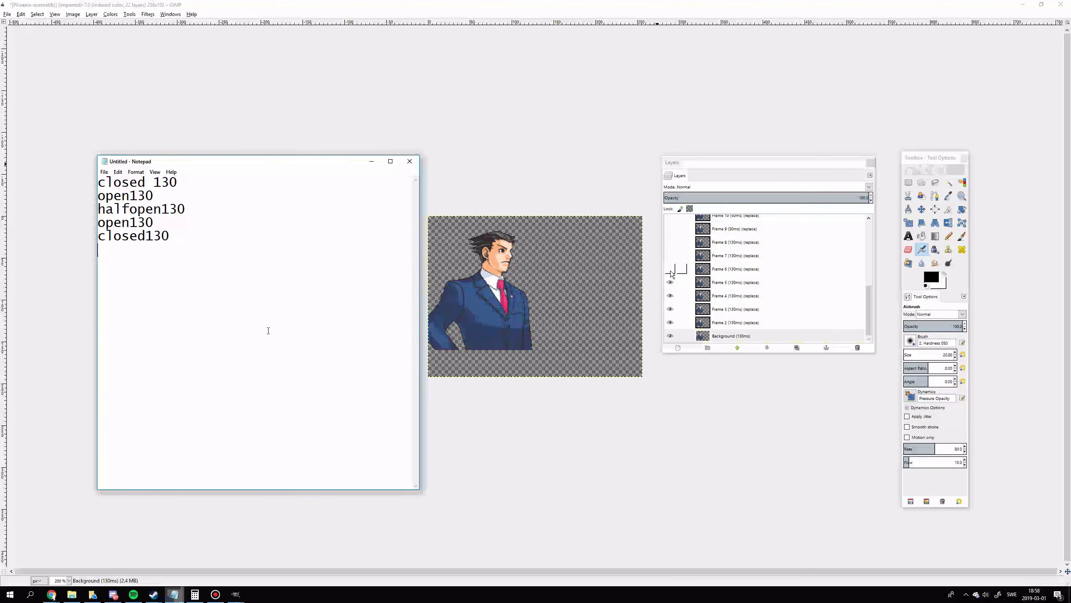
key(Return)
text(open130)
click(671, 270)
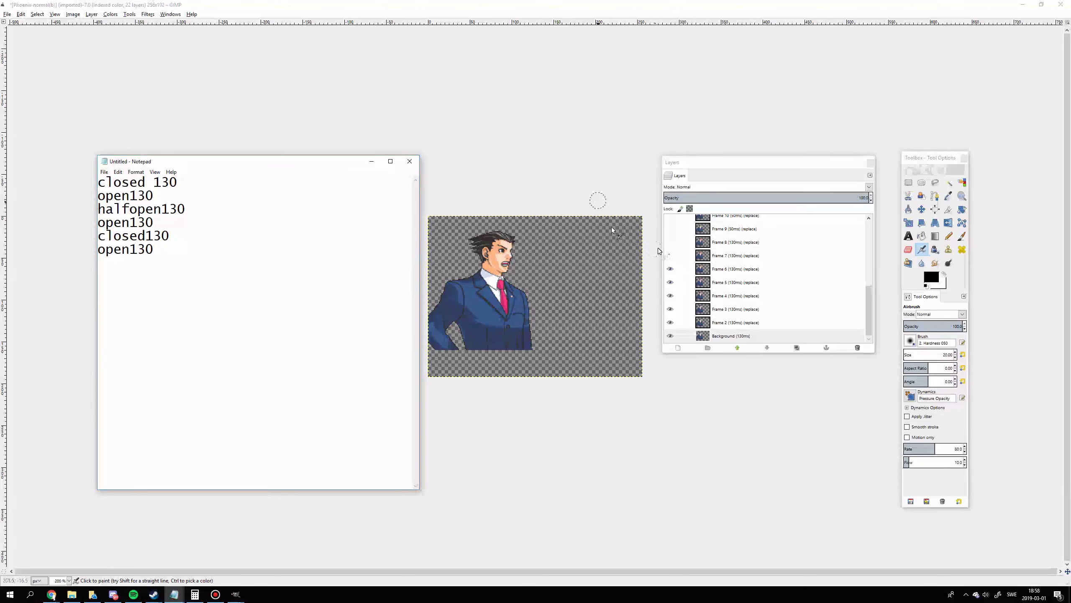
text(0)
Step: Show the layers Frame 7 and Frame 8 in turn and note them as "halfopen130" and "open130" on separate lines
click(671, 256)
click(136, 262)
key(Return)
text(halfo)
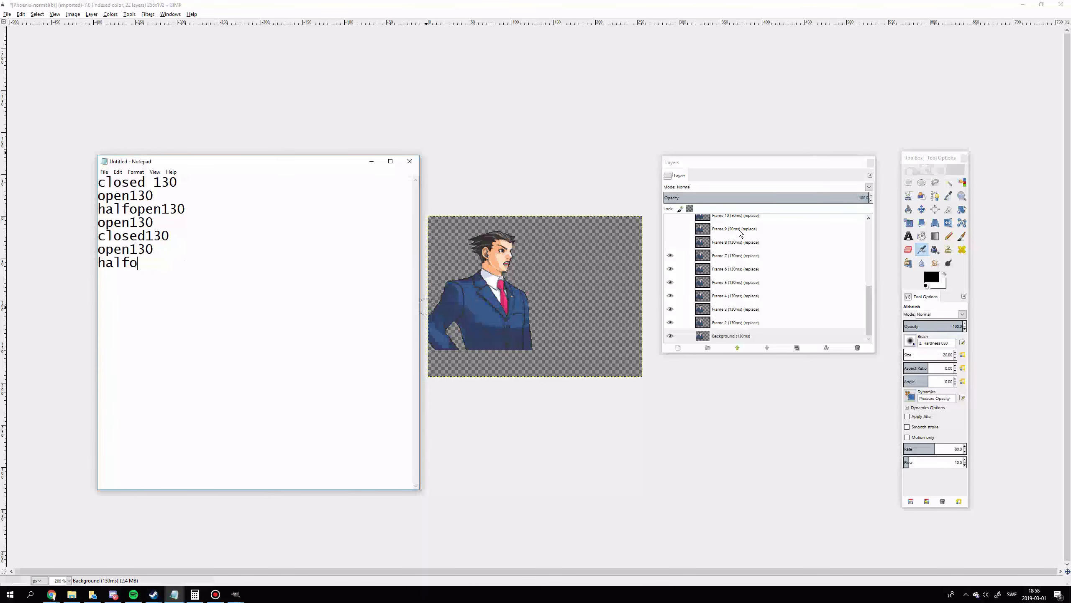
text(pen130)
key(Return)
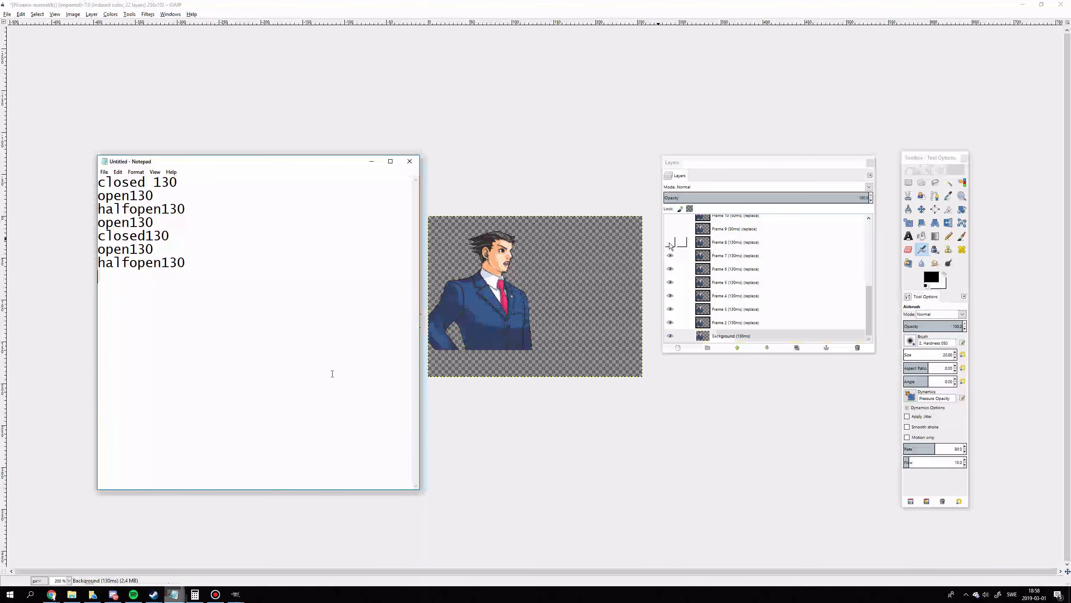
text(open130)
key(Return)
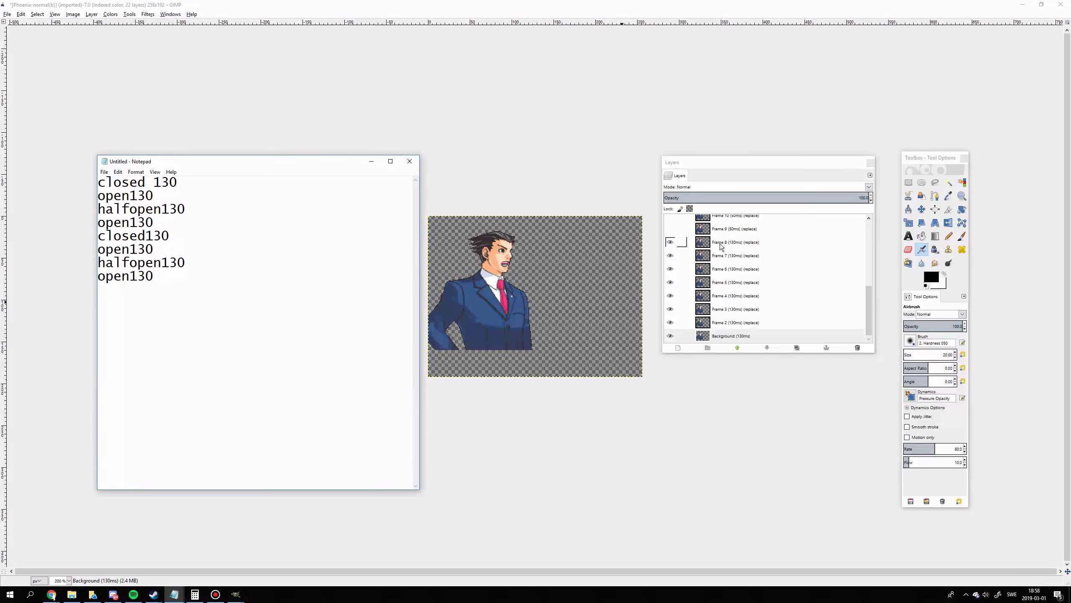
Step: Show Frames 9, 10 and 11 in turn and note the blink frames as "halfblink50", "blink50" and "halfblink50" on separate lines
scroll(736, 246, up, 1)
click(670, 252)
click(322, 379)
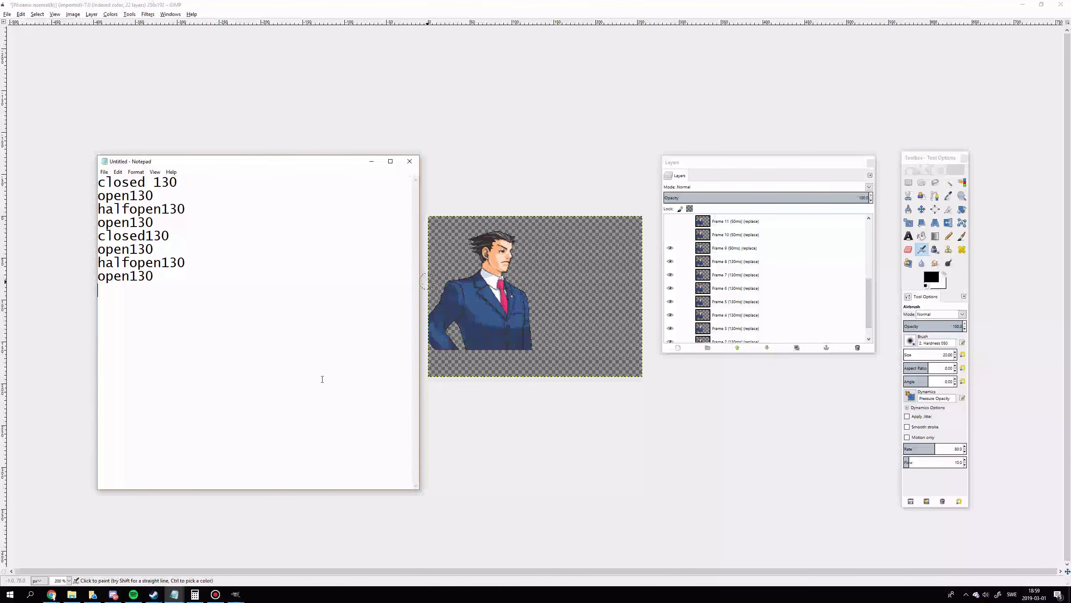
text(halfblink50)
key(Return)
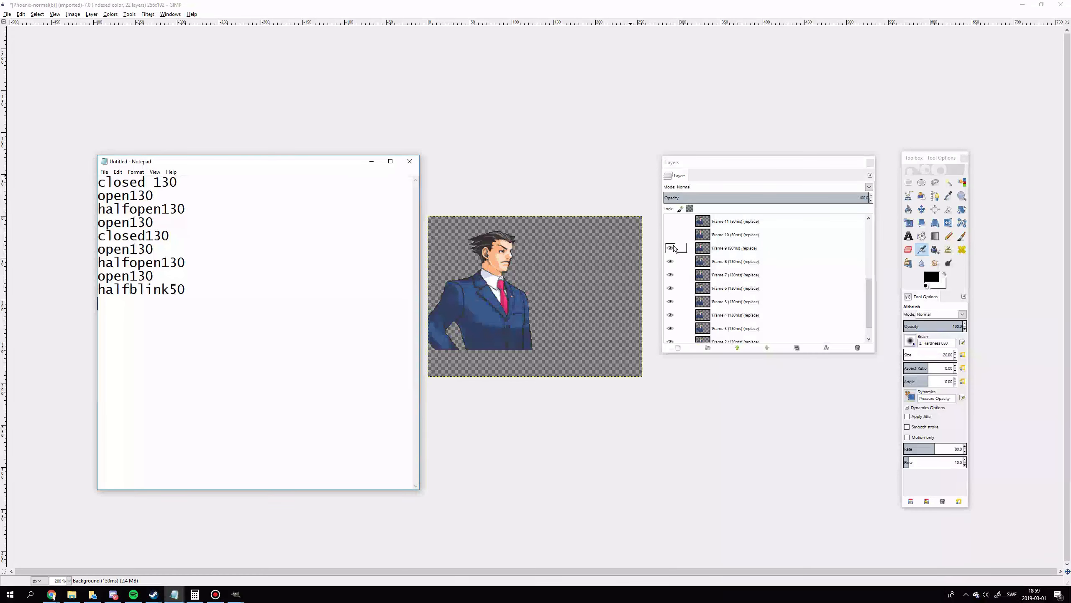
text(blink50)
key(Return)
click(671, 235)
click(231, 377)
text(halfblink50)
key(Return)
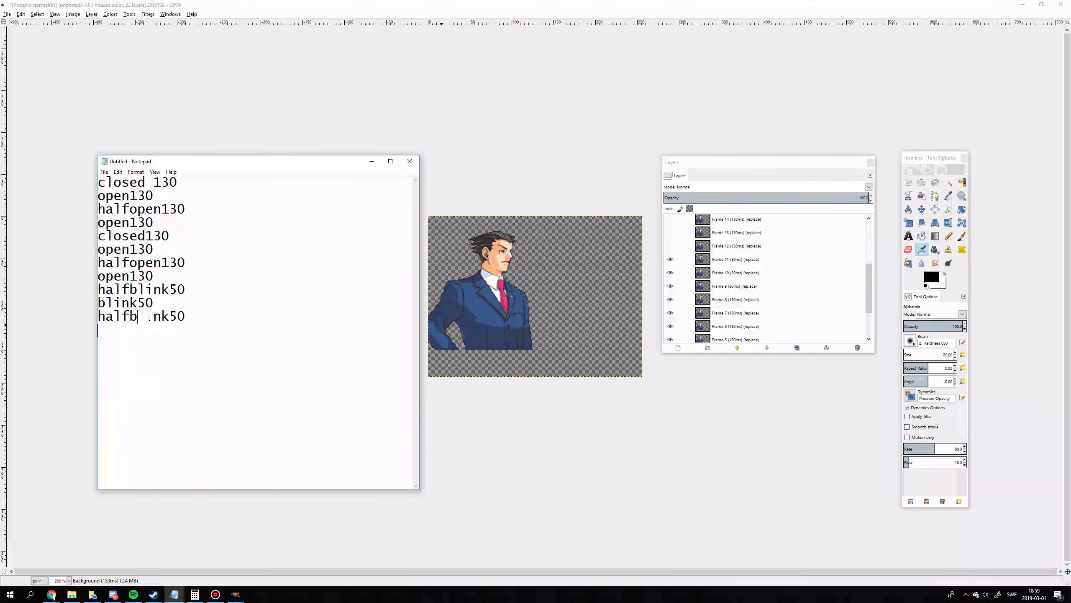
Step: Show the layer Frame 12 and note its mouth state and delay as "open130" on the next line
scroll(675, 253, up, 2)
click(669, 285)
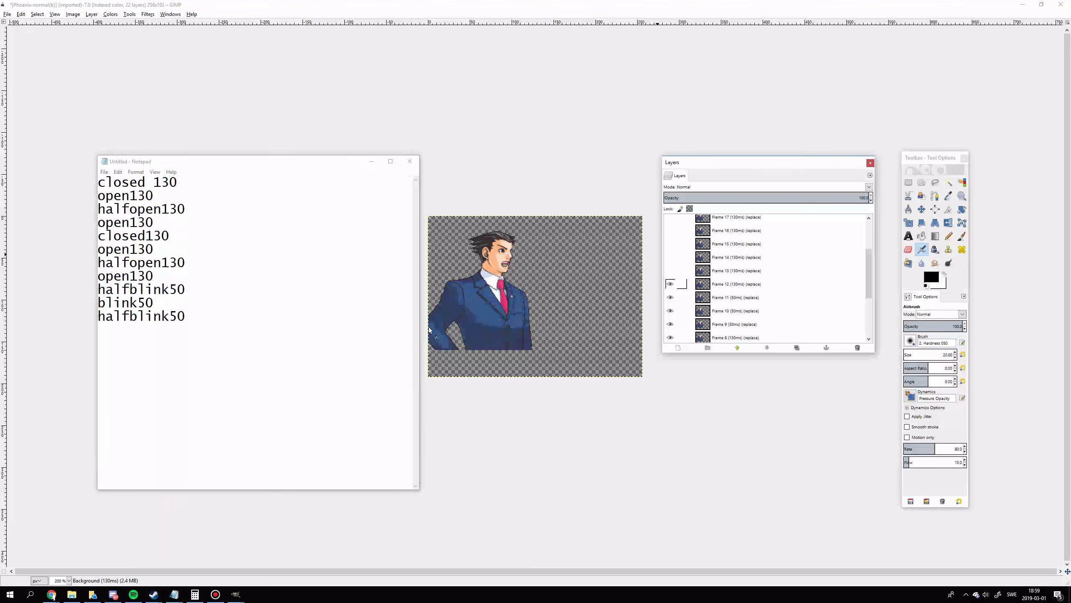
text(open130)
key(Return)
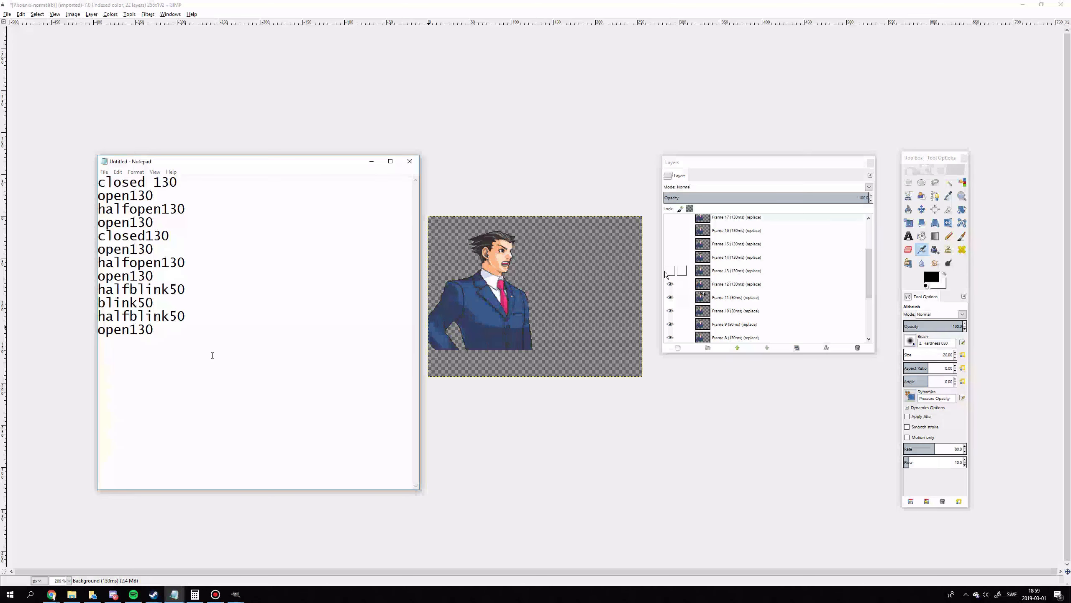
Step: Show the layers Frame 13 and Frame 14 in turn and note them as "halfopen130" and "open130" on separate lines
click(671, 270)
click(220, 366)
text(halfopen)
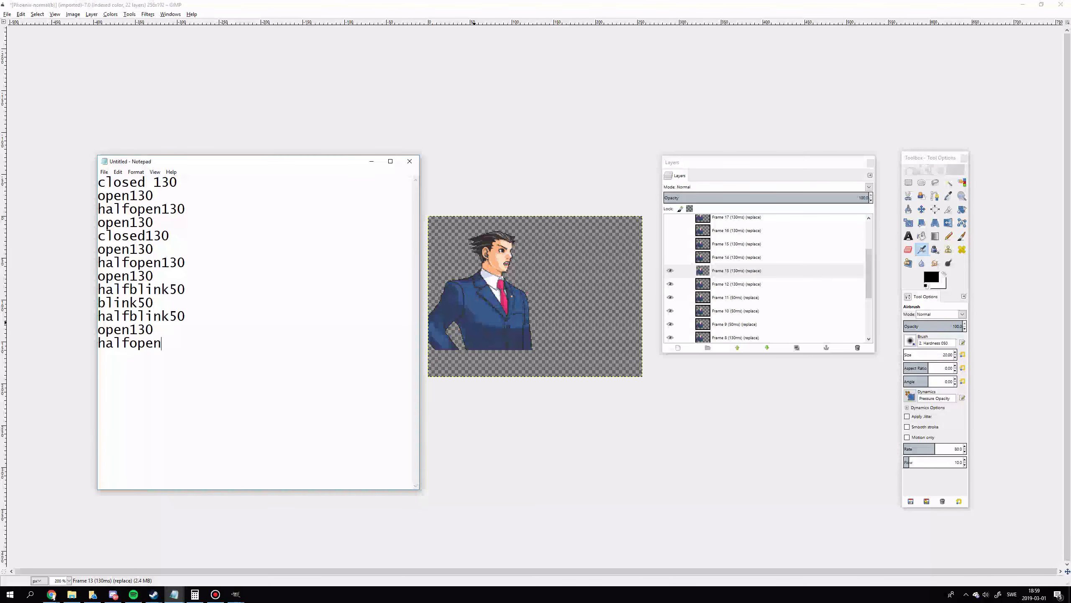
click(671, 257)
click(260, 433)
text(130)
key(Return)
text(open130)
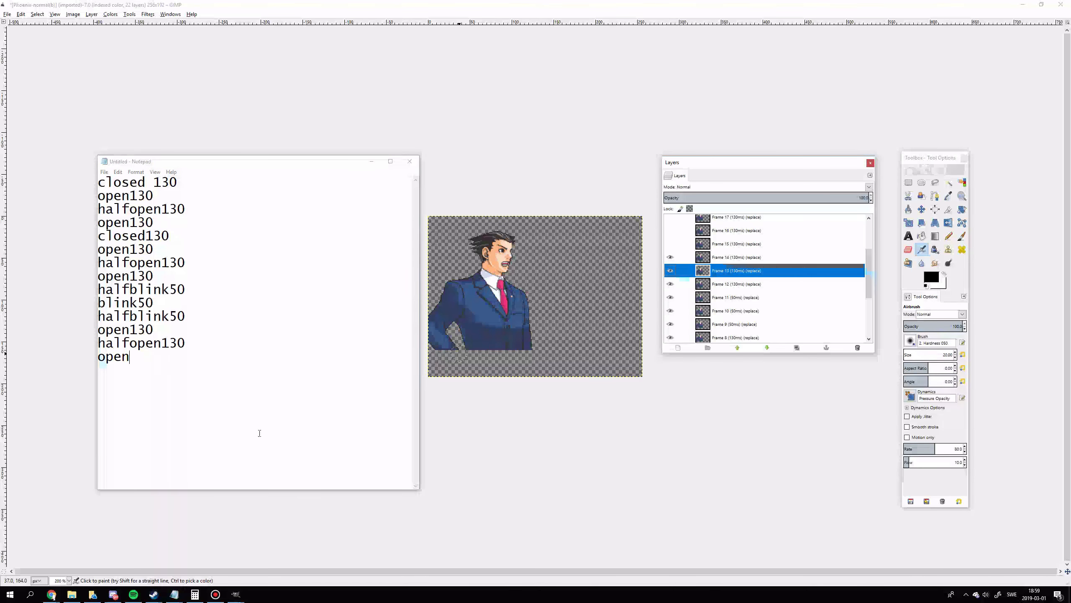
key(Return)
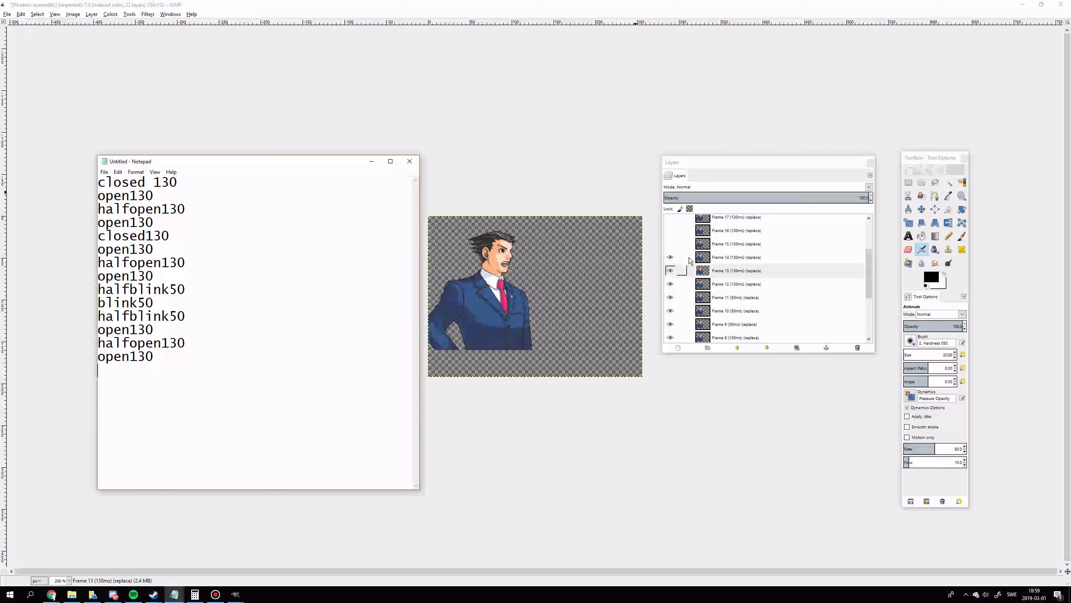
Step: Show Frames 15, 16 and 17 in turn and note them as "closed130", "open130" and "halfopen130" on separate lines
text(closed130)
scroll(760, 274, up, 3)
click(671, 255)
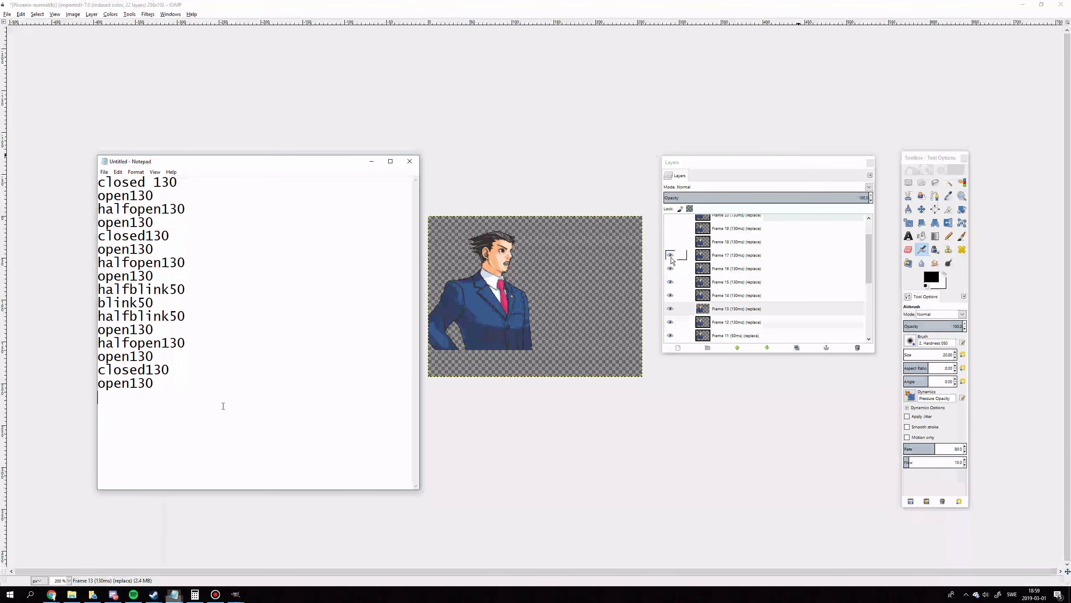
text(halfo)
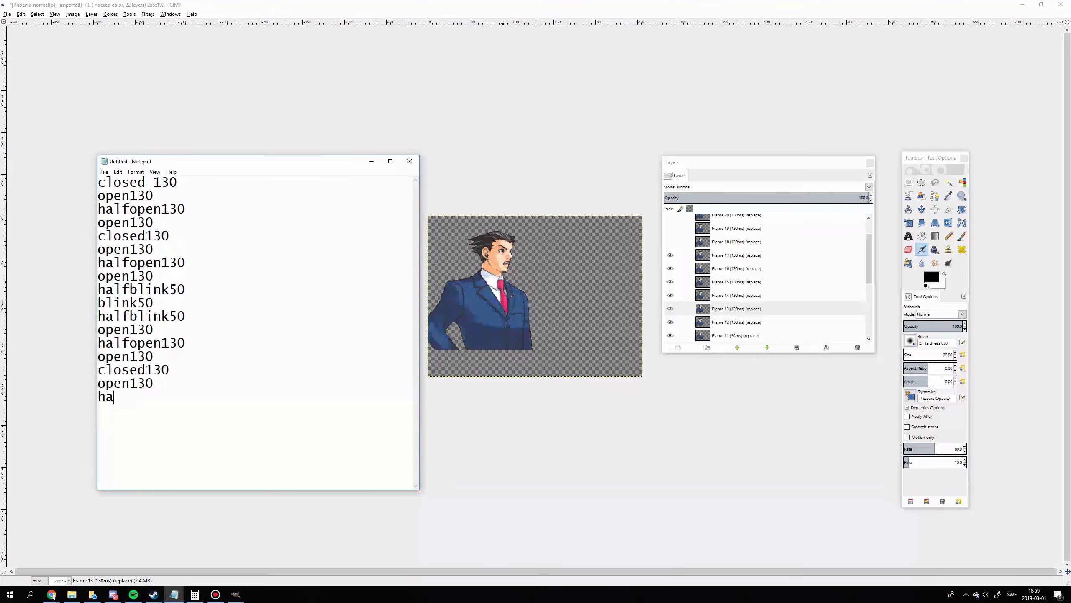
text(pen130)
key(Return)
Step: Show the layers Frame 18 and Frame 19 in turn and note them as "open130" and "closed130" on separate lines
click(670, 242)
click(275, 441)
text(open130)
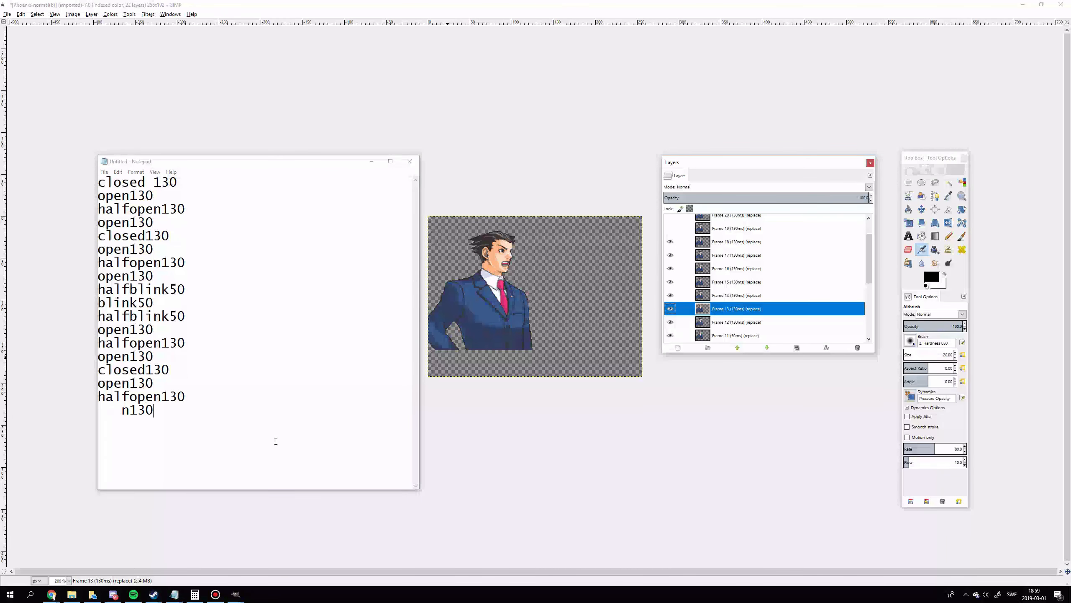
click(206, 441)
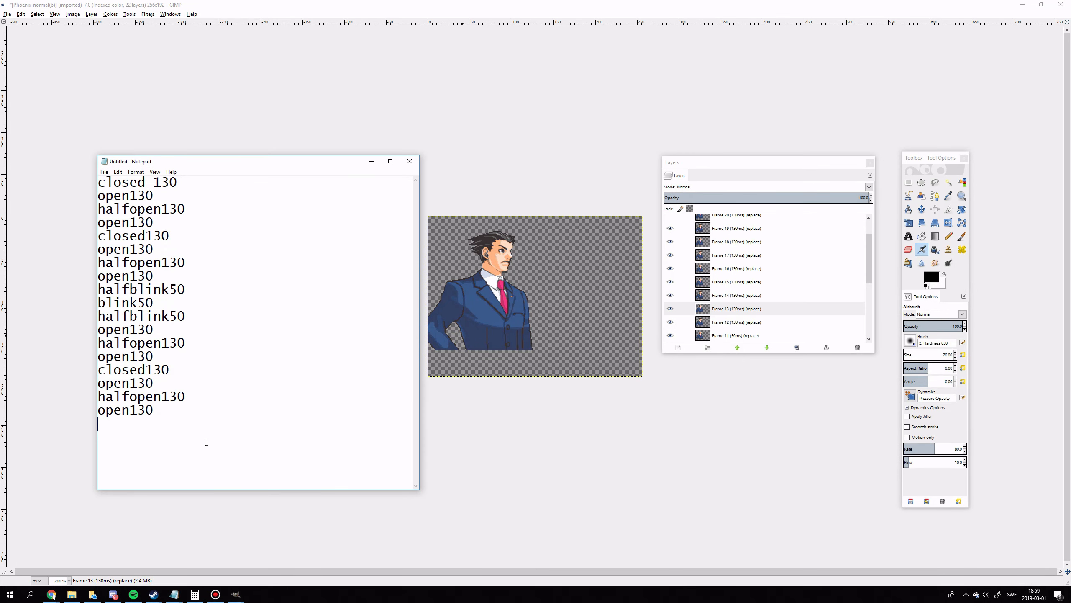
text(closed130)
key(Return)
click(670, 233)
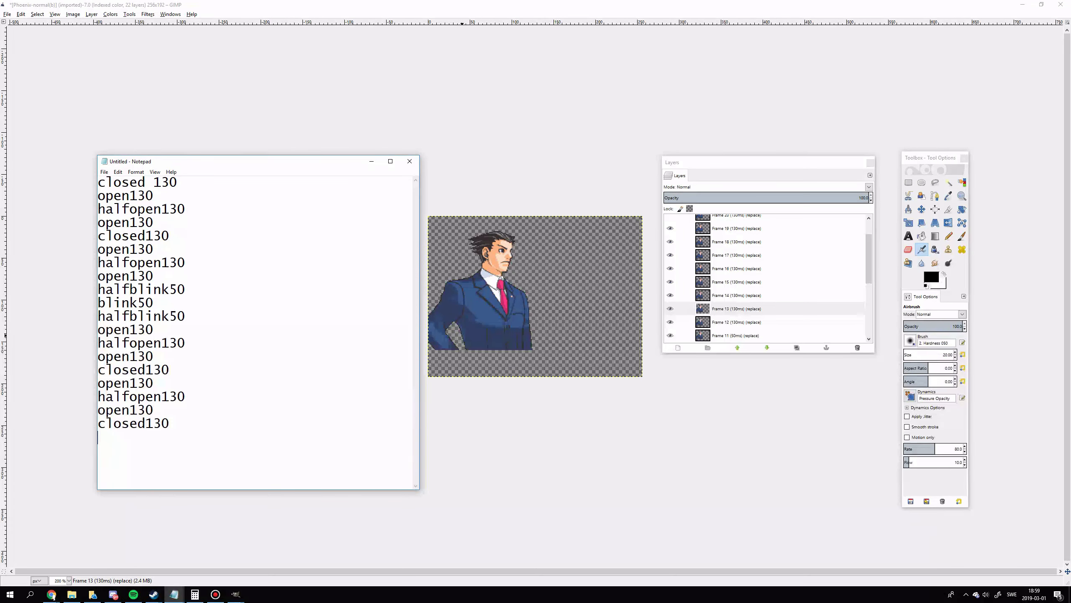
Step: Show the layers Frame 20 and Frame 21 in turn and note them as "open130" and "halfopen130" on separate lines
scroll(673, 255, up, 2)
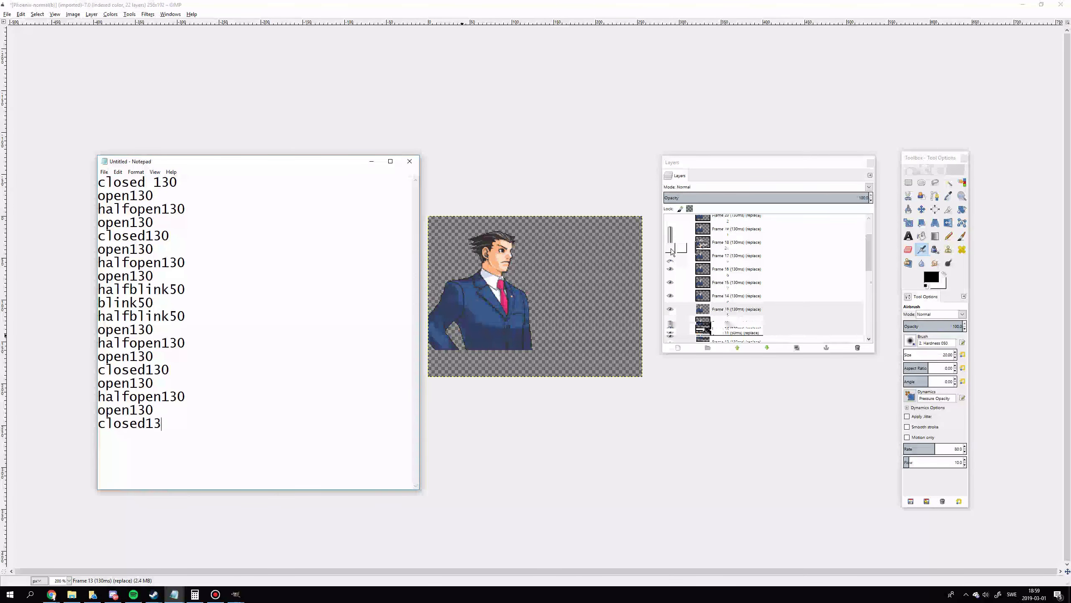
click(671, 250)
text(open130)
key(Return)
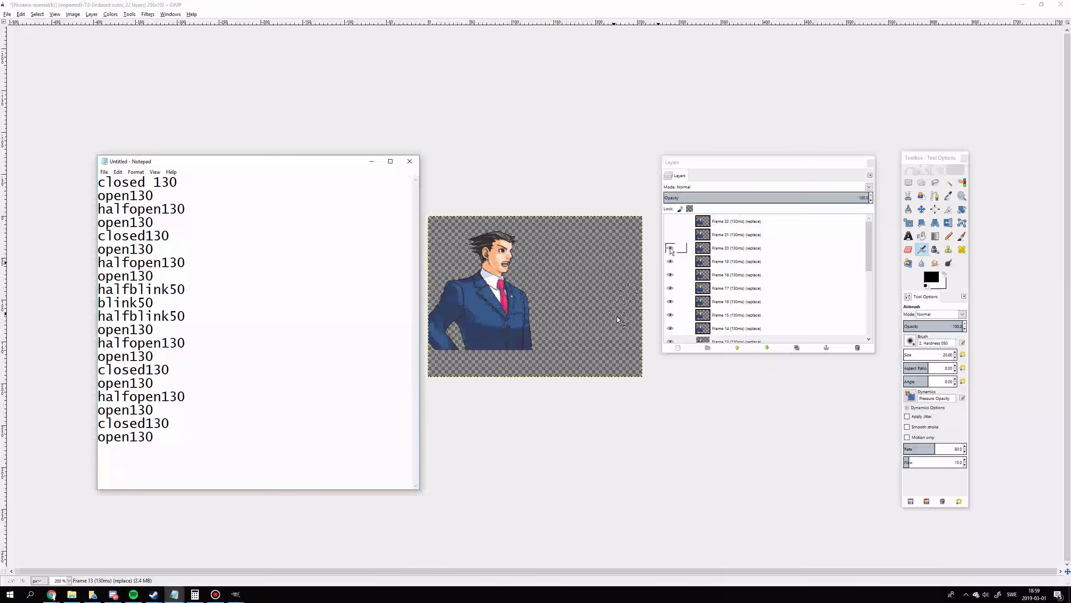
click(670, 235)
click(119, 462)
text(halfopen130)
key(Return)
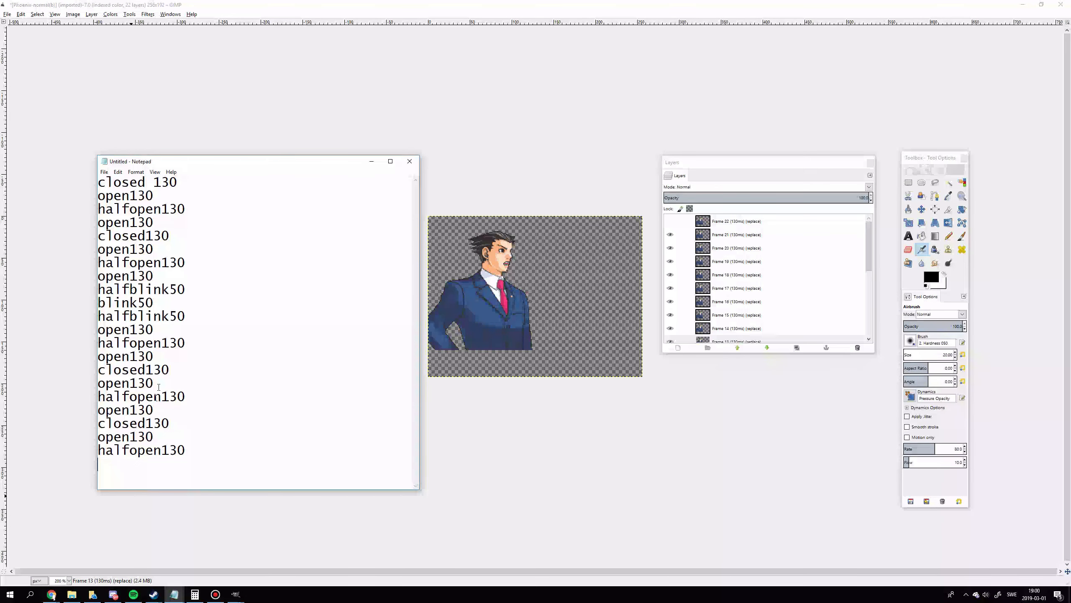
Step: Show the layer Frame 22 and note its mouth state and delay as "open130" on the last line
click(668, 222)
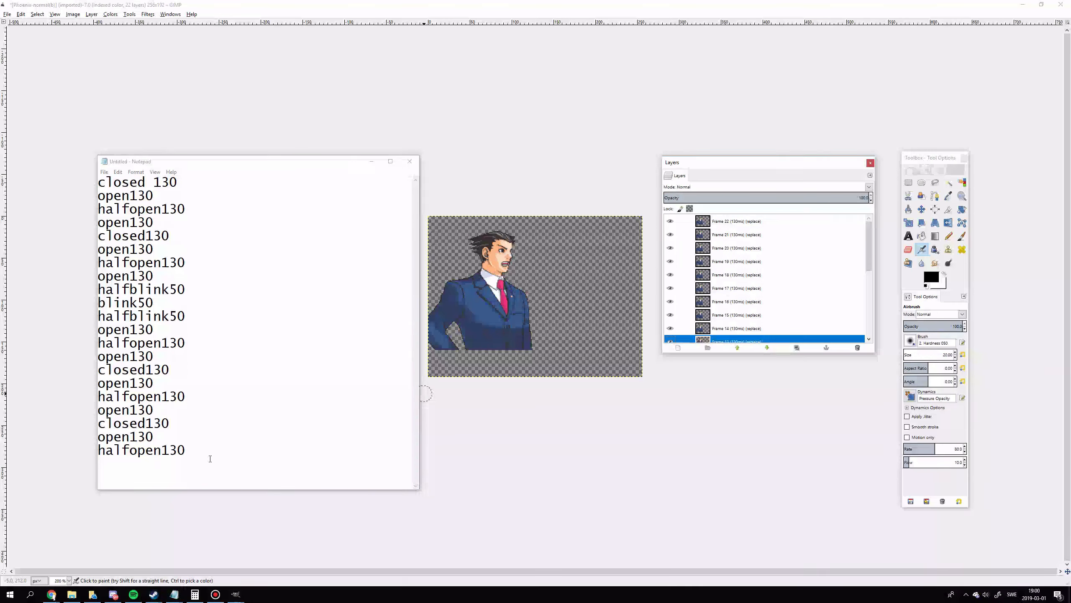
click(210, 459)
text(open130)
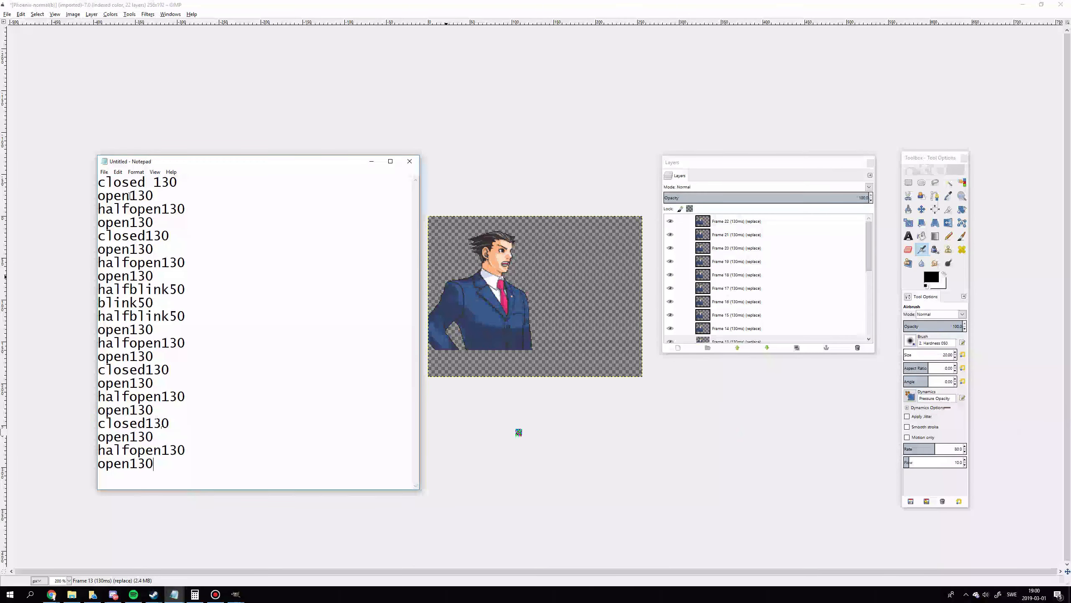
Step: Switch to the five-layer sprite image and place the Notepad window with the frame notes beside the sprite
drag(138, 161, 718, 160)
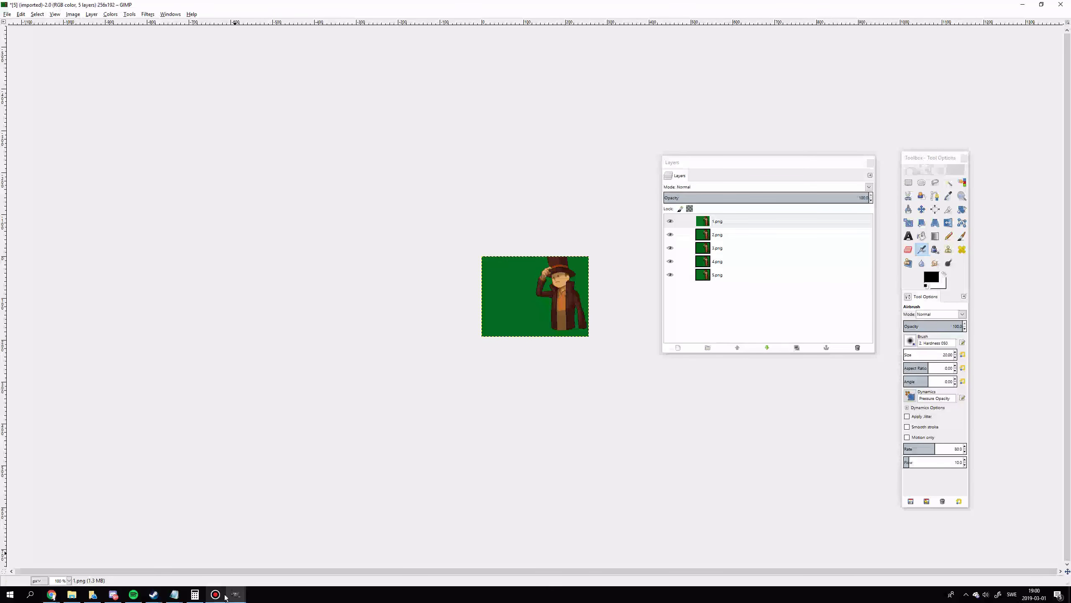
mouse_move(236, 595)
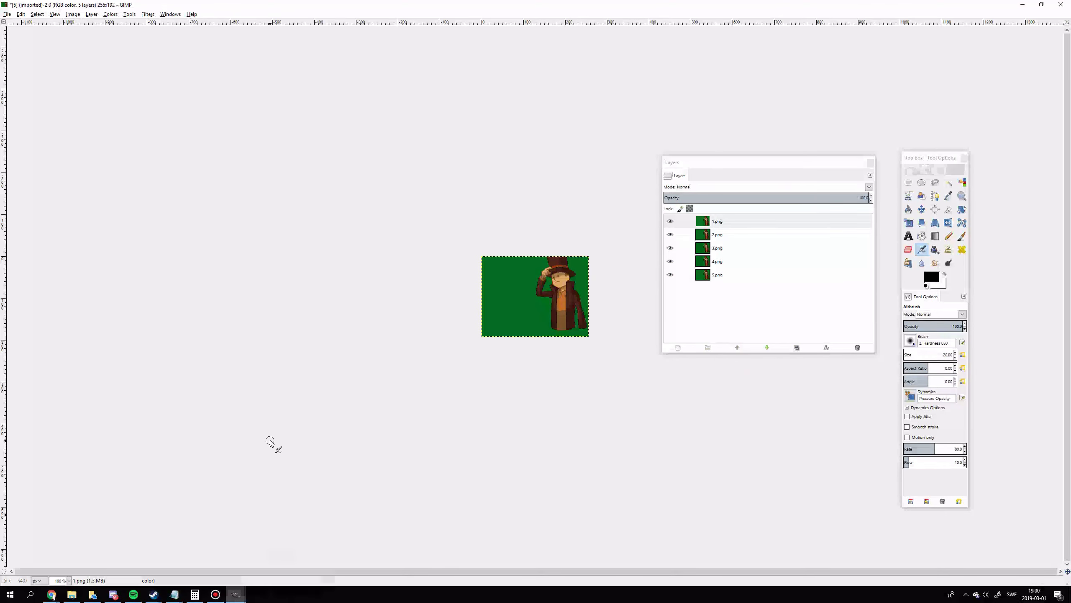
mouse_move(175, 595)
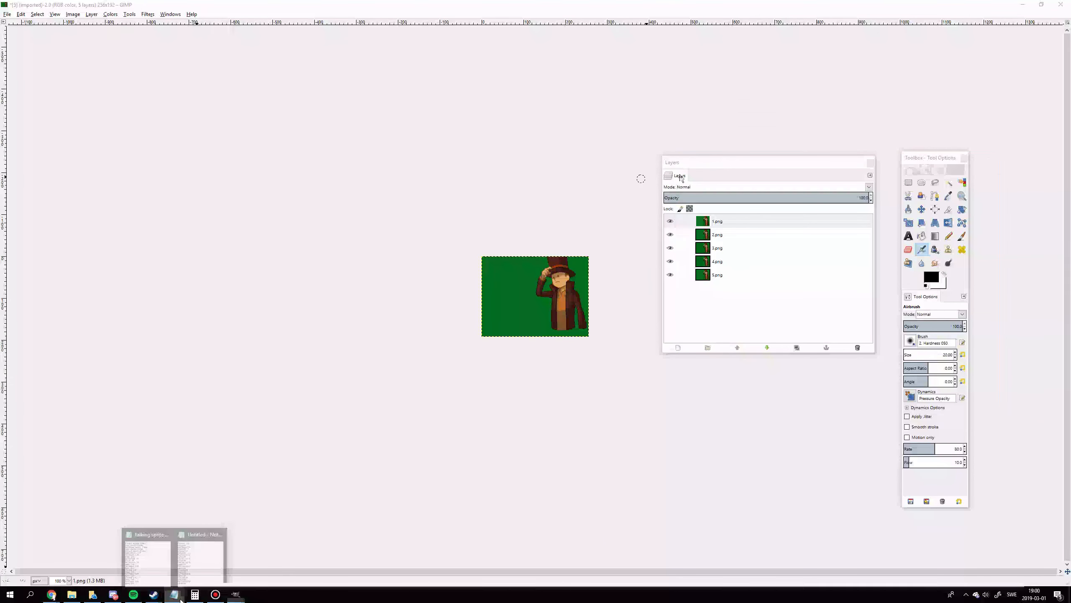
click(200, 557)
drag(157, 199, 85, 157)
drag(693, 160, 688, 159)
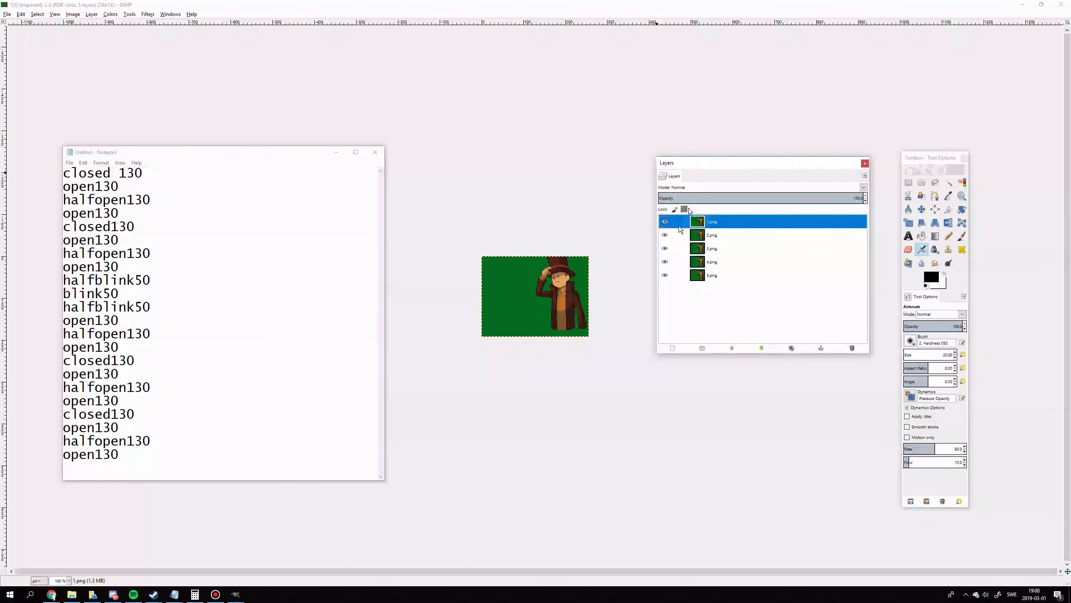
click(203, 254)
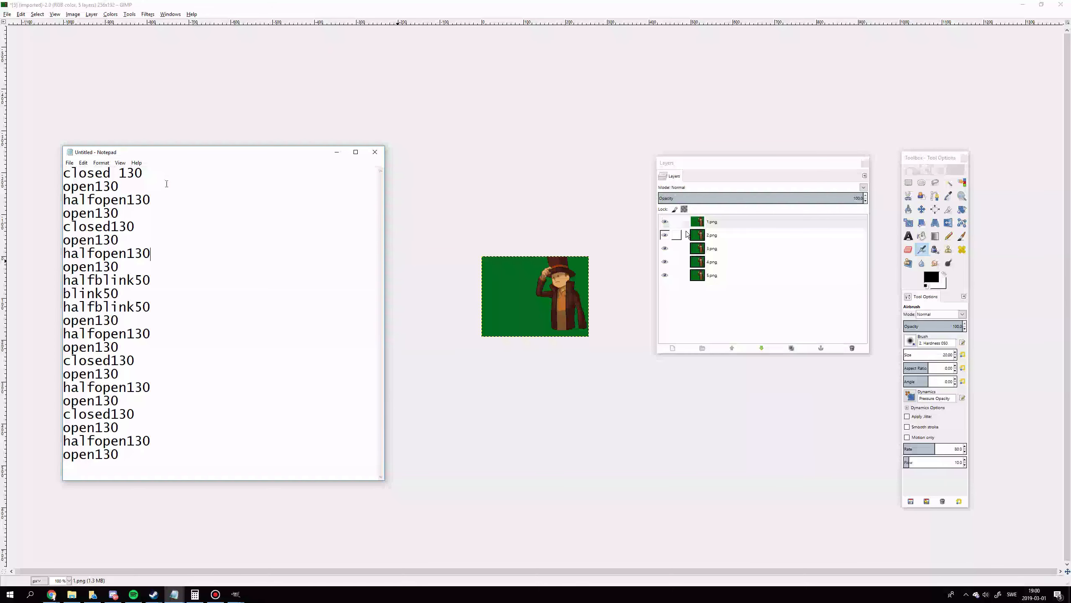
Step: Hide the layers 1.png, 2.png, 4.png and 5.png so that only 3.png is shown for checking its mouth state
click(665, 223)
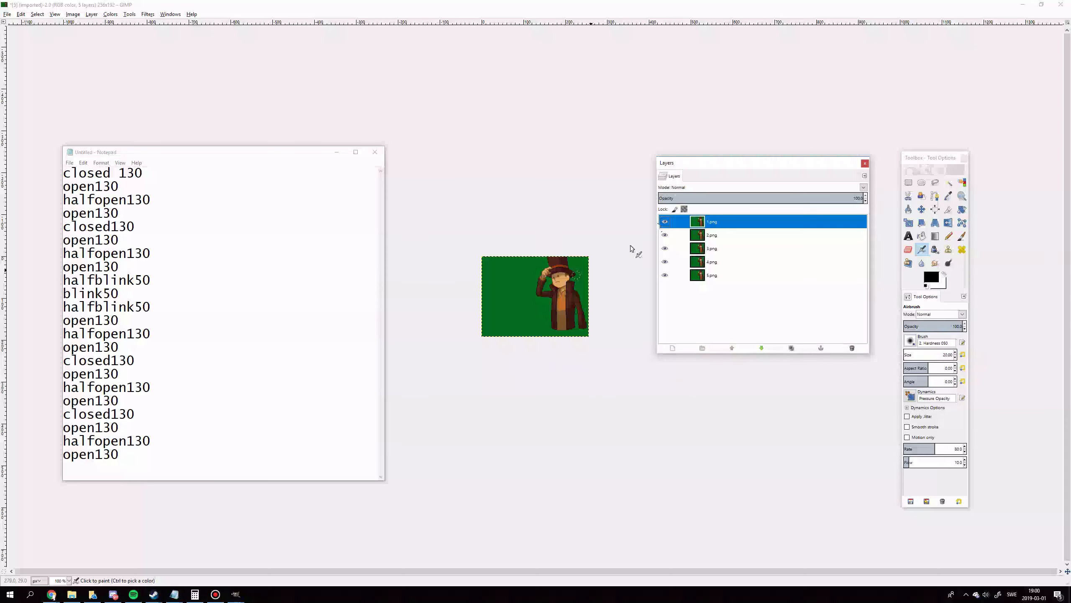
click(671, 235)
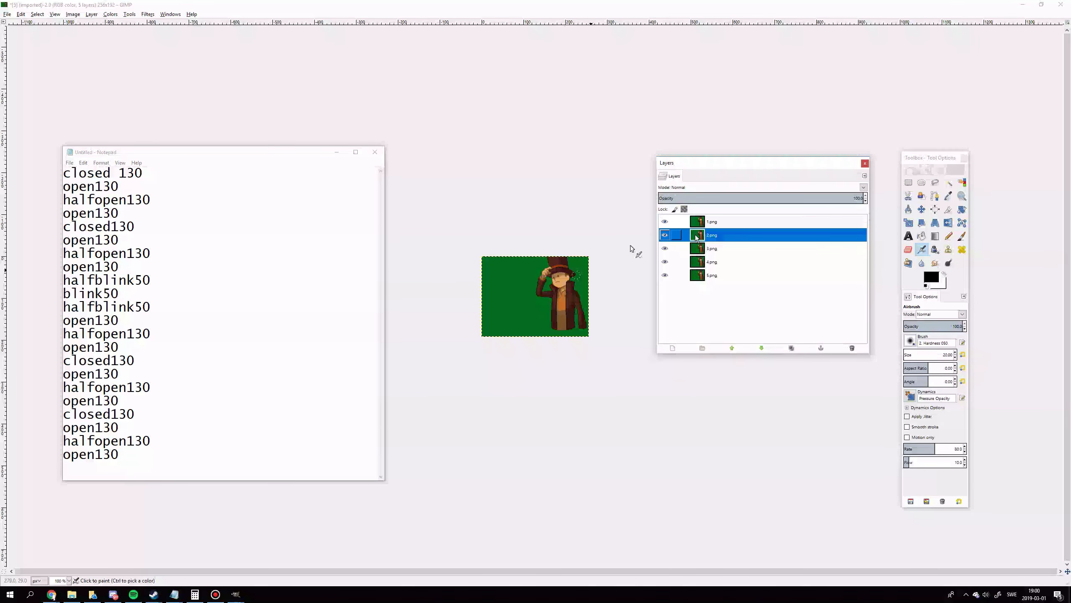
click(664, 221)
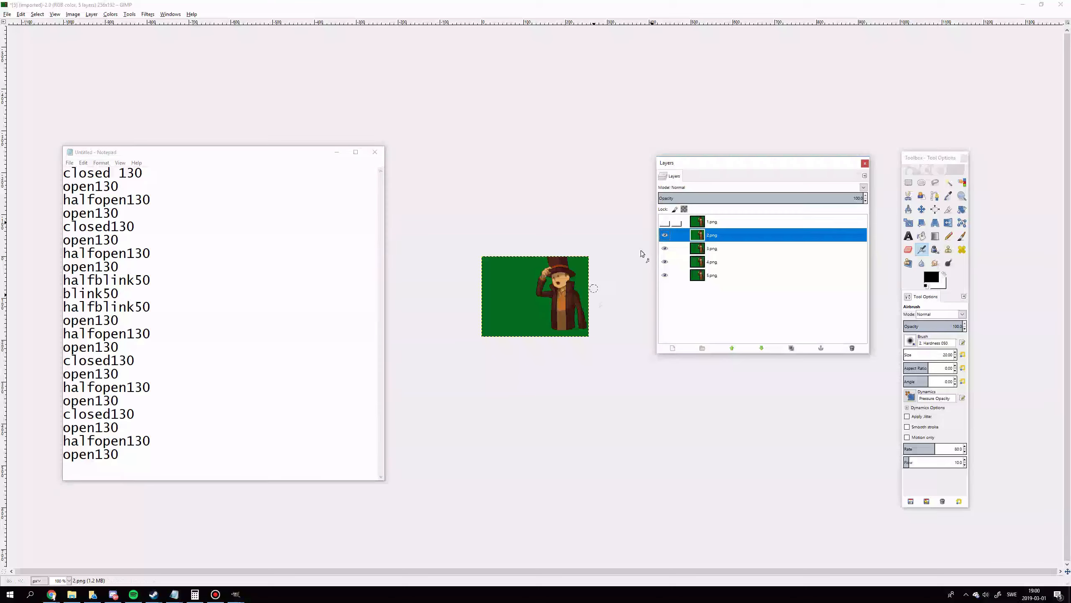
click(665, 249)
click(665, 262)
click(664, 275)
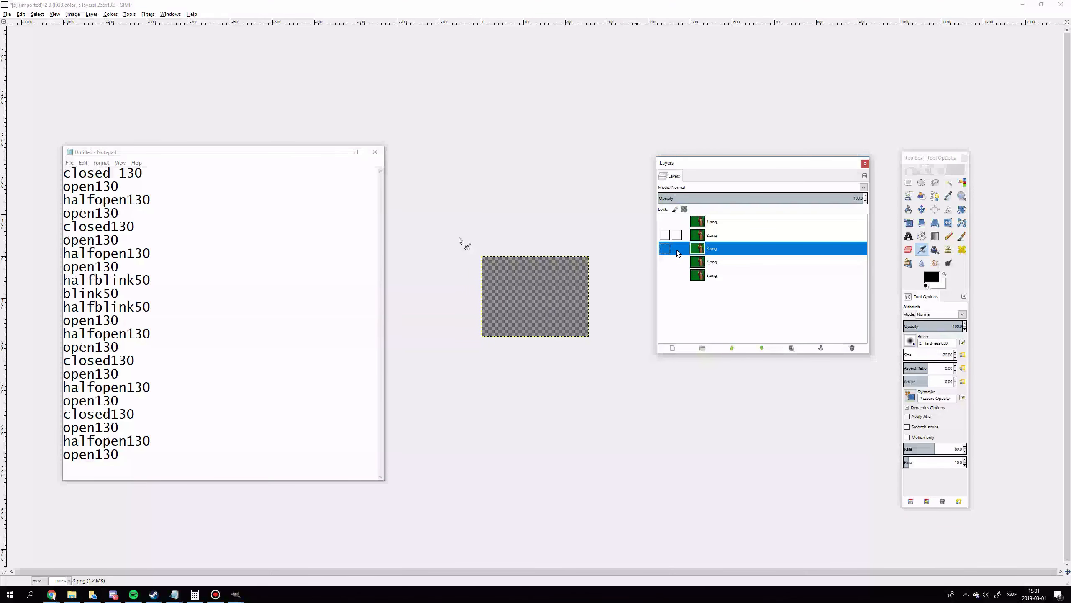
click(664, 248)
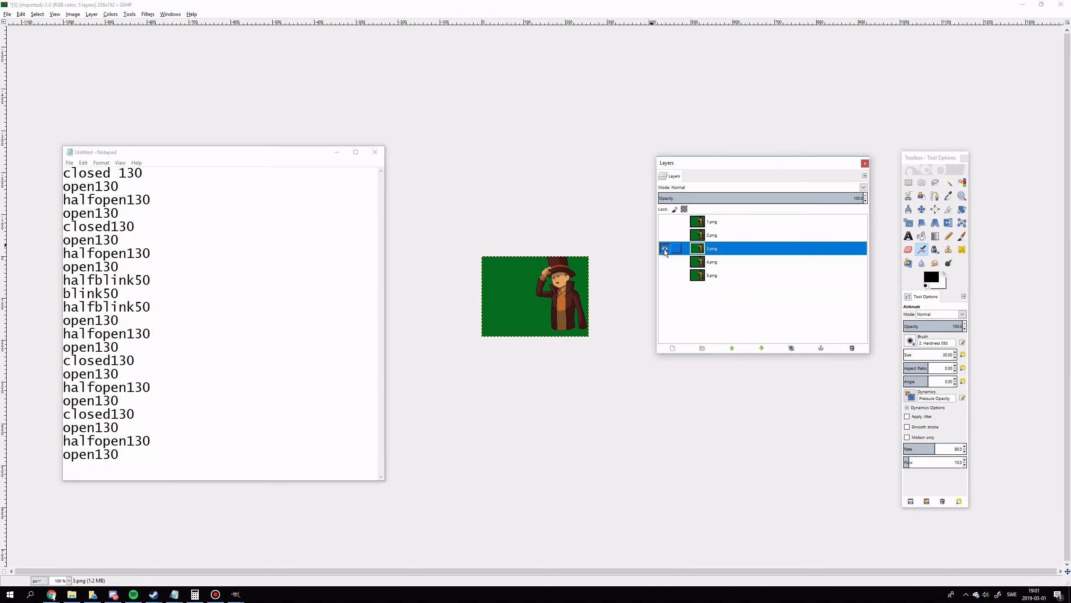
Step: Hide 3.png and show the layers 4.png and 2.png one at a time to check their mouth and eye states
click(665, 250)
click(662, 261)
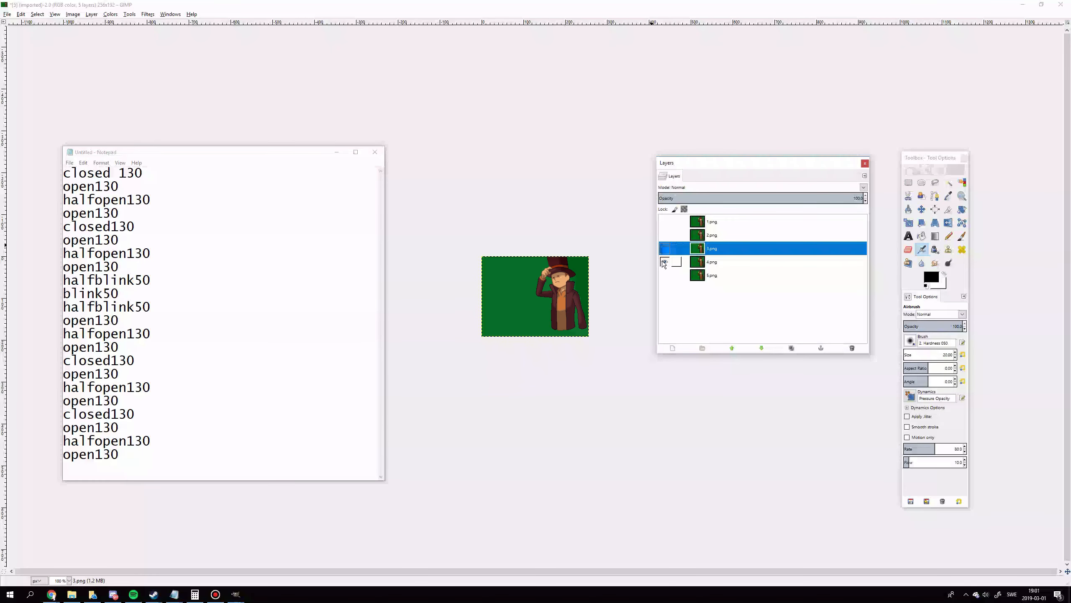
click(729, 261)
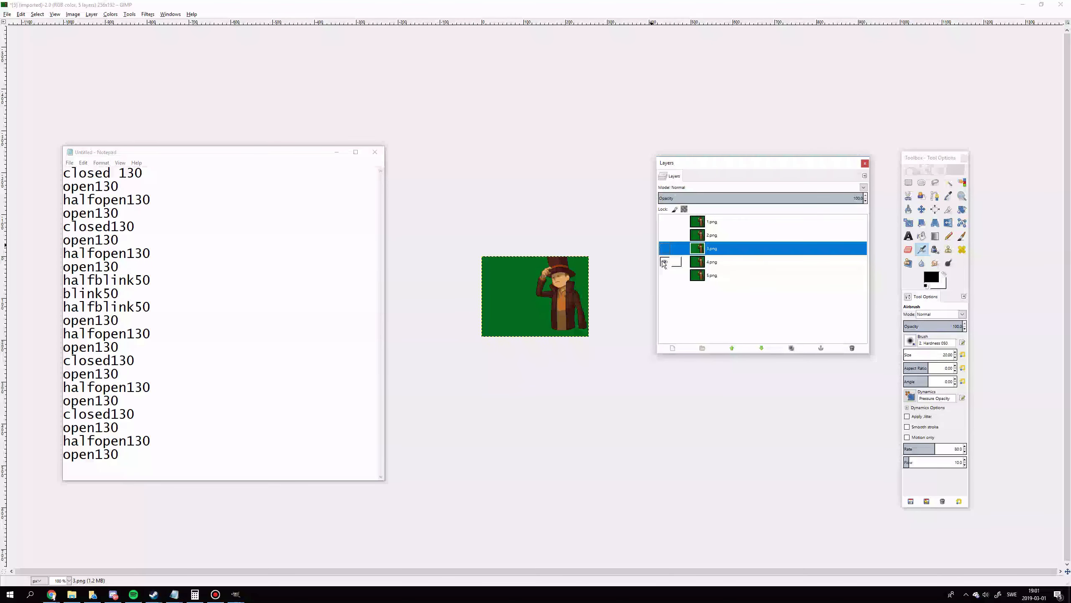
click(664, 262)
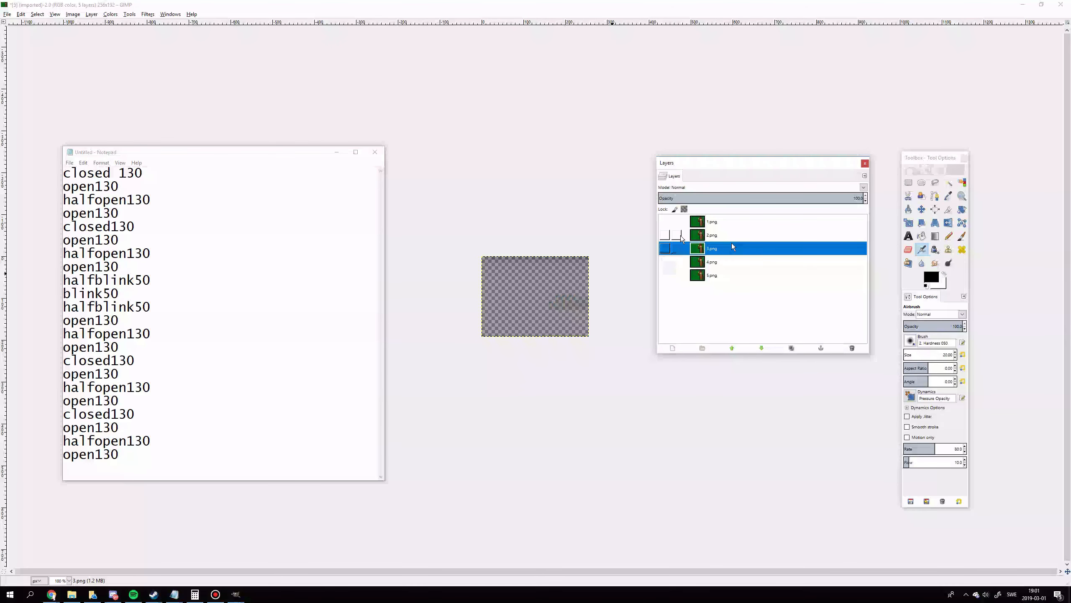
click(664, 235)
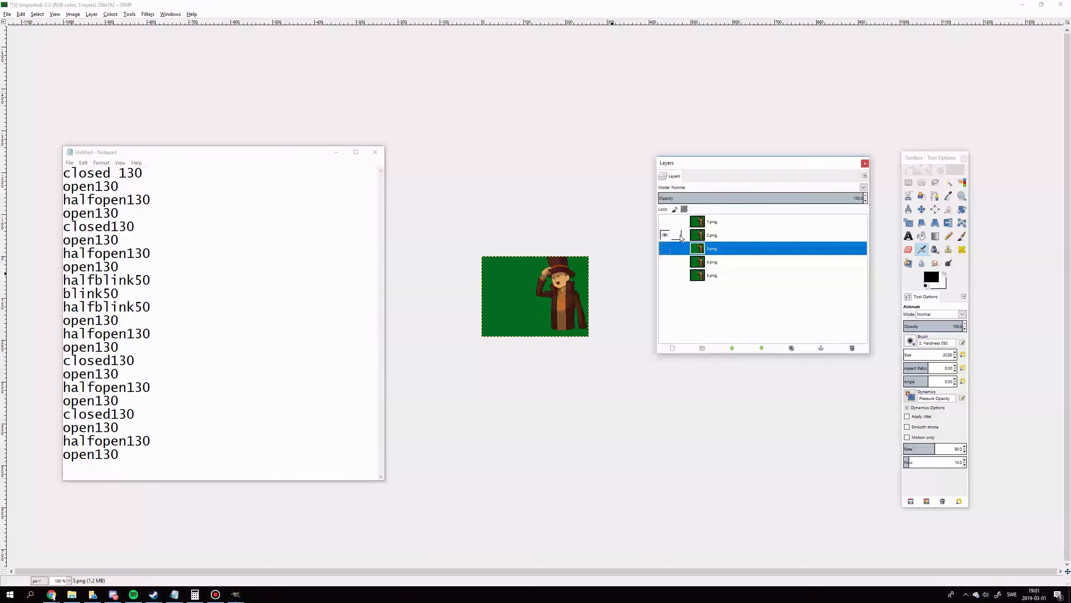
Step: Duplicate the layer 2.png, place the copy directly below 3.png, and check it before hiding all layers again
right_click(710, 232)
right_click(710, 233)
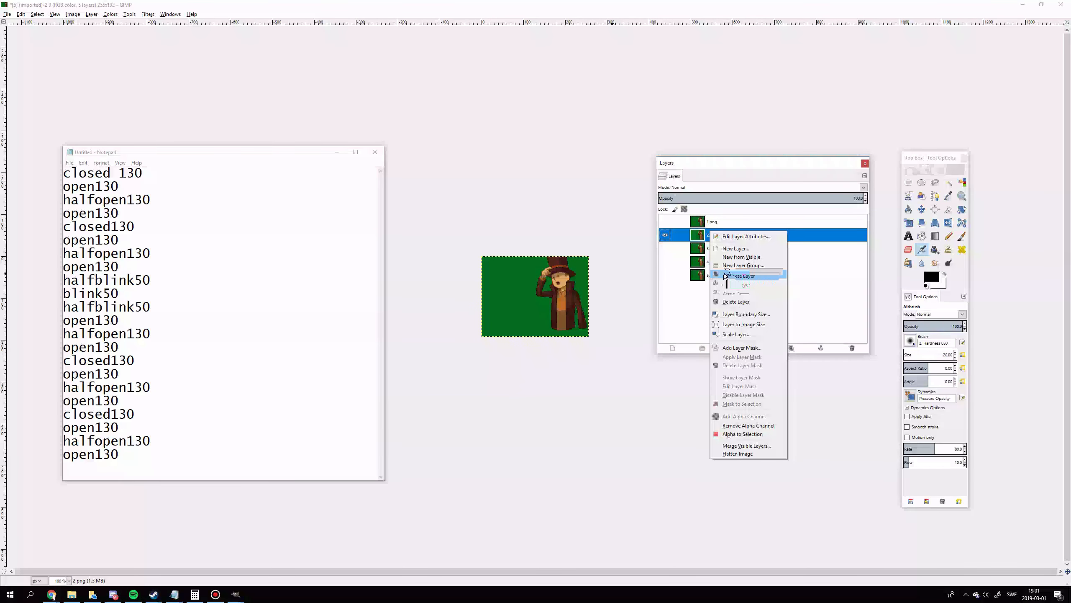
click(727, 275)
click(665, 235)
click(664, 262)
click(665, 248)
click(664, 248)
click(665, 262)
click(665, 261)
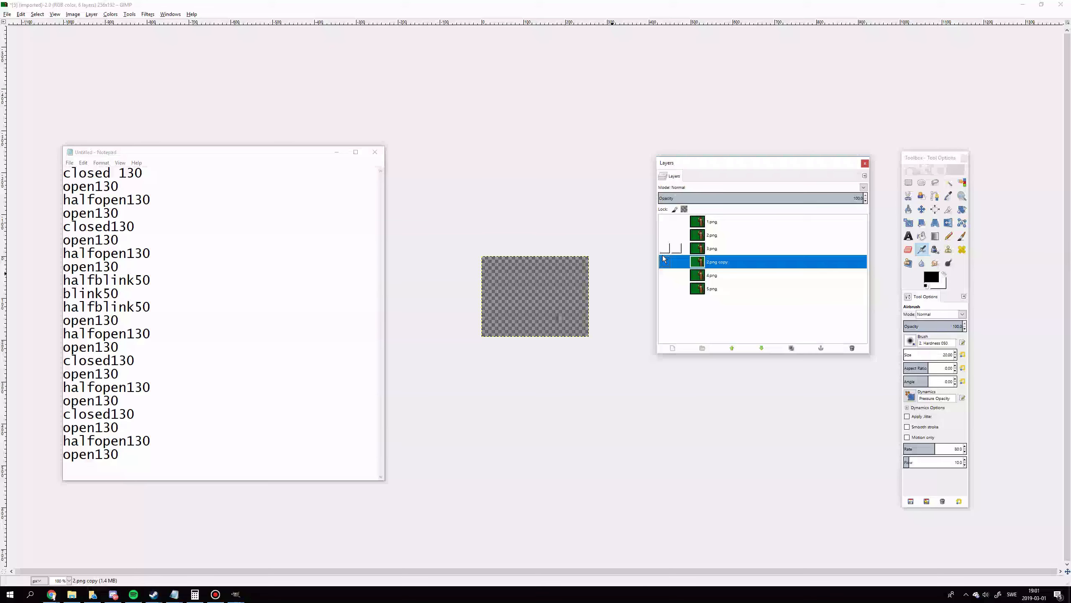
click(664, 261)
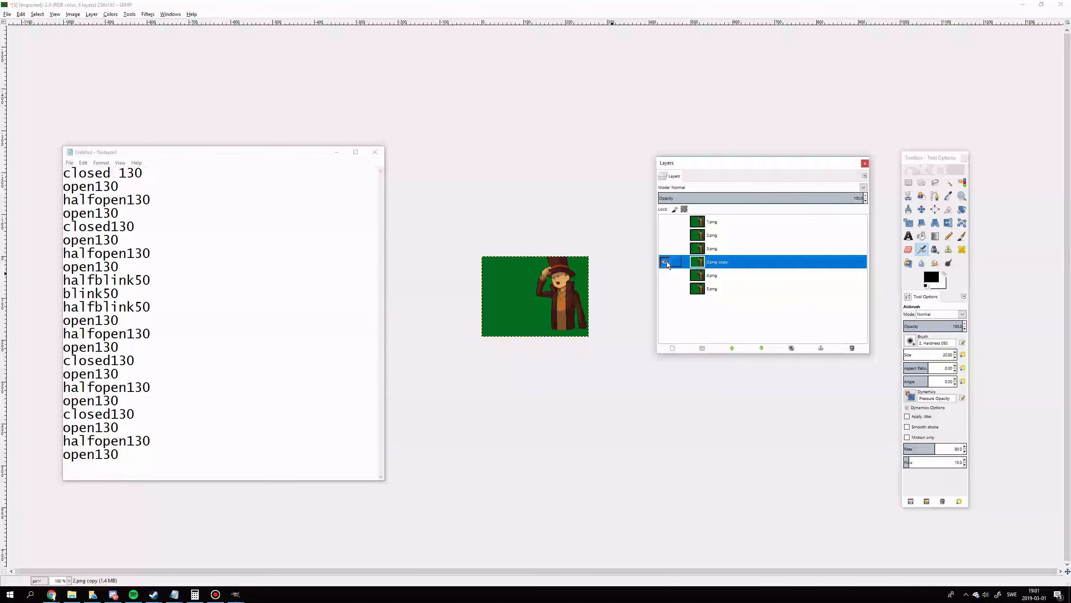
click(665, 262)
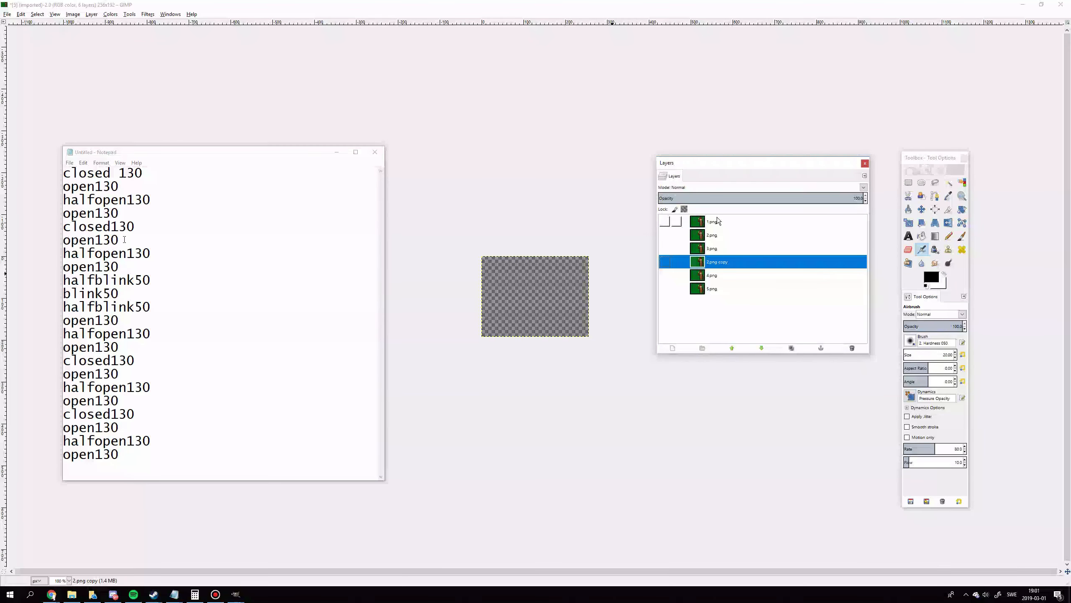
Step: Duplicate the layer 1.png and place the copy between "2.png copy" and 4.png
click(719, 218)
right_click(722, 220)
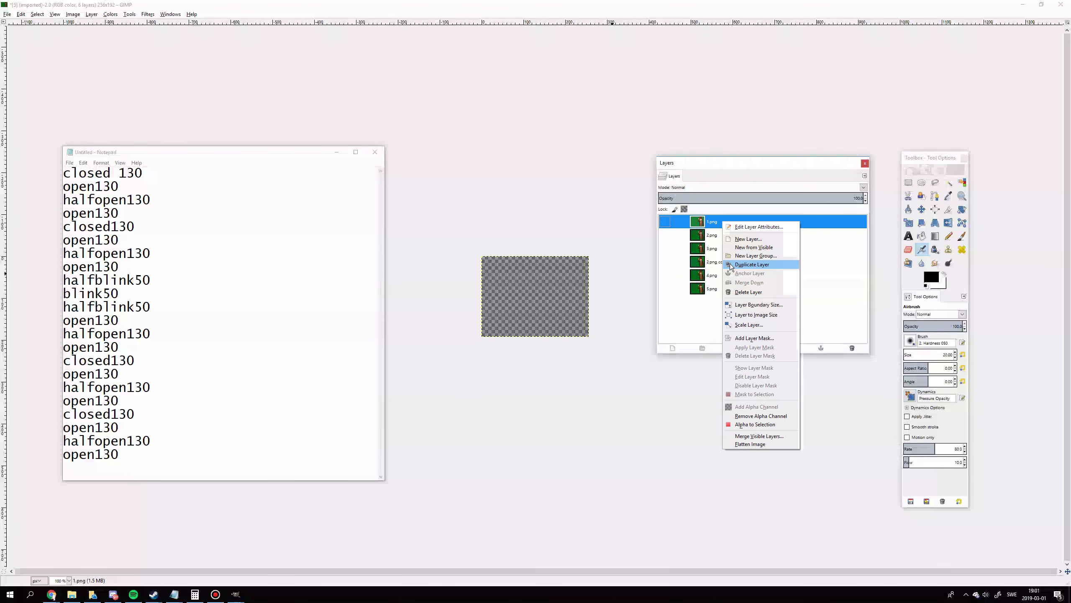
click(752, 264)
drag(710, 227, 722, 287)
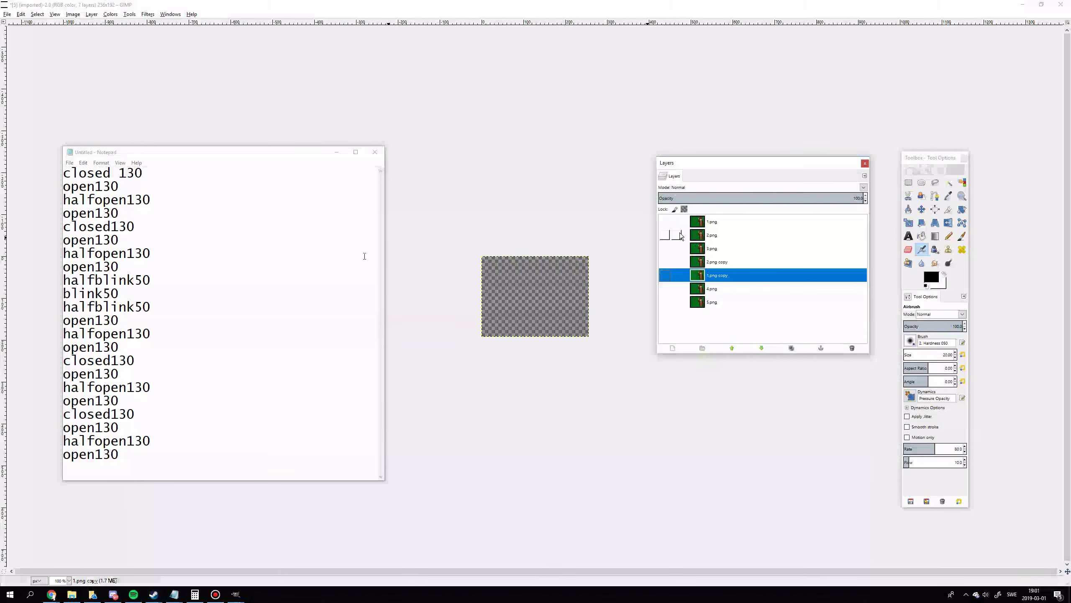
Step: Check the open-mouth frame, then duplicate 2.png and place the new copy directly below "1.png copy"
click(666, 234)
click(666, 235)
click(665, 262)
right_click(743, 232)
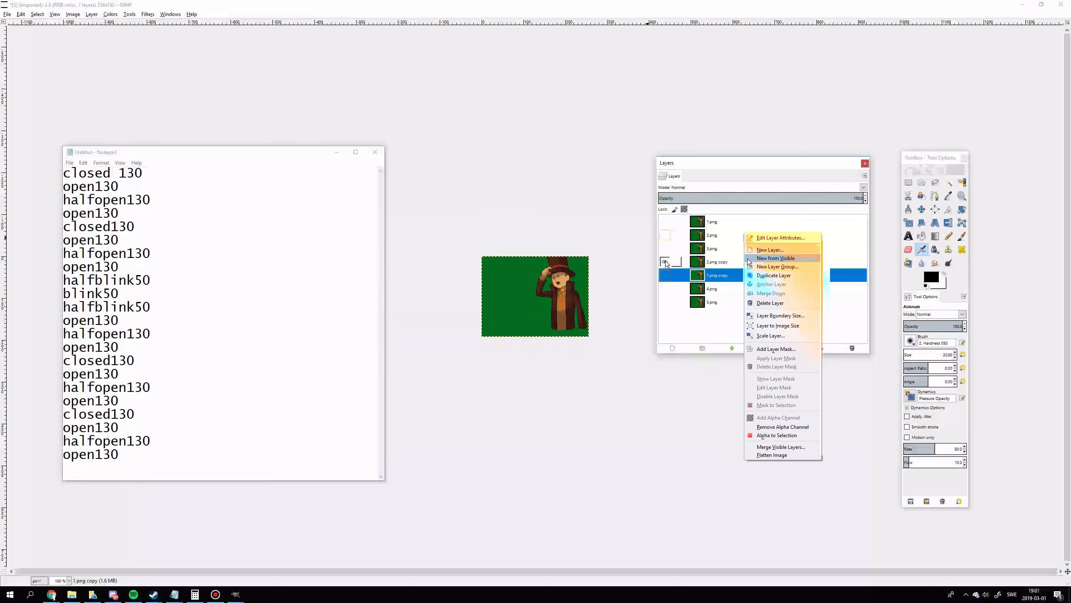
click(764, 275)
drag(720, 233, 735, 295)
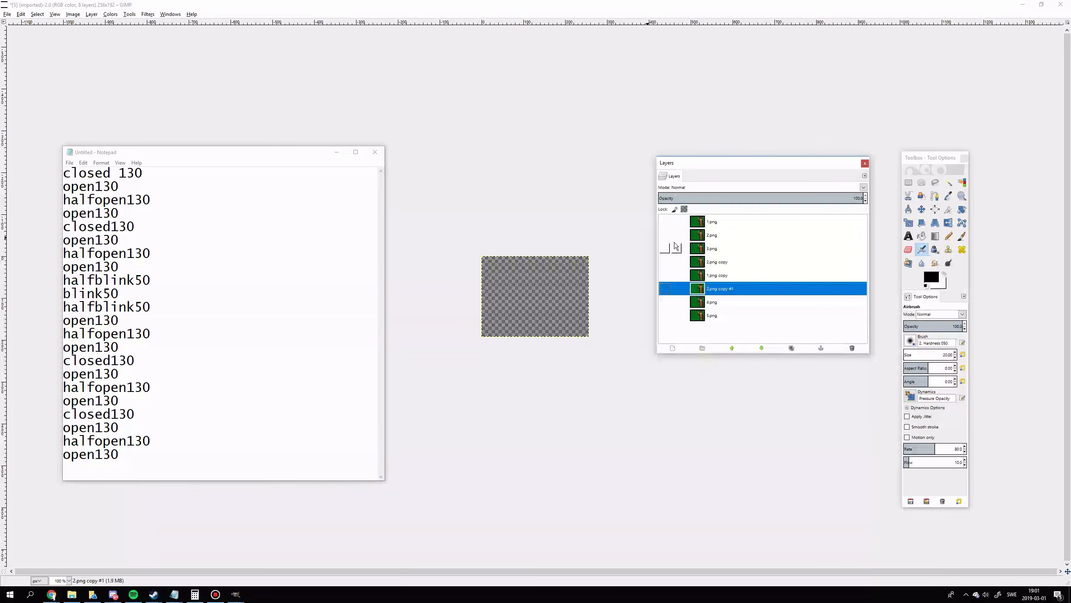
Step: Duplicate the layer 3.png and place the copy directly below "2.png copy #1"
right_click(712, 248)
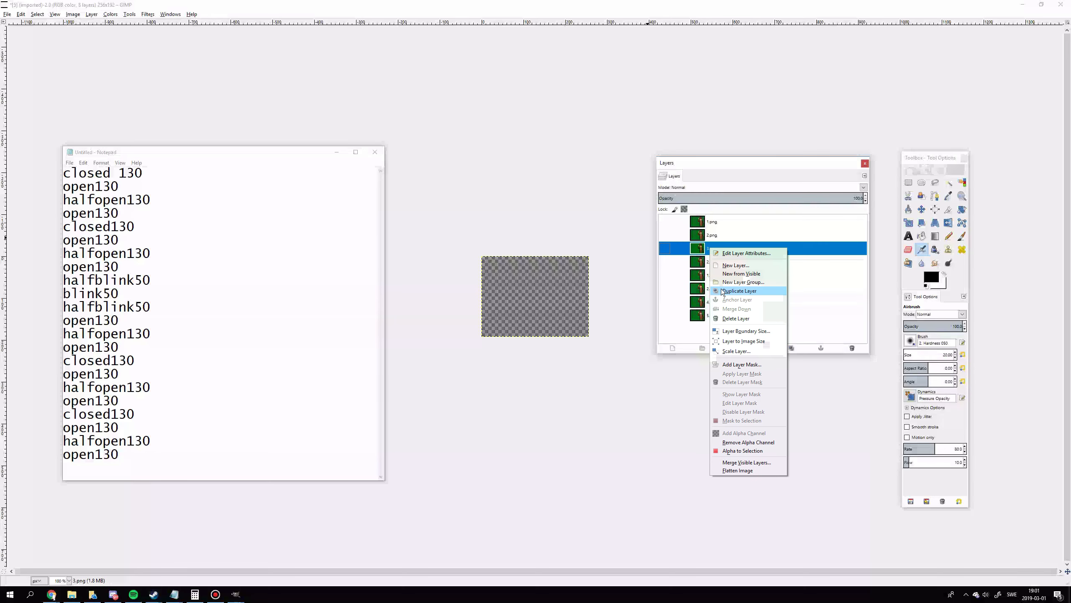
click(759, 289)
drag(678, 248, 739, 313)
key(Escape)
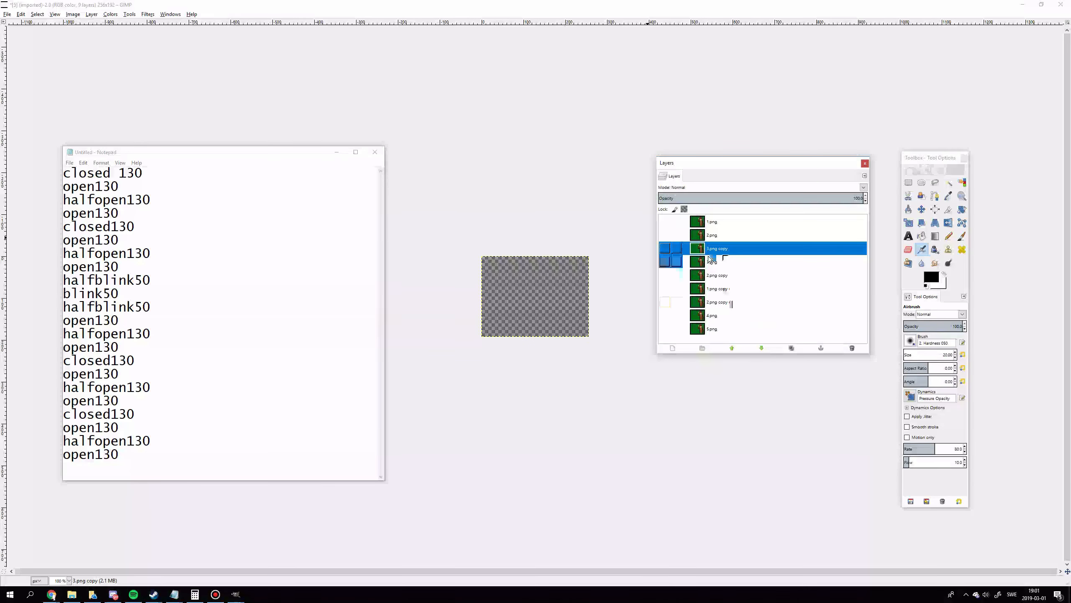
Step: Check and duplicate the layer "2.png copy", placing the new copy between "3.png copy" and 4.png
click(666, 262)
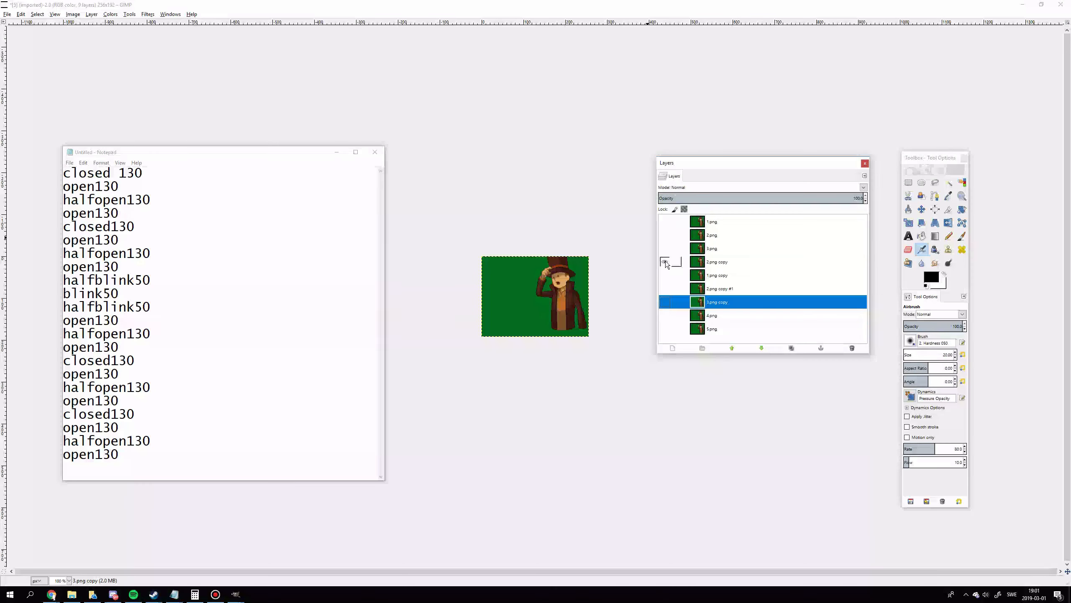
right_click(698, 262)
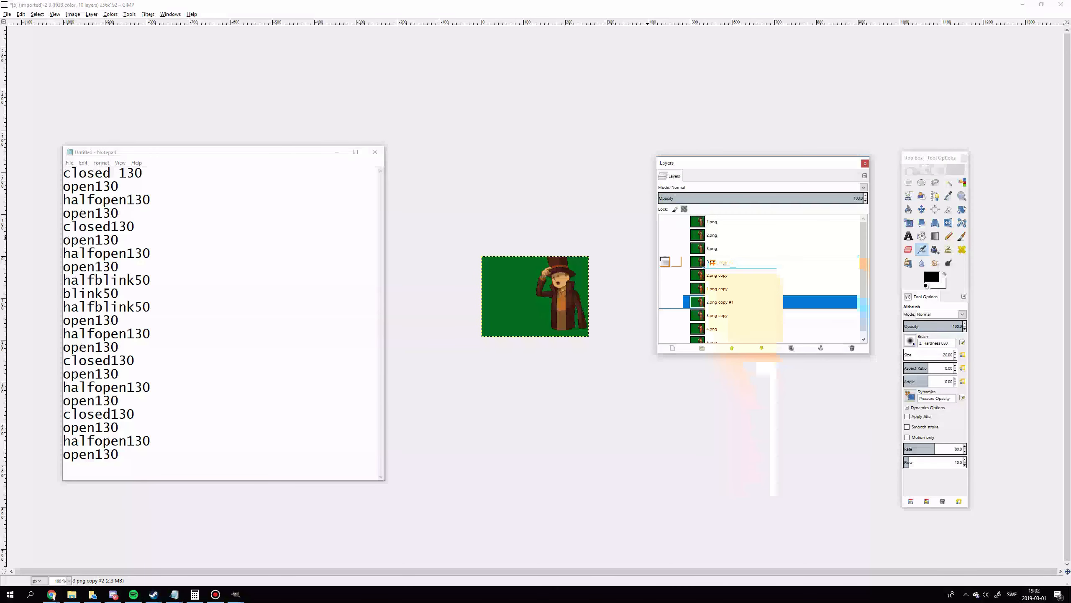
click(719, 308)
key(ctrl+z)
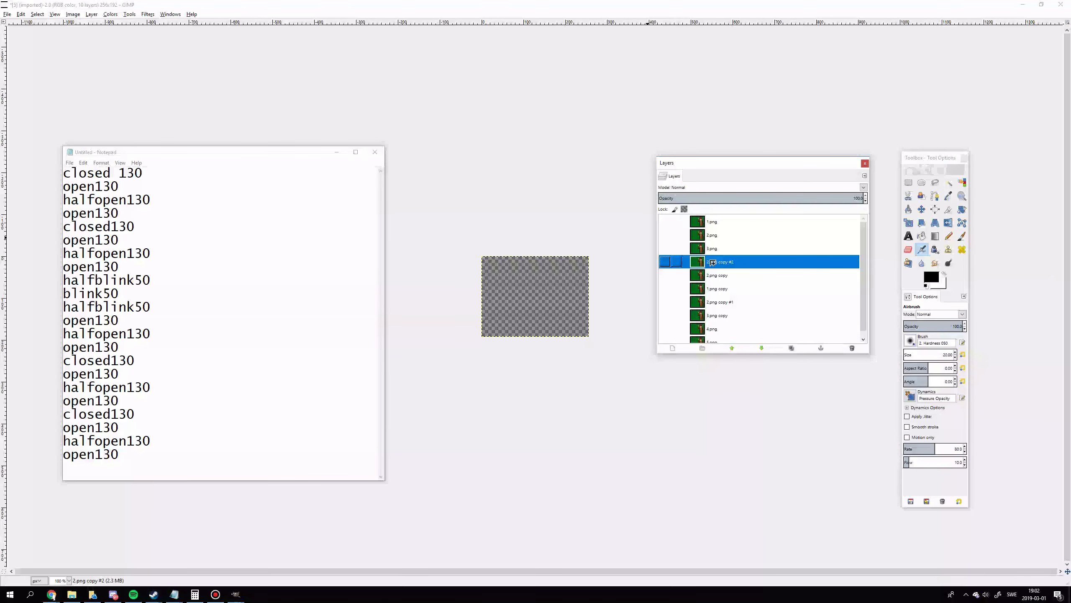
key(ctrl+y)
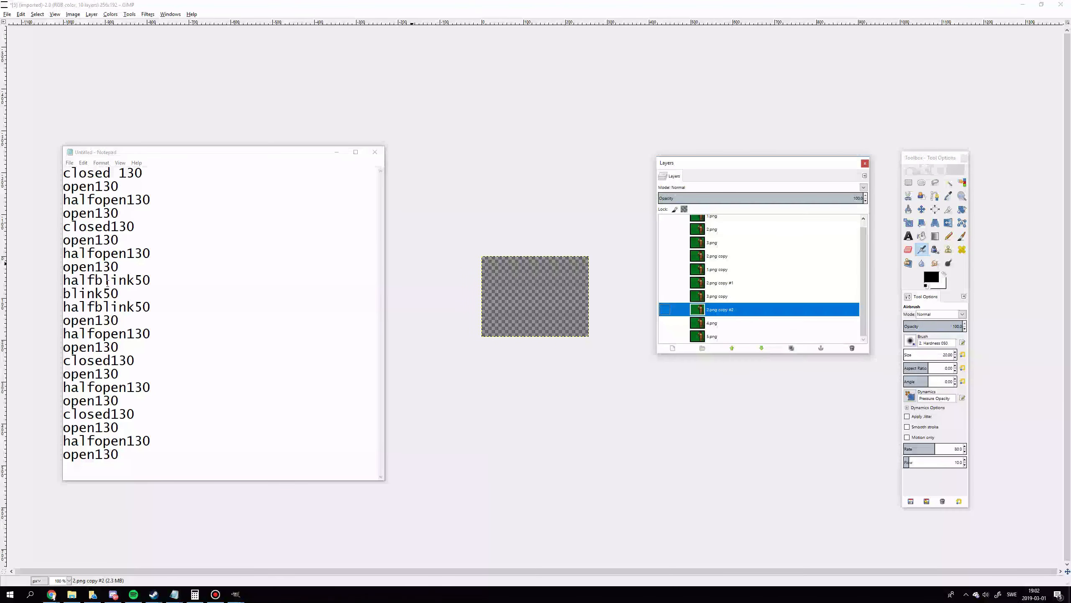
Step: Show and hide the layer 5.png to check its blink state
click(670, 337)
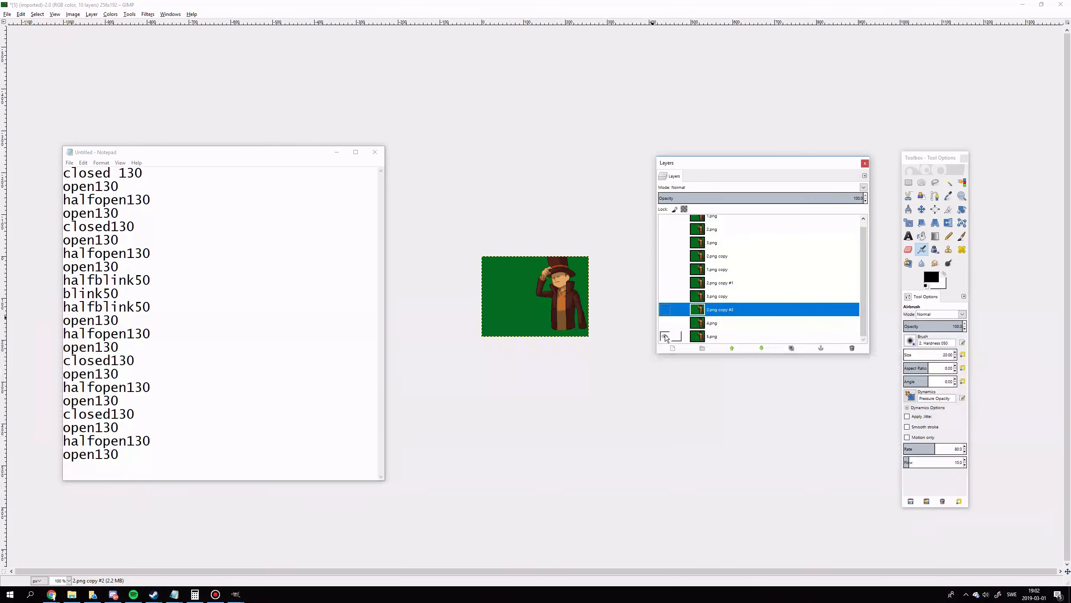
click(665, 335)
click(665, 335)
click(665, 335)
Step: Duplicate the layer 4.png, place the copy at the bottom of the stack below 5.png, and check both layers
click(703, 323)
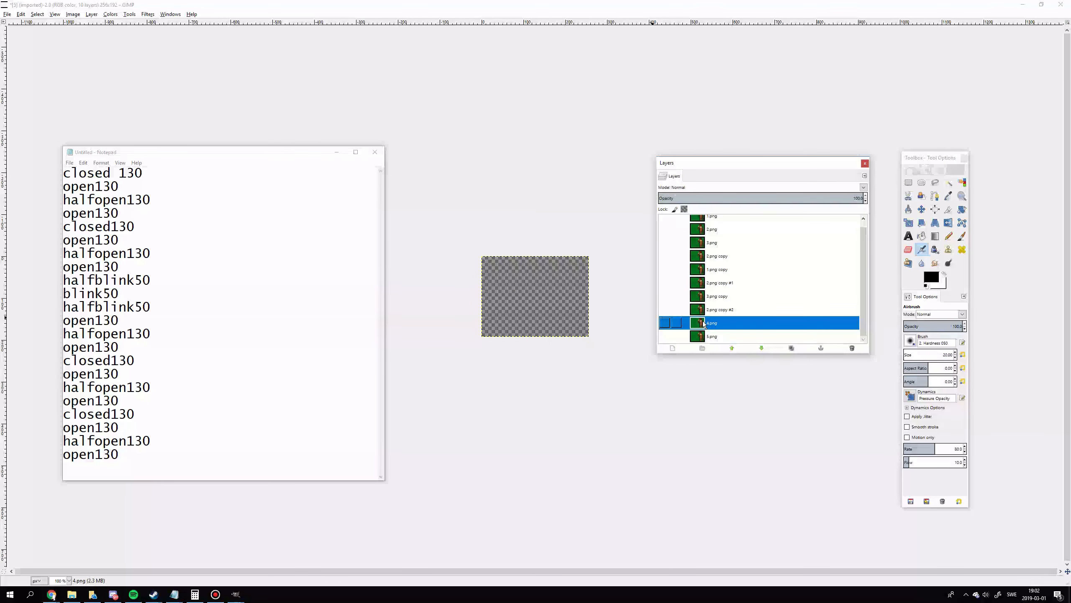
right_click(704, 323)
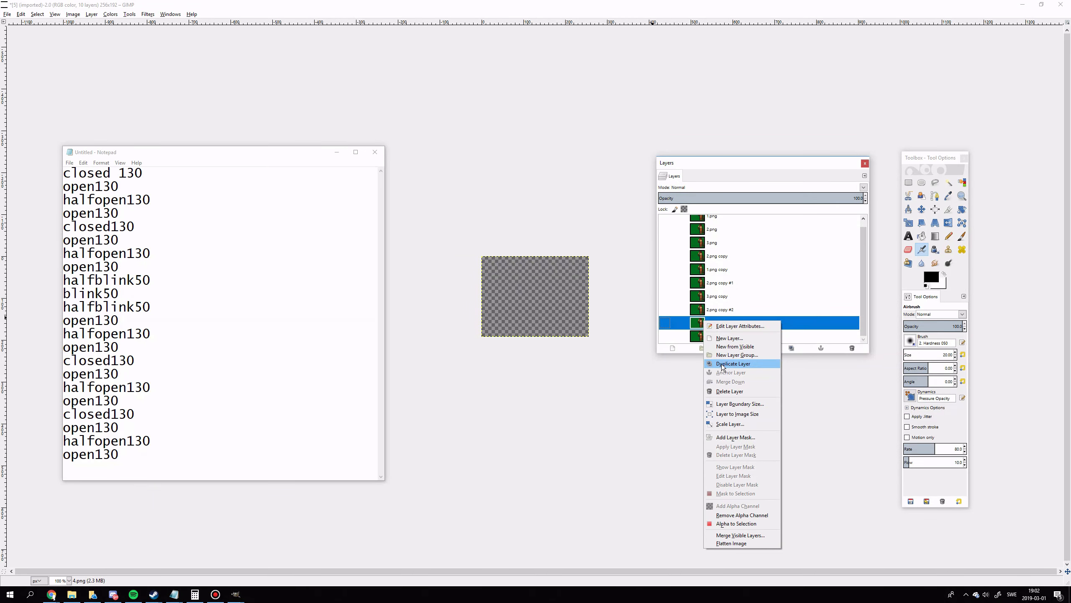
click(725, 364)
drag(714, 310, 715, 341)
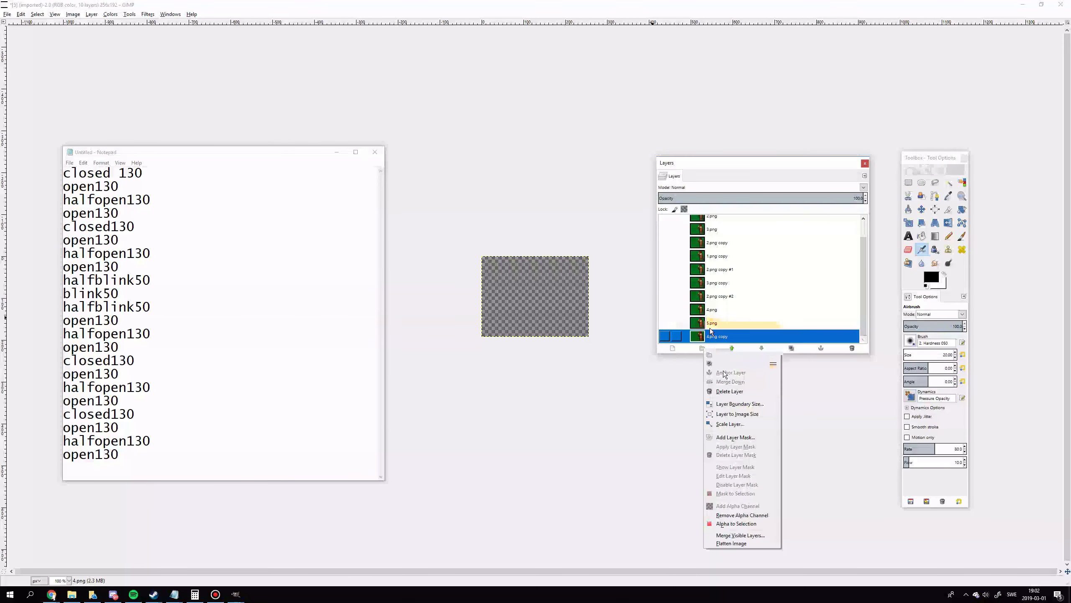
click(665, 323)
click(665, 323)
click(664, 336)
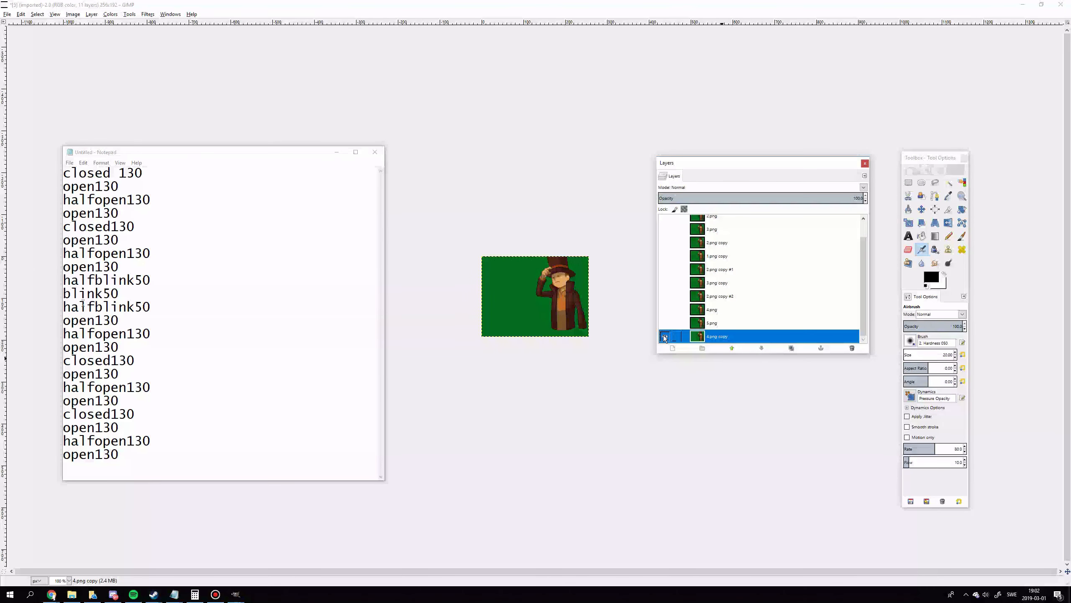
click(664, 336)
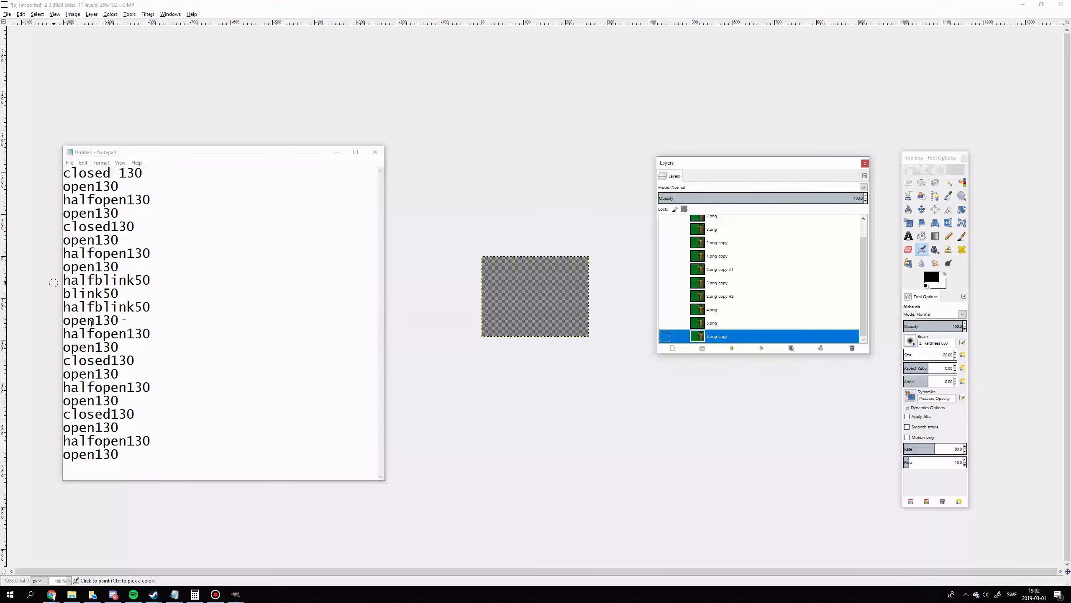
Step: Duplicate the layer 2.png and place the new copy at the bottom of the stack below "4.png copy"
scroll(783, 286, up, 2)
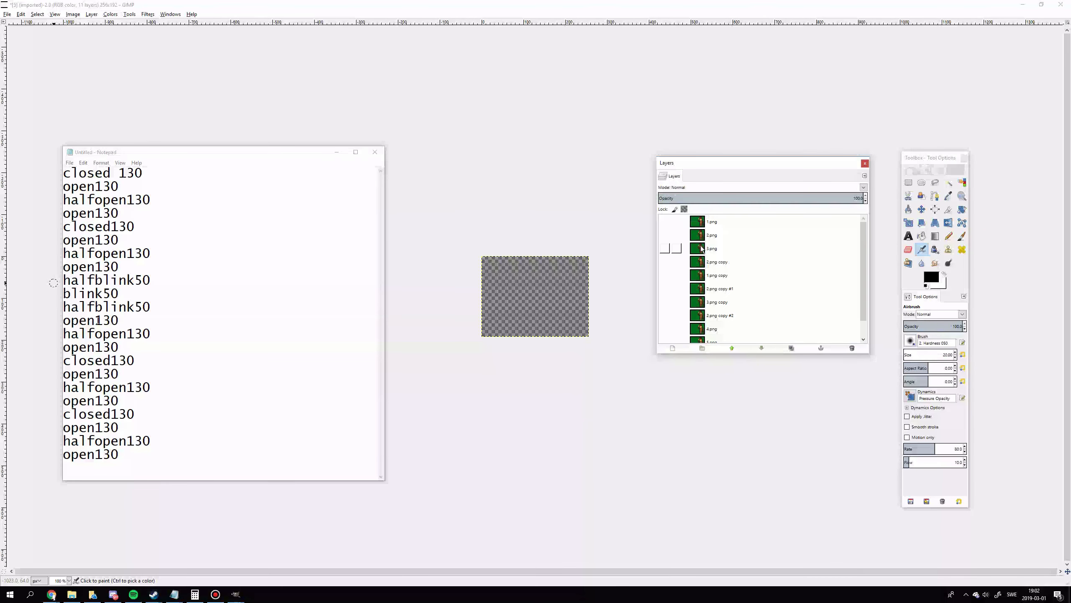
click(705, 235)
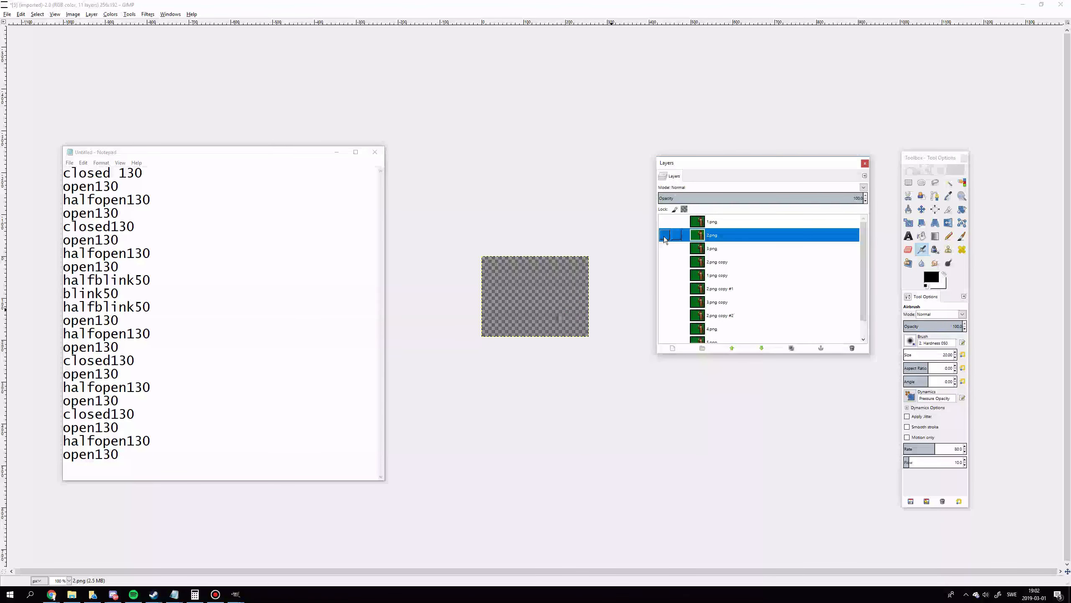
right_click(711, 235)
click(730, 279)
scroll(709, 230, up, 2)
drag(711, 237, 718, 340)
scroll(712, 242, up, 2)
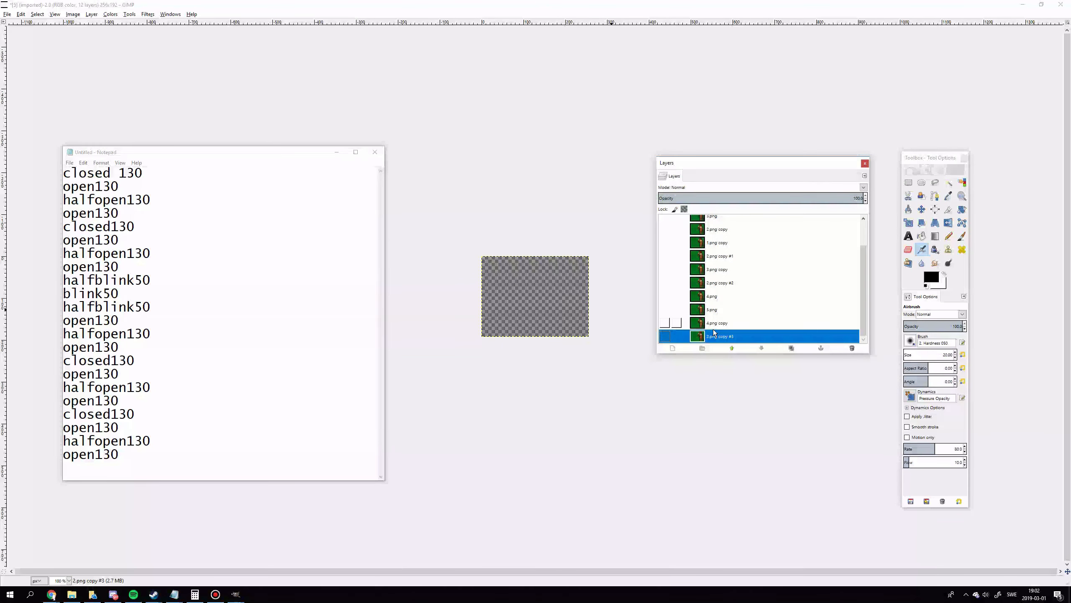
Step: Show and hide the layers "2.png copy #2" and 4.png in turn to check their frame states
click(664, 282)
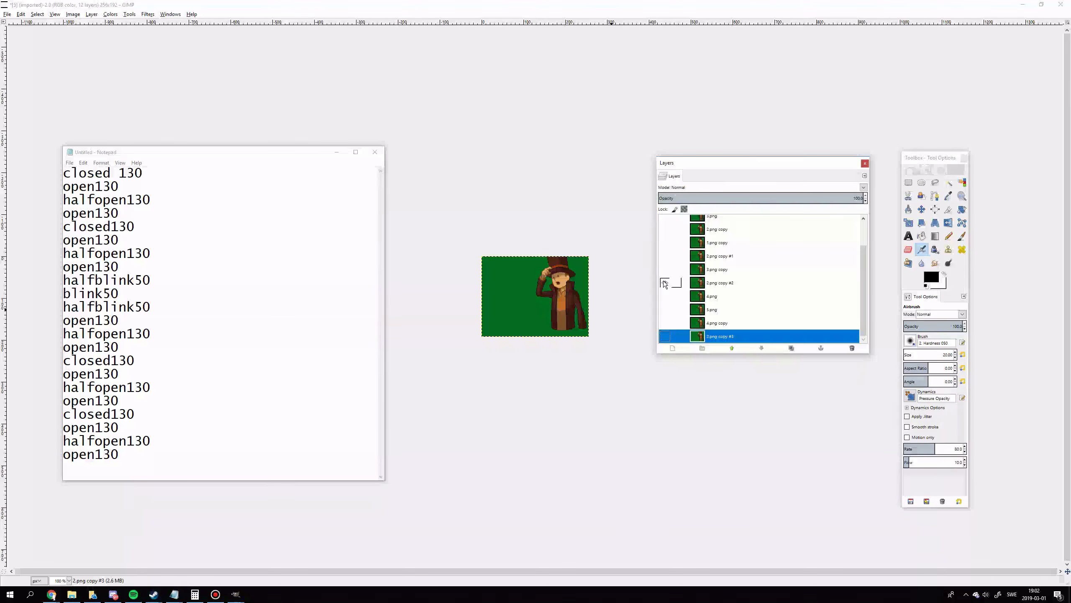
click(663, 282)
click(664, 296)
click(664, 296)
click(664, 282)
click(664, 283)
Step: Duplicate the layer "3.png copy" and place the new copy at the bottom of the stack below "2.png copy #3"
right_click(711, 270)
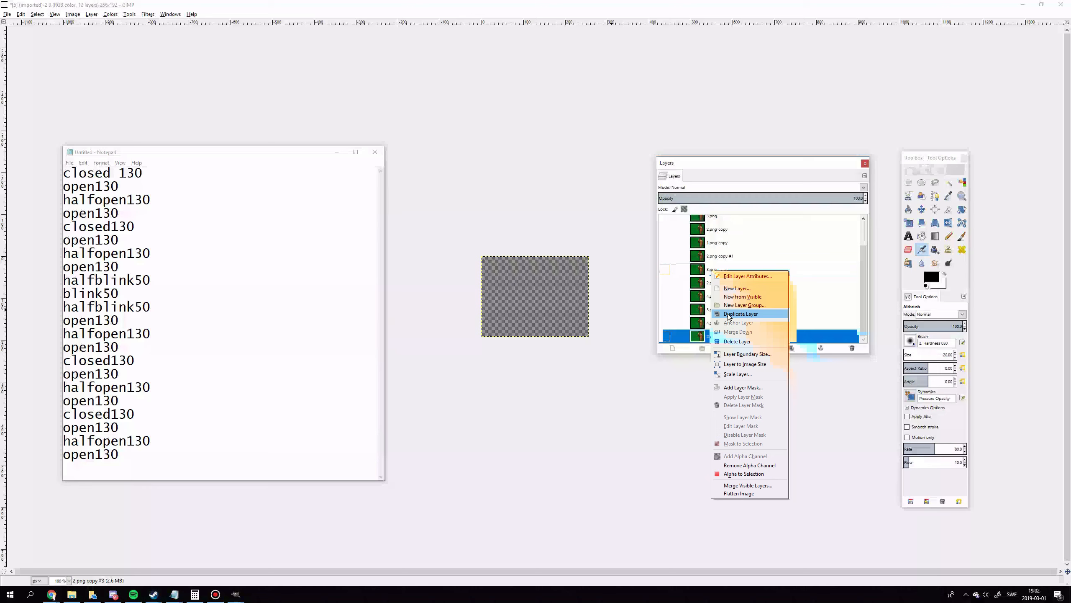
click(729, 315)
drag(717, 256, 707, 324)
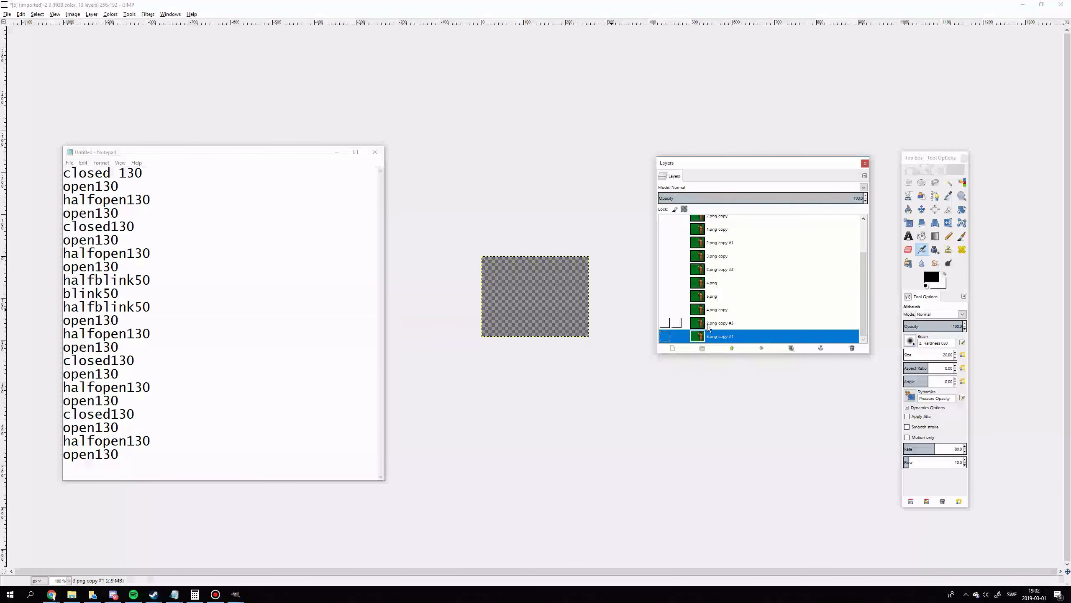
Step: Duplicate the layer "2.png copy #3", place the new copy below "3.png copy #1", and check its mouth state
click(708, 325)
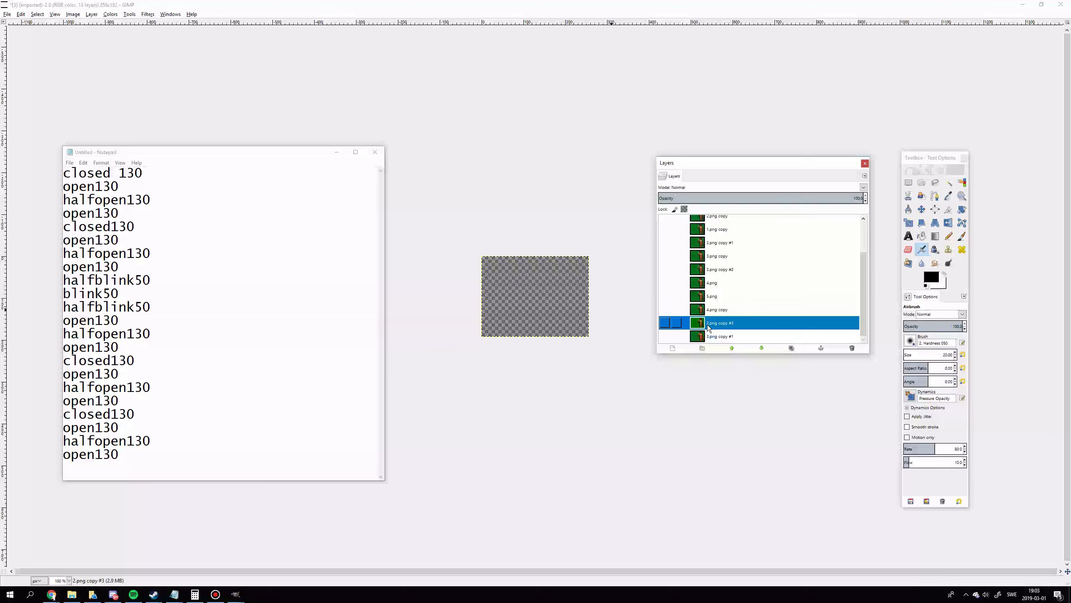
right_click(708, 325)
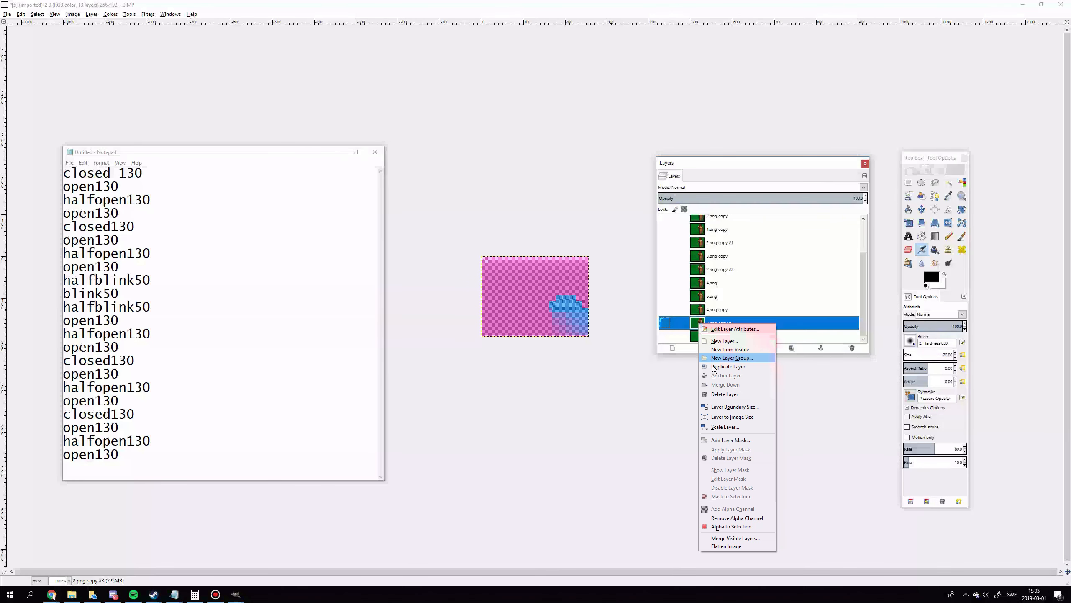
click(721, 373)
mouse_move(707, 317)
mouse_down()
mouse_move(717, 344)
mouse_move(701, 337)
mouse_up()
click(663, 336)
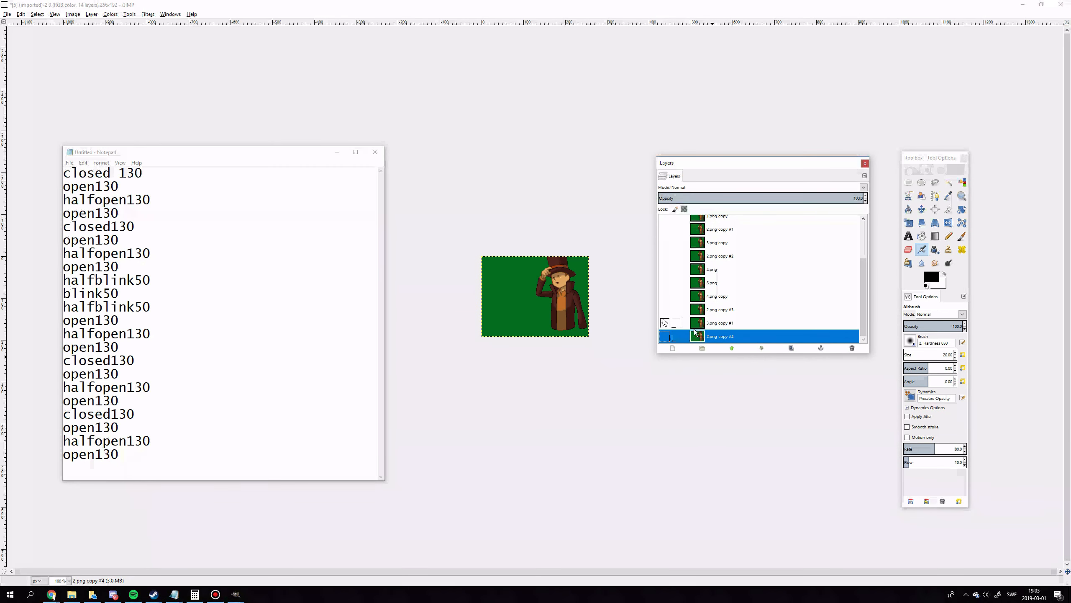
click(663, 336)
click(664, 336)
click(663, 336)
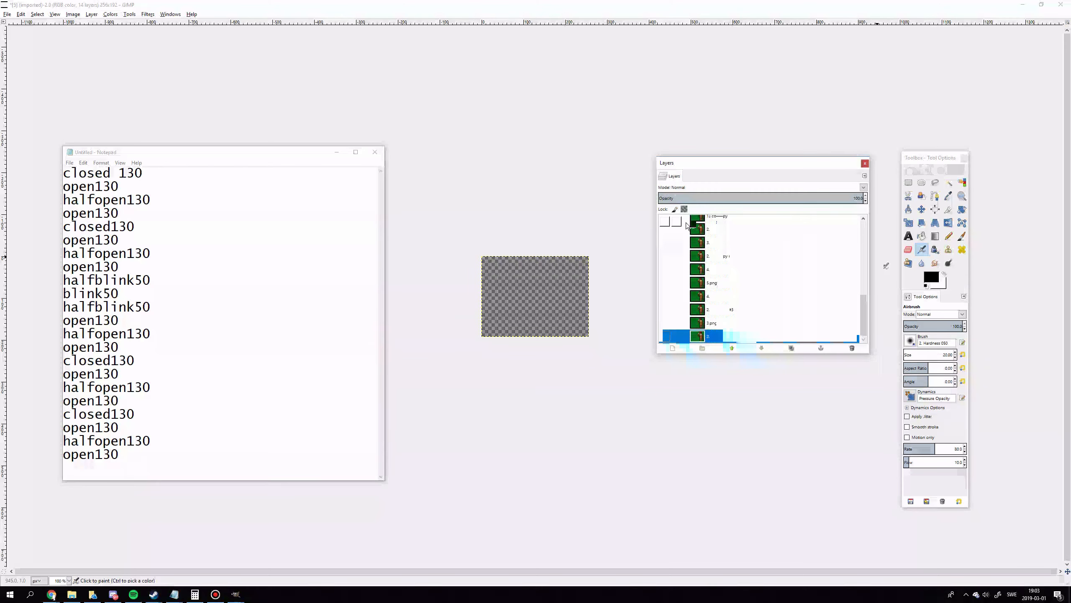
Step: Duplicate the layer 1.png and place the new copy at the bottom of the stack below "2.png copy #4"
click(666, 221)
click(666, 221)
right_click(703, 223)
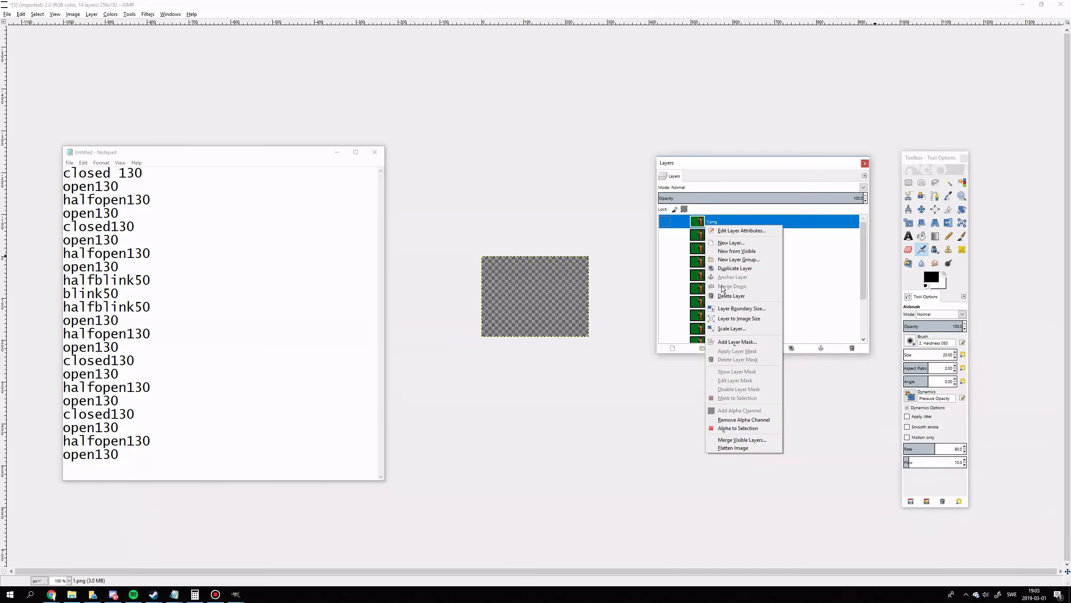
click(735, 267)
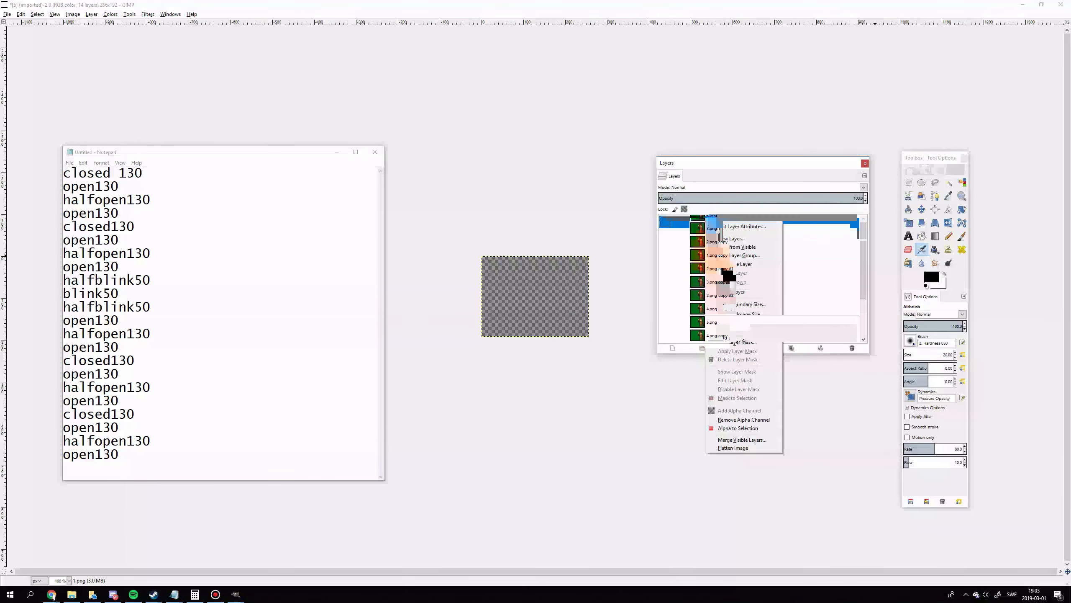
drag(740, 341, 734, 341)
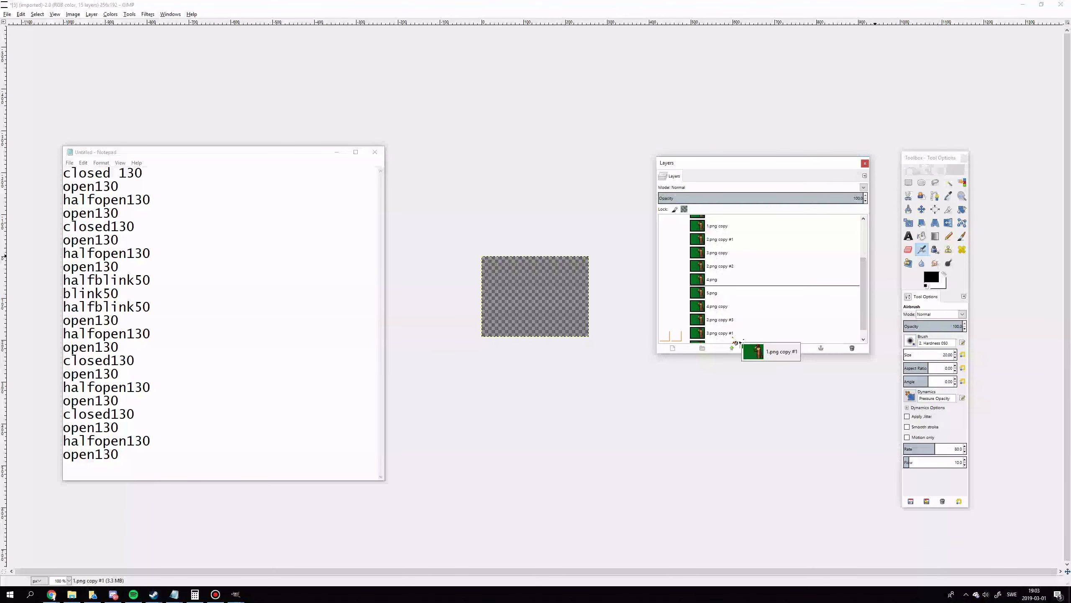
drag(741, 341, 738, 341)
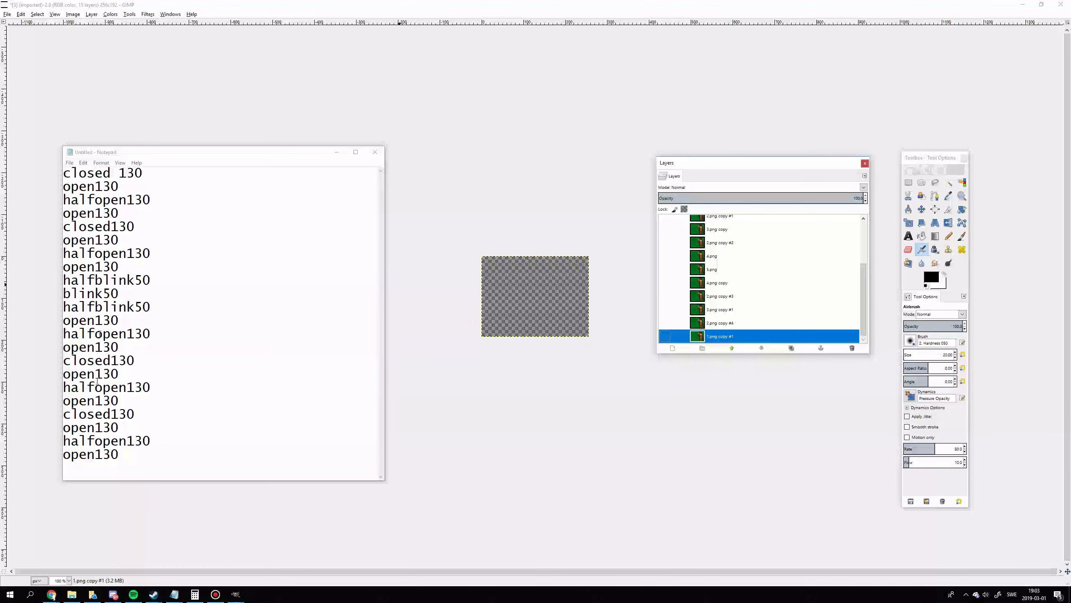
Step: Examine the open130, halfopen130, open130 lines before the last closed130 in the notes and compare them with "2.png copy #3" and "3.png copy #1"
click(66, 322)
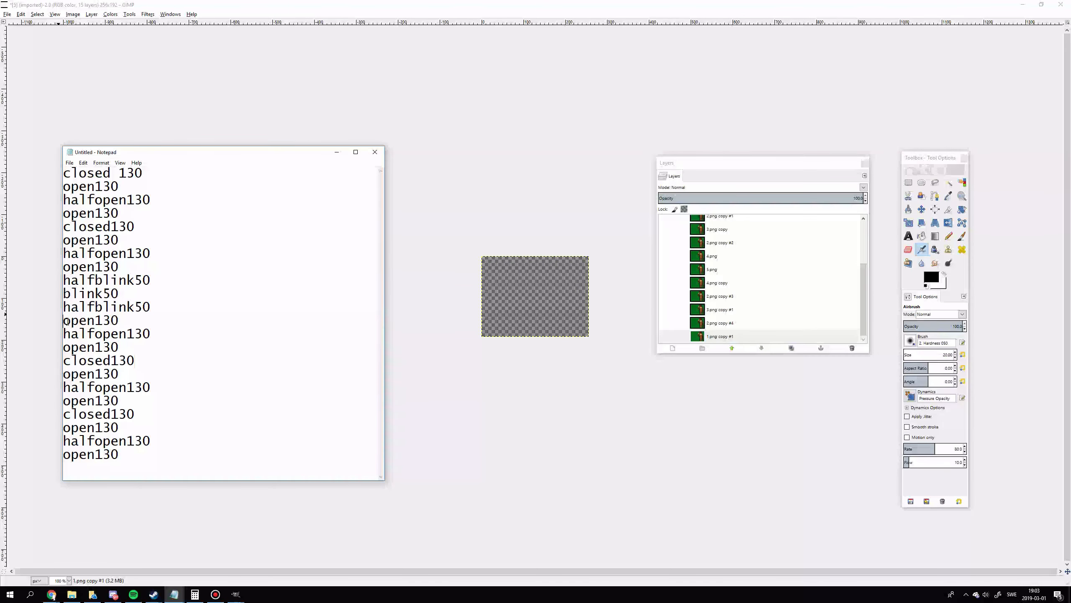
drag(64, 373, 109, 401)
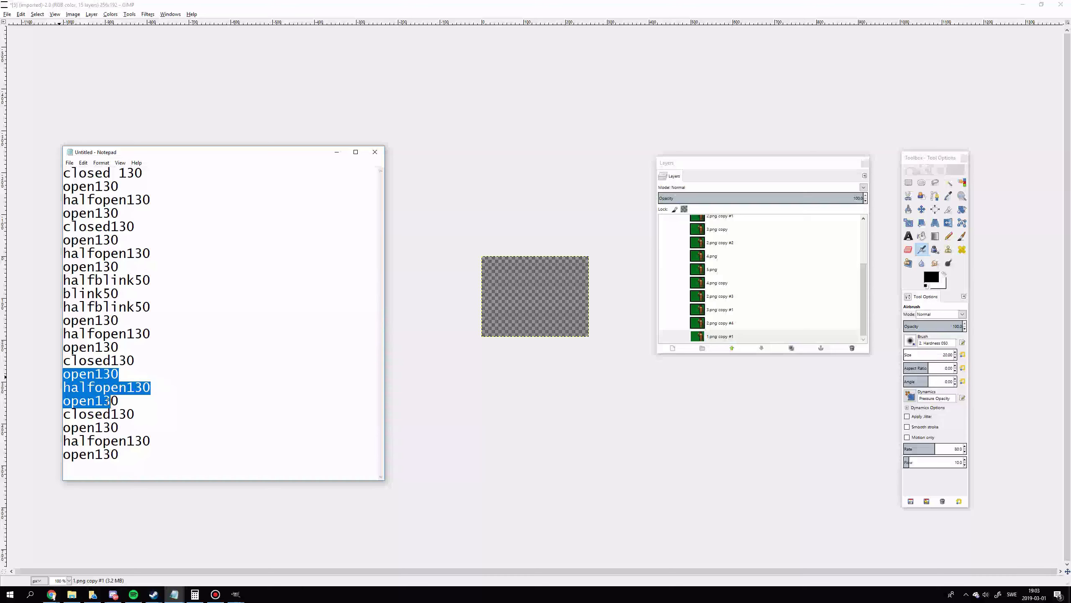
click(145, 413)
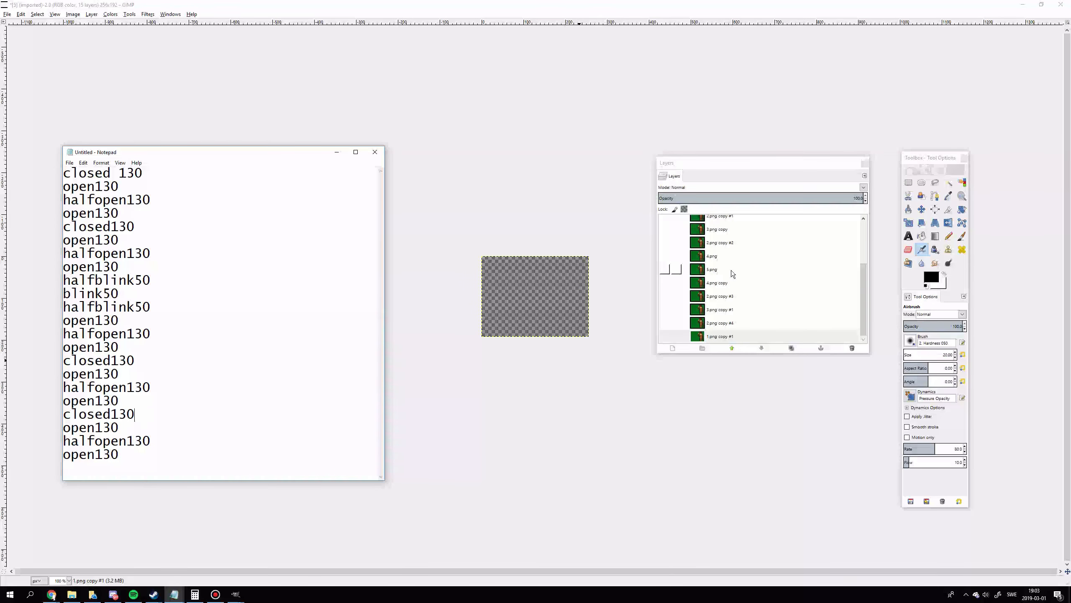
click(721, 336)
click(713, 297)
click(717, 310)
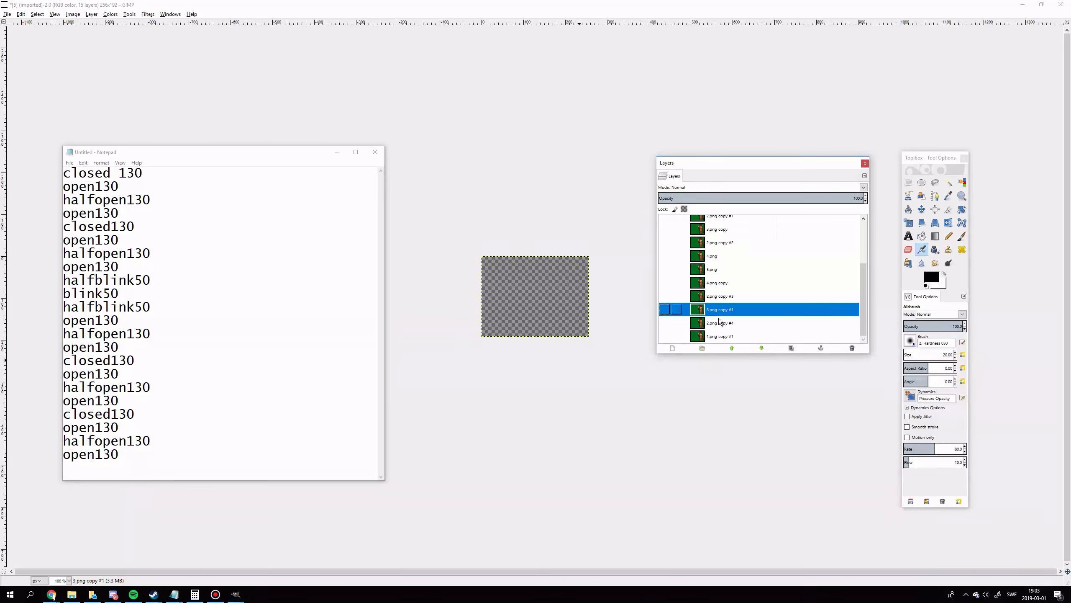
click(716, 298)
click(718, 310)
click(712, 299)
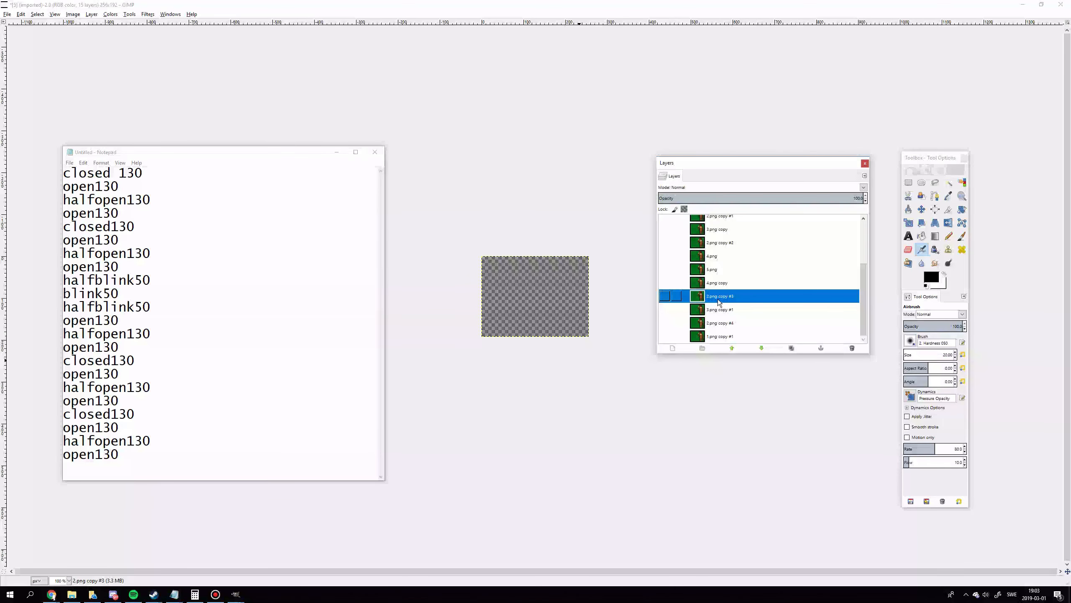
Step: Show and hide the layers "3.png copy #1", "2.png copy #4" and "1.png copy #1" in turn to check their mouth states
click(662, 313)
click(662, 313)
click(661, 323)
click(661, 322)
click(662, 338)
click(662, 338)
click(661, 337)
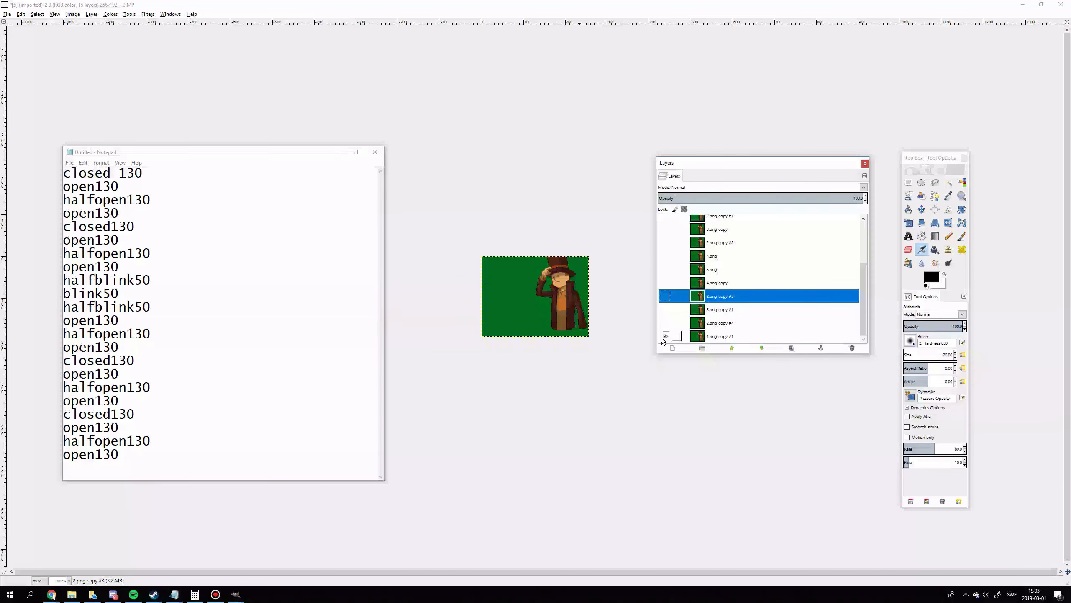
Step: Duplicate the layers "2.png copy #3" and "3.png copy #1" and place the new copies in that order at the bottom below "1.png copy #1"
right_click(732, 294)
click(749, 340)
drag(722, 288, 740, 341)
right_click(728, 293)
click(741, 338)
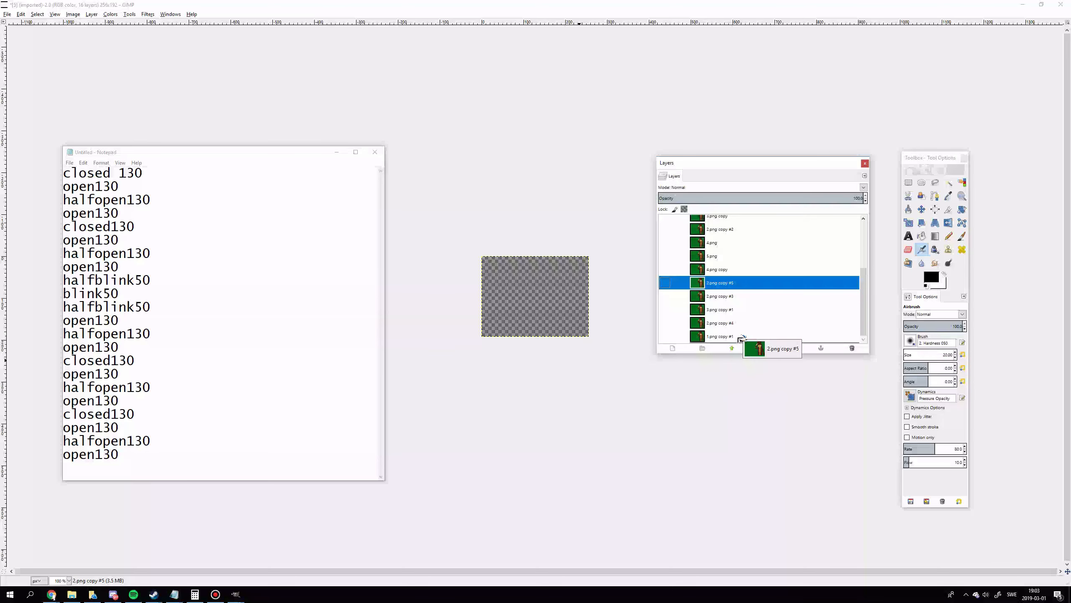
drag(723, 289, 735, 340)
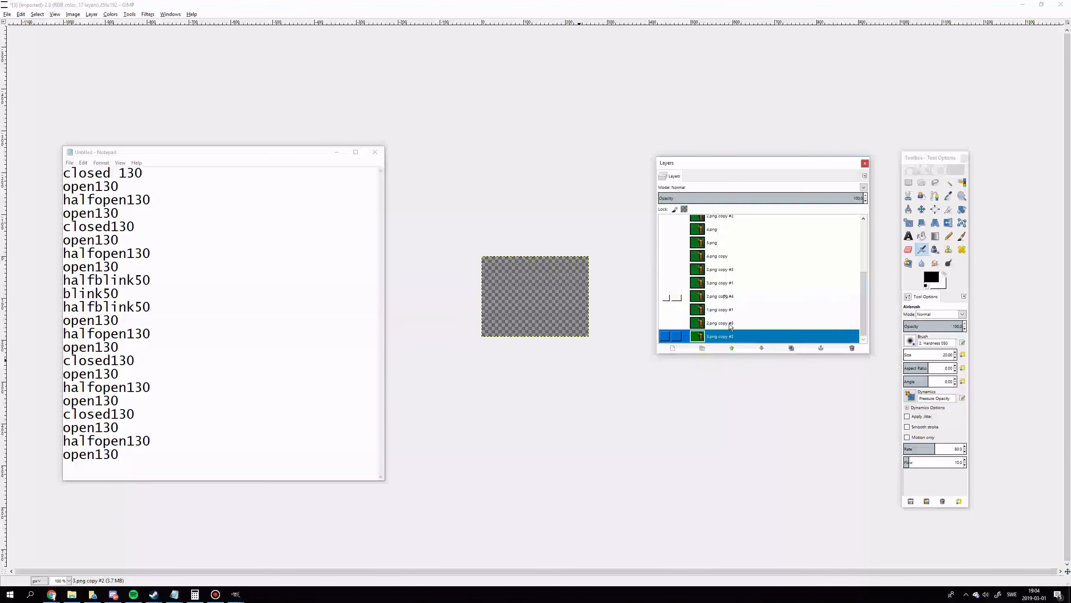
Step: Duplicate the layer "2.png copy #4" and place the new copy at the bottom of the stack below "3.png copy #2"
click(723, 295)
right_click(723, 295)
click(738, 337)
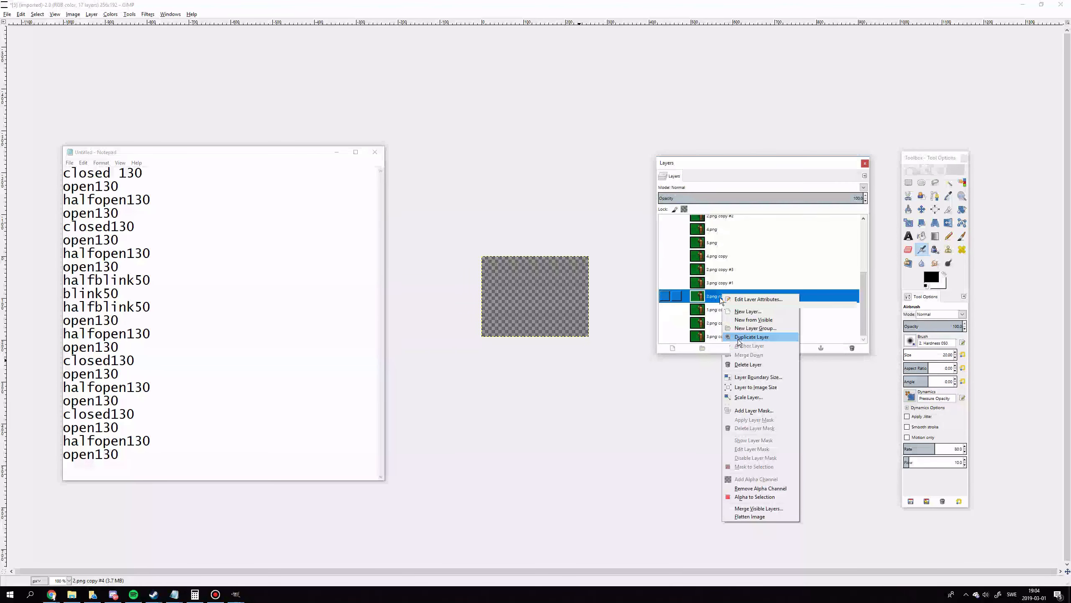
drag(720, 297, 730, 341)
Step: Duplicate the layer "1.png copy #1" and place the new copy at the bottom of the stack below "2.png copy #6"
click(718, 298)
right_click(717, 298)
click(733, 338)
drag(717, 298, 716, 337)
key(ctrl+z)
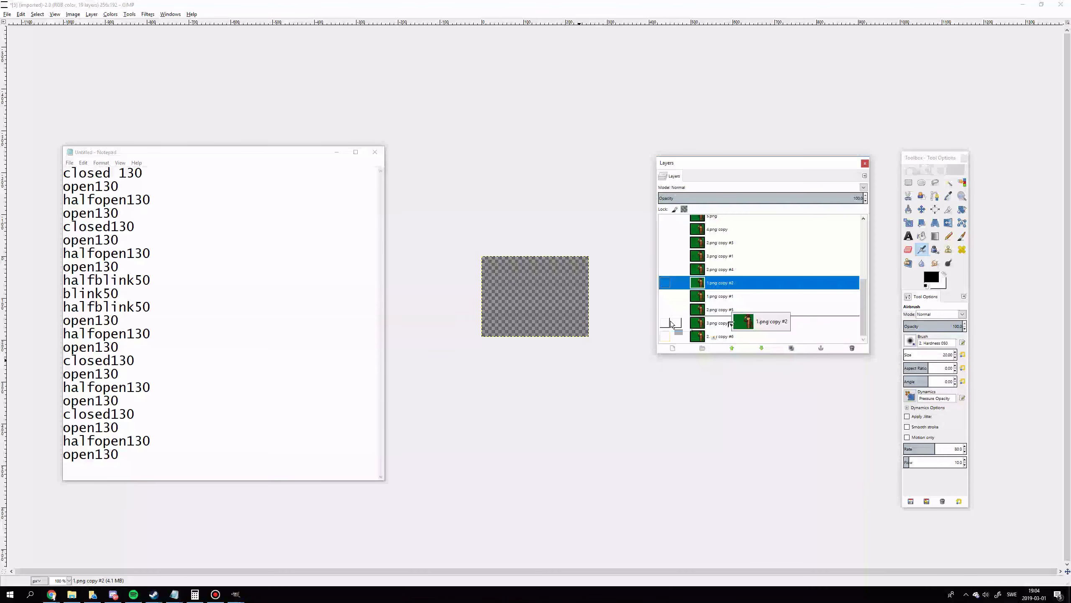
Step: Show and hide the layers "1.png copy #1", "2.png copy #6" and "1.png copy #2" in turn to check their mouth states
click(664, 282)
click(664, 282)
click(665, 283)
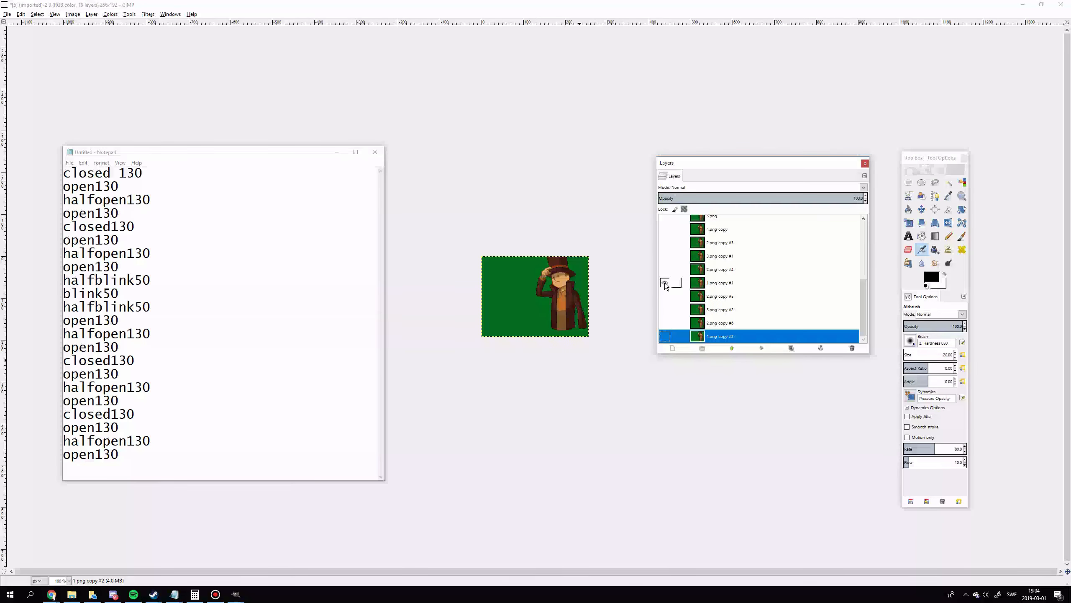
click(665, 284)
click(665, 322)
click(666, 322)
click(665, 334)
click(665, 334)
Step: Highlight the last open130, halfopen130, open130 lines in the notes and check the mouth states of the four lowest layers against them
drag(88, 442, 100, 466)
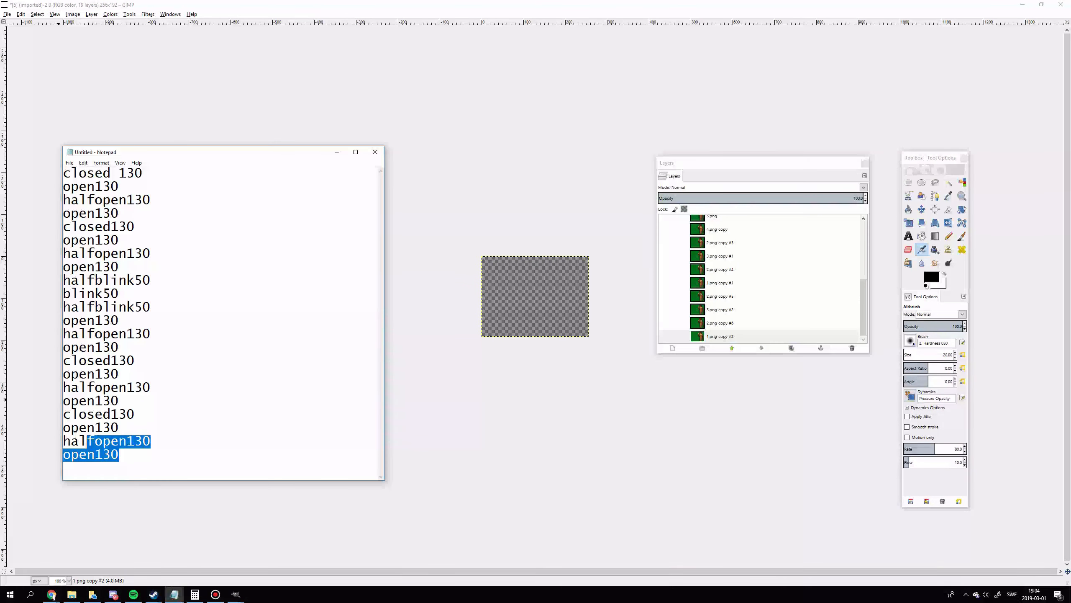
click(101, 467)
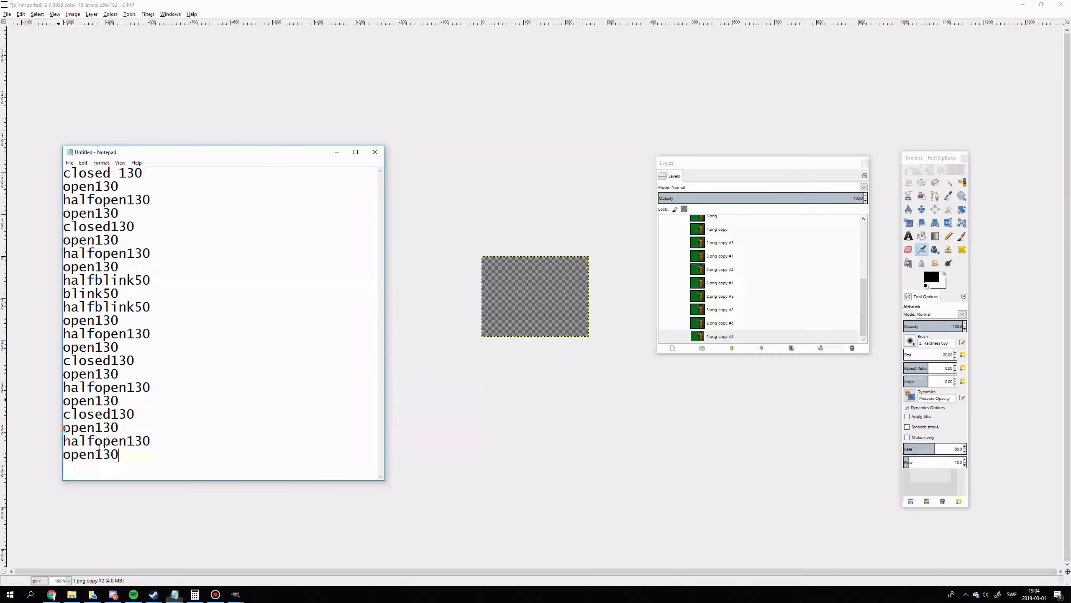
drag(100, 447, 64, 428)
click(664, 334)
click(664, 335)
click(665, 297)
click(665, 297)
click(664, 309)
click(663, 310)
click(665, 321)
click(665, 322)
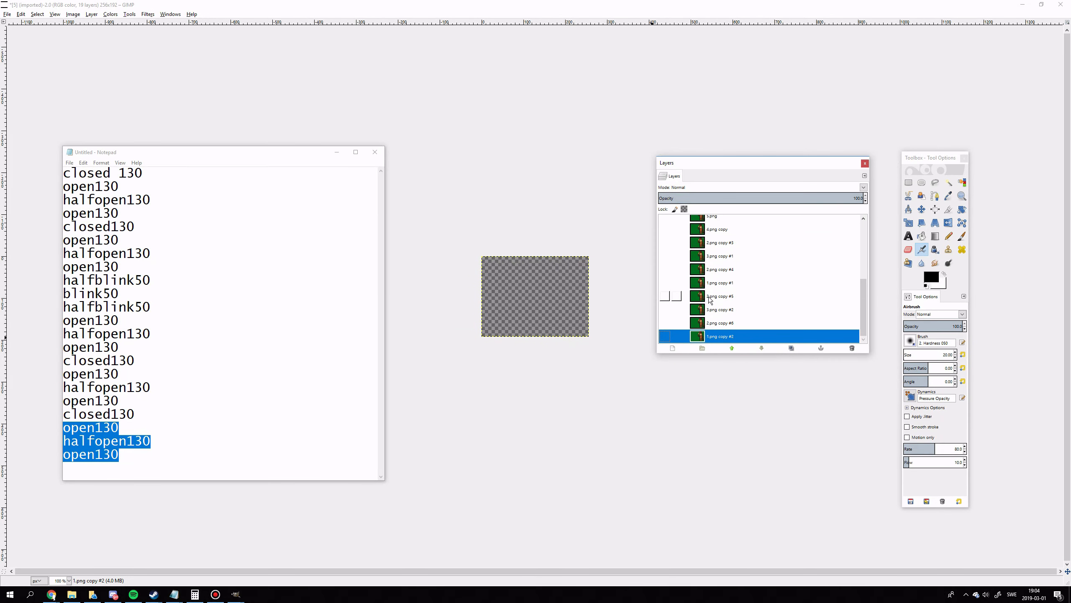
Step: Duplicate the layer "2.png copy #5" and place the new copy at the bottom of the stack below "1.png copy #2"
click(705, 296)
click(666, 321)
right_click(707, 299)
click(721, 345)
drag(711, 286, 733, 343)
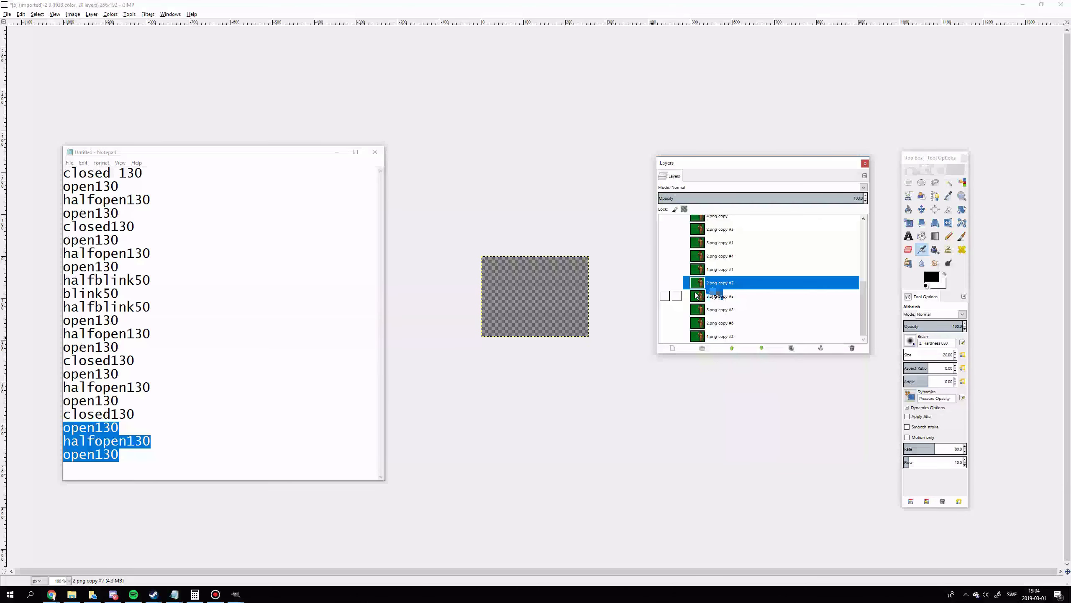
Step: Check the frame of "3.png copy #2", duplicate it and place the new copy at the bottom below "2.png copy #7"
click(665, 296)
click(665, 295)
right_click(707, 296)
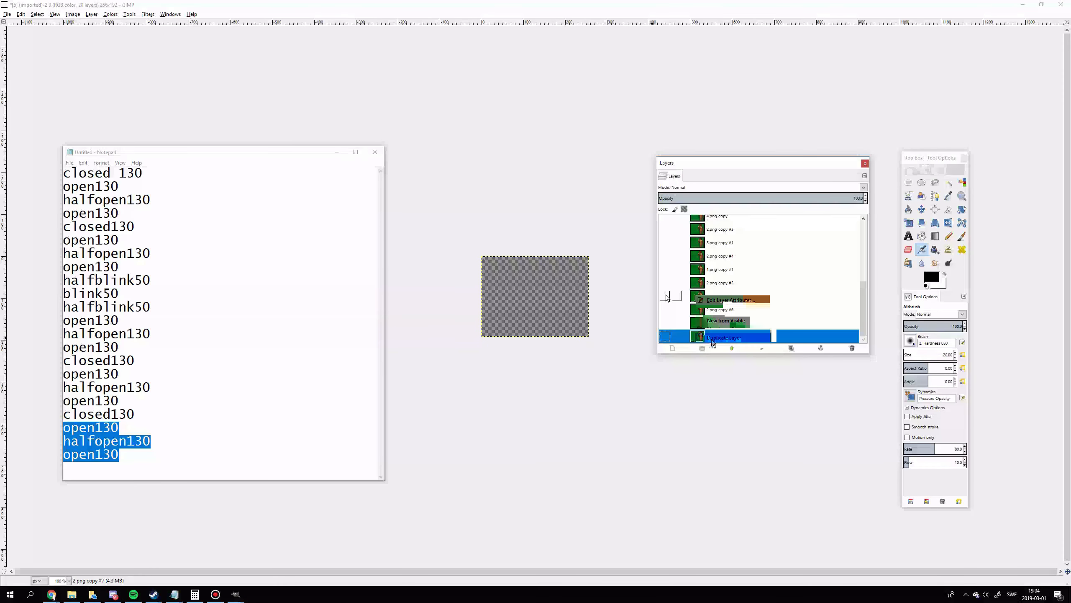
click(718, 341)
drag(709, 297, 724, 341)
scroll(709, 313, down, 1)
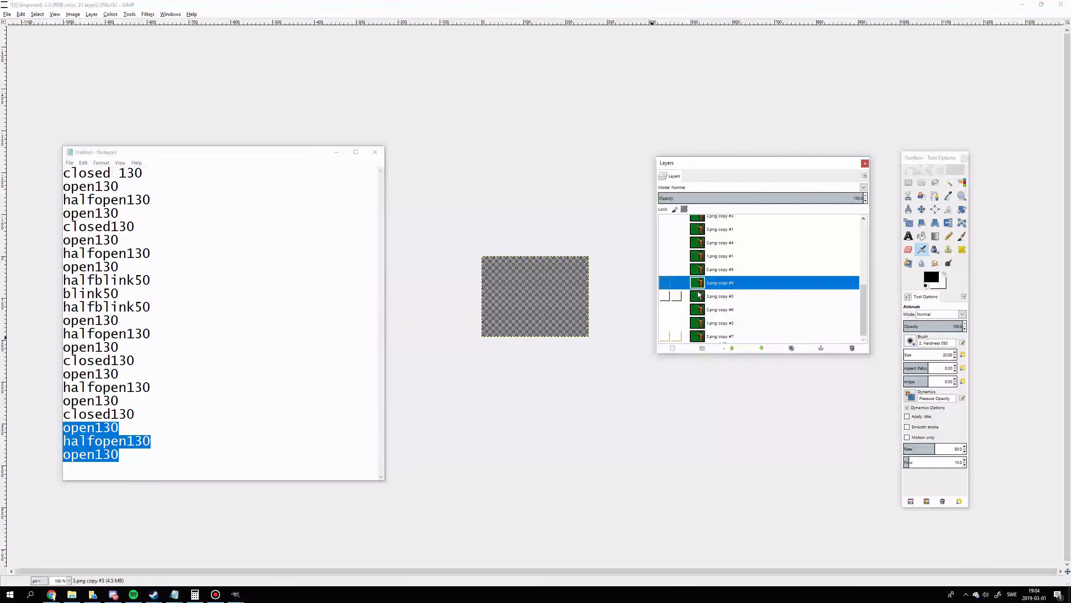
Step: Check the frame of "2.png copy #7", duplicate it and place the new copy at the bottom below "3.png copy #3"
click(664, 323)
click(665, 323)
click(665, 323)
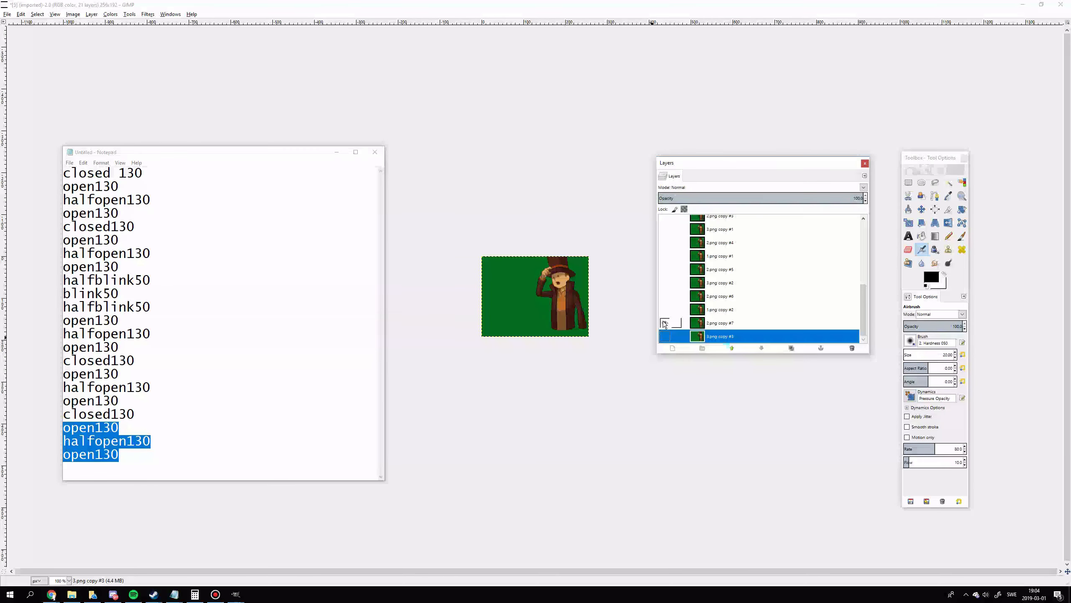
right_click(725, 322)
click(741, 366)
drag(711, 311, 731, 346)
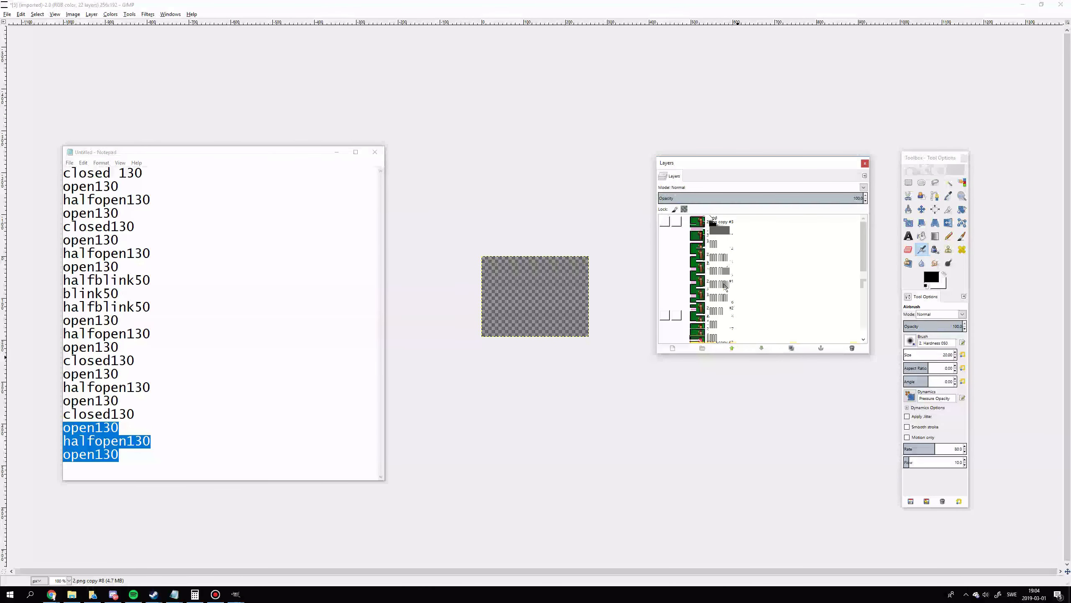
Step: Rename the top layer 1.png as "1.png(130ms)" to set its frame delay
click(709, 221)
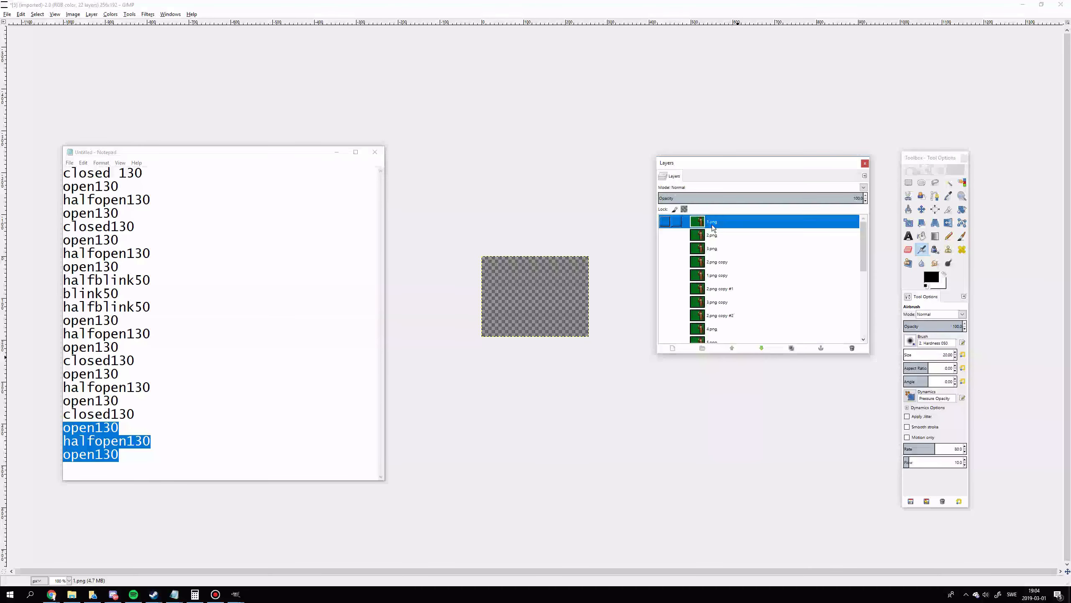
right_click(718, 222)
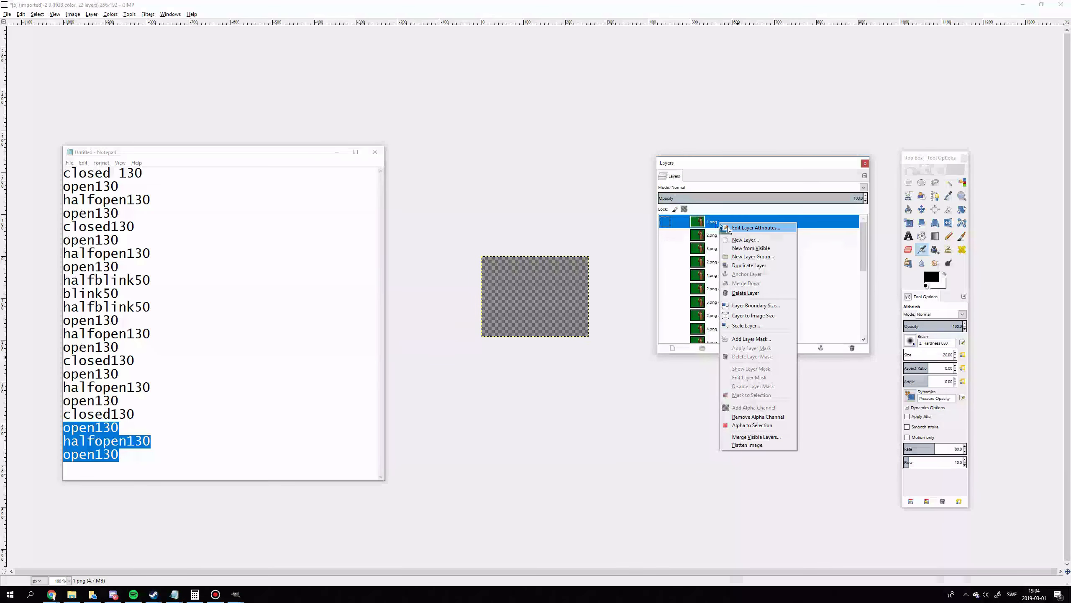
click(745, 228)
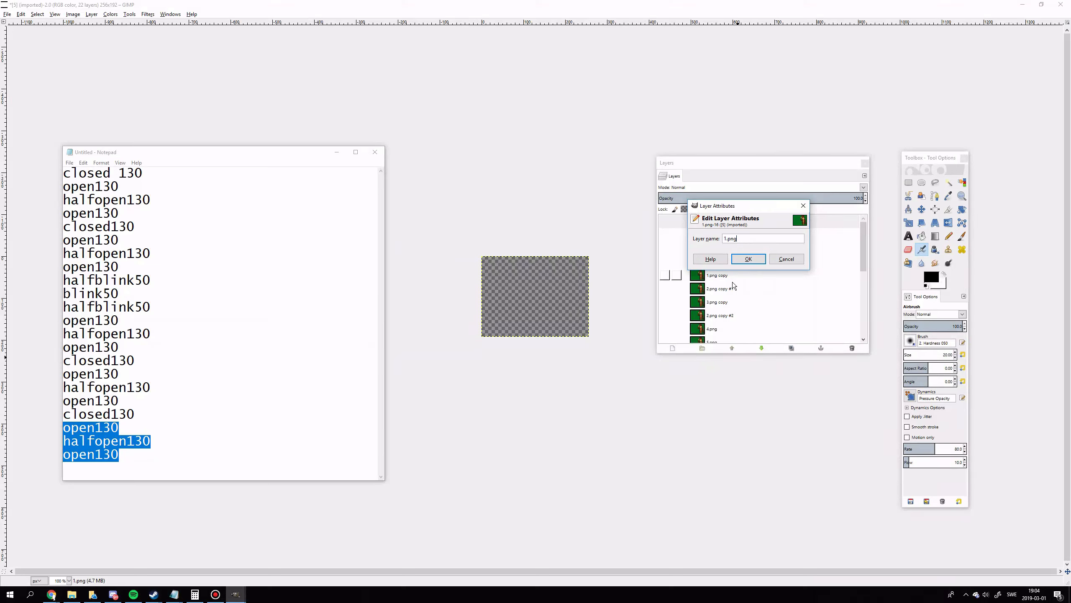
click(747, 239)
text((130ms))
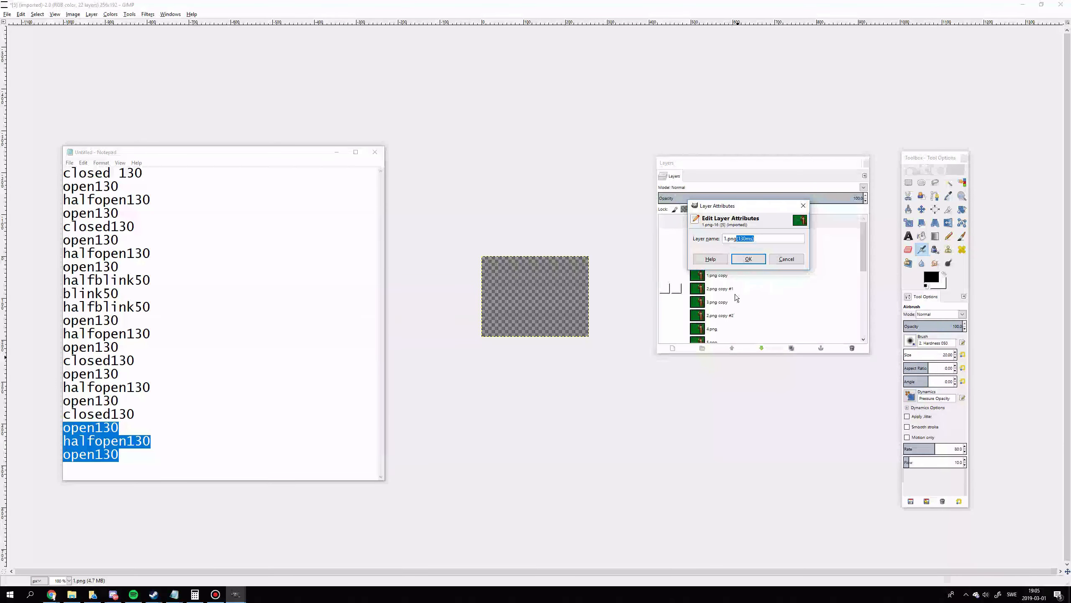
key(Return)
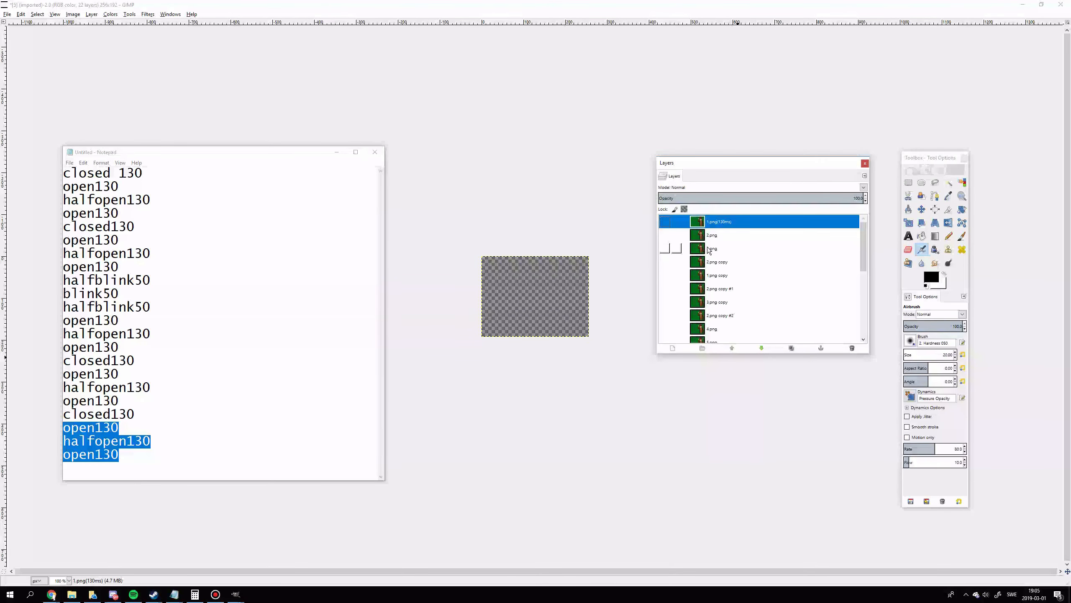
Step: Append "(130ms)" to the names of the layers 2.png and 3.png
right_click(719, 236)
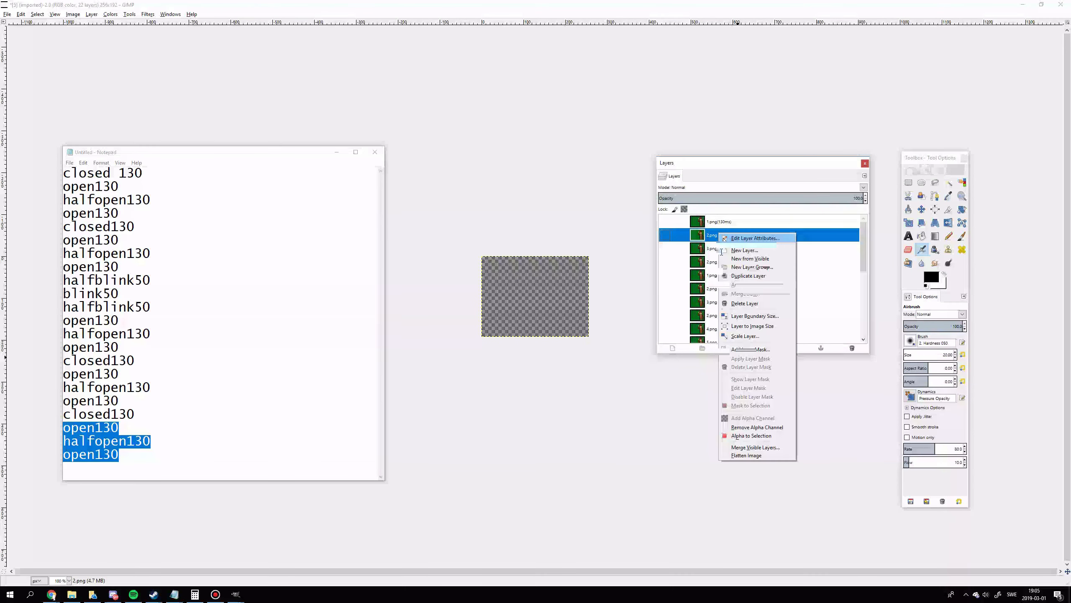
click(755, 238)
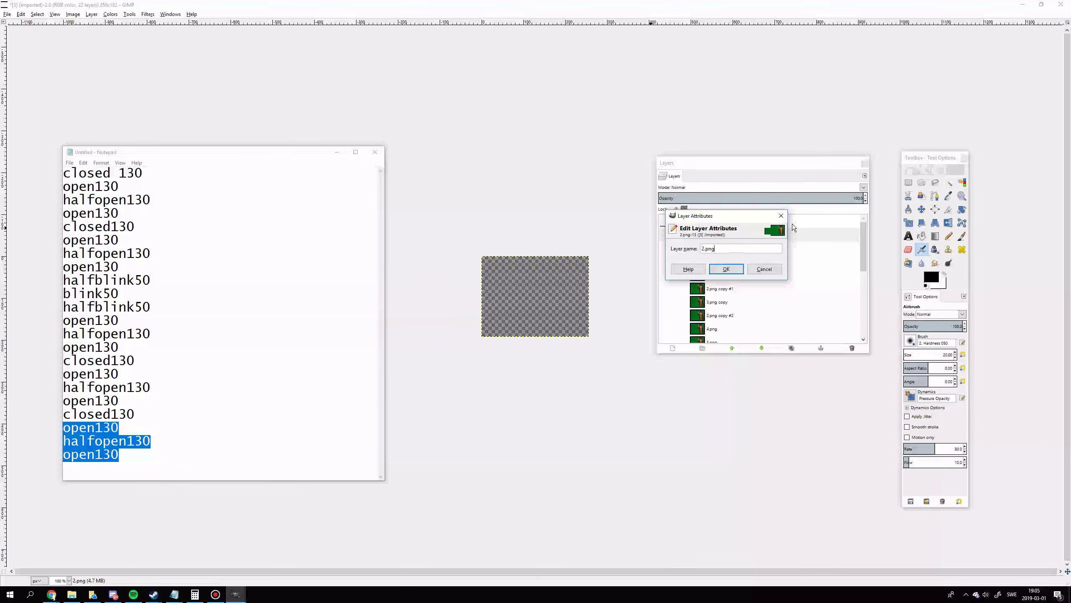
right_click(736, 251)
click(750, 255)
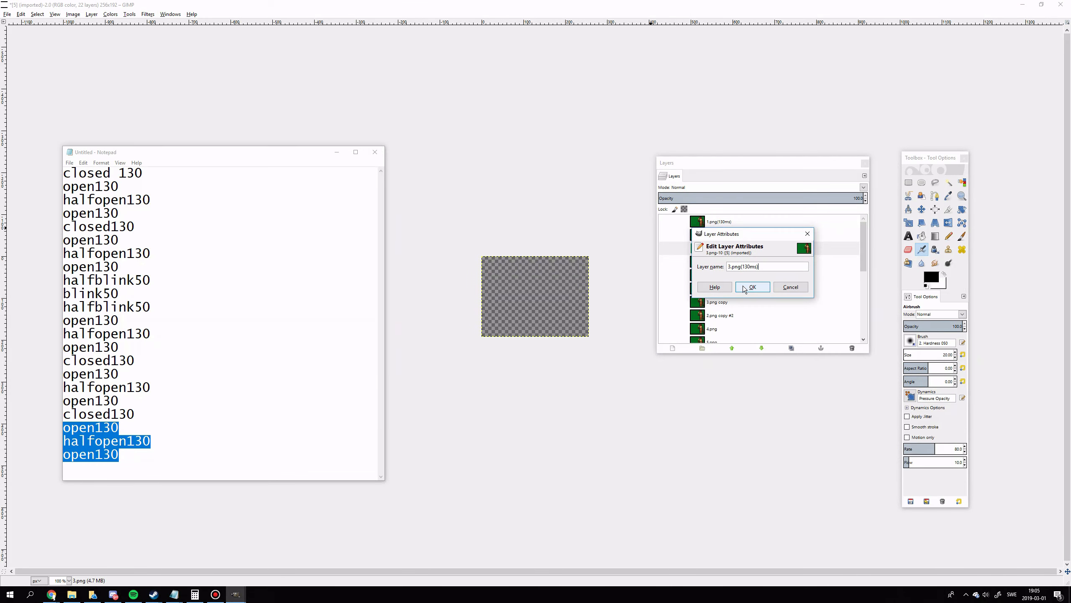
Step: Rename the layer "2.png copy" as "2.png copy(130ms)"
right_click(737, 267)
click(737, 267)
click(743, 288)
click(740, 277)
key(Up)
key(Return)
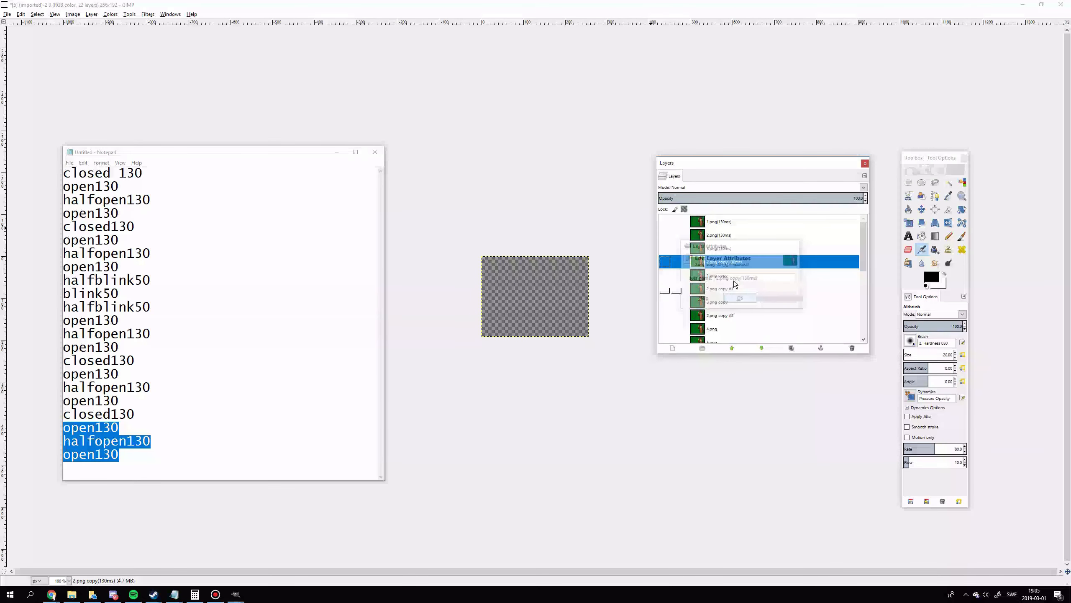
Step: Append "(130ms)" to the names of the layers "1.png copy", "2.png copy #1" and "3.png copy"
click(750, 317)
key(Down)
key(Return)
key(End)
key(ctrl+v)
click(753, 317)
key(Down)
key(Return)
key(End)
key(ctrl+v)
key(Return)
key(Down)
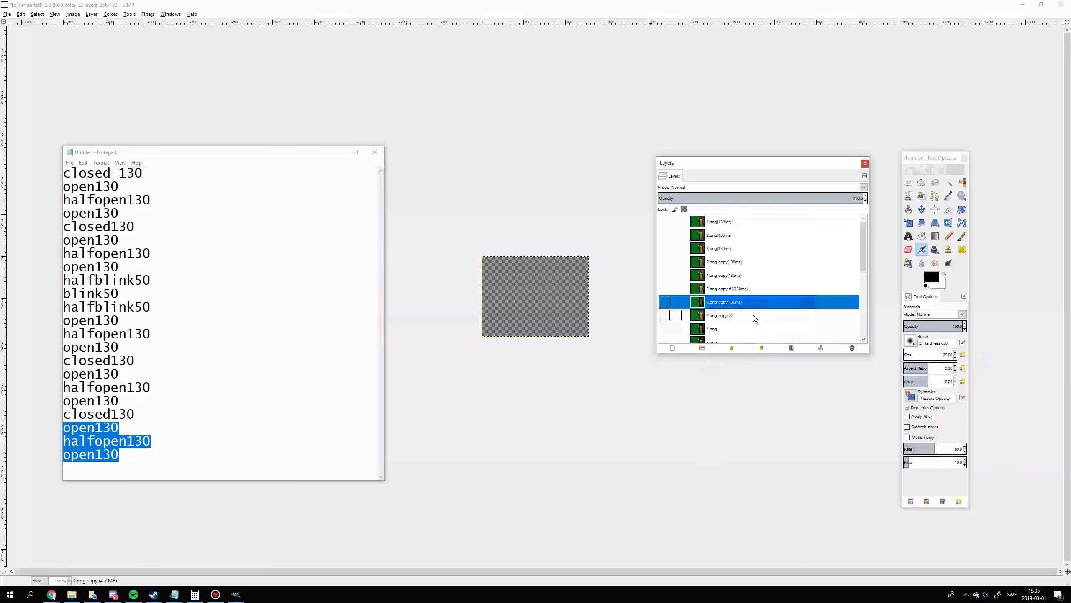
Step: Rename the layer "2.png copy #2" as "2.png copy #2(130ms)" and show the layer 4.png to check its frame state
key(Return)
key(End)
key(ctrl+v)
key(Return)
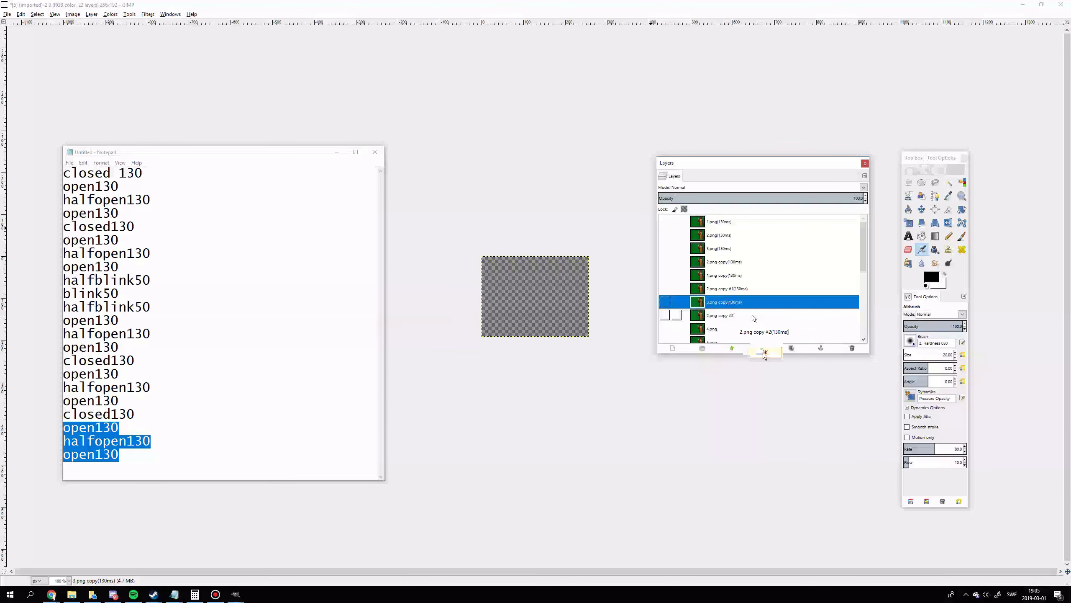
key(Down)
key(Return)
key(End)
key(ctrl+v)
key(Return)
click(664, 311)
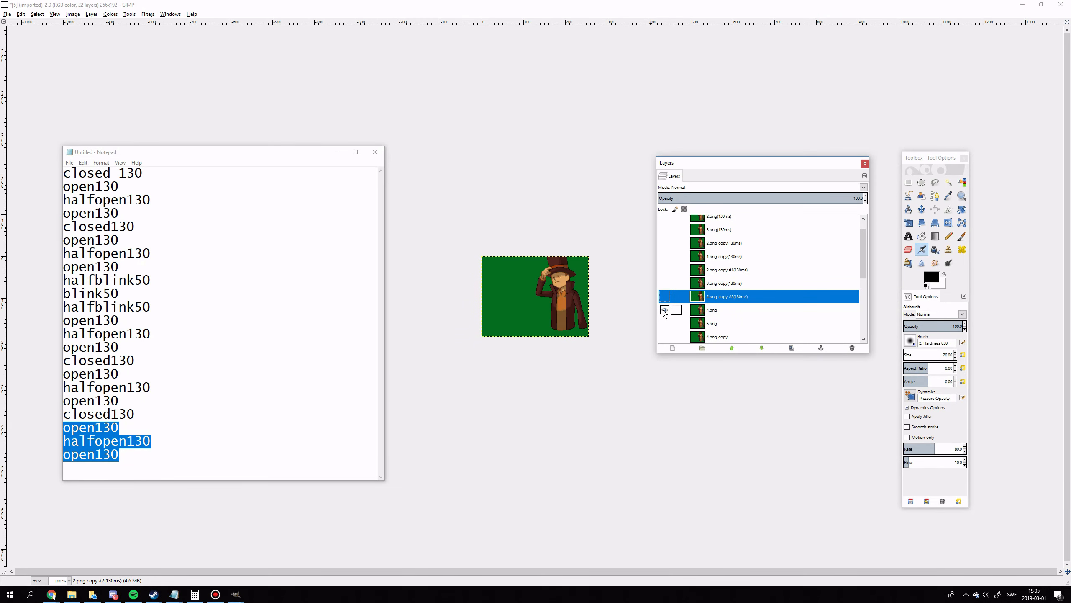
Step: Toggle the visibility of the layers 4.png and 5.png to check their blink frames, leaving all layers hidden
click(664, 311)
click(663, 311)
click(664, 322)
click(664, 311)
click(716, 309)
scroll(716, 310, down, 1)
click(664, 311)
Step: Rename the layer 4.png as "4.png(50ms)"
scroll(711, 292, down, 2)
click(711, 273)
right_click(711, 273)
click(727, 279)
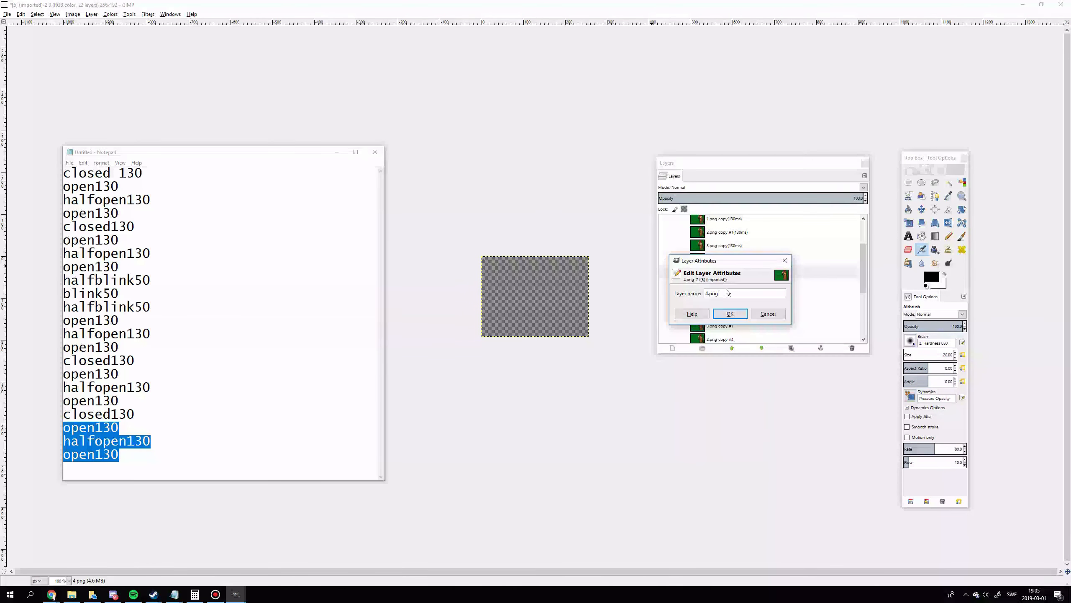
key(ctrl+v)
key(Return)
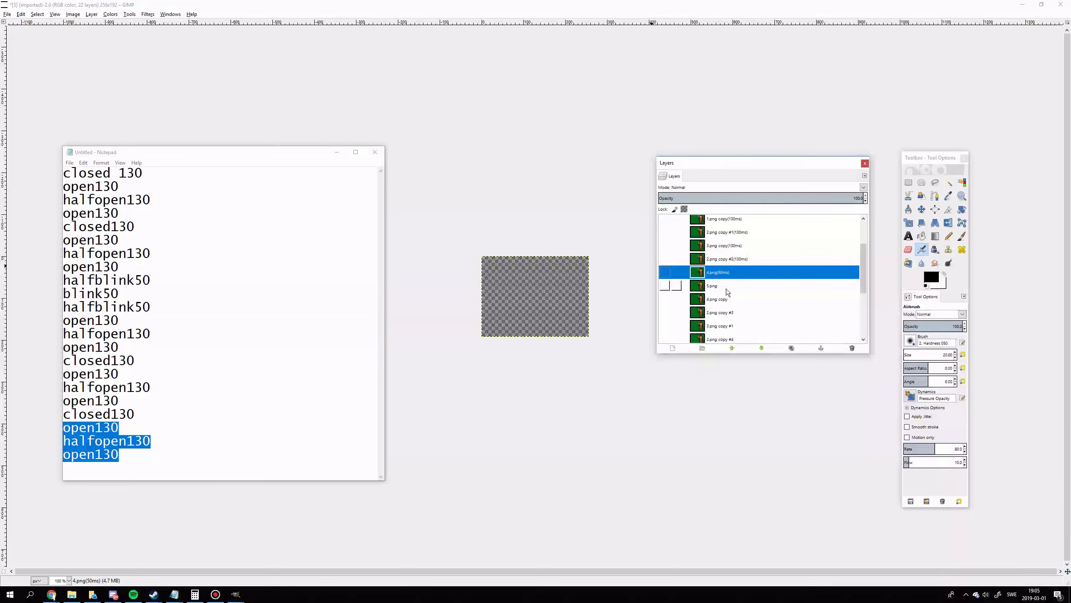
Step: Append "(50ms)" to the names of the layers 5.png and "4.png copy"
right_click(727, 289)
click(741, 303)
key(End)
text((50ms))
key(BackSpace)
key(BackSpace)
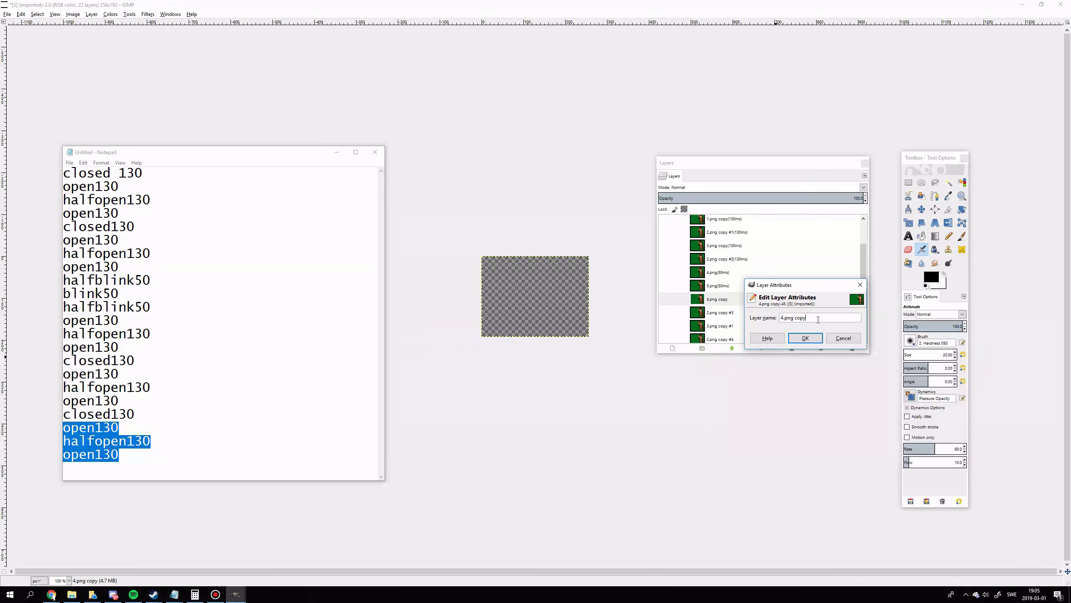
triple_click(821, 318)
key(Return)
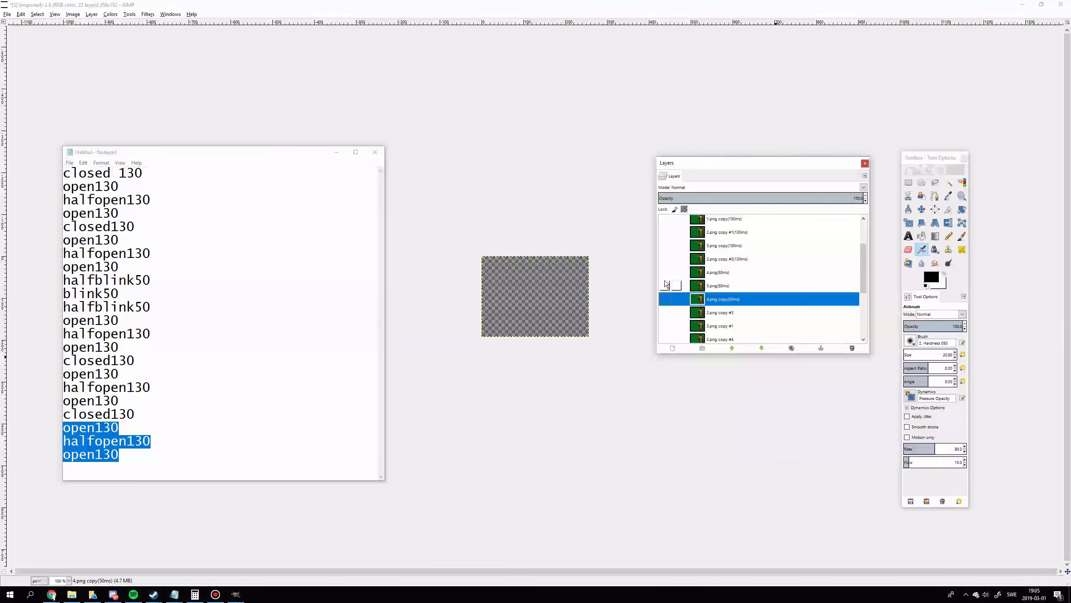
Step: Show and hide each of the three layers marked "(50ms)" in turn to check the blink frames
click(665, 272)
click(664, 272)
click(662, 285)
click(662, 285)
click(663, 299)
click(663, 298)
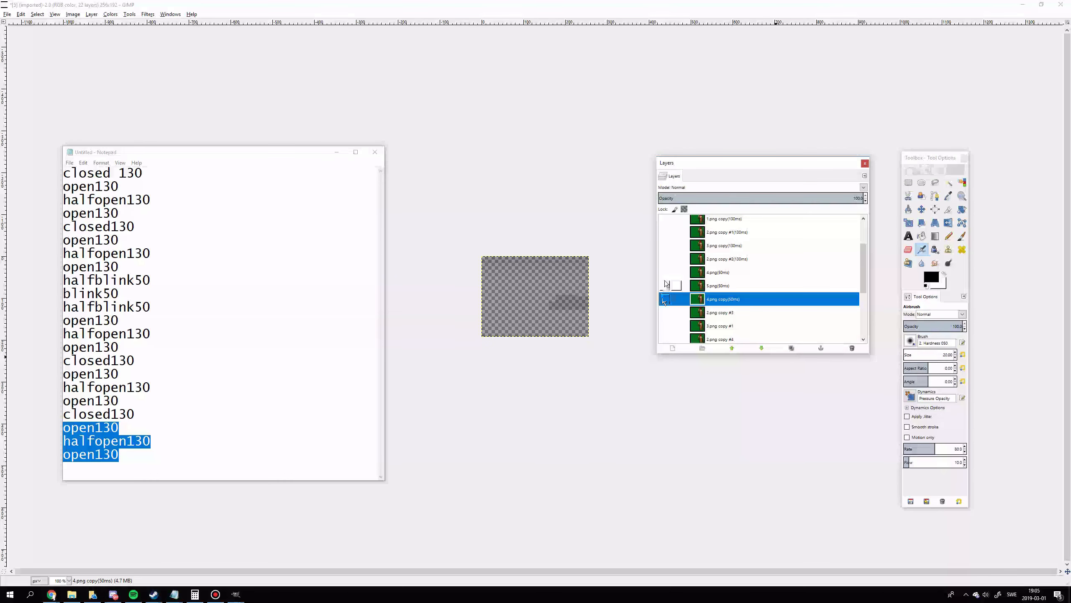
Step: Append "(130ms)" to the names of the layers "2.png copy #3" and "3.png copy #1"
scroll(673, 299, down, 3)
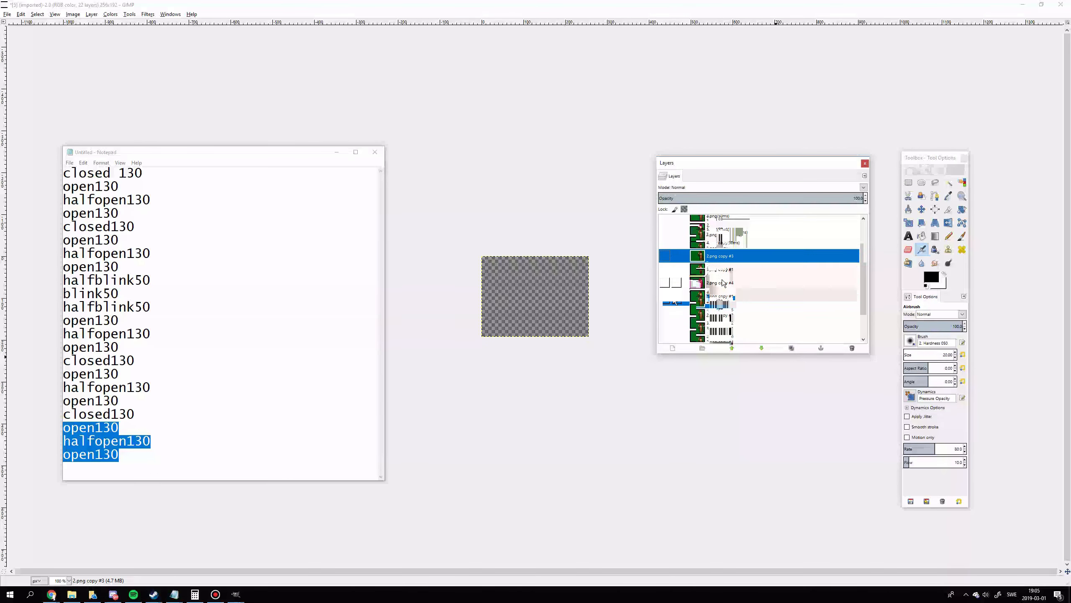
scroll(673, 297, down, 4)
click(713, 237)
right_click(708, 236)
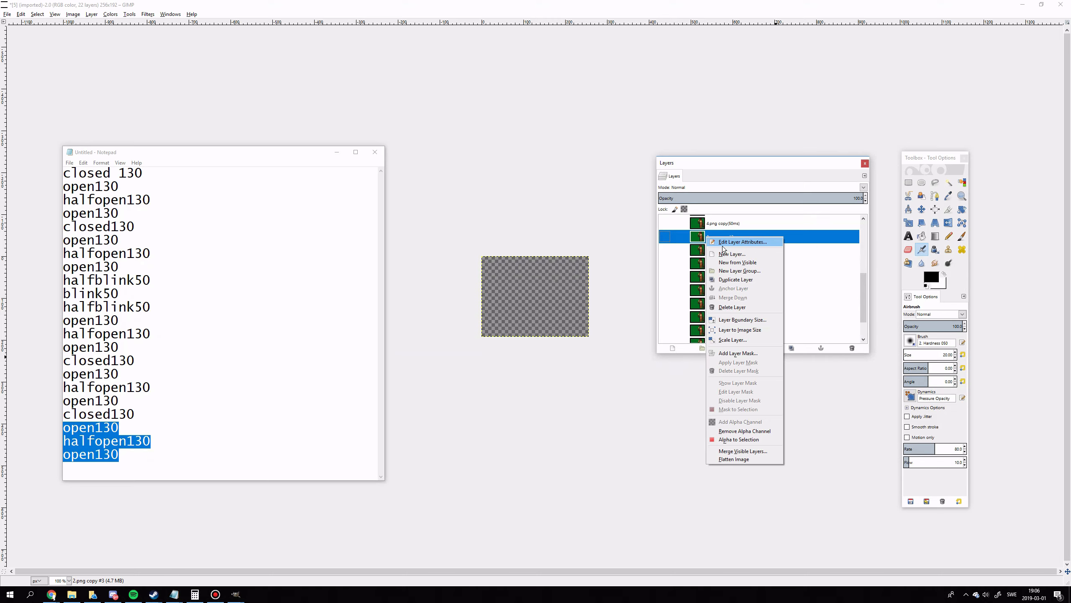
click(722, 245)
key(ctrl+v)
key(Return)
right_click(717, 253)
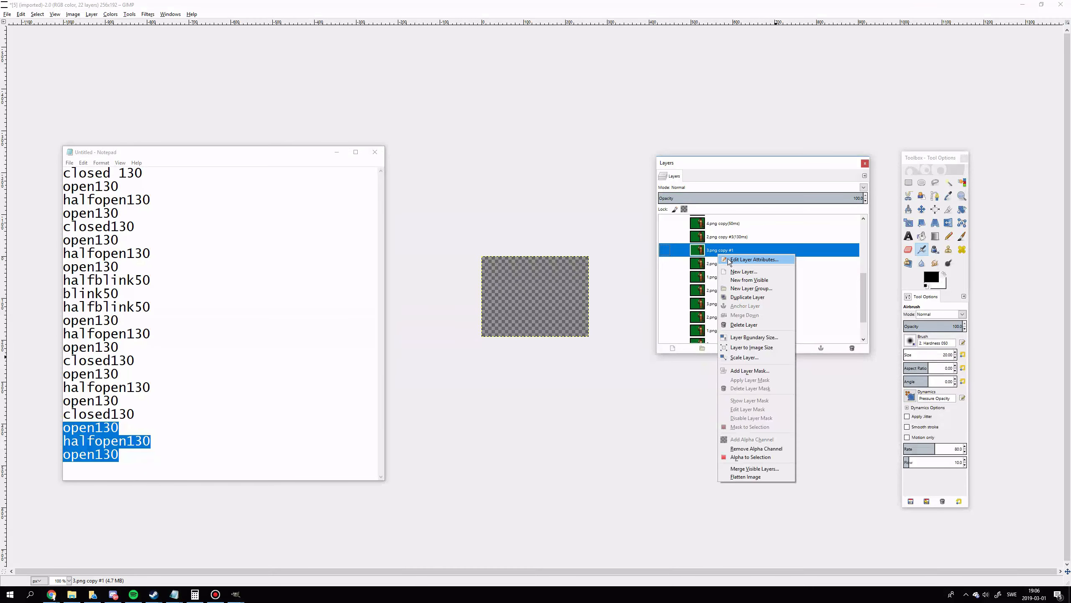
click(729, 259)
click(744, 279)
key(ctrl+v)
key(Return)
Step: Append "(130ms)" to the names of the layers "2.png copy #4" and "1.png copy #1"
right_click(719, 265)
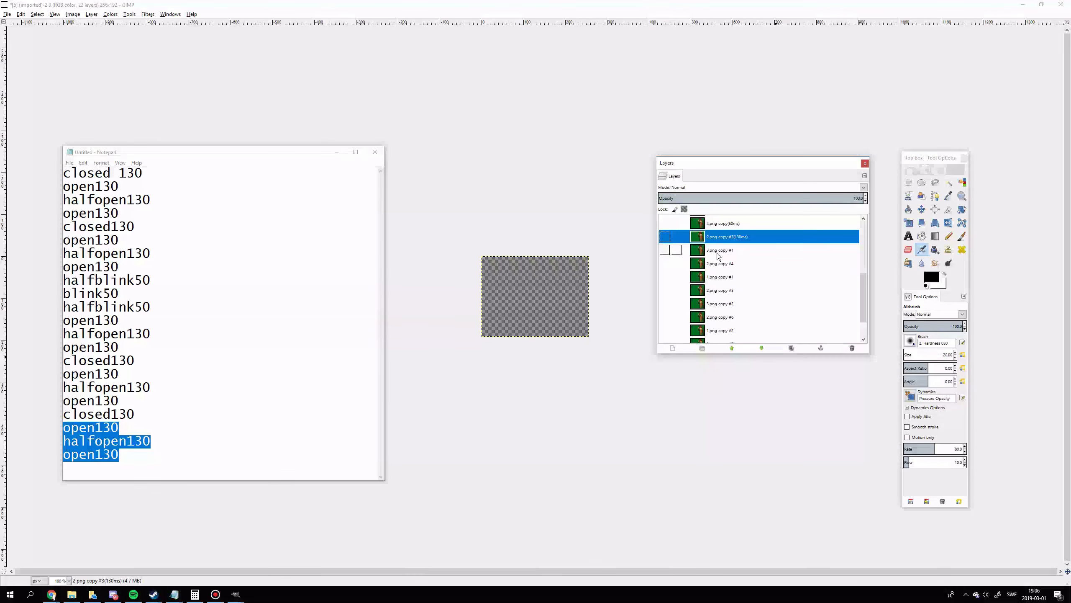
click(736, 272)
click(761, 282)
key(ctrl+v)
click(744, 305)
right_click(737, 277)
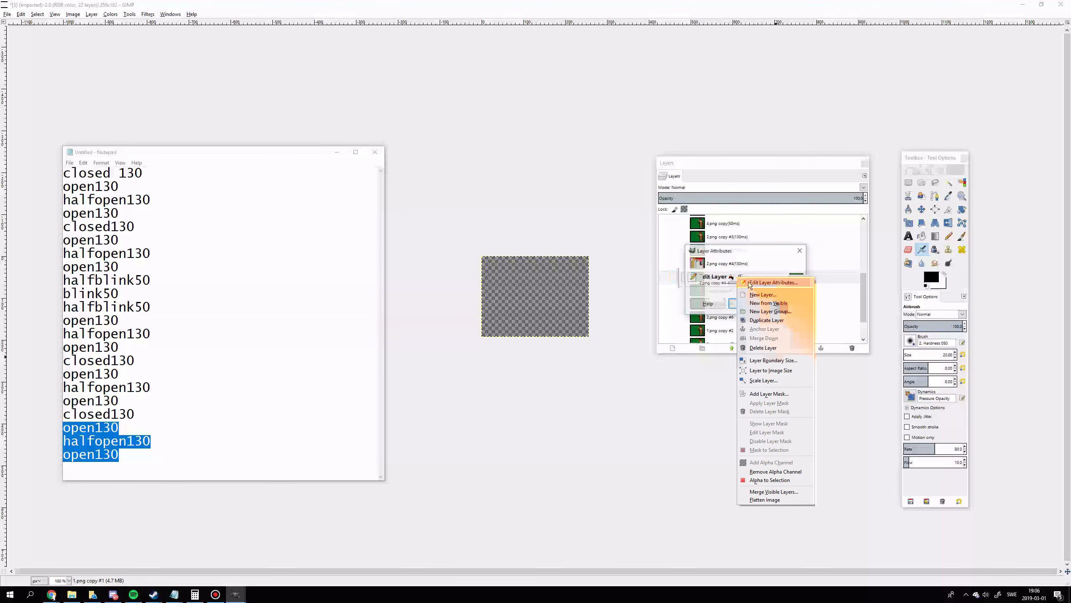
click(750, 284)
click(770, 293)
key(ctrl+v)
click(748, 313)
Step: Append "(130ms)" to the names of the layers "2.png copy #5" and "3.png copy #2"
right_click(737, 289)
click(750, 296)
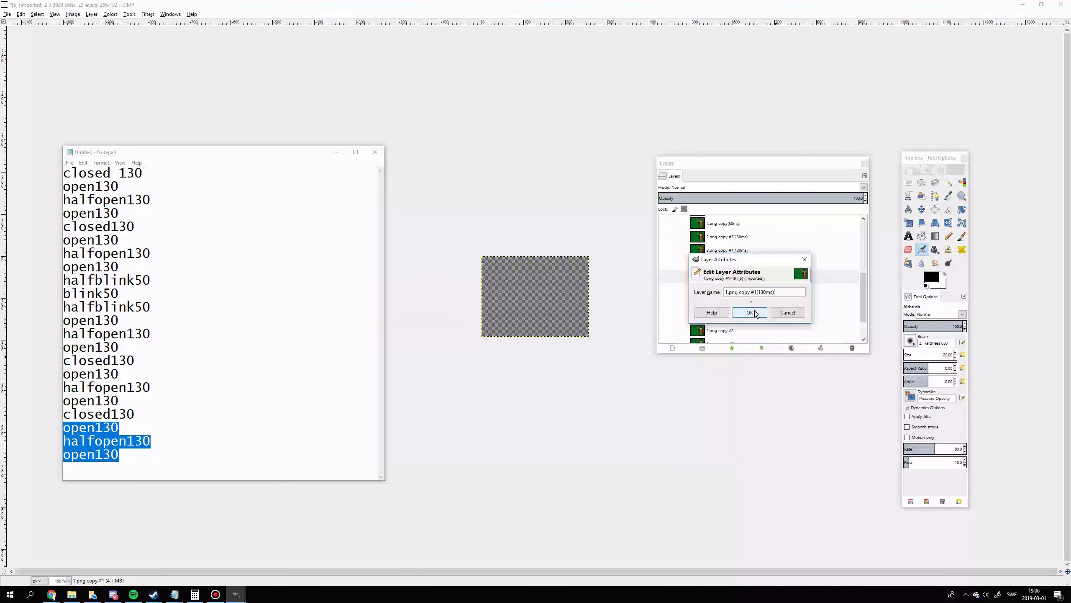
click(770, 305)
key(ctrl+v)
click(749, 324)
scroll(743, 291, down, 1)
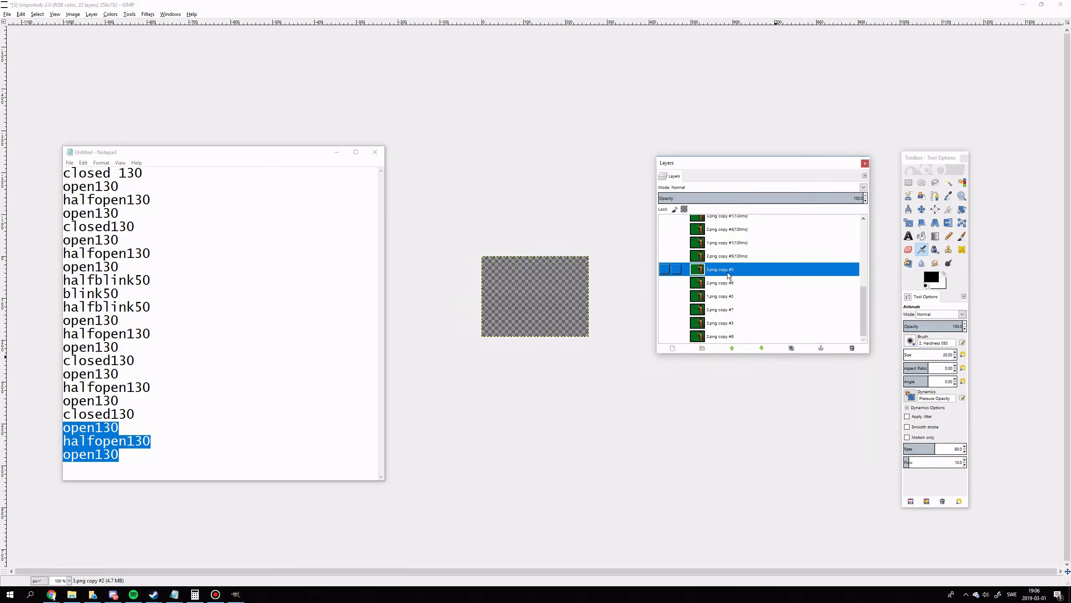
right_click(727, 274)
click(738, 279)
click(760, 290)
key(ctrl+v)
click(739, 311)
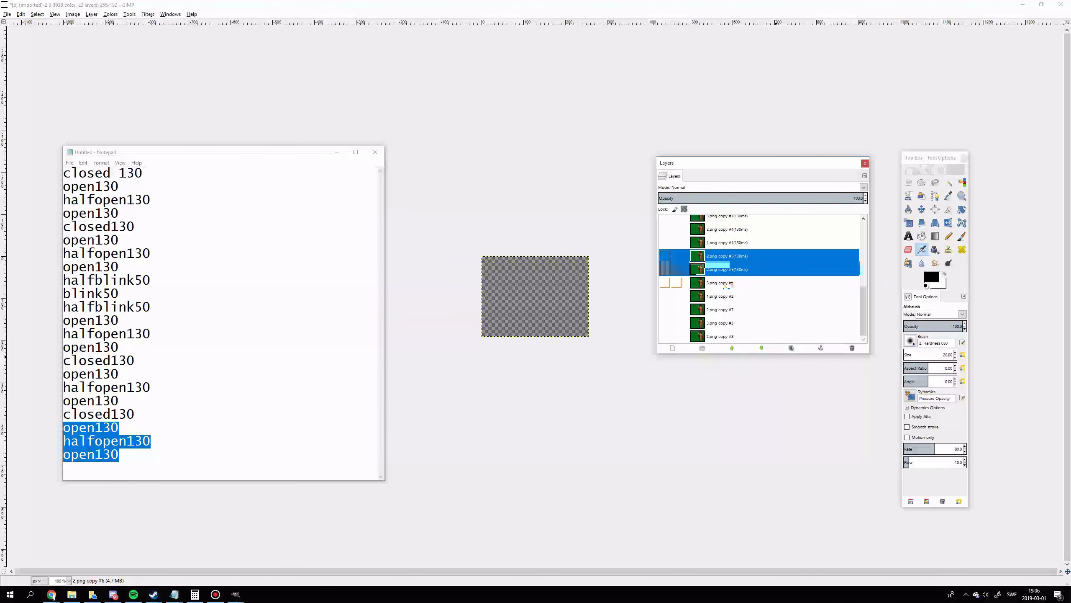
Step: Append "(130ms)" to the names of the layers "2.png copy #6" and "1.png copy #2"
right_click(726, 286)
click(733, 292)
click(763, 301)
text((130ms))
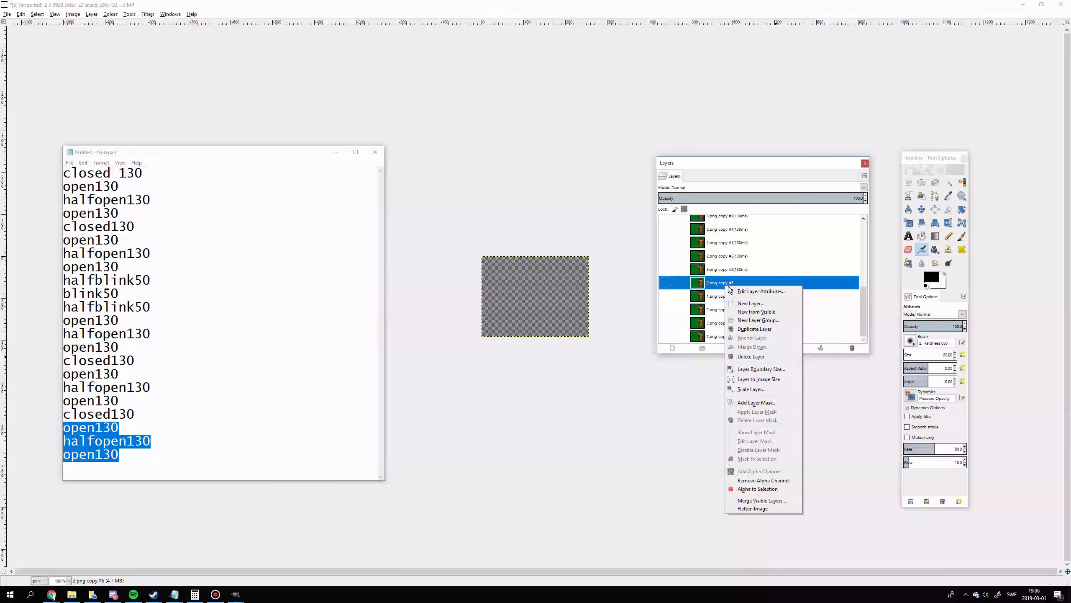
click(735, 320)
right_click(733, 297)
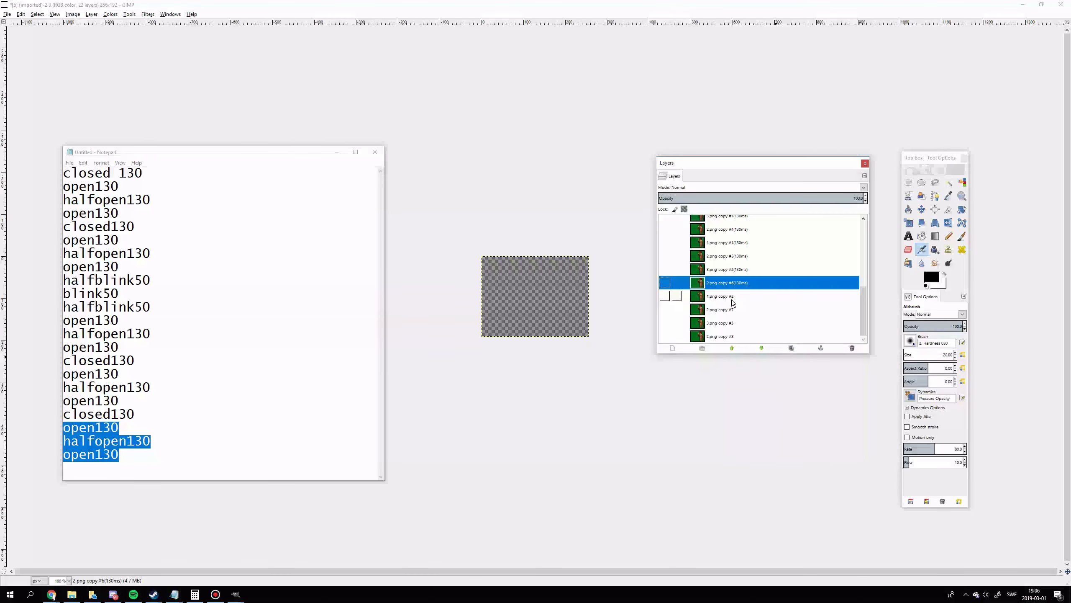
click(741, 304)
click(751, 313)
key(ctrl+v)
click(745, 334)
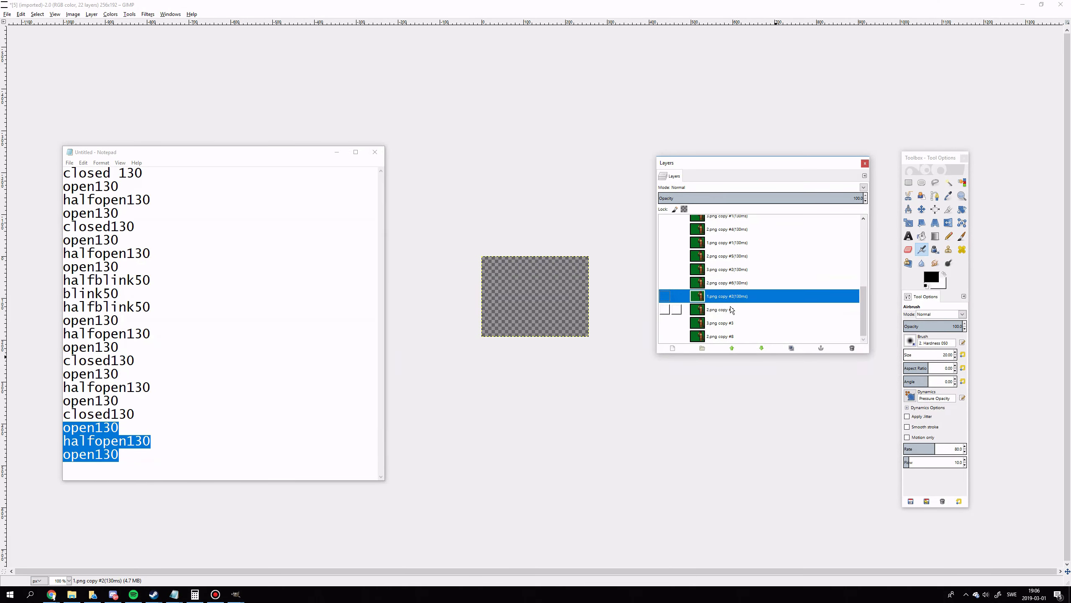
Step: Append "(130ms)" to the names of the layers "2.png copy #7" and "3.png copy #3"
right_click(737, 308)
click(745, 315)
click(754, 318)
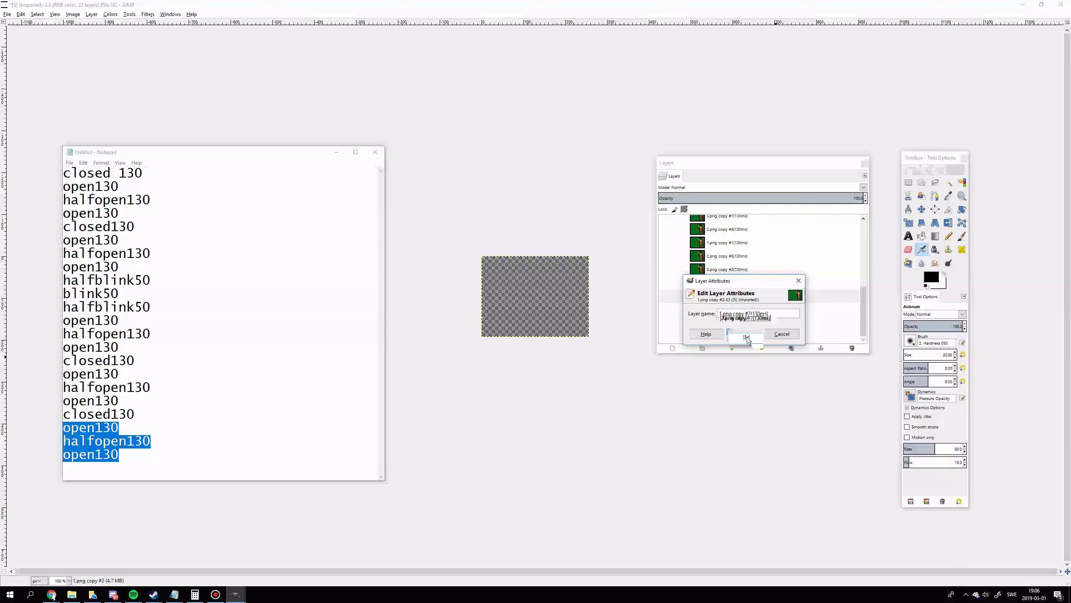
right_click(737, 322)
click(748, 329)
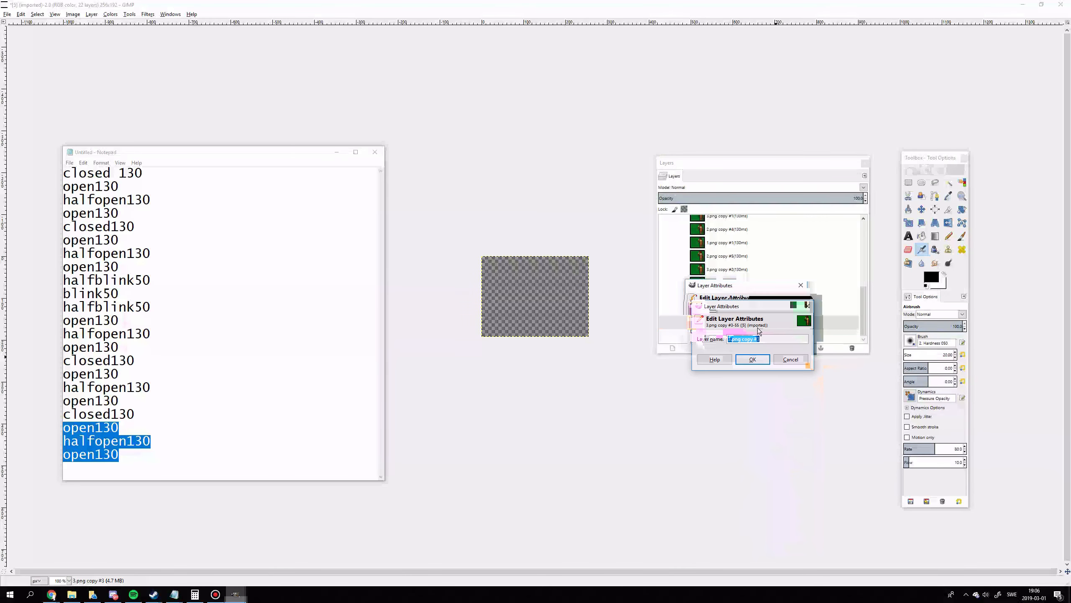
click(793, 338)
key(ctrl+v)
click(751, 358)
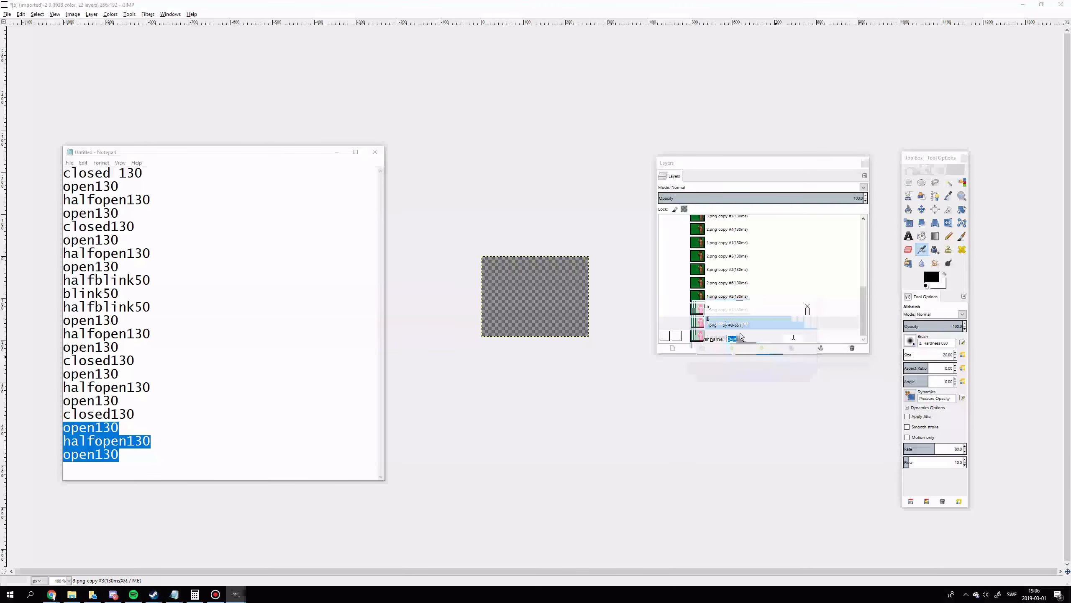
Step: Rename the layer "2.png copy #8" as "2.png copy #8(130ms)" and briefly show the first layer, 1.png(130ms), to check its frame
right_click(755, 337)
click(769, 344)
click(802, 350)
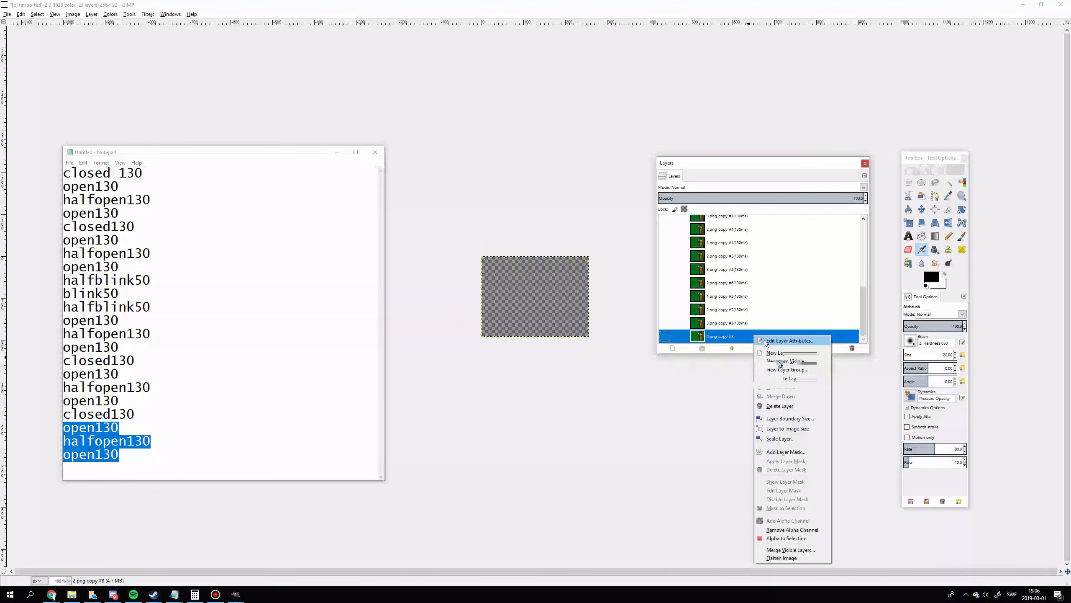
key(ctrl+v)
click(771, 371)
scroll(745, 294, up, 7)
scroll(742, 289, up, 1)
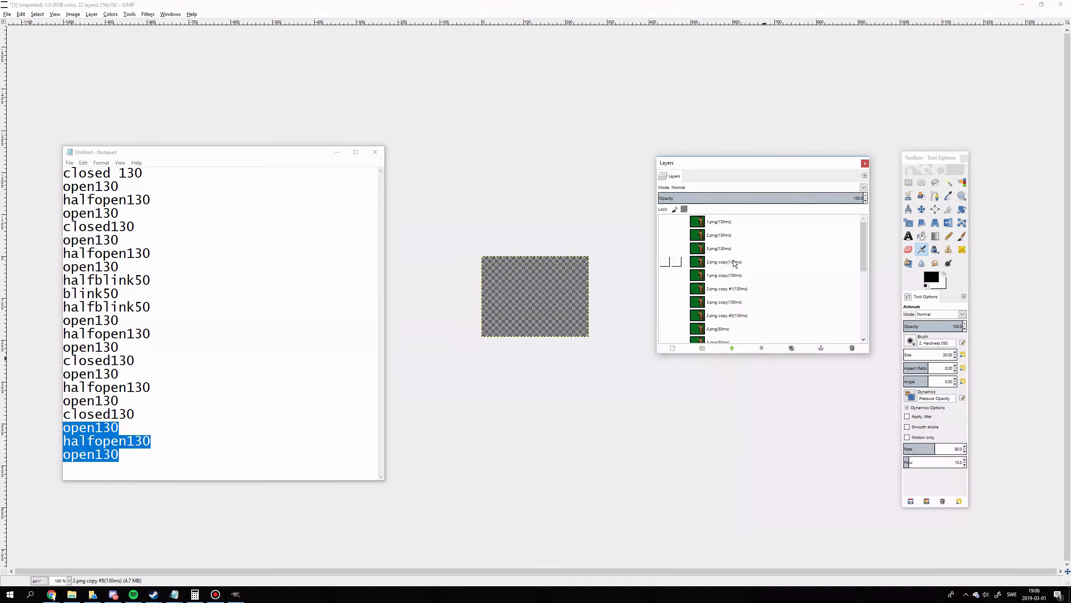
scroll(730, 221, up, 1)
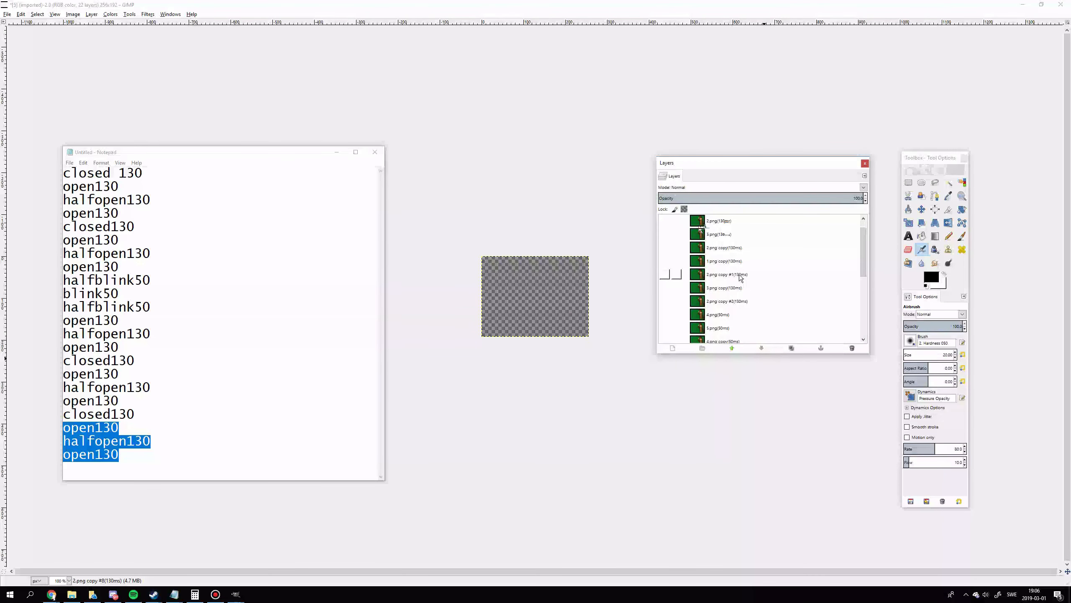
click(668, 224)
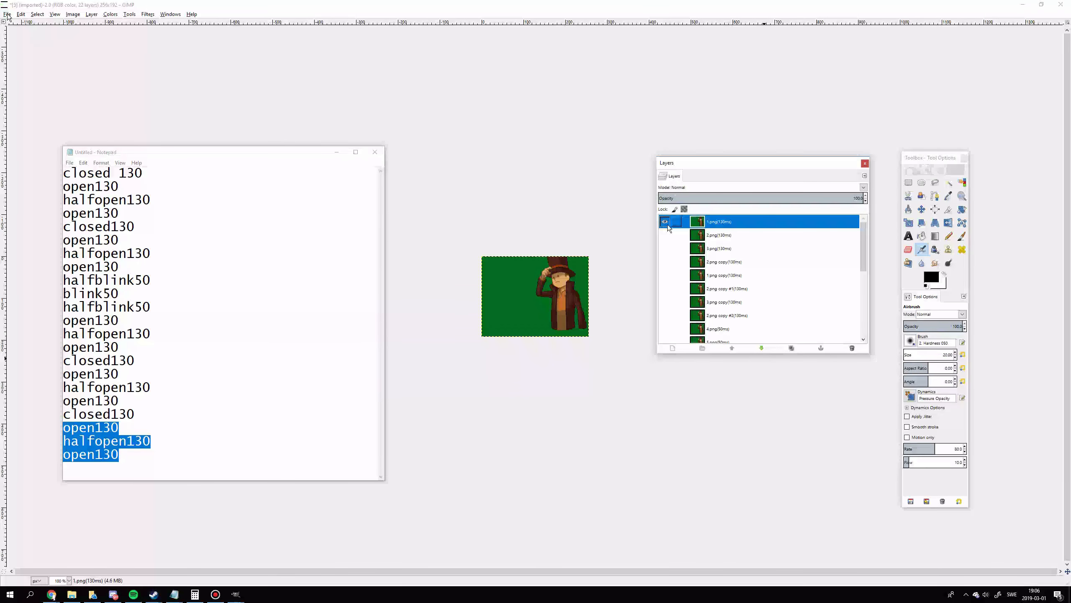
click(668, 224)
Step: Export the image to the sprite sheet folder as idasoidjsdfi.gif, saved as a looping animation with a 130 ms delay for unspecified frames
click(7, 14)
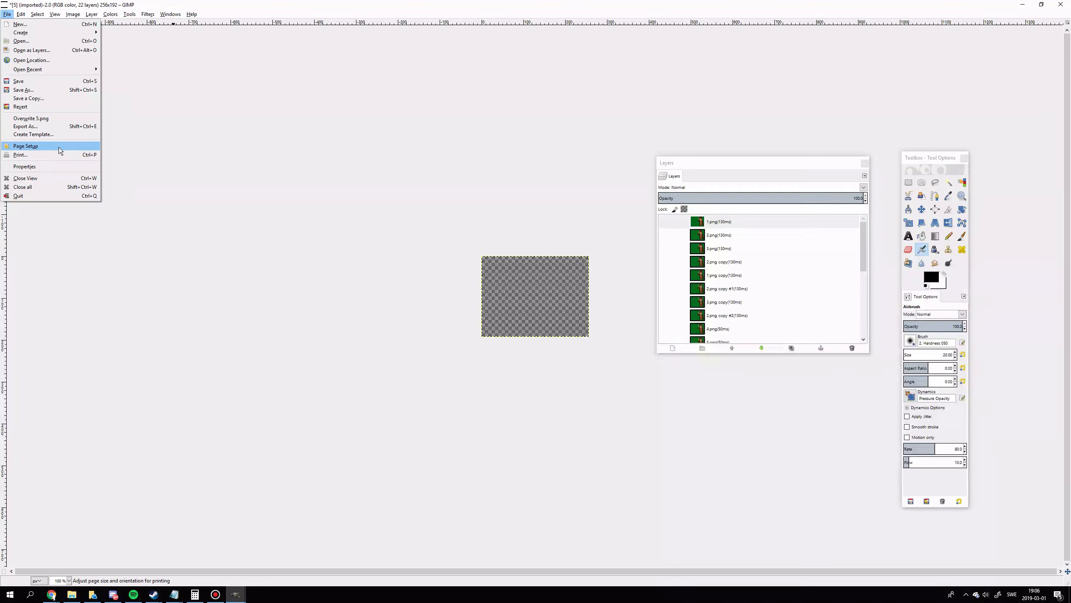
click(41, 132)
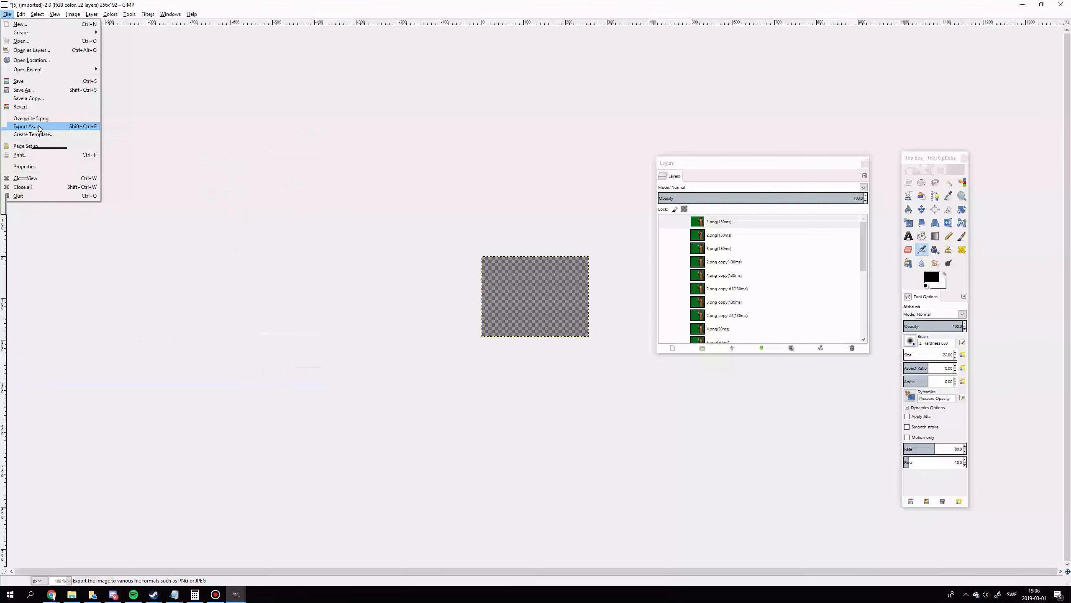
click(39, 125)
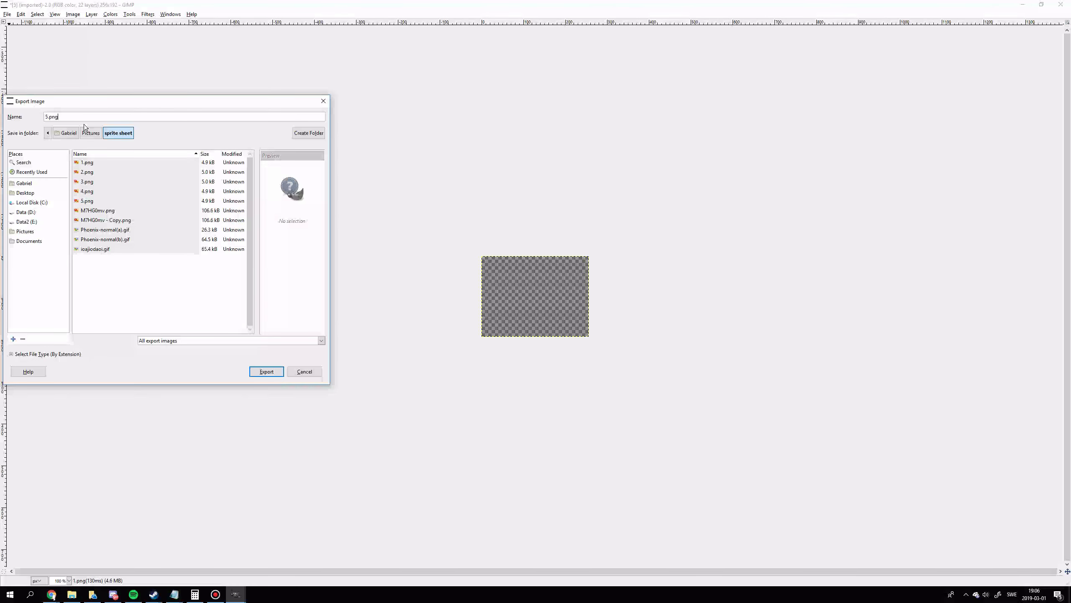
key(ctrl+a)
text(5.gif)
key(ctrl+a)
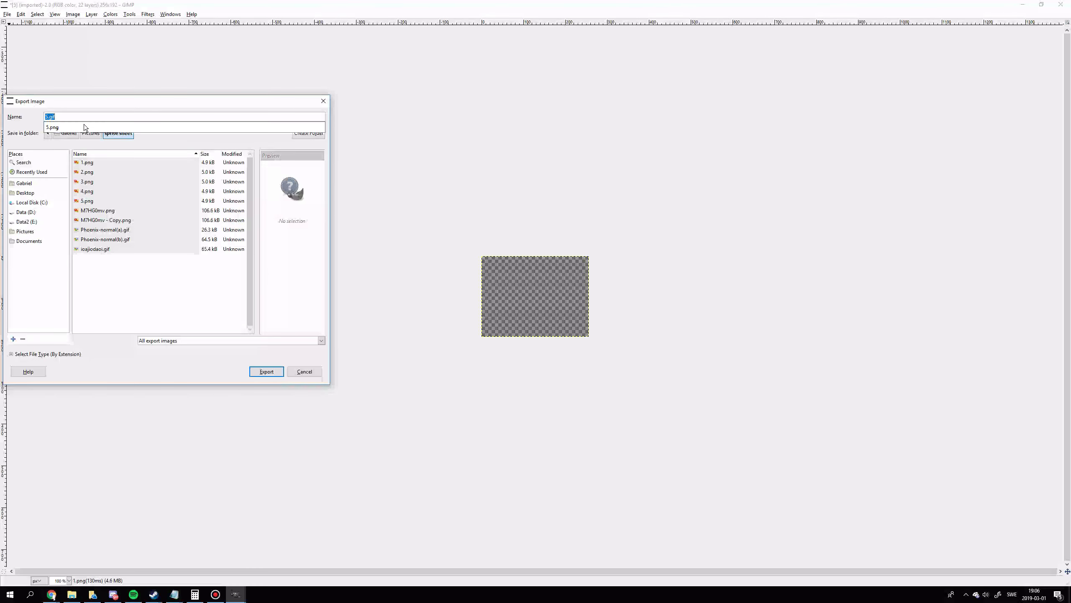
text(idasoidjsdfi.gif)
key(Return)
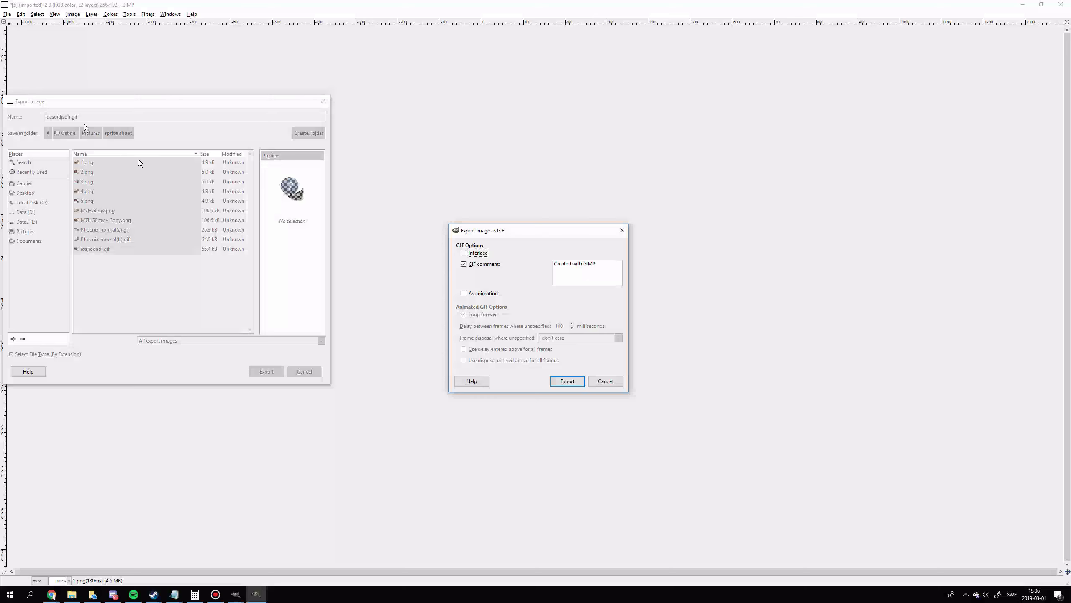
click(464, 293)
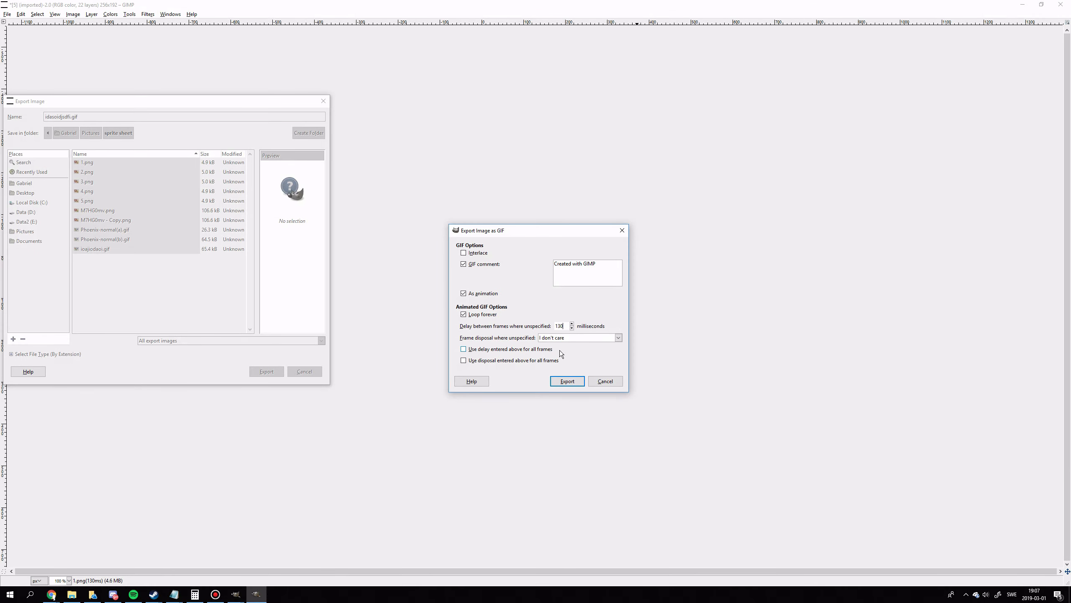
click(567, 380)
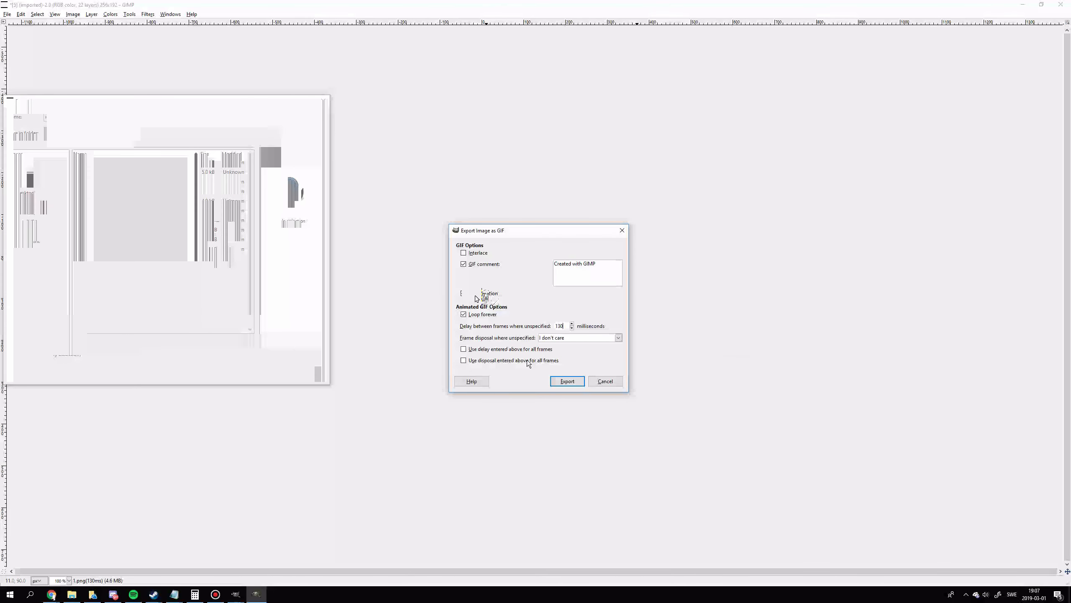
Step: Switch to File Explorer, open the exported idasoidjsdfi.gif in the photo viewer to check its playback, and close the viewer
click(70, 595)
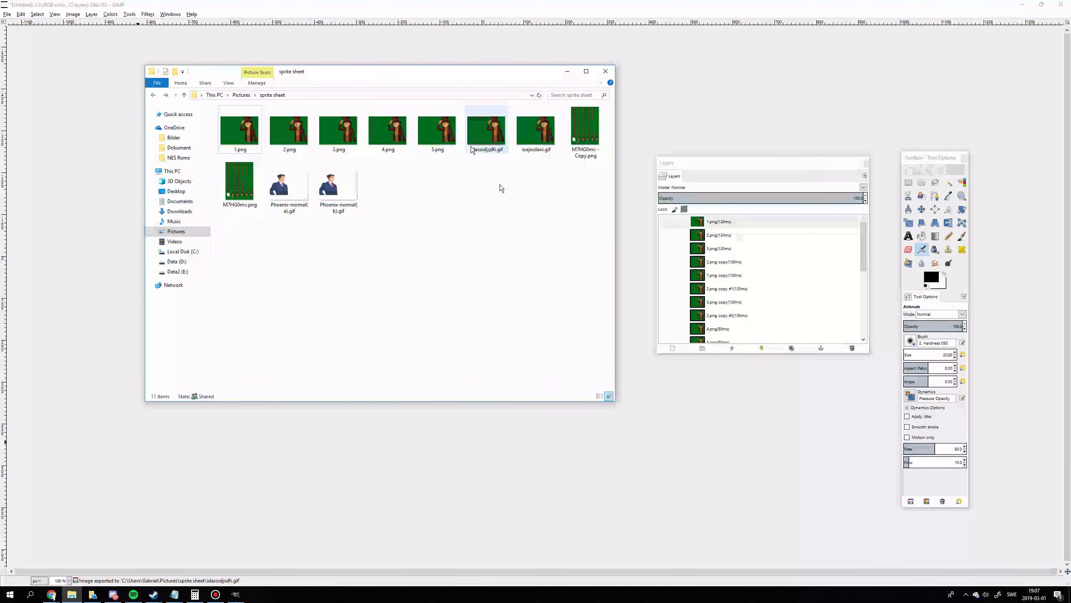
click(487, 141)
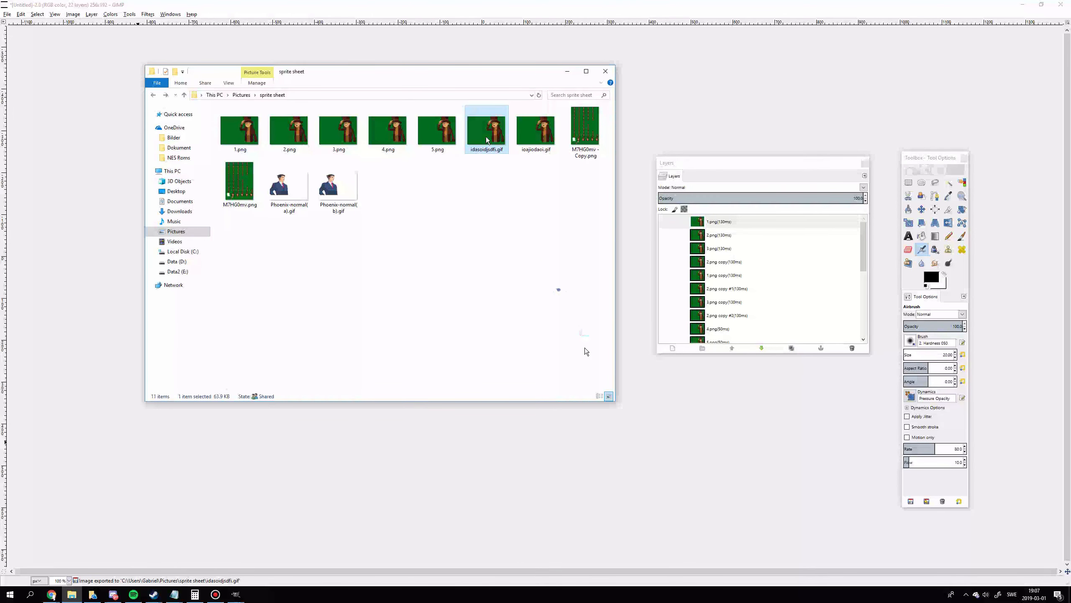
key(Return)
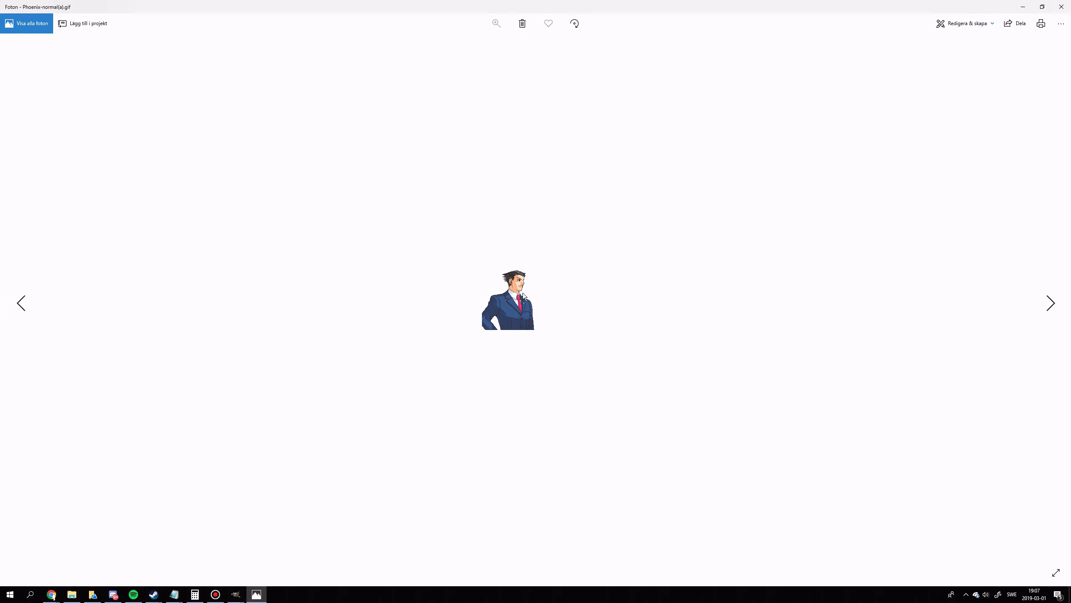
click(1062, 7)
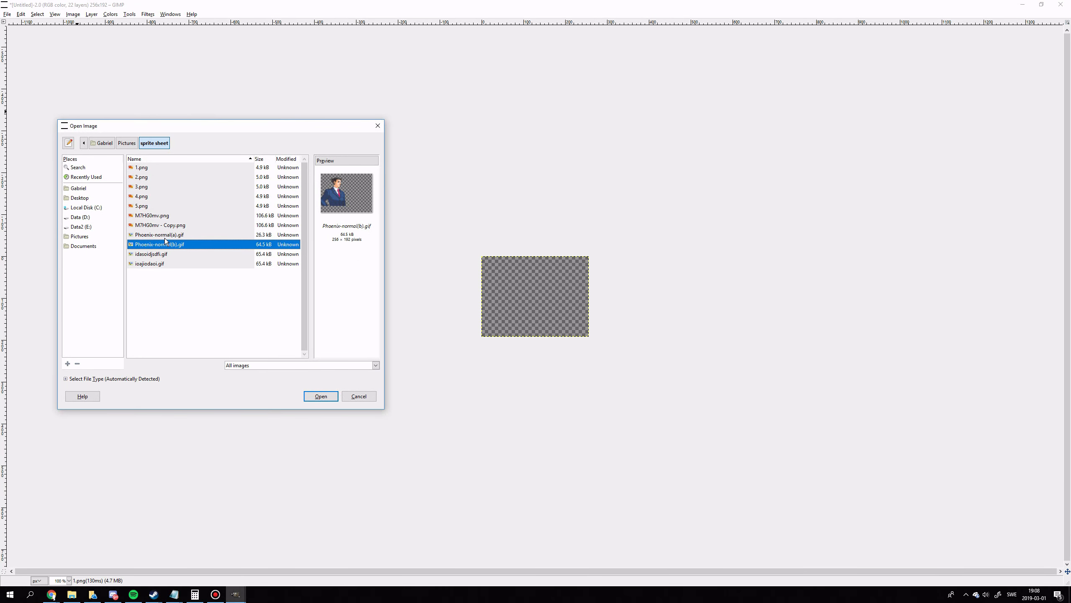
Step: Open Phoenix-normal(a).gif from the sprite sheet folder and close the untitled sprite image without saving it
click(167, 235)
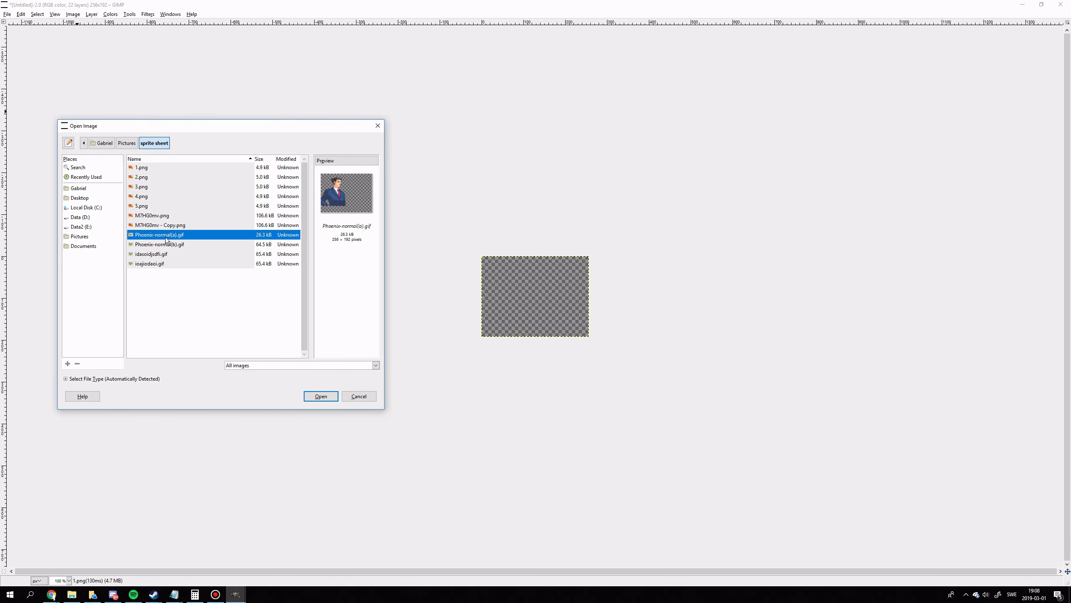
double_click(167, 235)
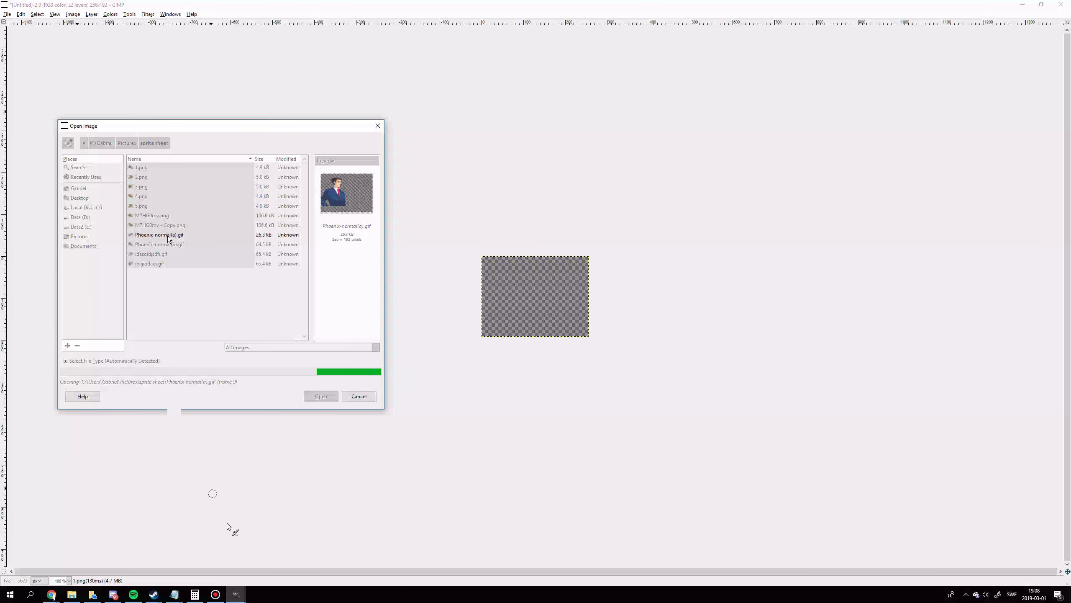
mouse_move(238, 596)
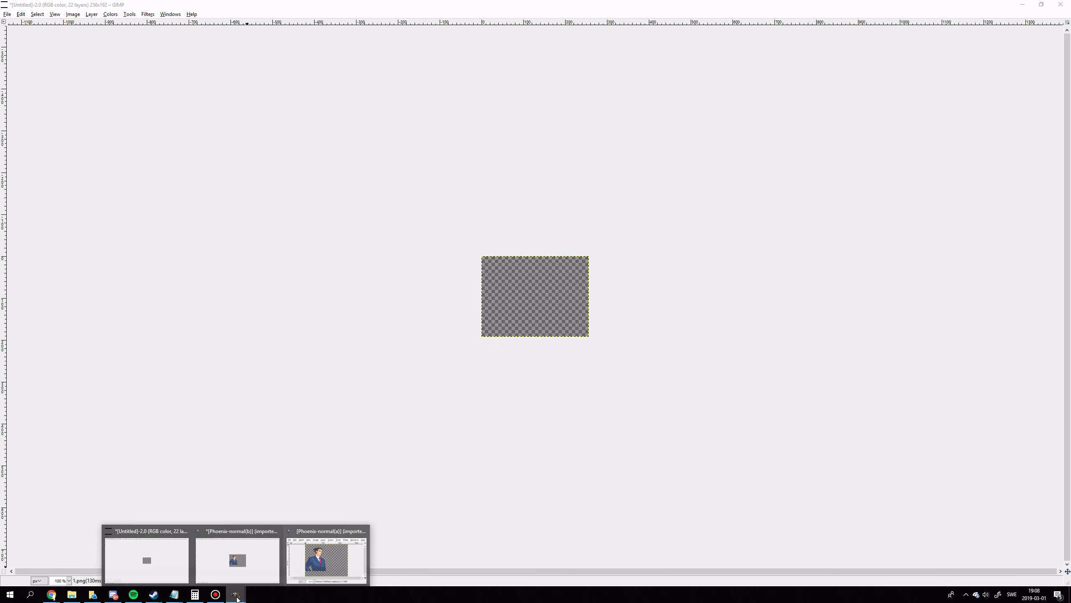
click(183, 531)
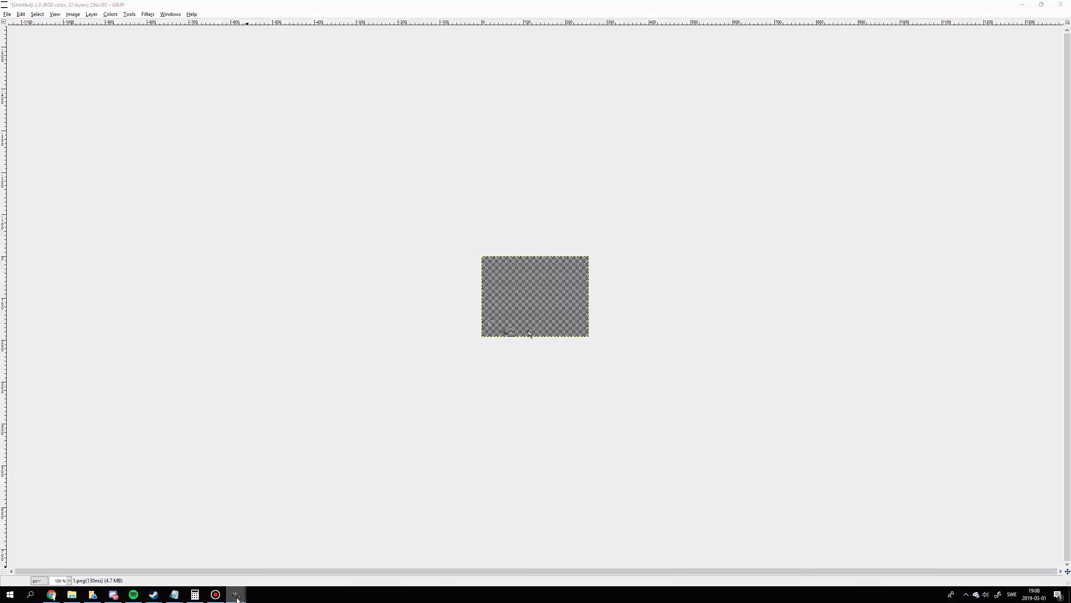
key(ctrl+d)
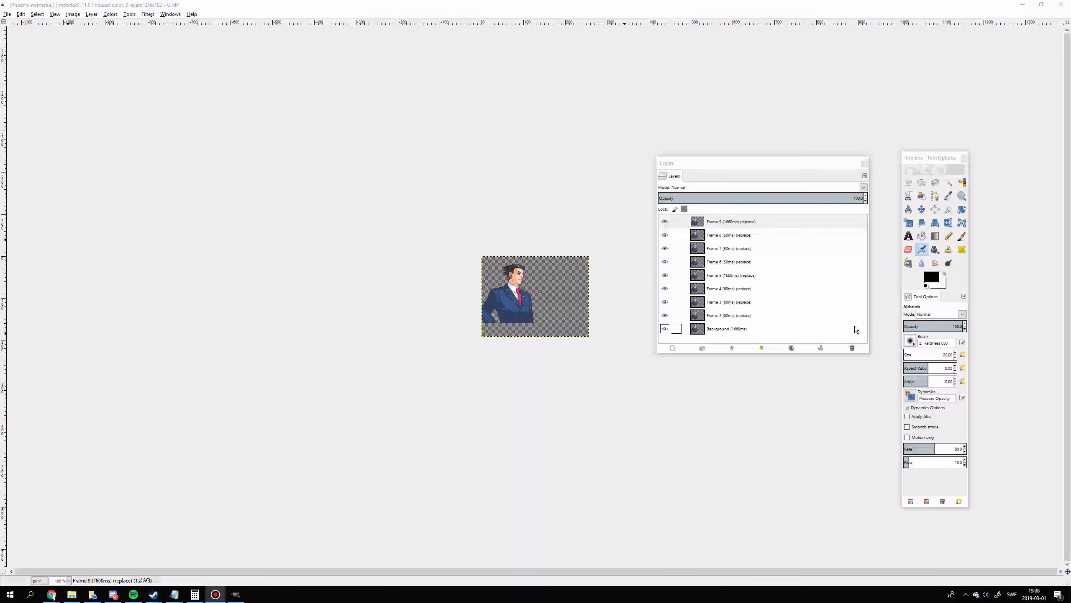
Step: Hide all the numbered frame layers of the Phoenix sprite and leave only the Background layer shown
click(718, 331)
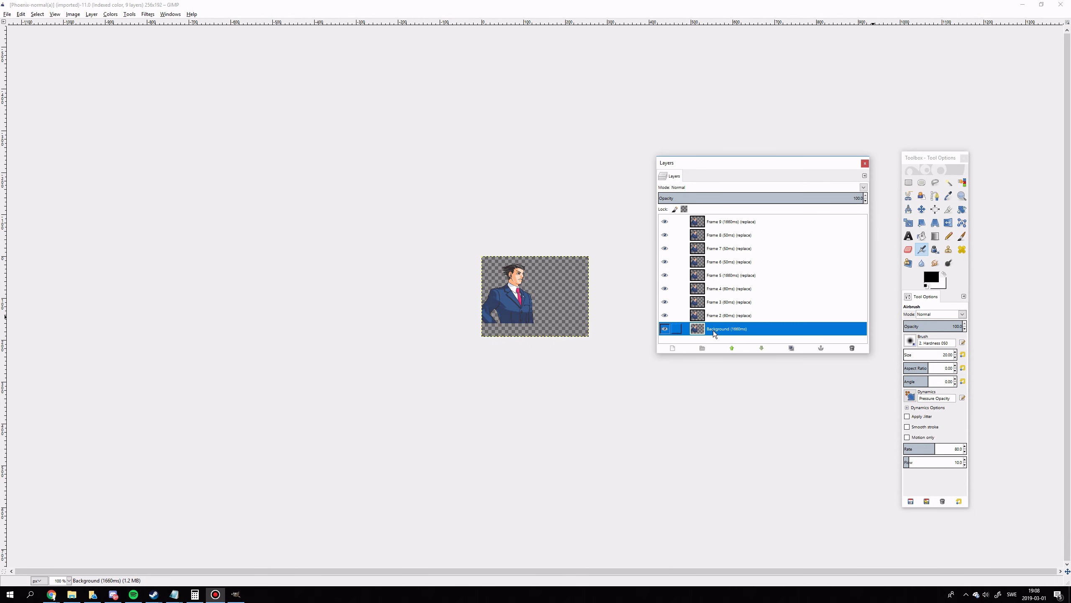
drag(668, 315, 668, 246)
click(664, 315)
click(664, 275)
drag(665, 275, 662, 329)
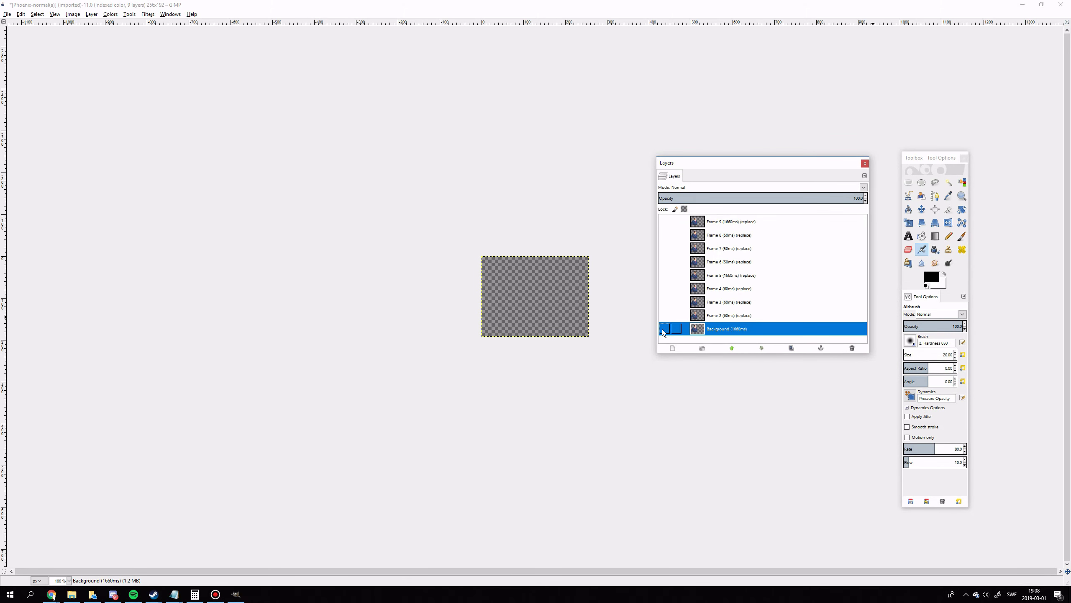
click(663, 329)
Step: Open a blank Notepad document beside the sprite and note the Background frame as "open1660"
click(9, 594)
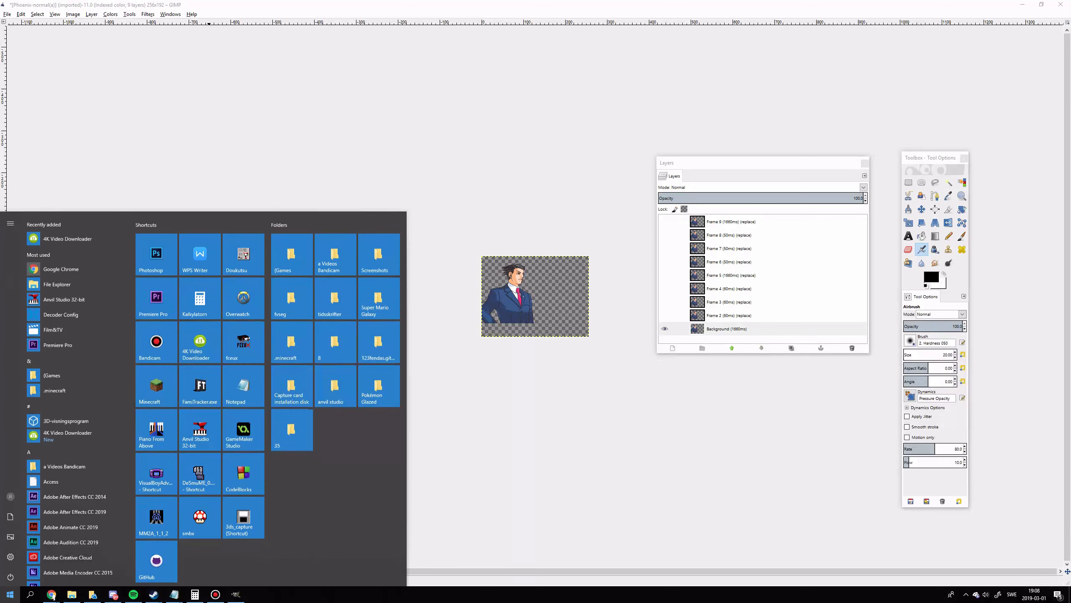
key(Escape)
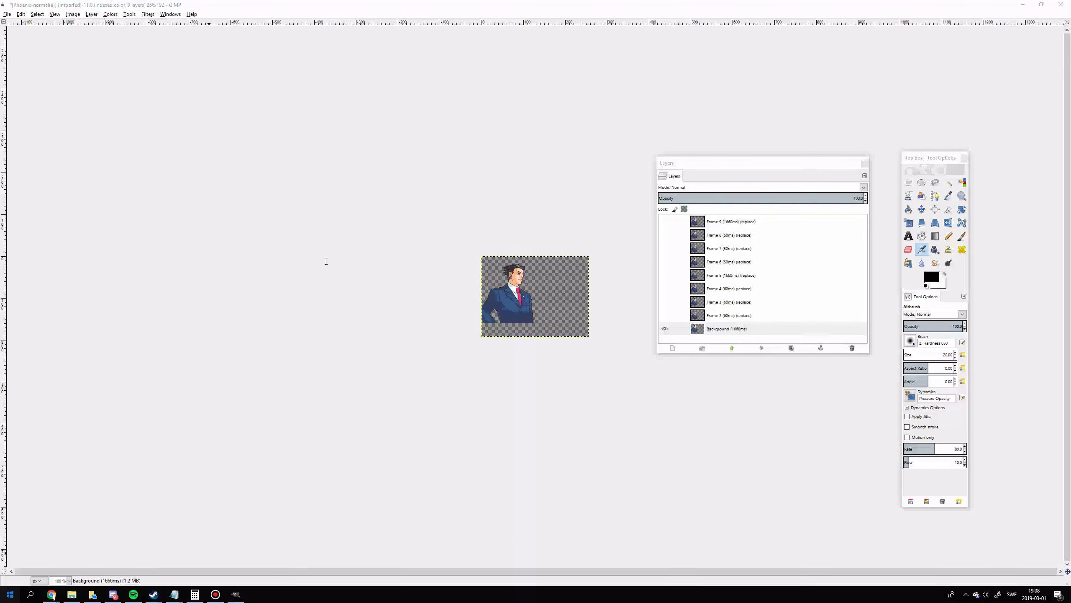
mouse_move(145, 183)
mouse_down()
mouse_move(251, 218)
mouse_move(146, 186)
mouse_up()
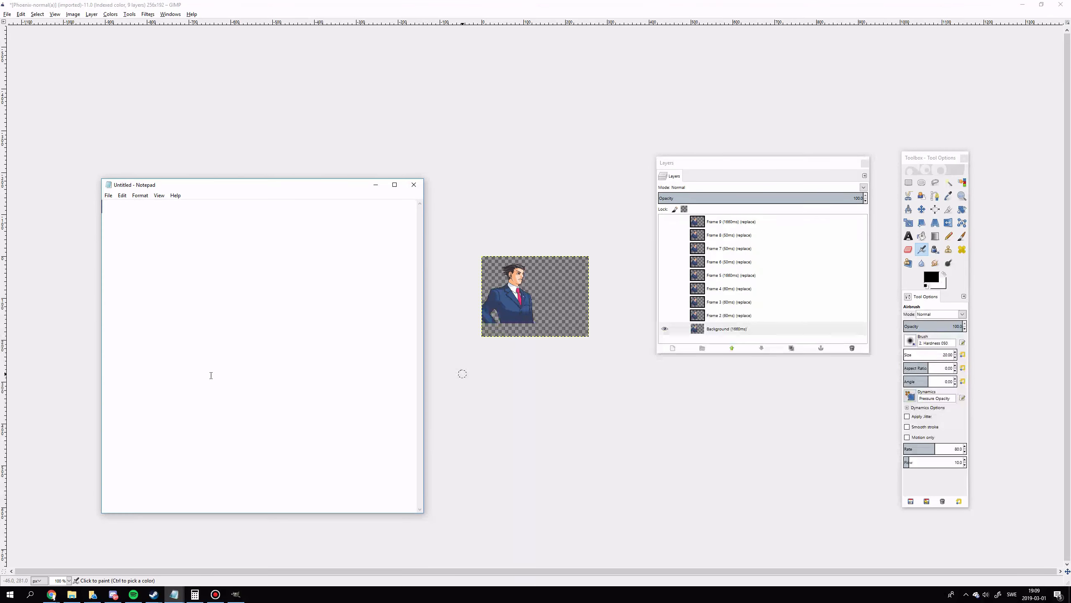
text(open1660)
Step: Show the Frame 2 layer and note it on a new Notepad line as "halfclosed60"
click(665, 315)
click(249, 323)
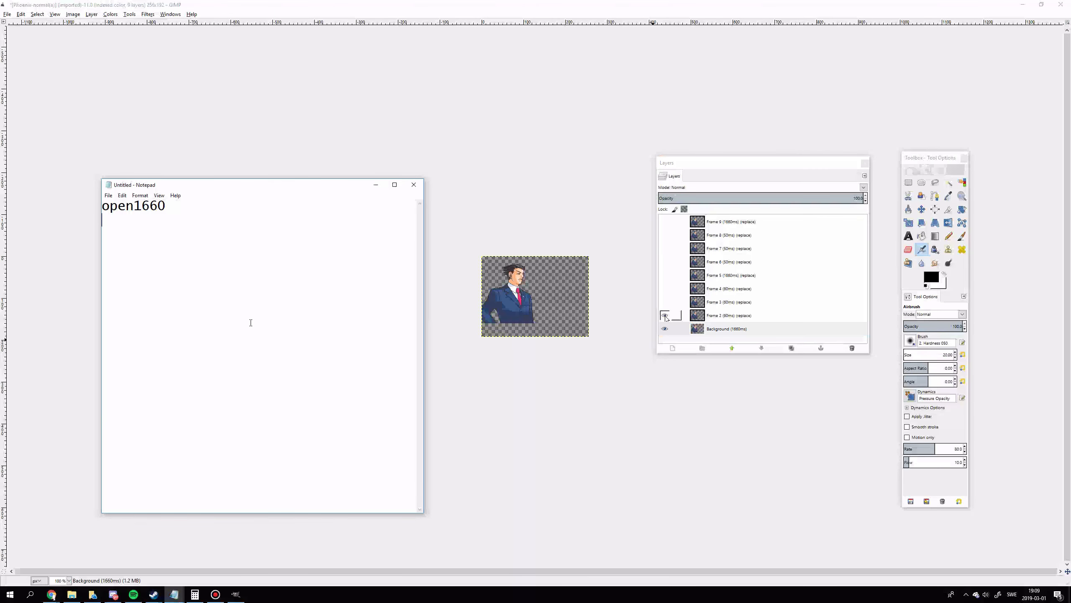
key(Return)
text(halfclosed)
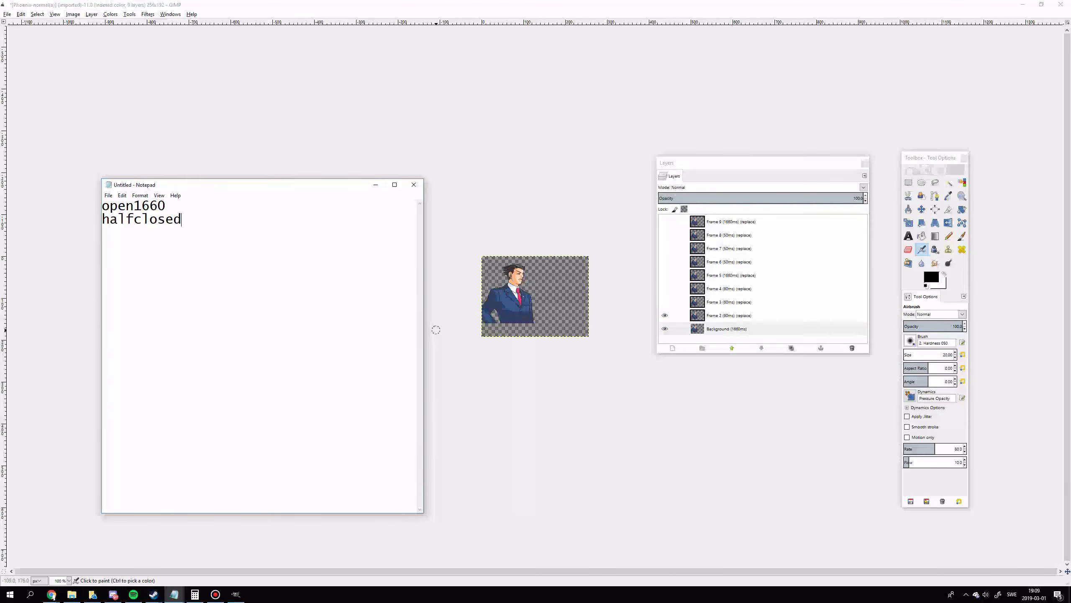
text(60)
key(BackSpace)
key(BackSpace)
text(60)
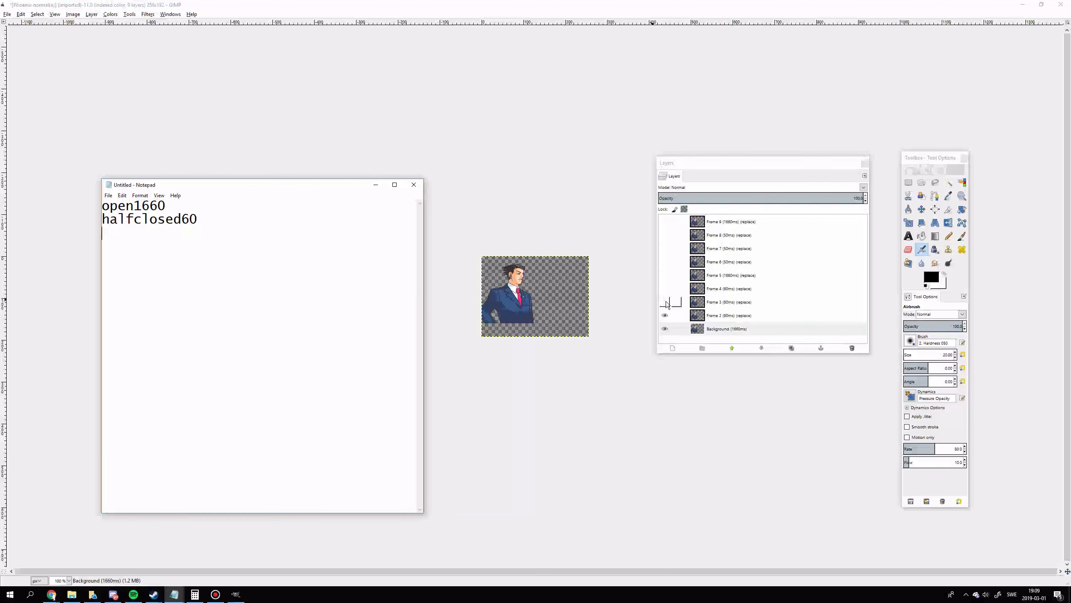
Step: Show the Frame 3 and Frame 4 layers and note them in Notepad as "closed60" and "halfclosed60"
key(Return)
text(closed6)
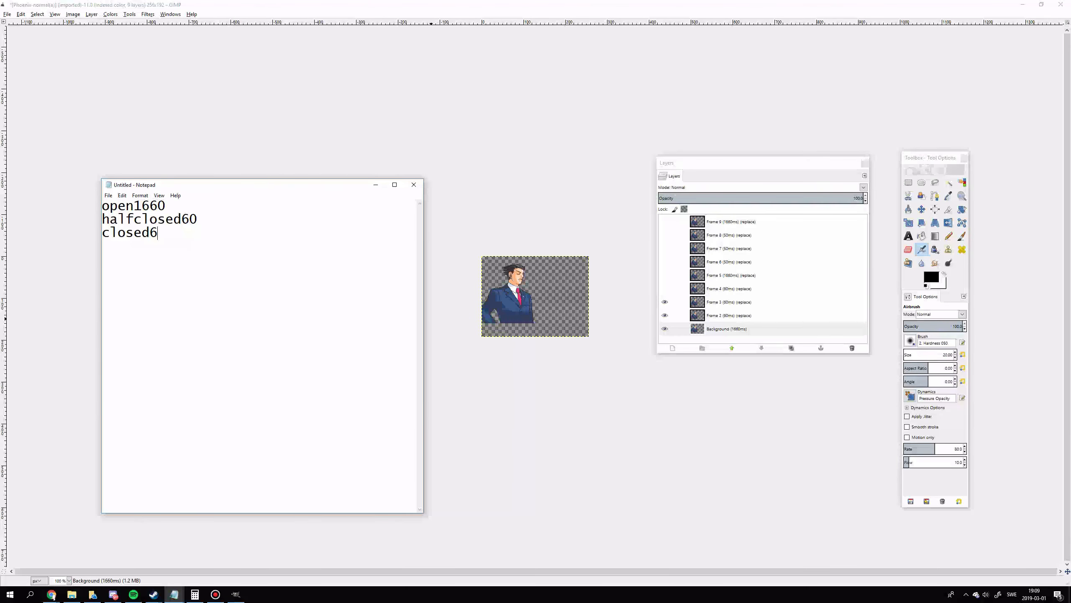
text(0)
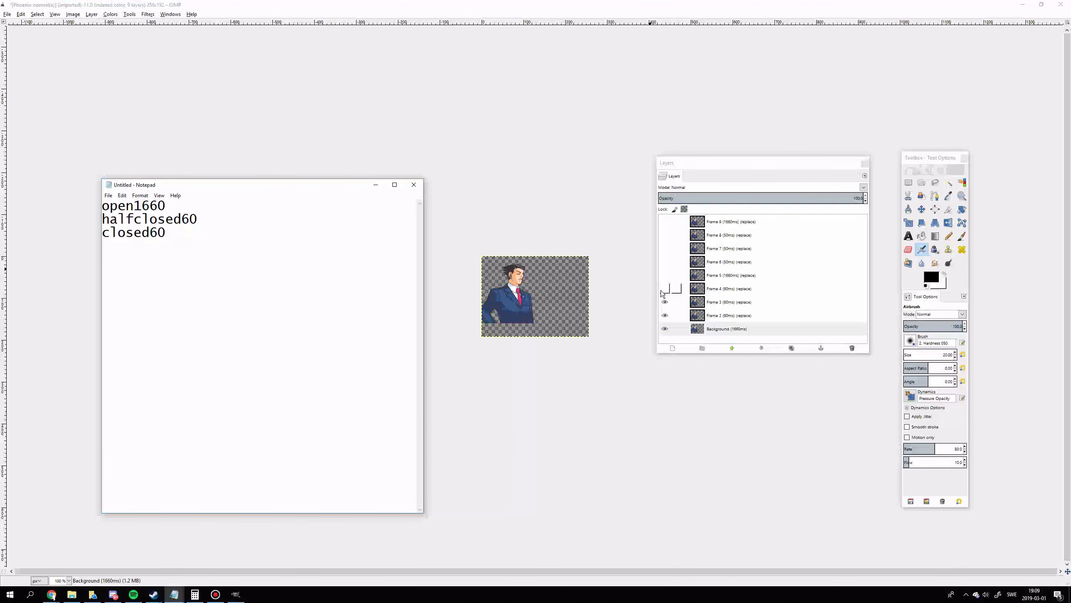
click(662, 290)
click(131, 423)
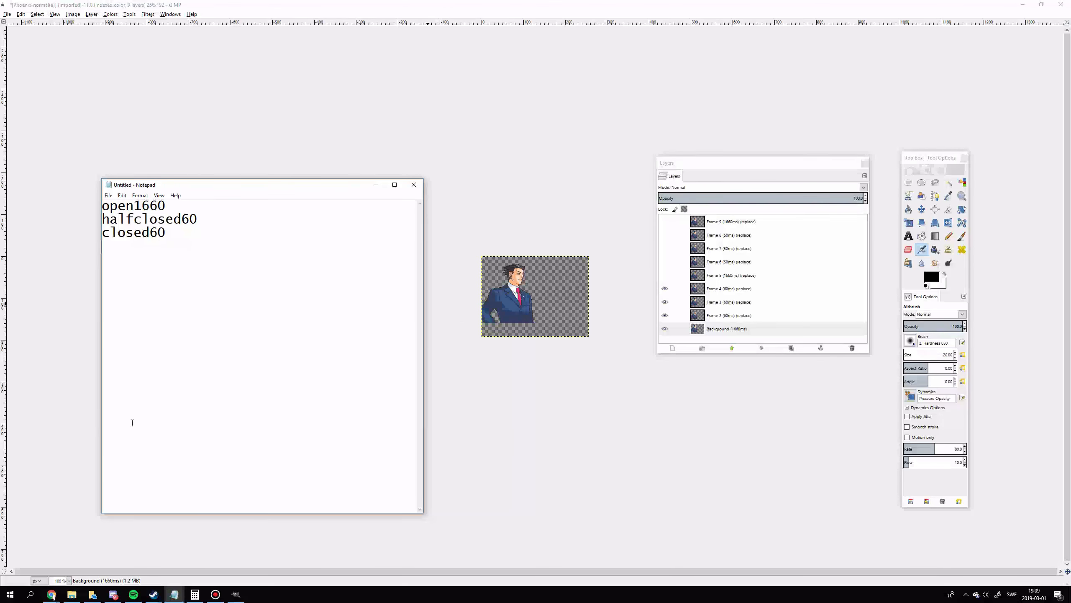
text(halfclosed60)
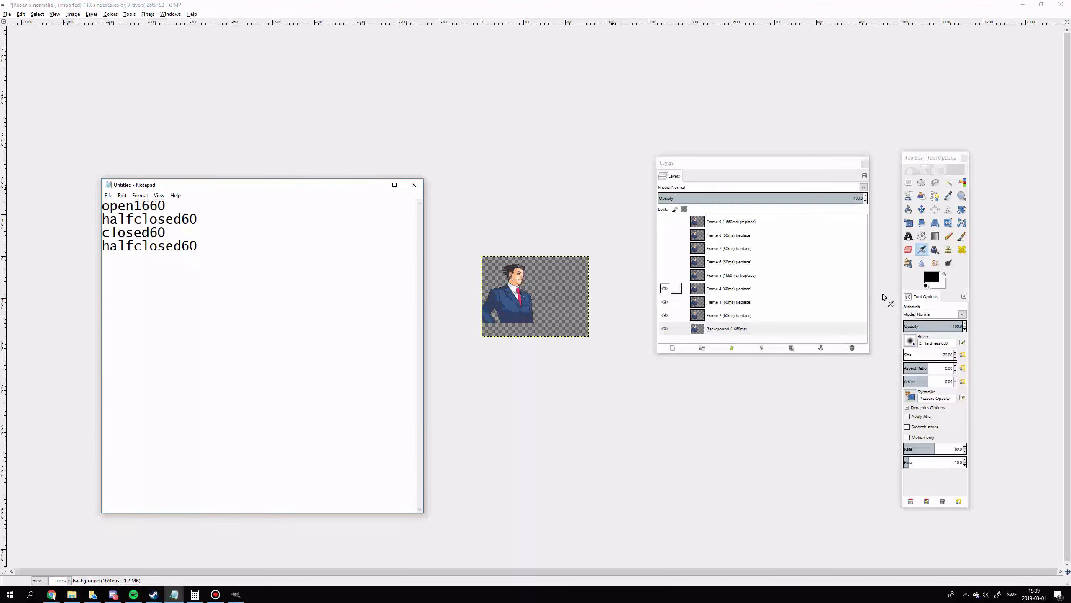
Step: Show the Frame 5 layer and add "open1660" for it to the Notepad list
click(665, 275)
key(Return)
text(open1660)
key(Return)
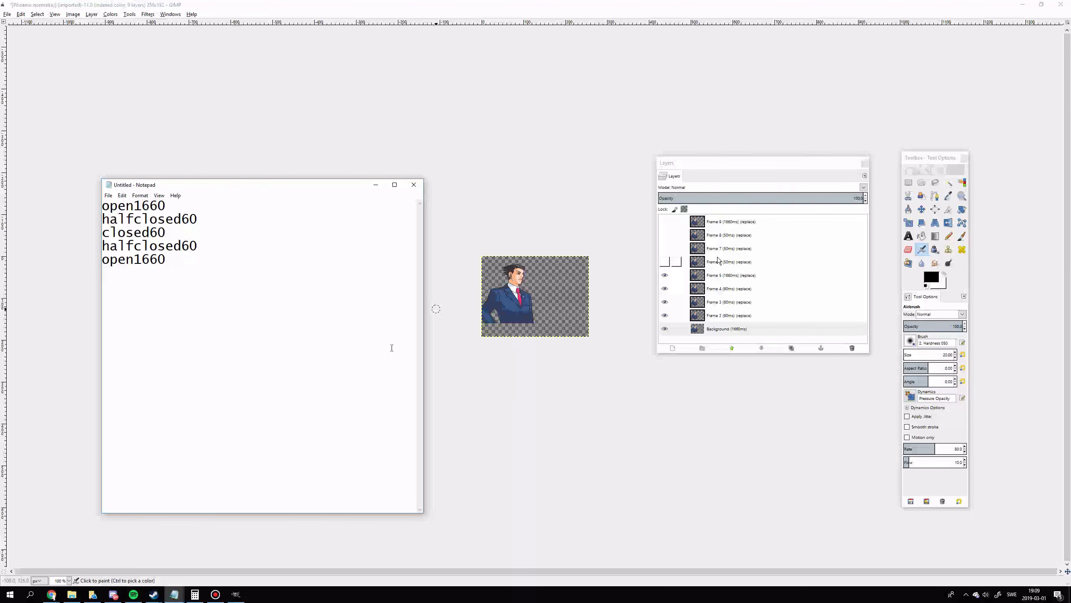
Step: Check Frames 6 and 7, hide them again, and paste a copy of the halfclosed60, closed60, halfclosed60 lines at the end of the notes
click(664, 262)
click(664, 249)
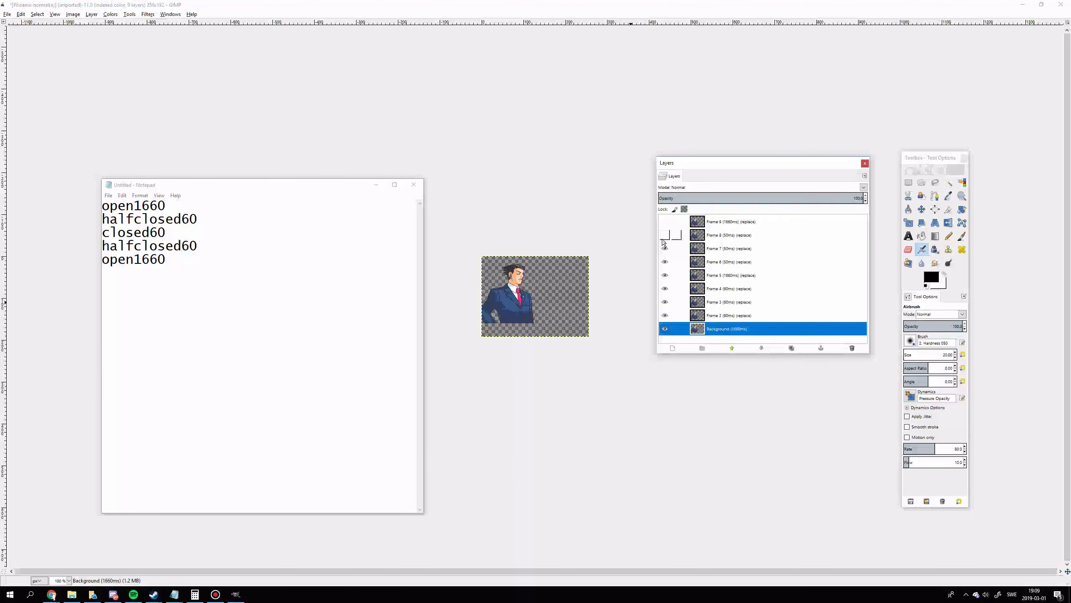
click(665, 248)
click(664, 262)
drag(254, 244, 91, 227)
key(ctrl+c)
click(225, 296)
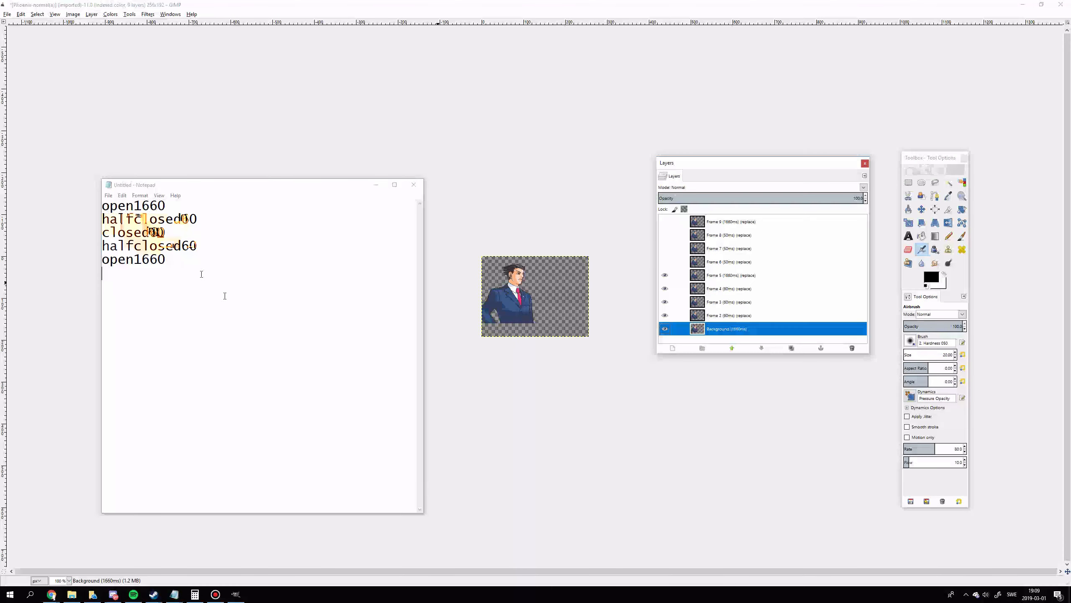
key(ctrl+v)
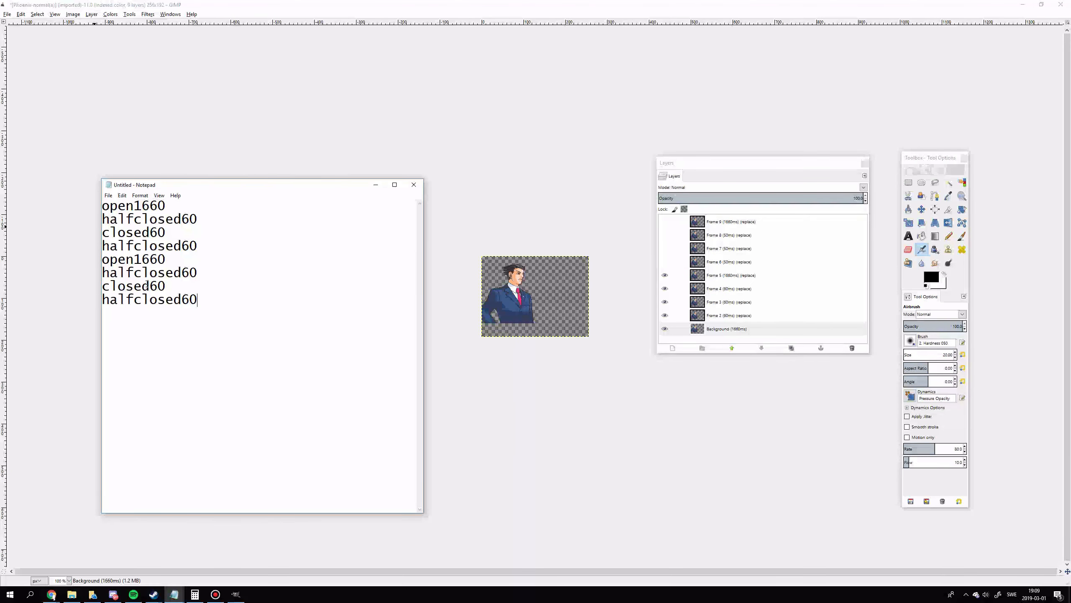
Step: Change the pasted lines in Notepad to read halfclosed50, closed50 and halfclosed50
key(Left)
key(BackSpace)
text(5)
drag(148, 286, 189, 272)
text(505)
Step: Show the Frame 9 layer and add "open1660" as the last line of the Notepad list
click(673, 222)
click(310, 365)
text(ope)
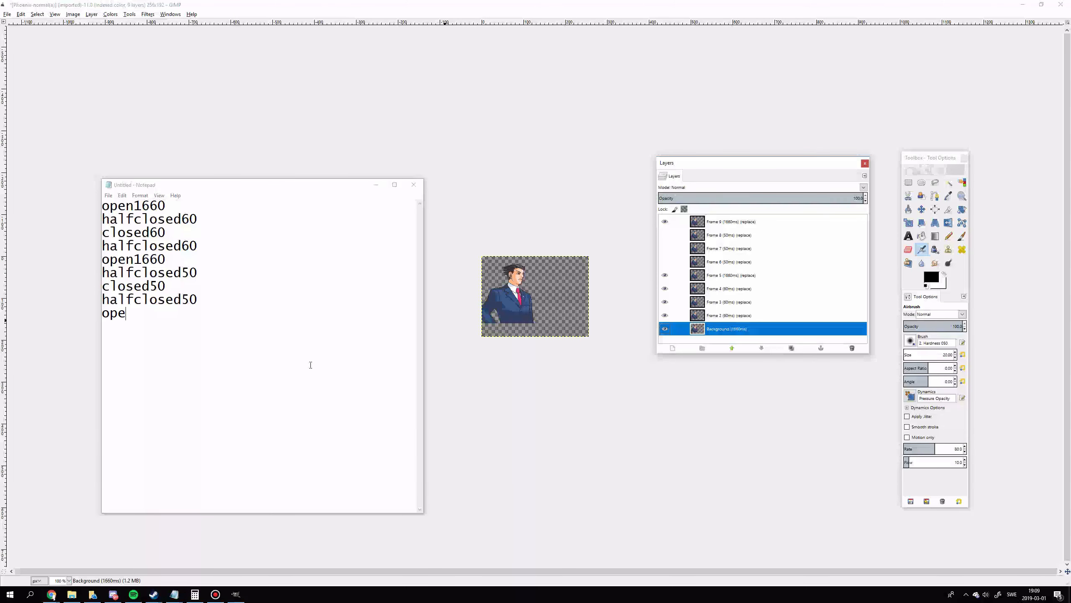
text(n1660)
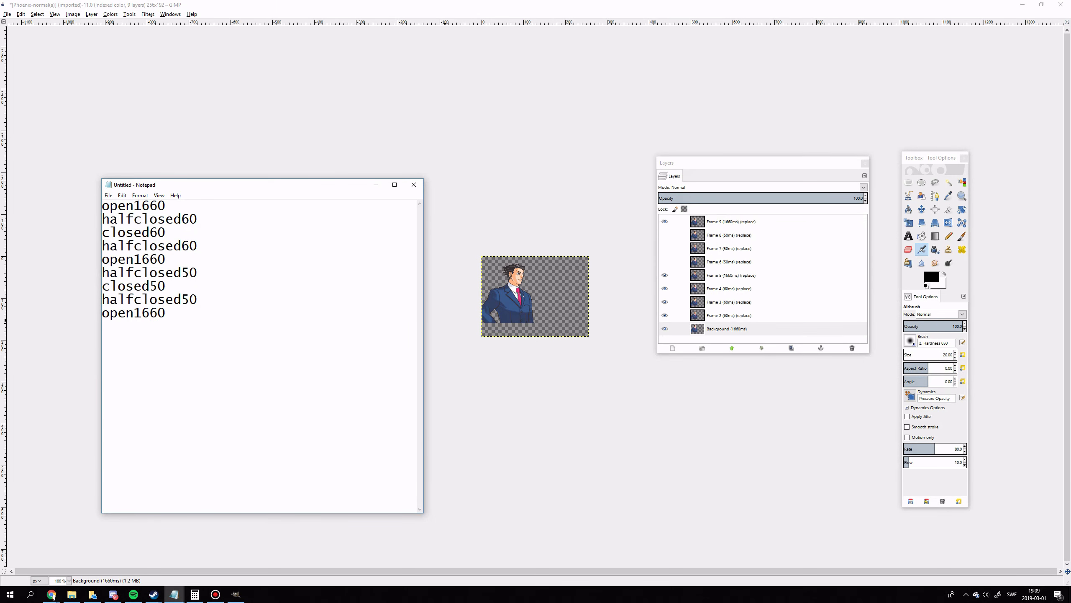
key(BackSpace)
key(BackSpace)
text(60)
click(7, 14)
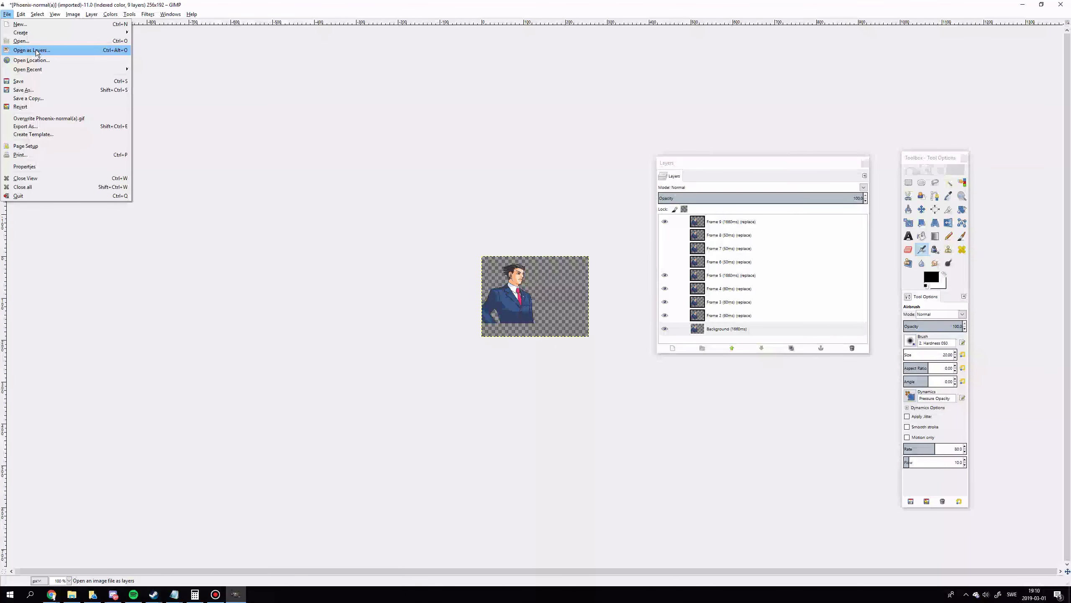
click(36, 51)
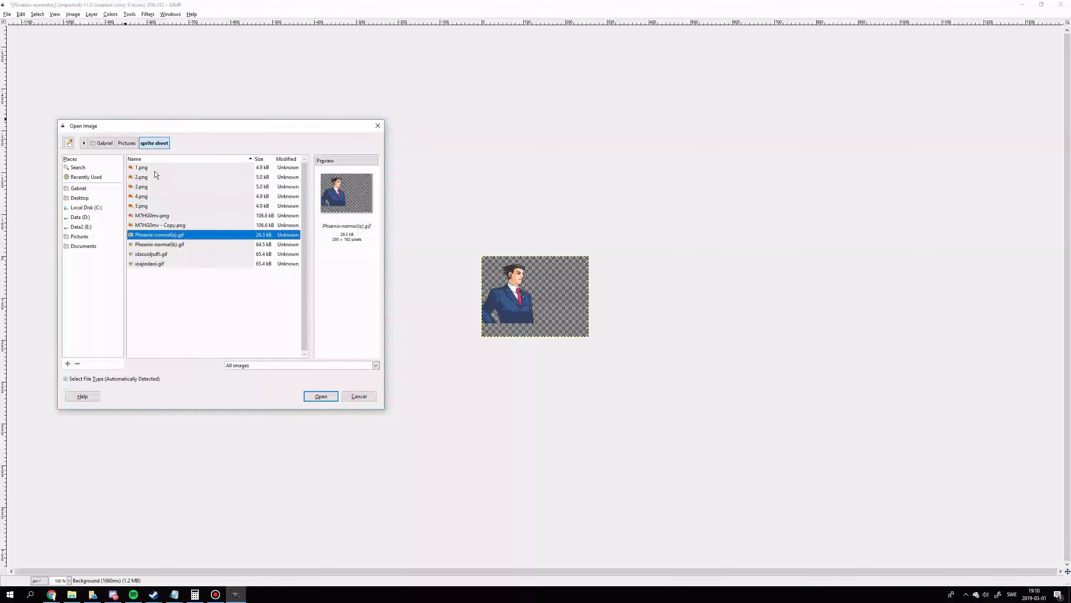
click(154, 172)
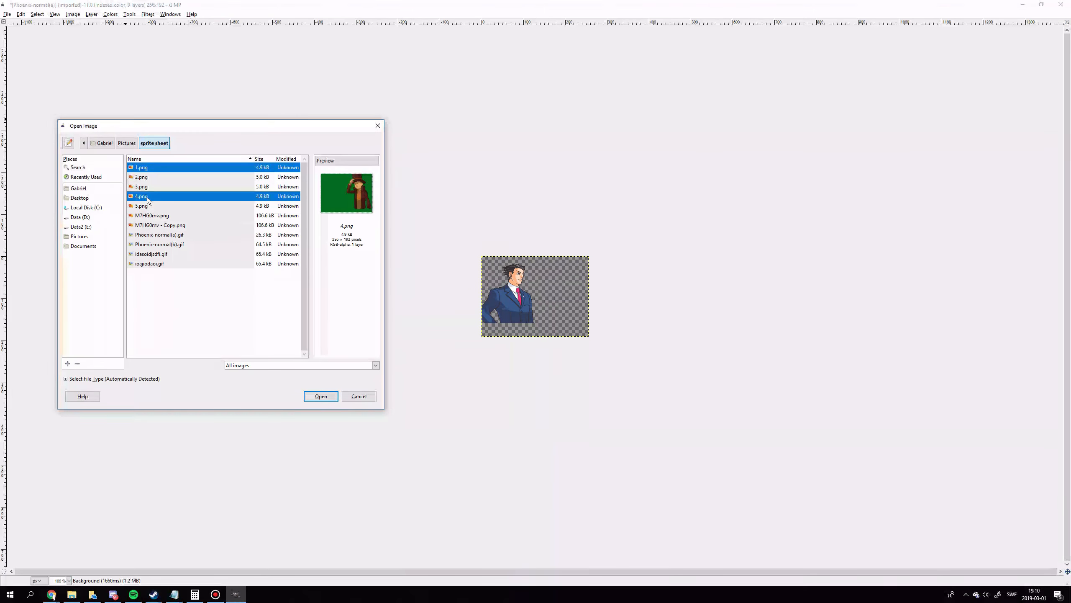
ctrl+click(147, 197)
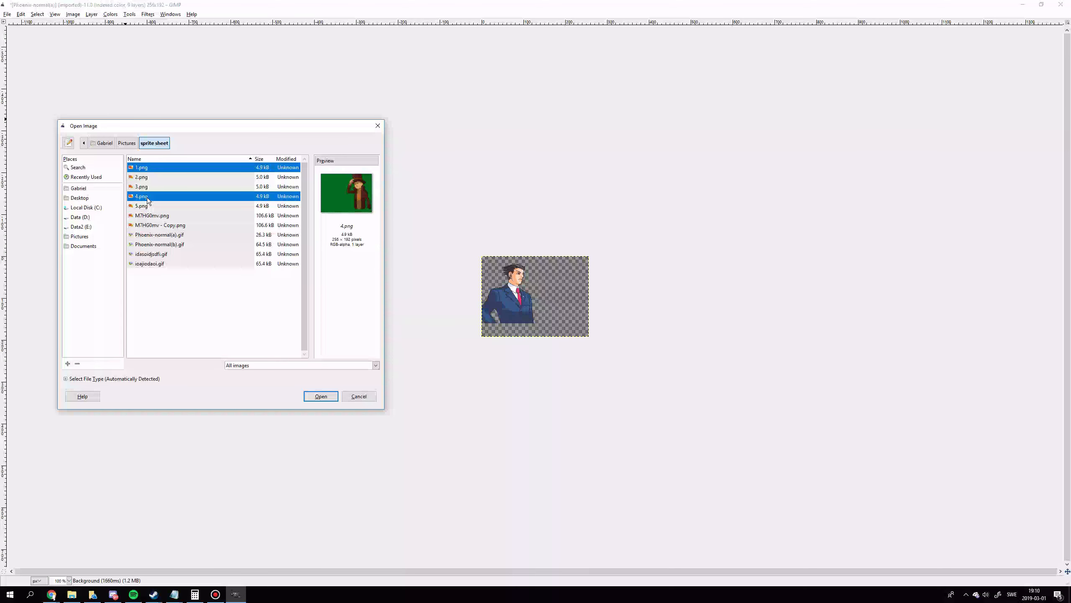
click(321, 396)
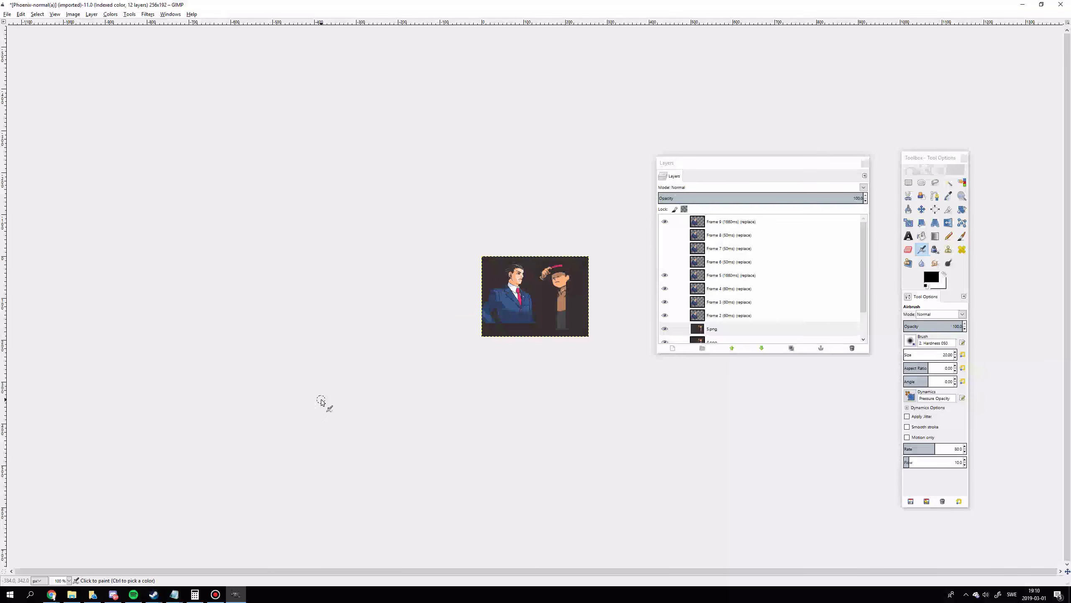
key(ctrl)
key(ctrl+z)
key(ctrl+z)
key(ctrl+z)
Step: Close the Phoenix image and open 1.png, 4.png and 5.png together as layers of a new image
click(1061, 4)
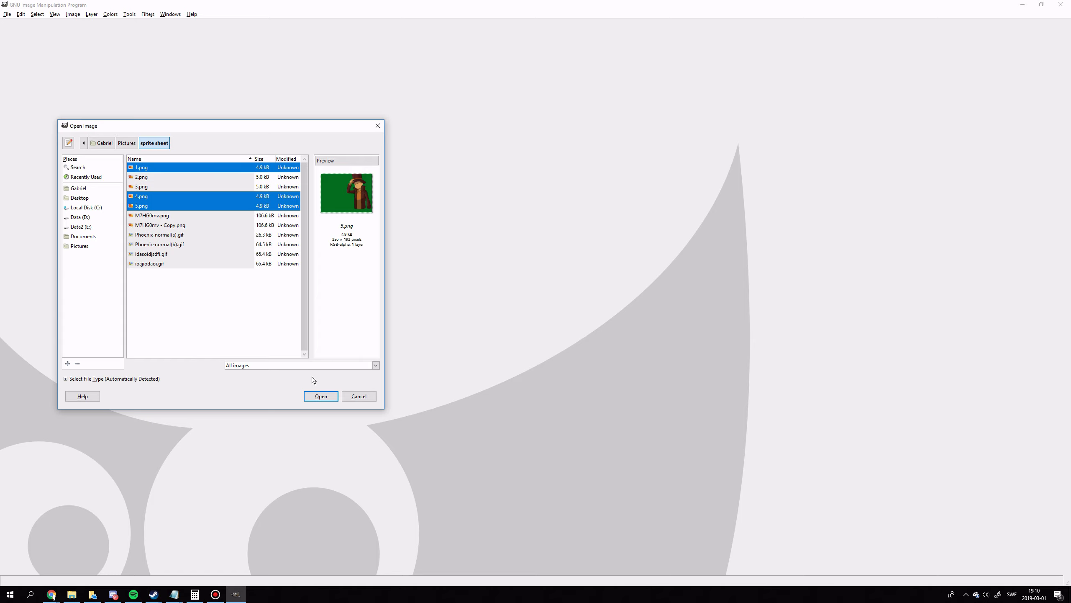
click(214, 164)
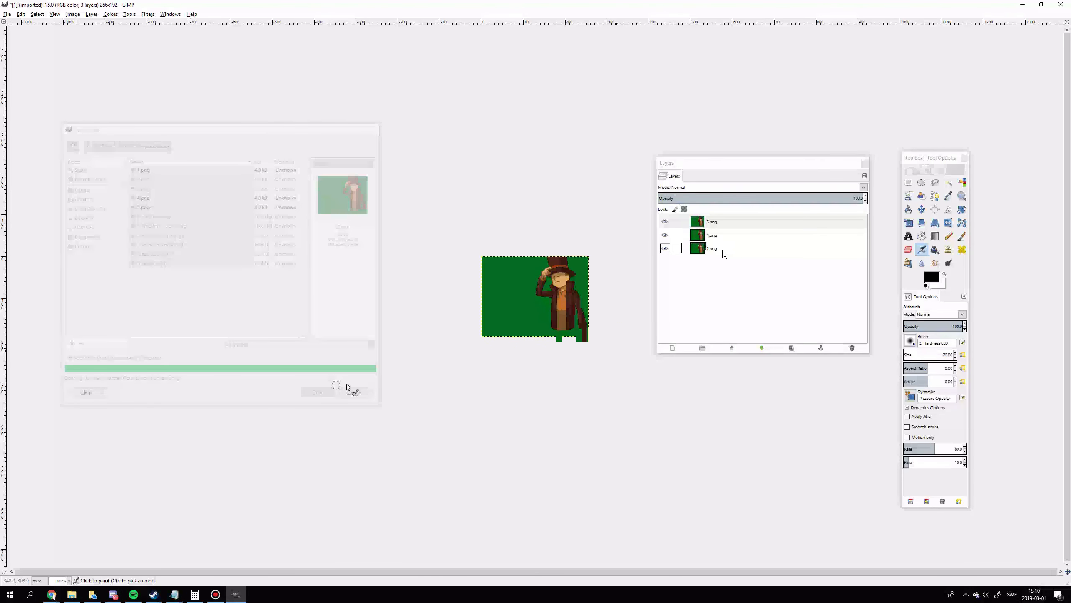
Step: Move the 1.png layer to the top of the stack and rename it "1.png(1660ms)"
drag(722, 250, 714, 227)
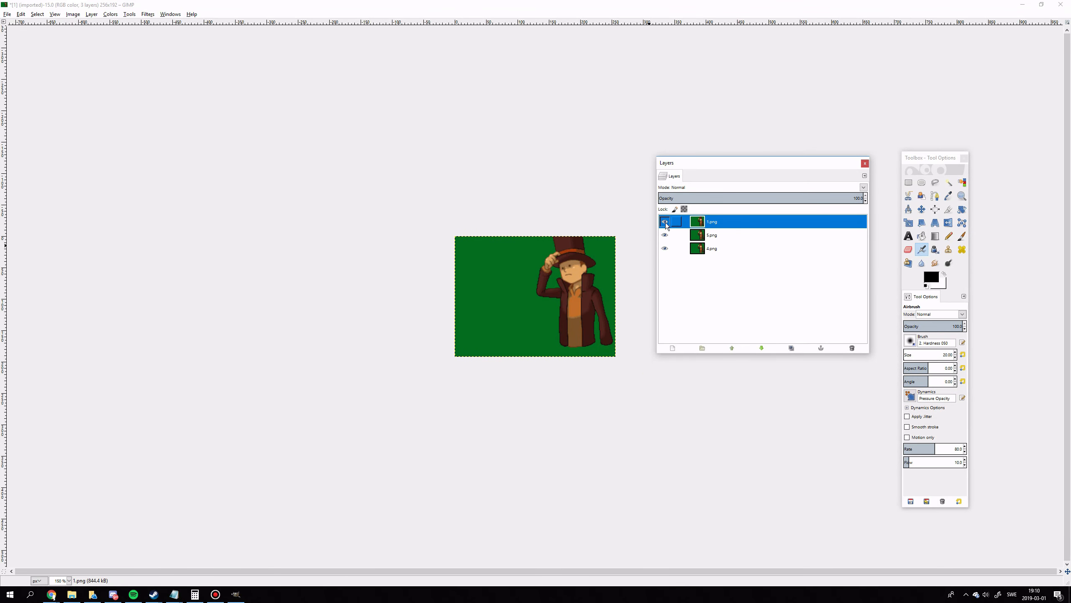
double_click(717, 221)
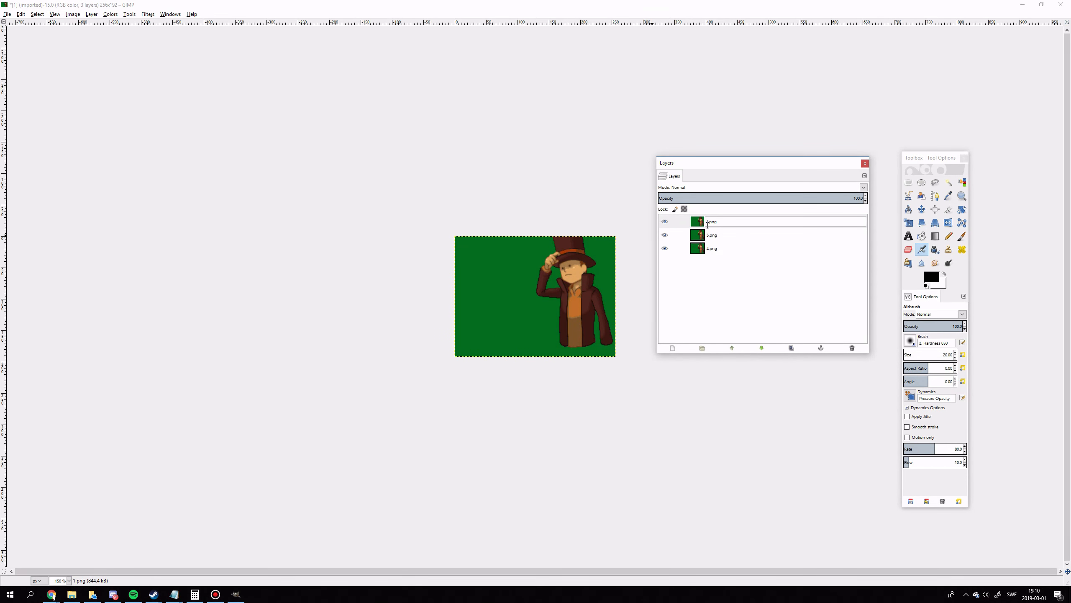
text((1660ms))
key(Return)
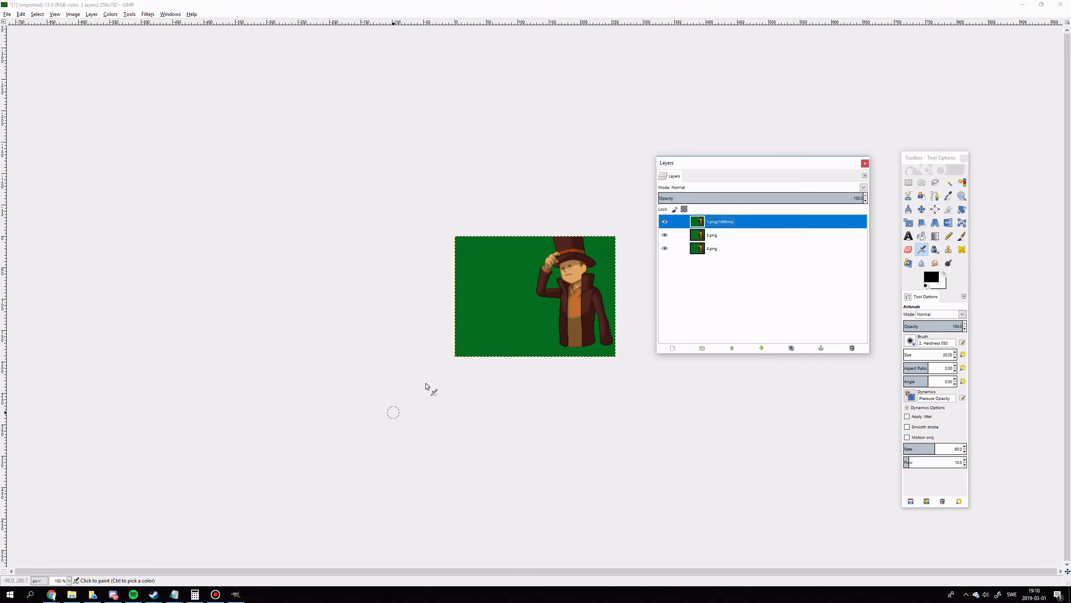
Step: Compare the 5.png and 4.png frames by toggling their visibility, and move 4.png directly above 5.png
click(667, 240)
shift+click(664, 235)
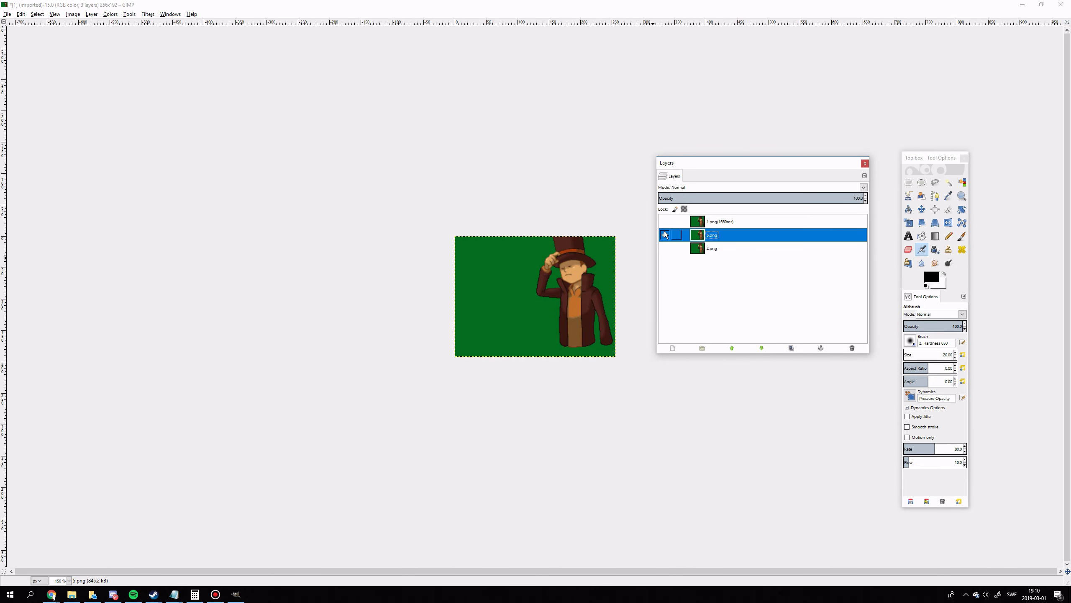
click(665, 234)
click(665, 249)
click(665, 249)
drag(709, 249, 704, 234)
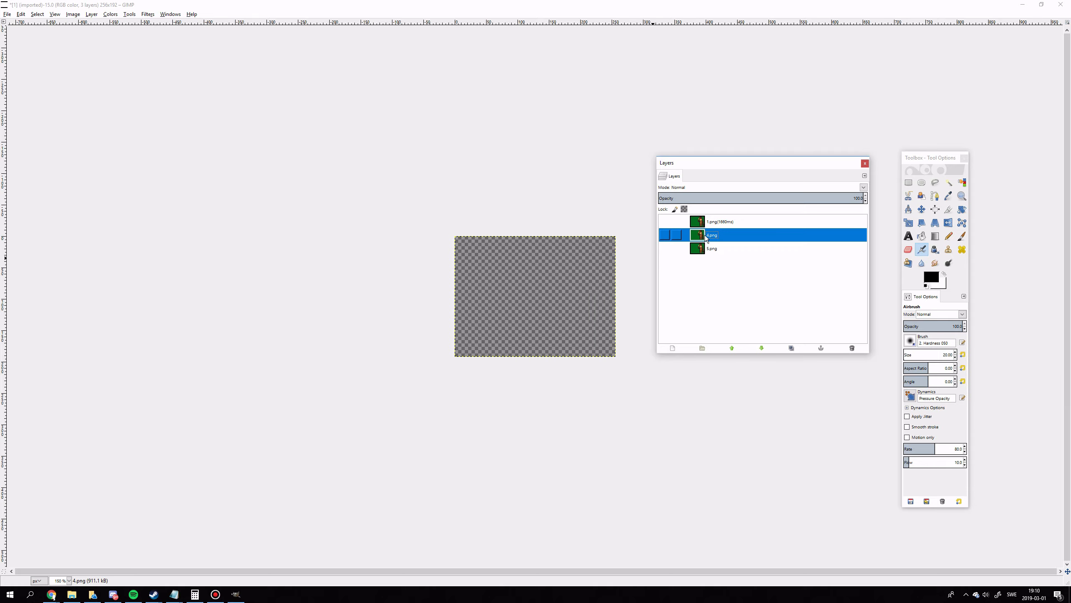
Step: Show the 4.png layer, bring up the Notepad timing list, and rename that layer "4.png(60ms)"
click(664, 234)
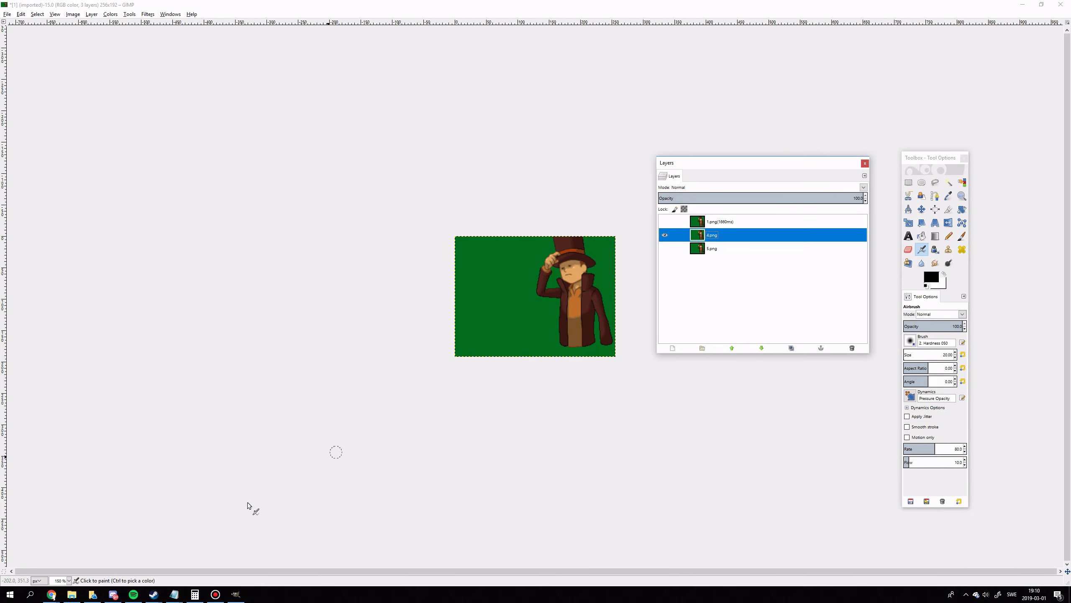
click(174, 594)
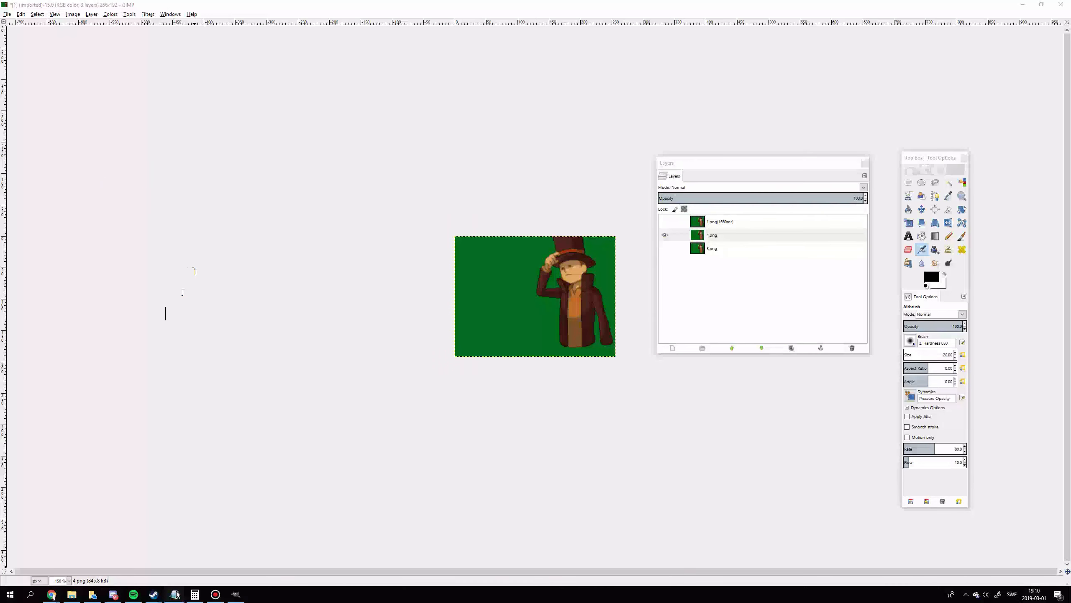
click(175, 595)
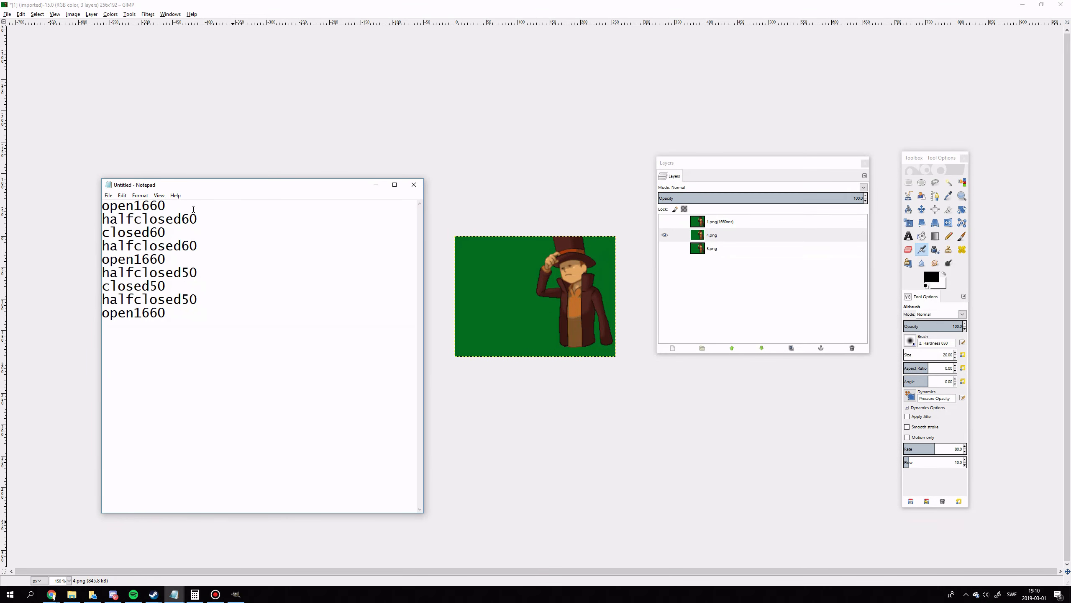
click(698, 236)
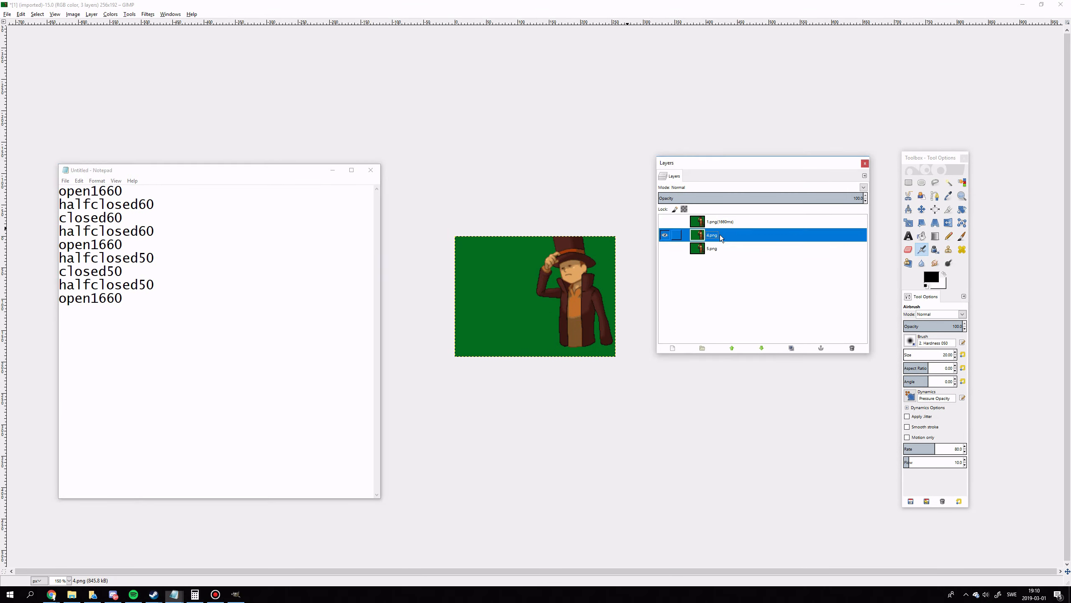
click(715, 236)
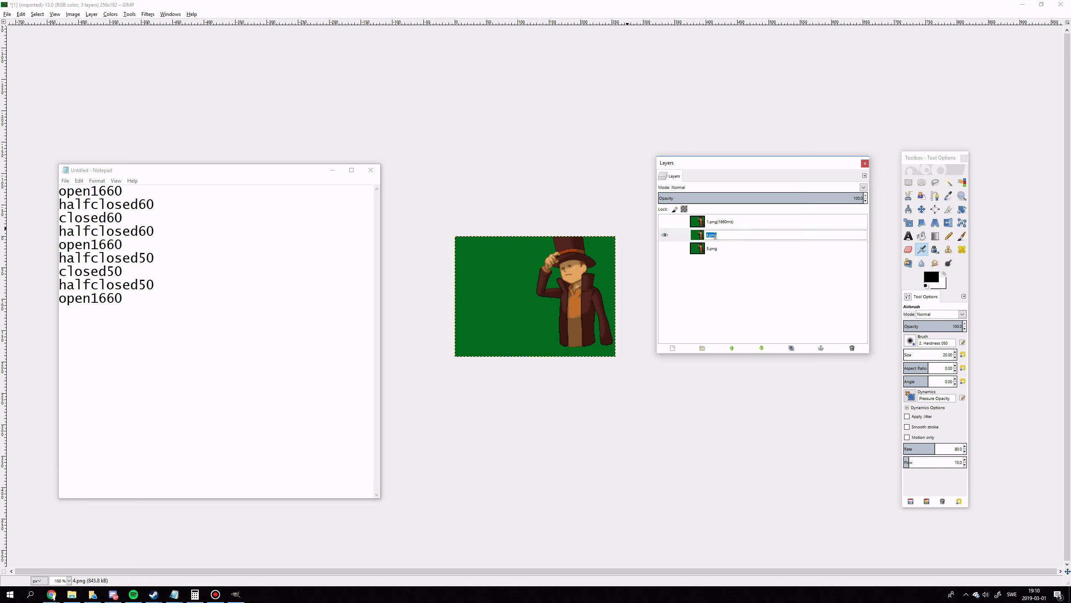
text((60ms))
key(Return)
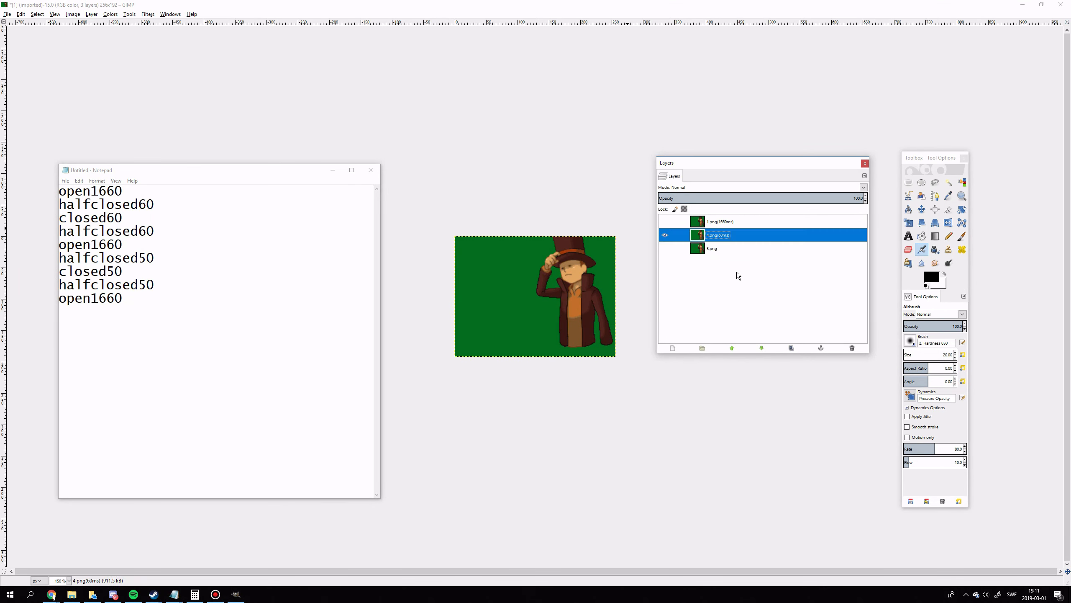
Step: Rename the 5.png layer "5.png(60ms)"
click(715, 249)
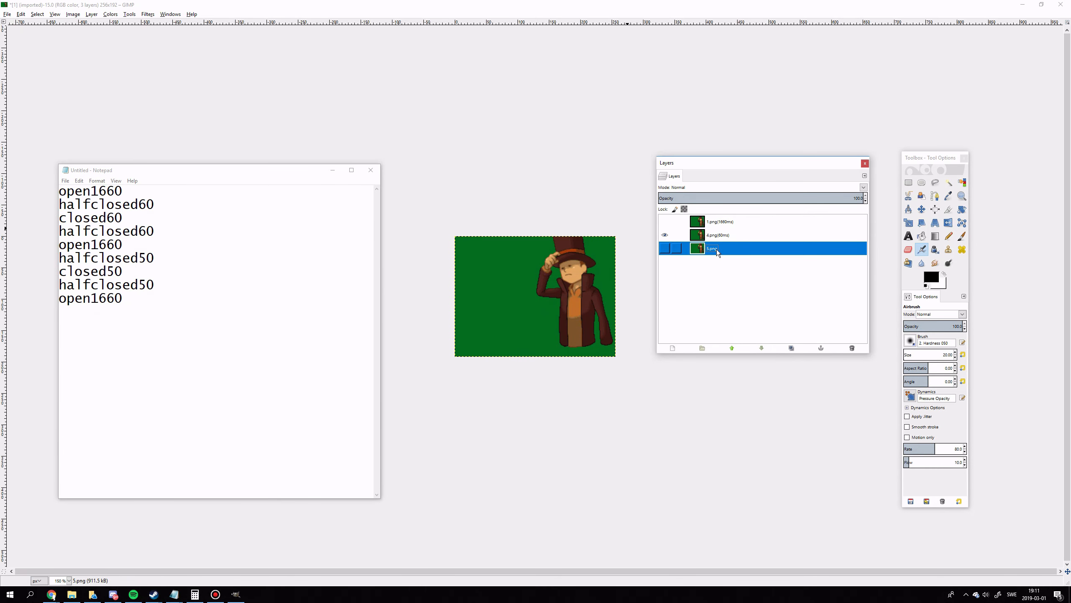
click(717, 250)
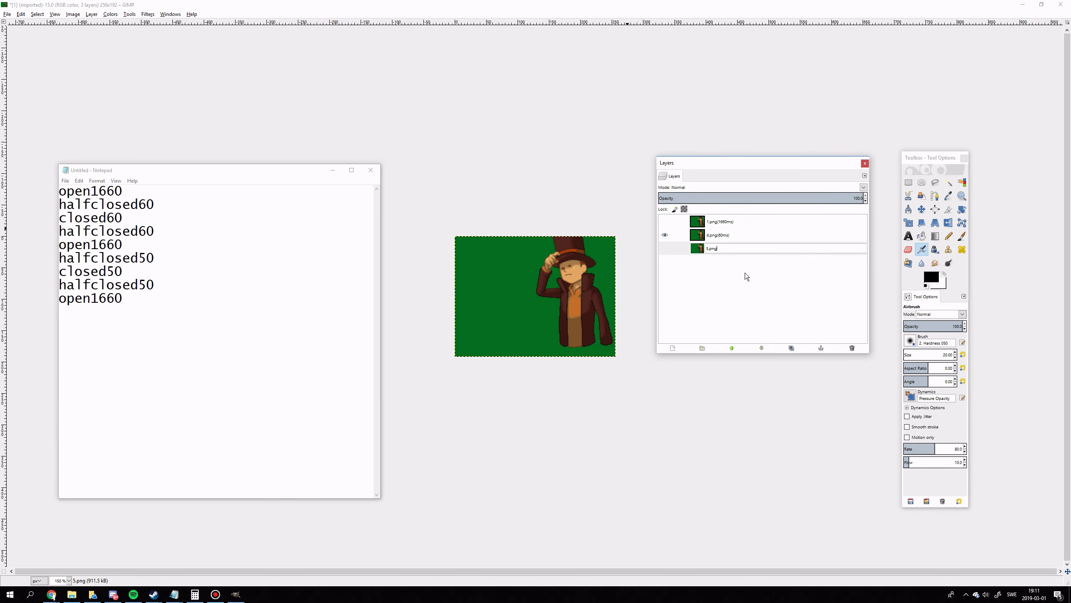
text((60ms))
key(Return)
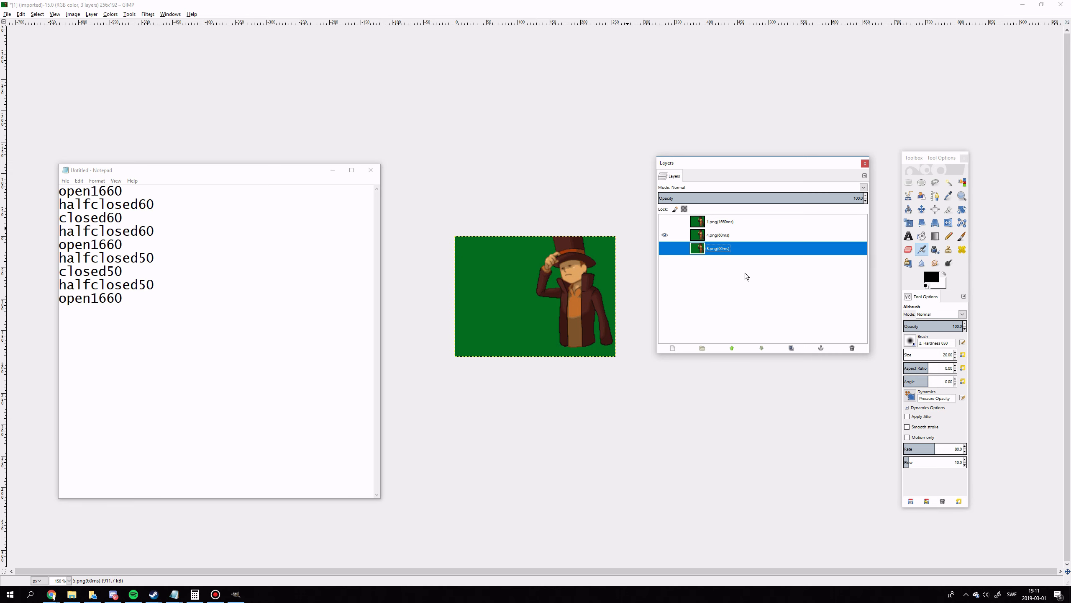
Step: Hide the 4.png(60ms) layer, duplicate it, and move the copy below the 5.png(60ms) layer
click(665, 235)
click(664, 249)
click(665, 248)
click(703, 234)
right_click(704, 233)
click(725, 279)
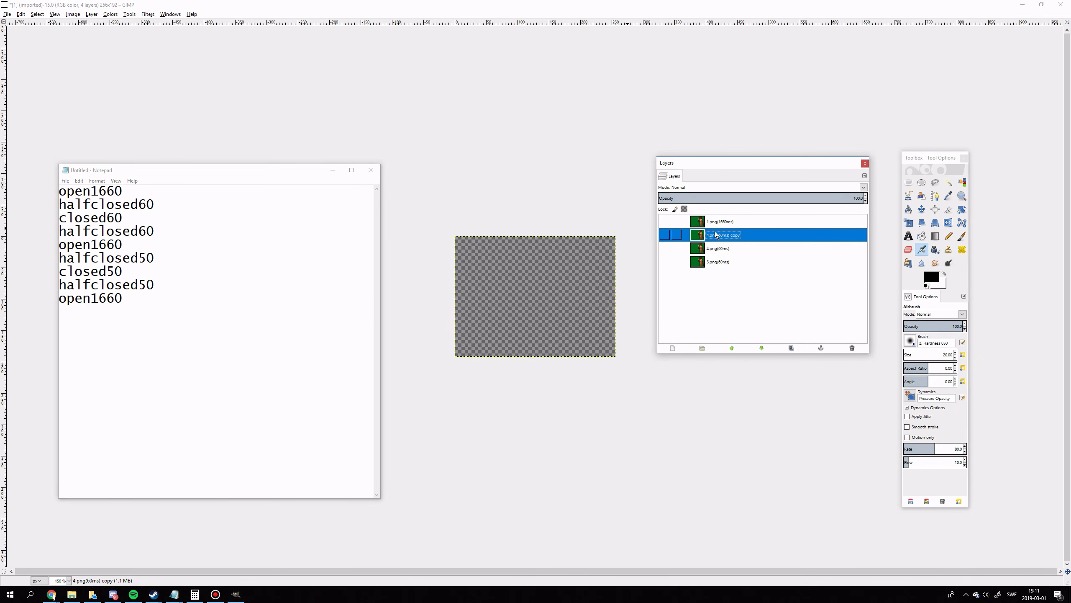
drag(715, 231, 720, 267)
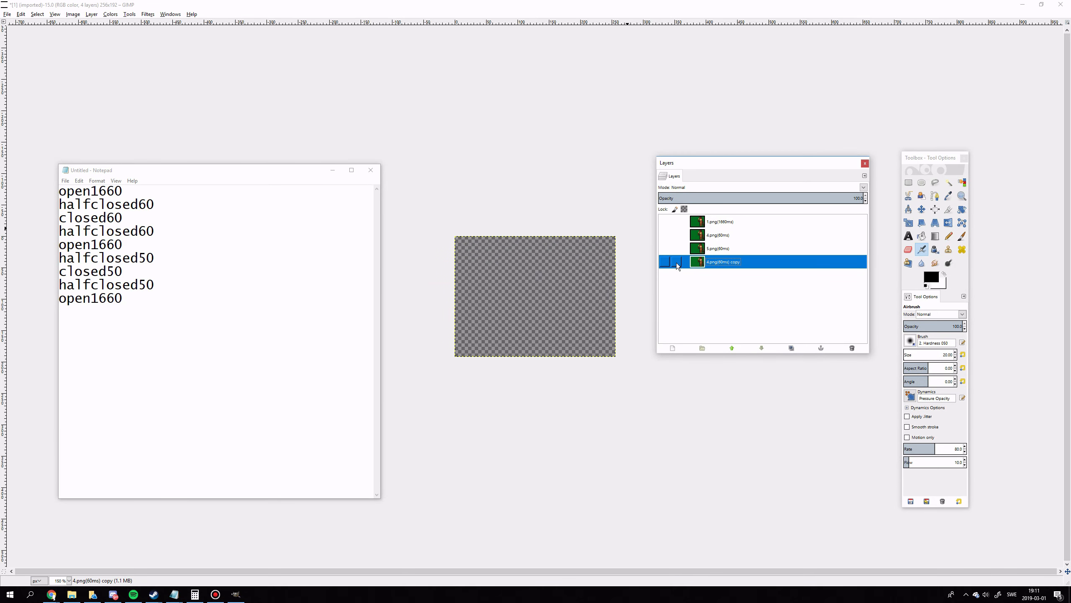
Step: Check the 1.png(1660ms) frame, duplicate that layer, and move the copy to the end of the stack
click(664, 222)
click(663, 221)
click(664, 222)
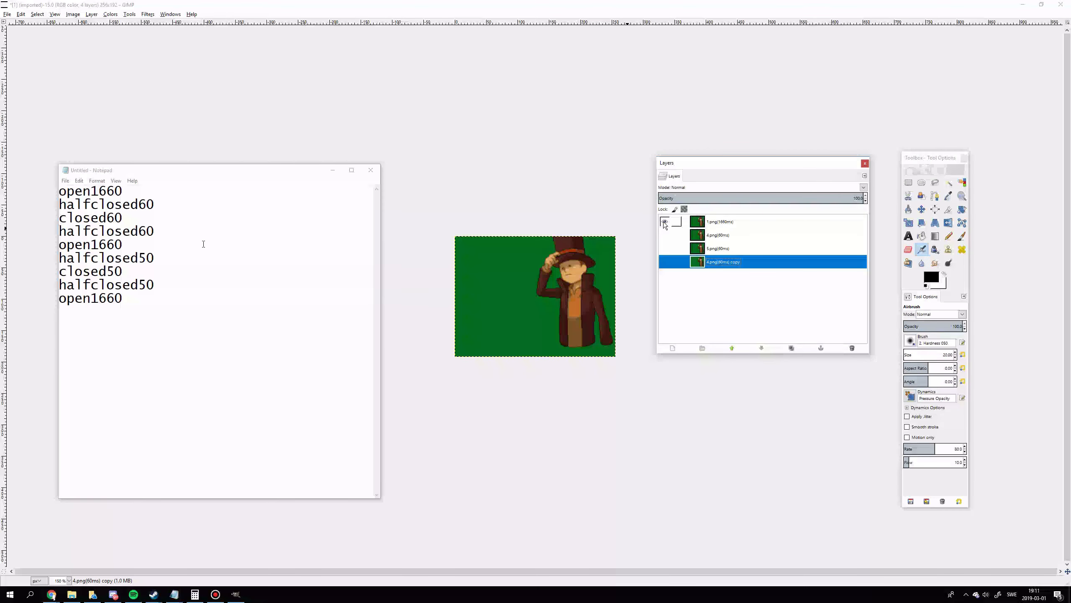
right_click(721, 223)
click(724, 239)
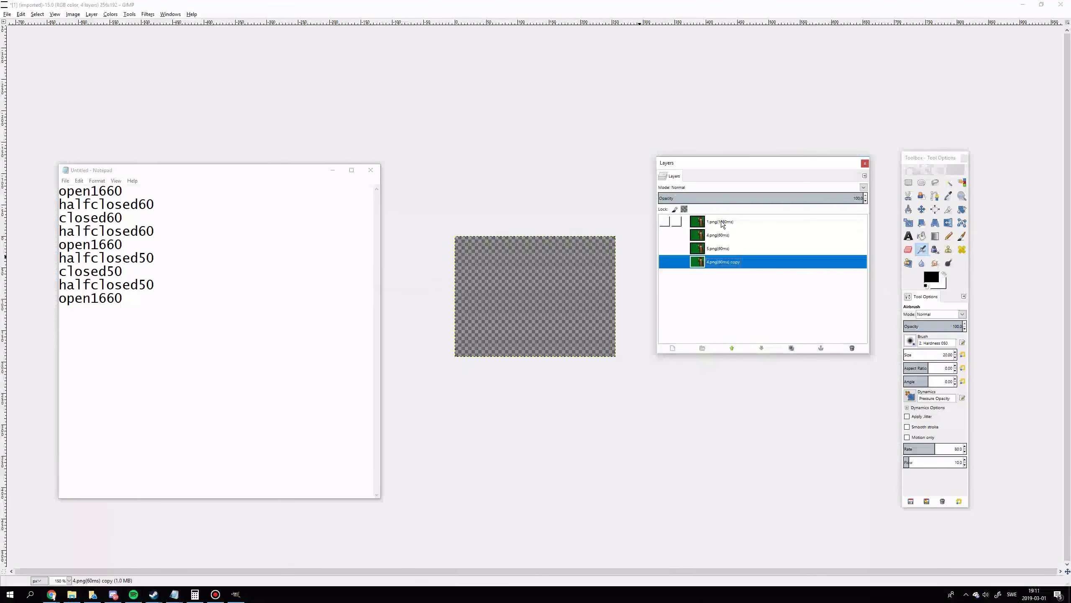
drag(721, 221, 721, 287)
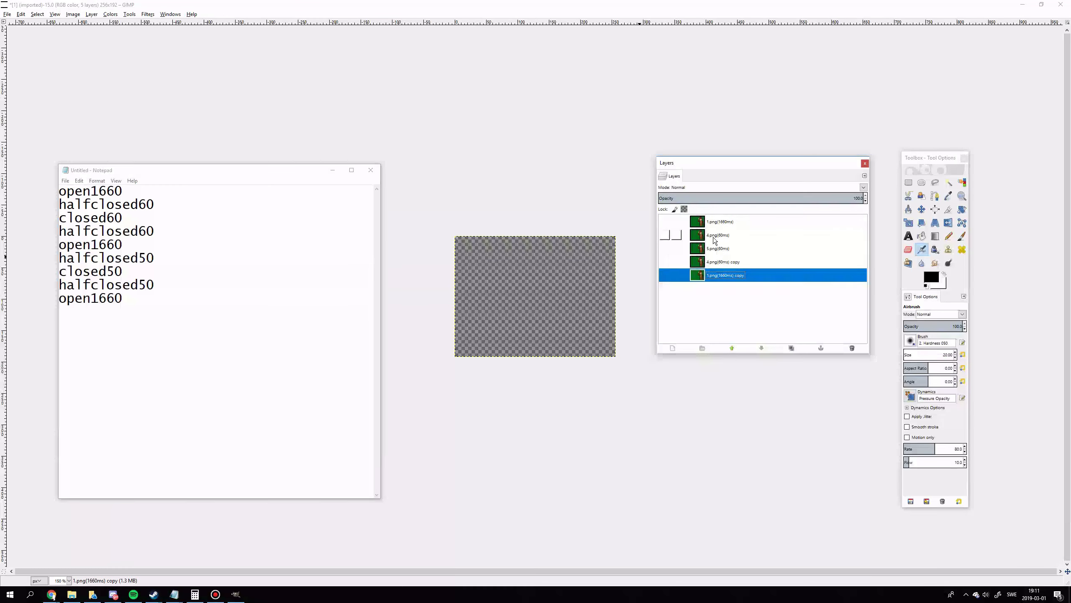
Step: Add copies of the half-closed, closed and half-closed 60 ms frames, in that order, below the 1.png(1660ms) copy
drag(718, 236, 718, 291)
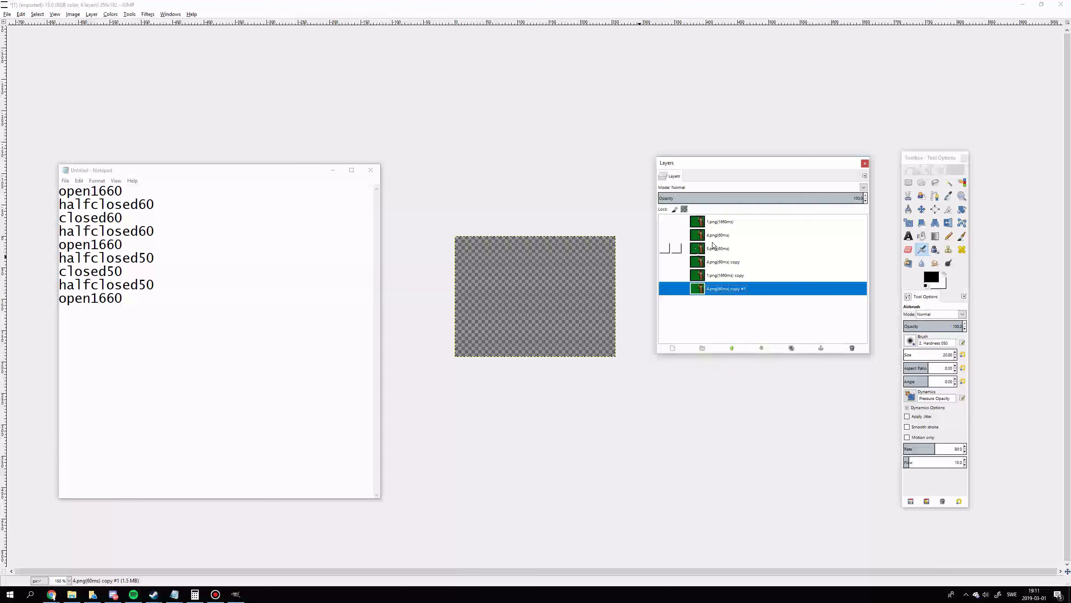
right_click(712, 246)
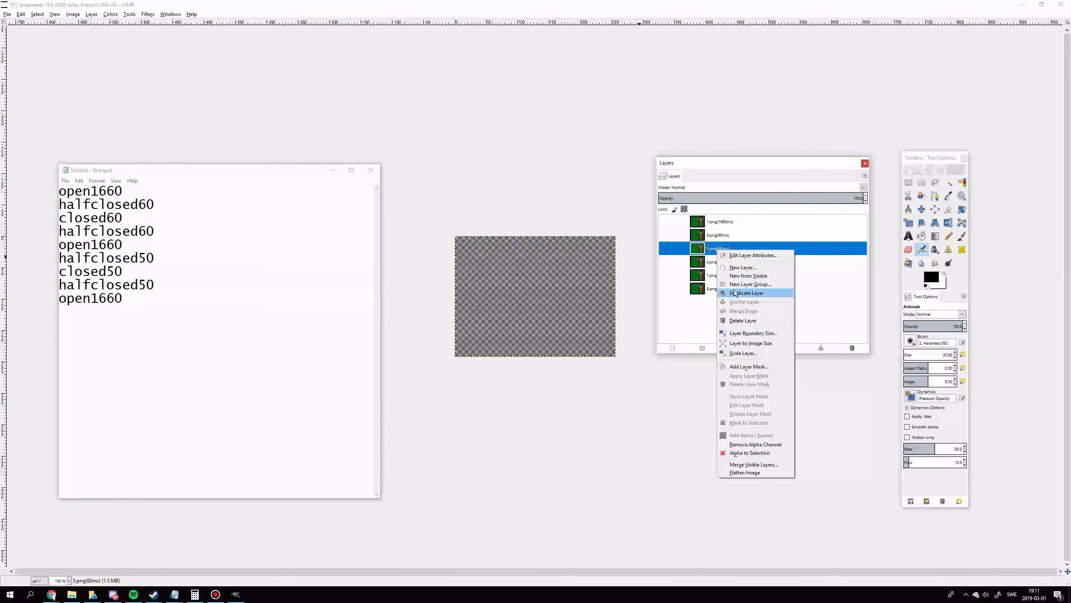
click(735, 293)
right_click(725, 262)
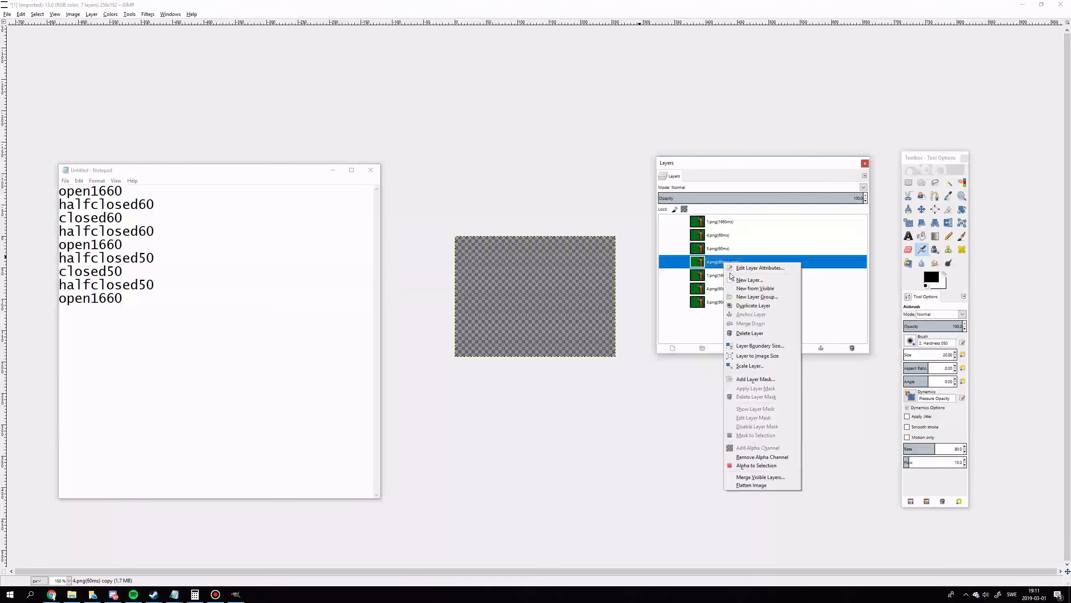
click(733, 305)
drag(723, 263, 724, 321)
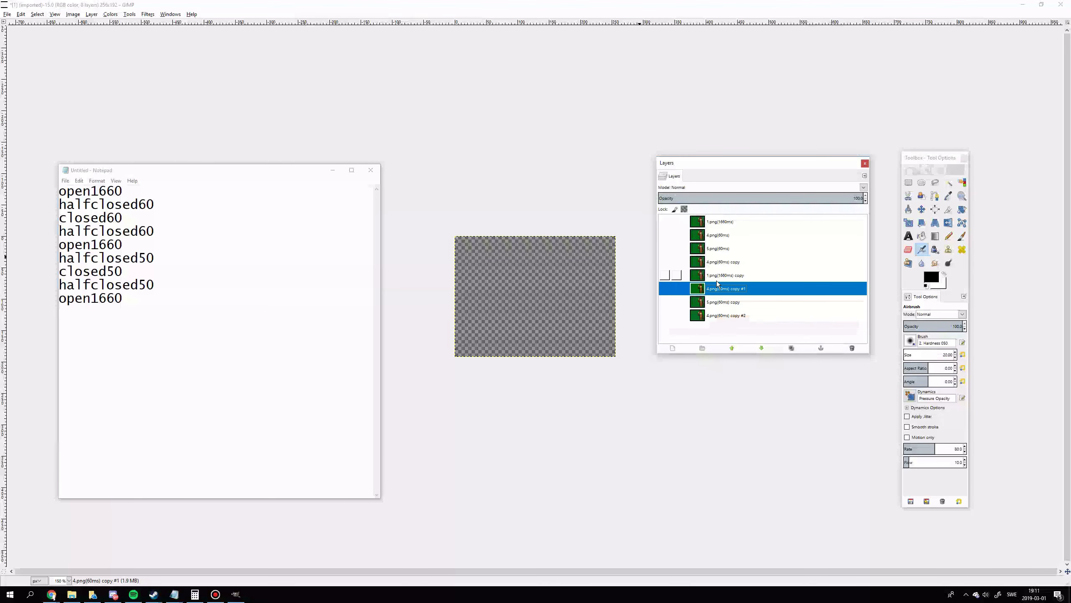
Step: Change the delay in the names of the last three layers, 4.png copy #1, 5.png copy and 4.png copy #2, to 50ms
click(665, 276)
click(664, 276)
click(724, 289)
key(BackSpace)
text(5)
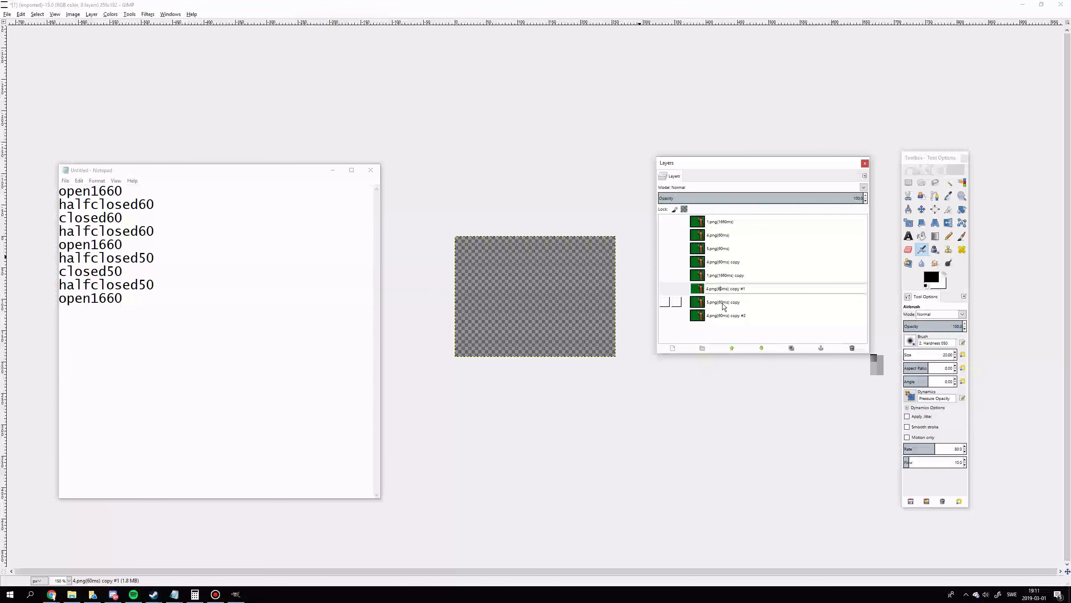
click(719, 302)
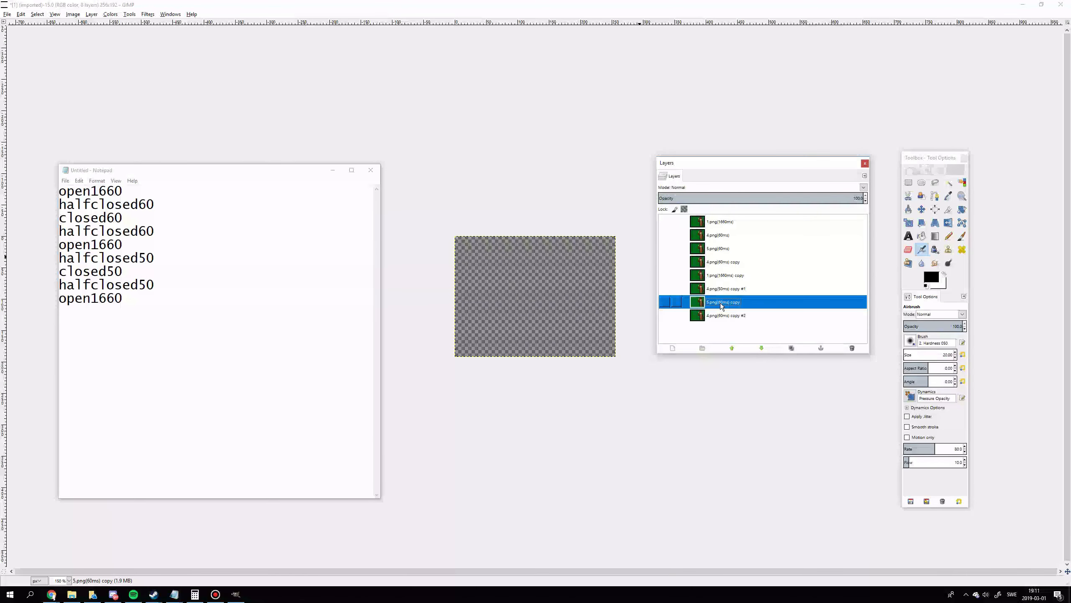
key(BackSpace)
text(5)
click(728, 317)
Step: Check the last two frames, then duplicate the 1.png(1660ms) layer and move the copy to the end of the stack
click(664, 302)
click(662, 302)
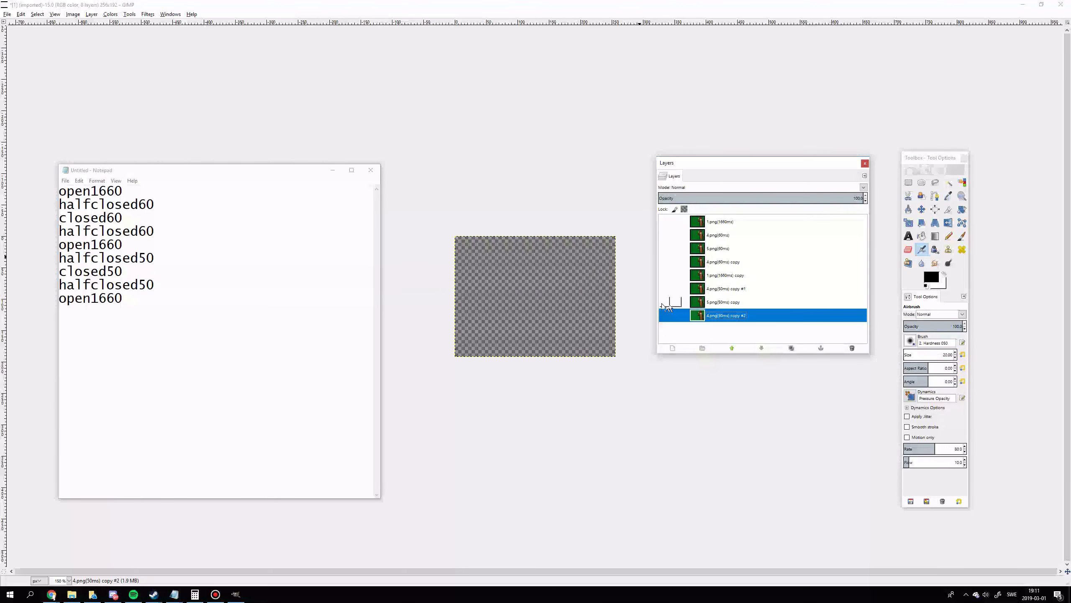
click(660, 313)
click(663, 315)
click(665, 315)
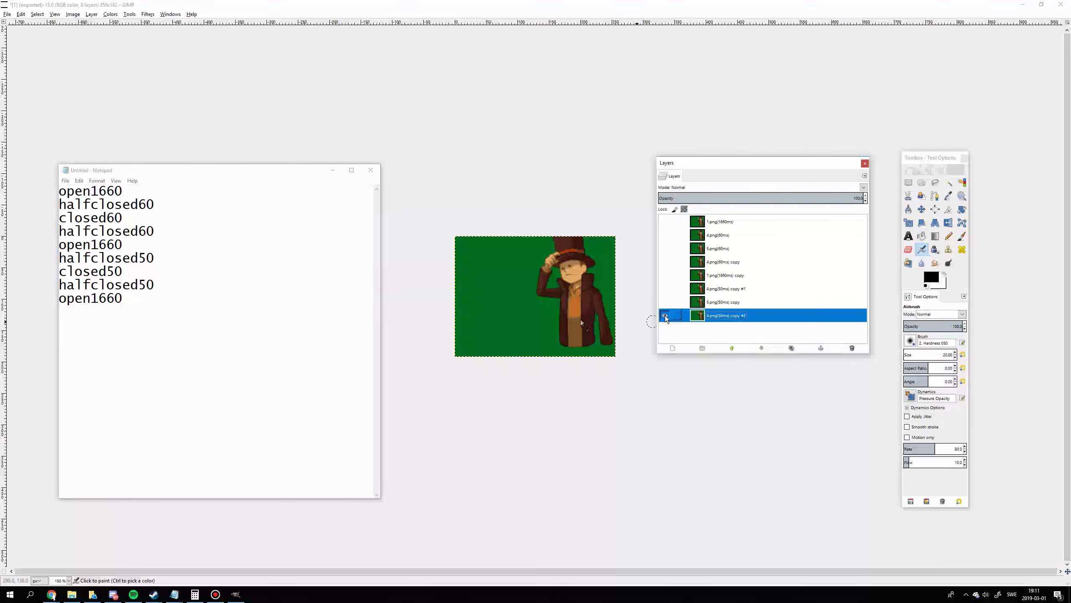
click(665, 314)
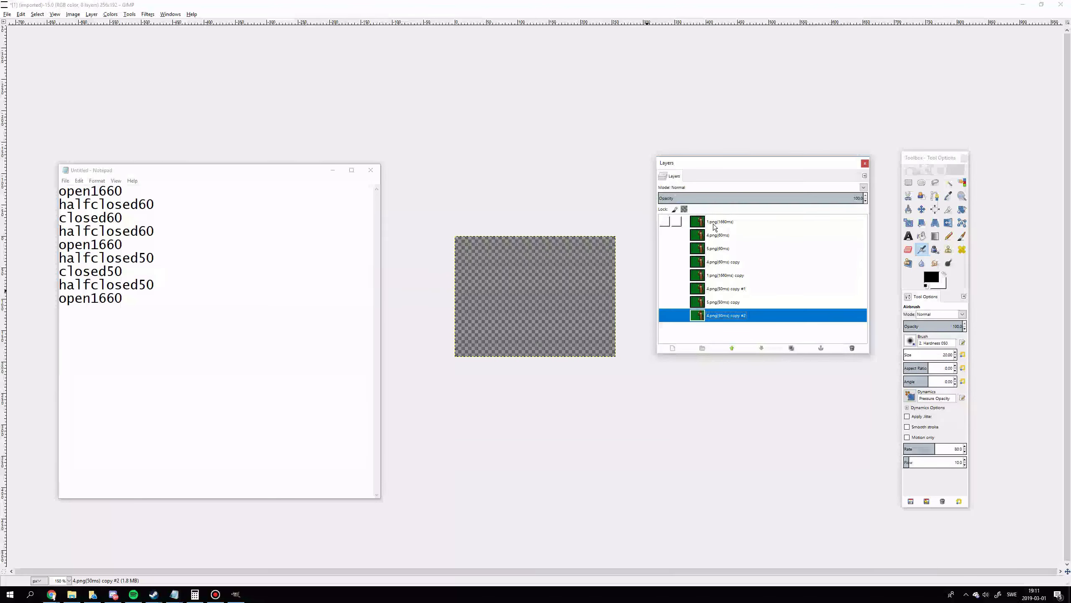
right_click(714, 224)
click(735, 269)
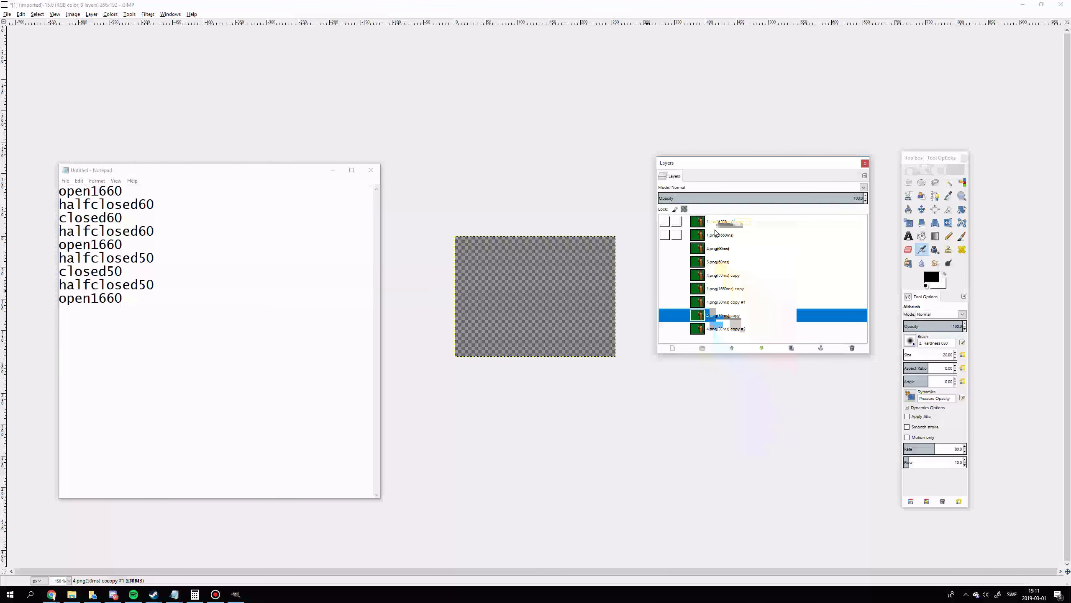
drag(720, 223, 718, 329)
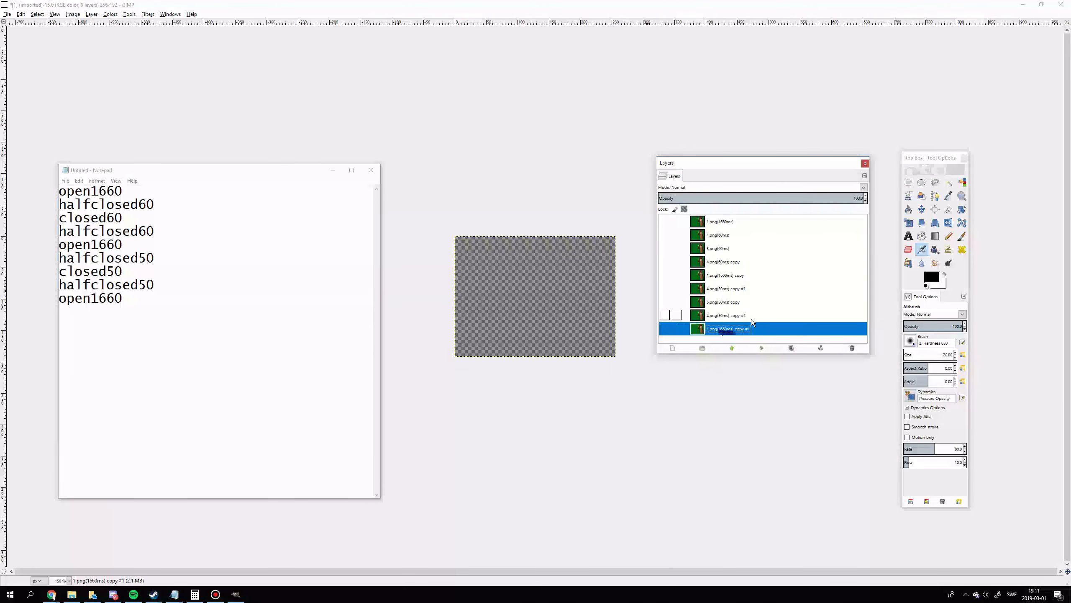
Step: Examine the frame order by briefly showing and hiding individual layers down the stack
click(668, 222)
click(668, 221)
click(663, 257)
click(664, 260)
click(664, 260)
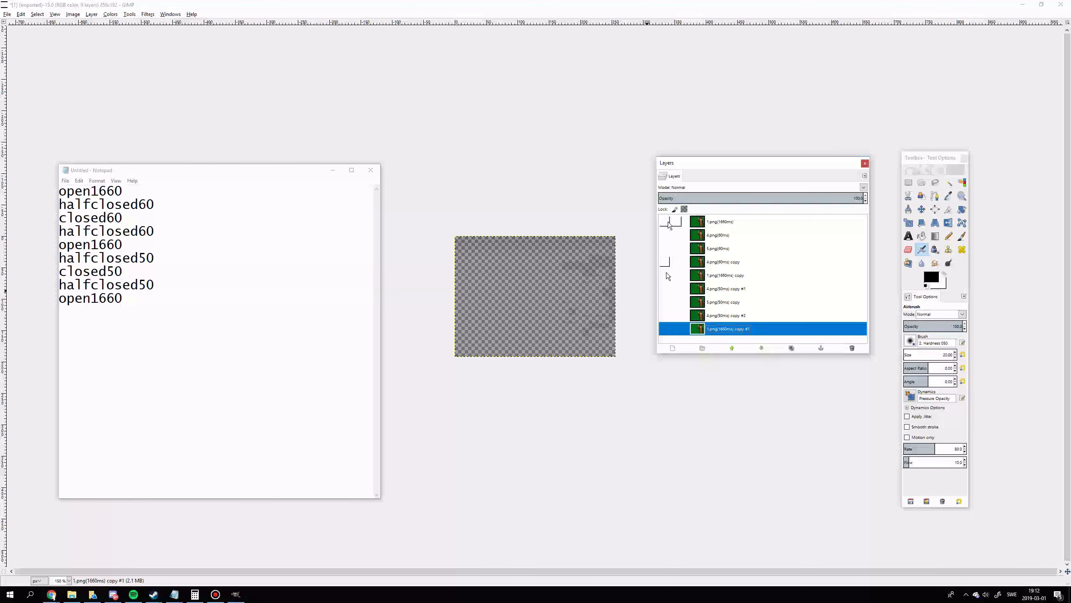
click(666, 273)
click(667, 273)
click(664, 300)
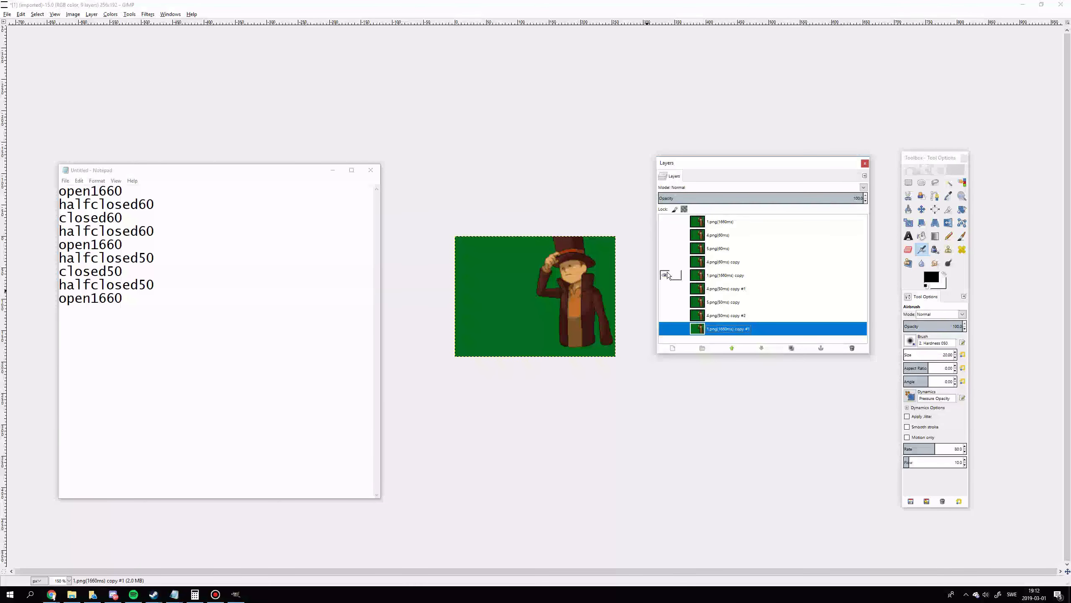
click(664, 301)
click(664, 316)
click(665, 316)
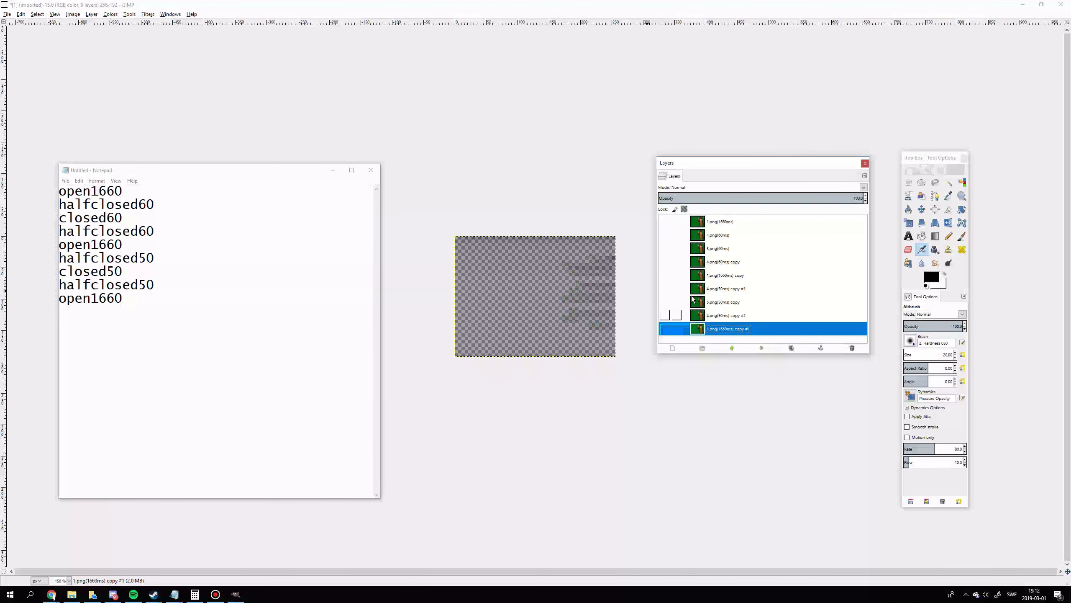
click(666, 317)
Step: Export the image to the sprite sheet folder as "oiwioeweioweio.gif", an animated GIF that loops forever
click(729, 221)
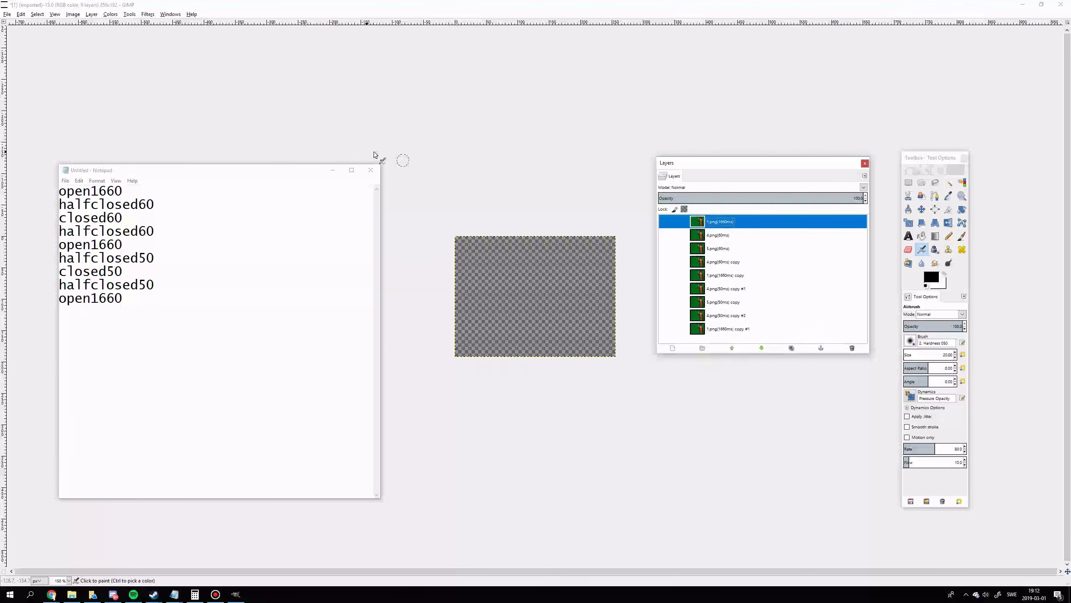
click(7, 14)
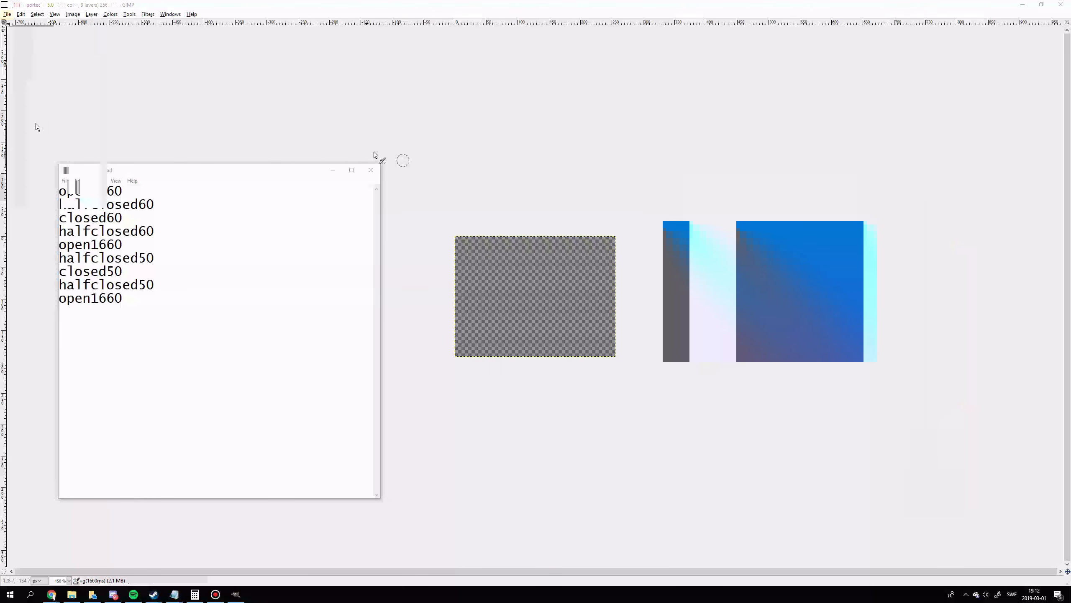
click(35, 125)
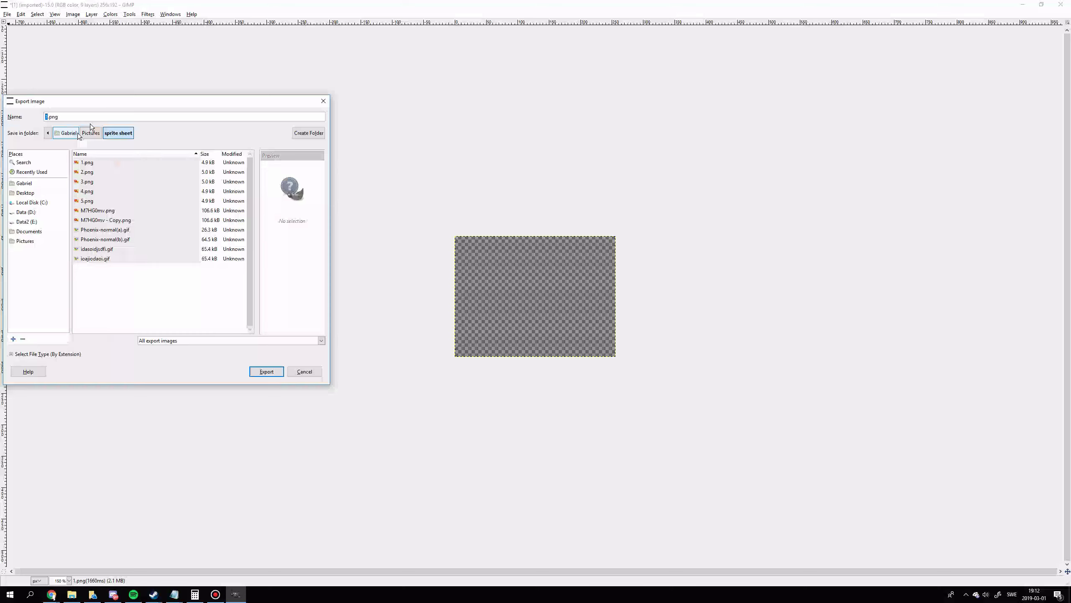
key(ctrl+a)
text(oiwioeweioweio)
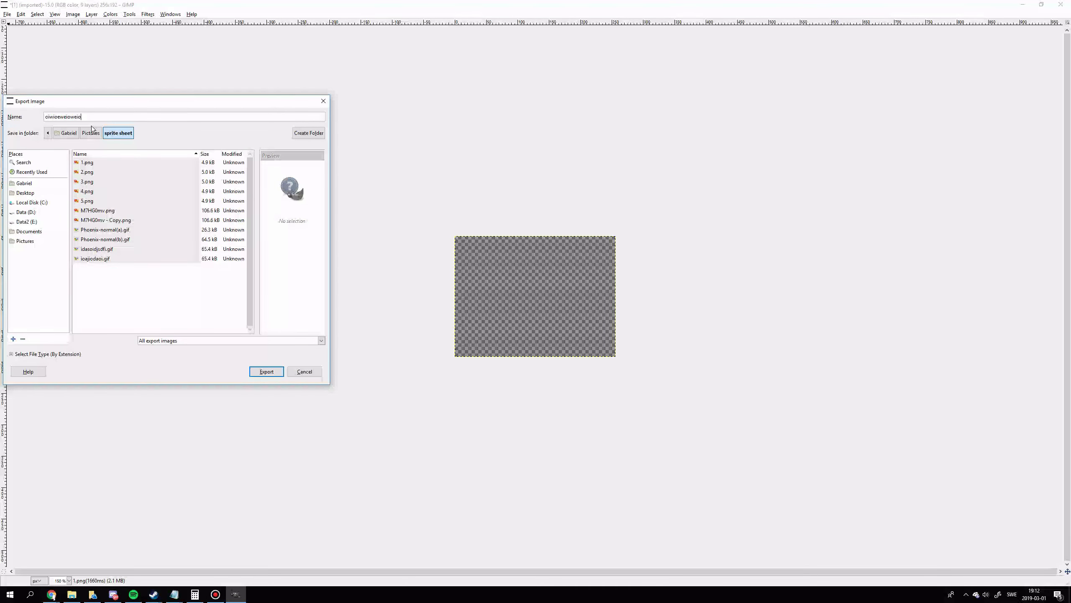
text(.gif)
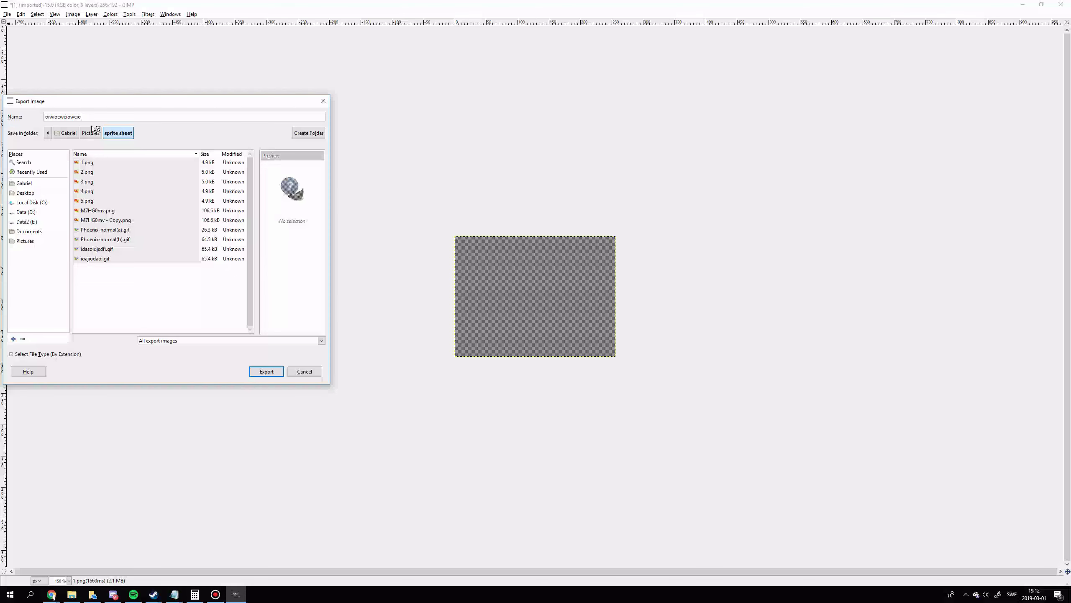
key(Return)
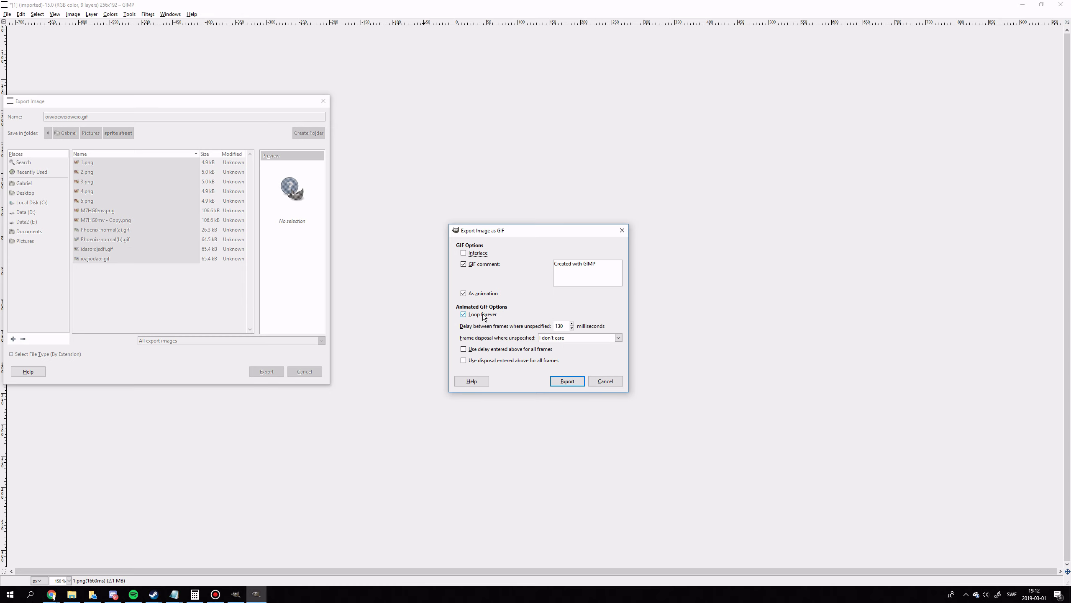
click(565, 382)
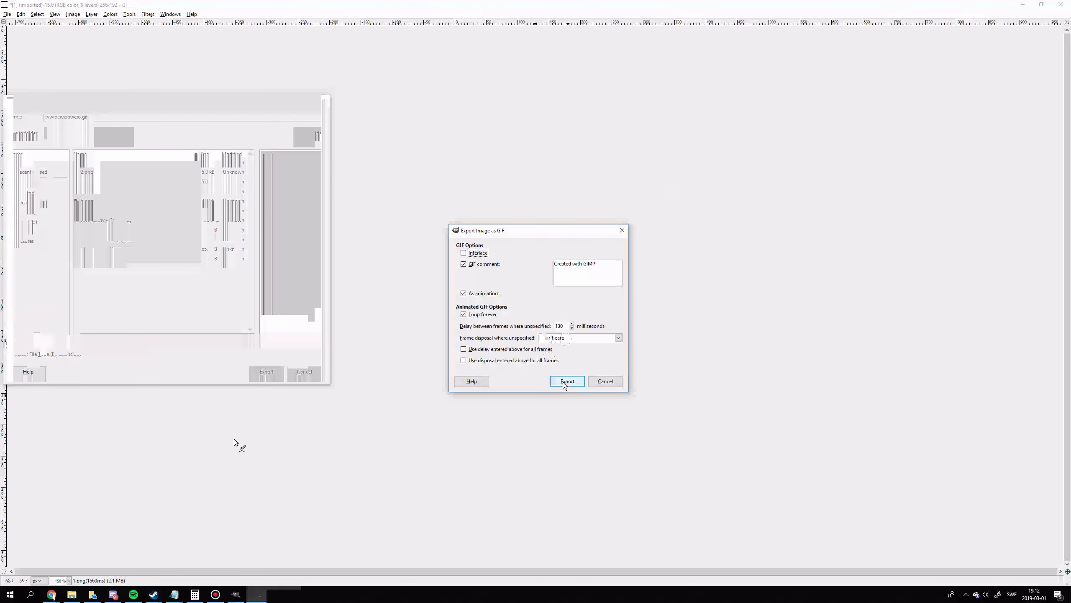
Step: Switch to File Explorer and open oiwioeweioweio.gif from the sprite sheet folder to preview the animation
click(72, 595)
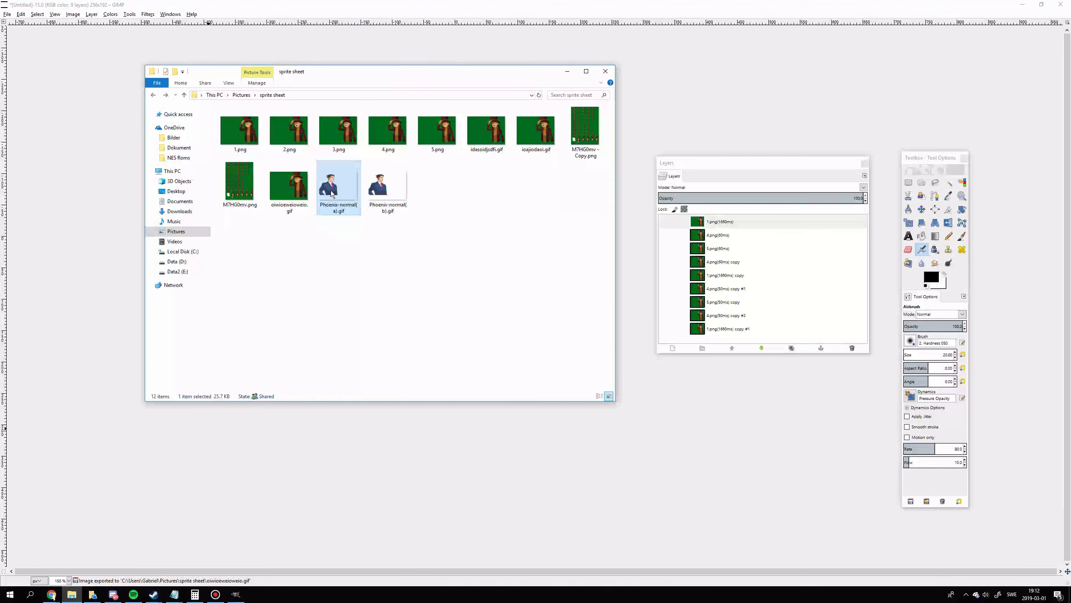
double_click(303, 186)
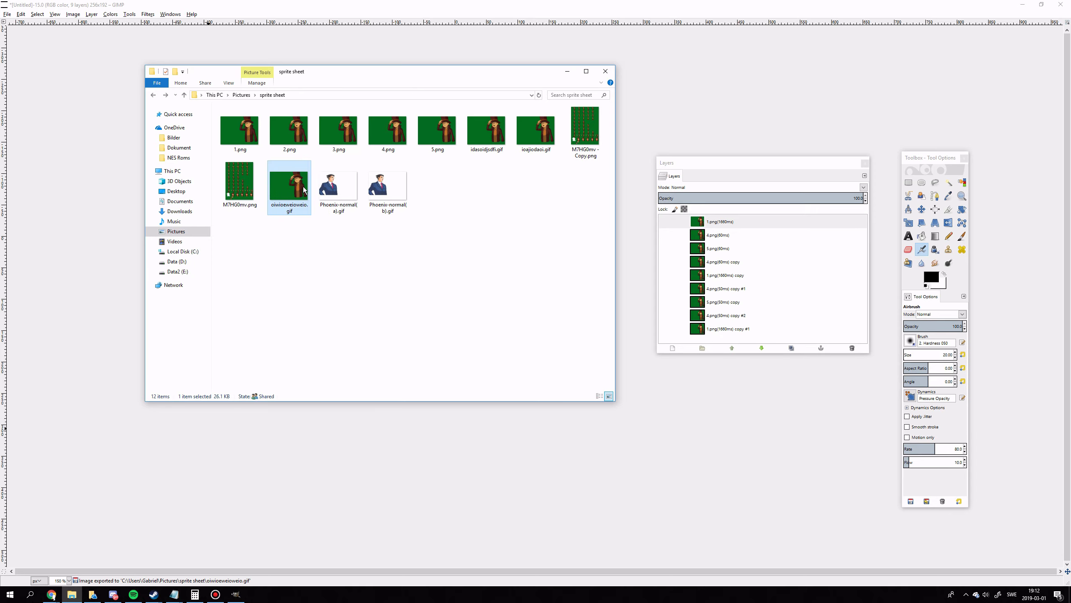